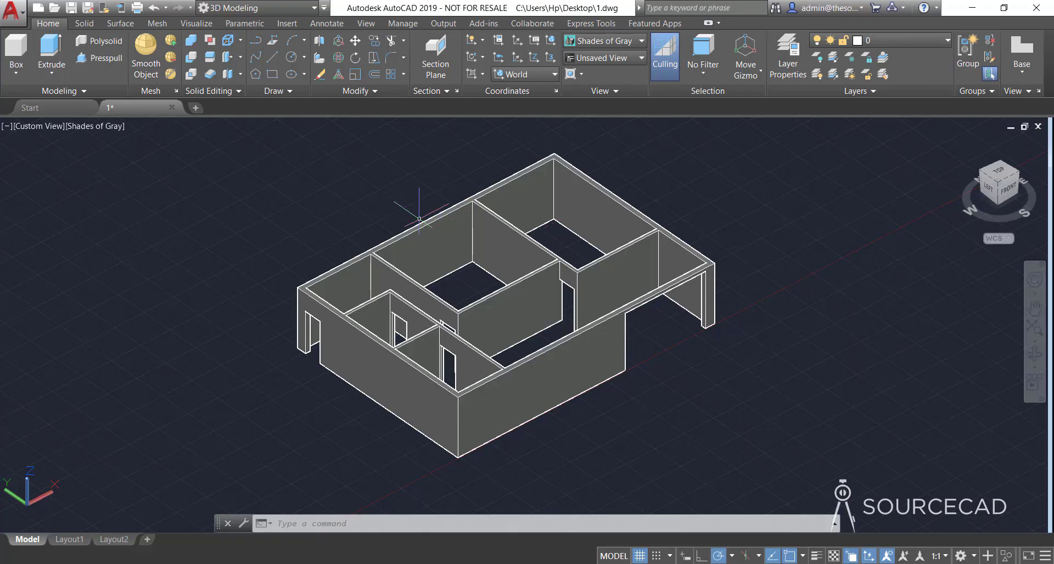
- Create a planar surface as the floor, spanning the base of the walls between opposite outer corners of the building
left_click(122, 24)
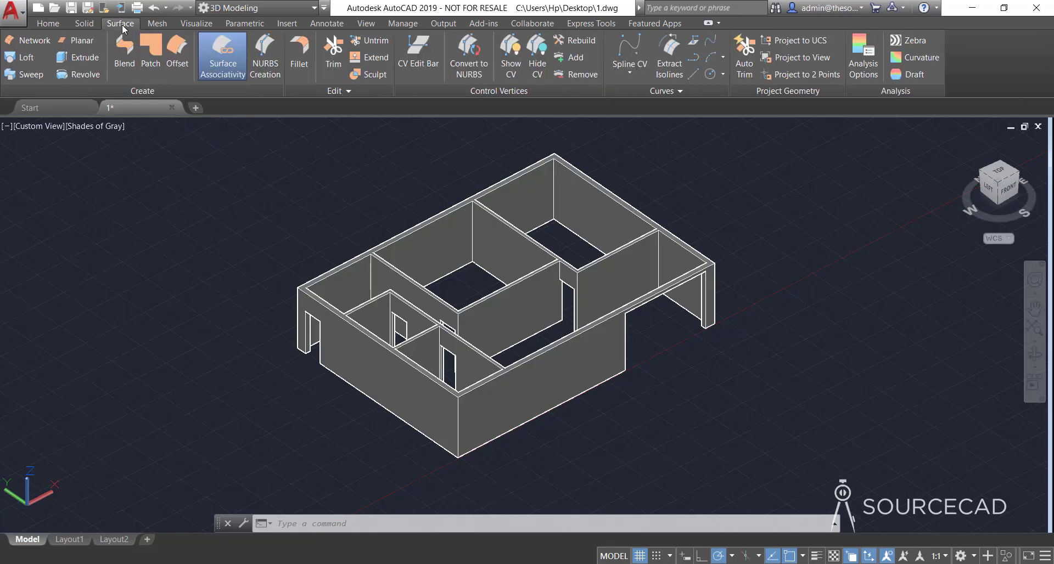
left_click(74, 38)
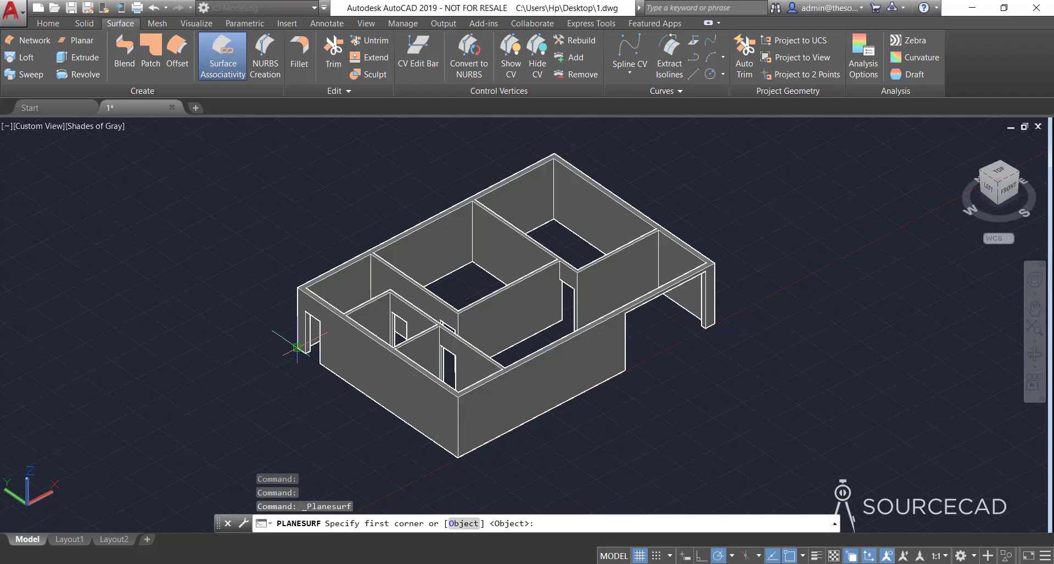
scroll(296, 348, "down", 2)
scroll(296, 348, "up", 5)
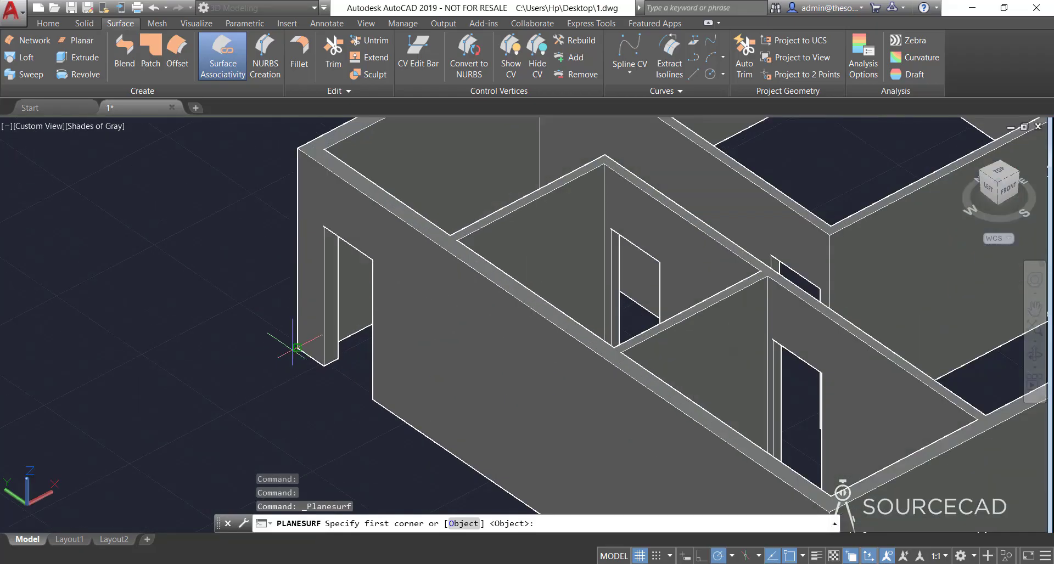
left_click(327, 356)
scroll(327, 357, "down", 5)
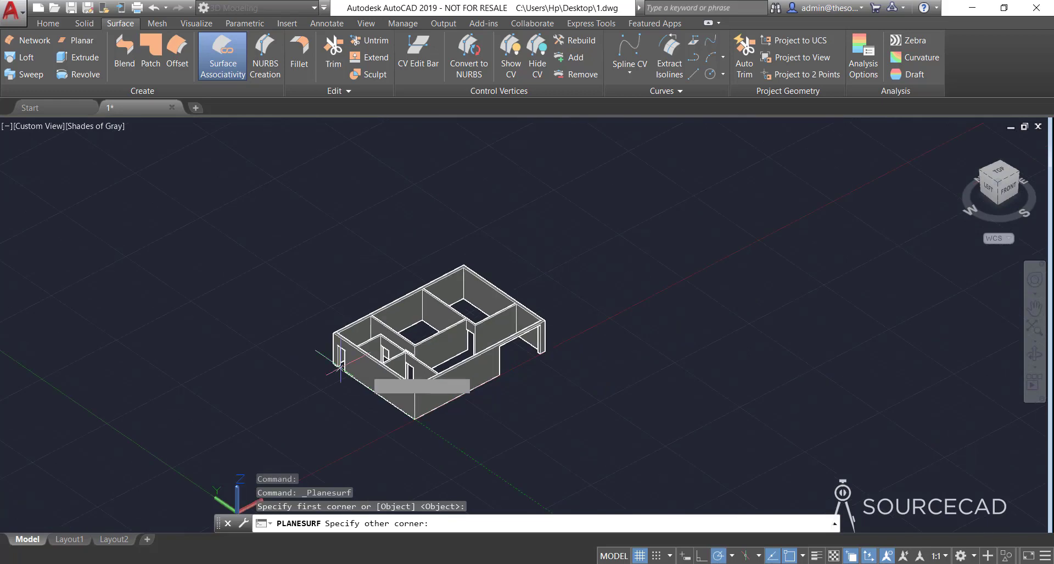
scroll(557, 356, "up", 6)
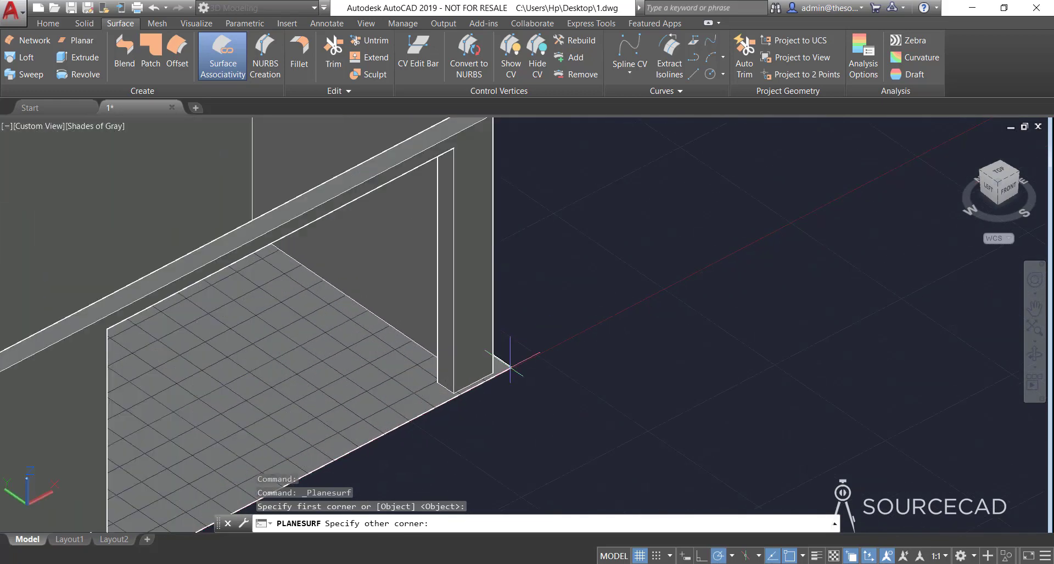
left_click(553, 353)
scroll(553, 353, "down", 4)
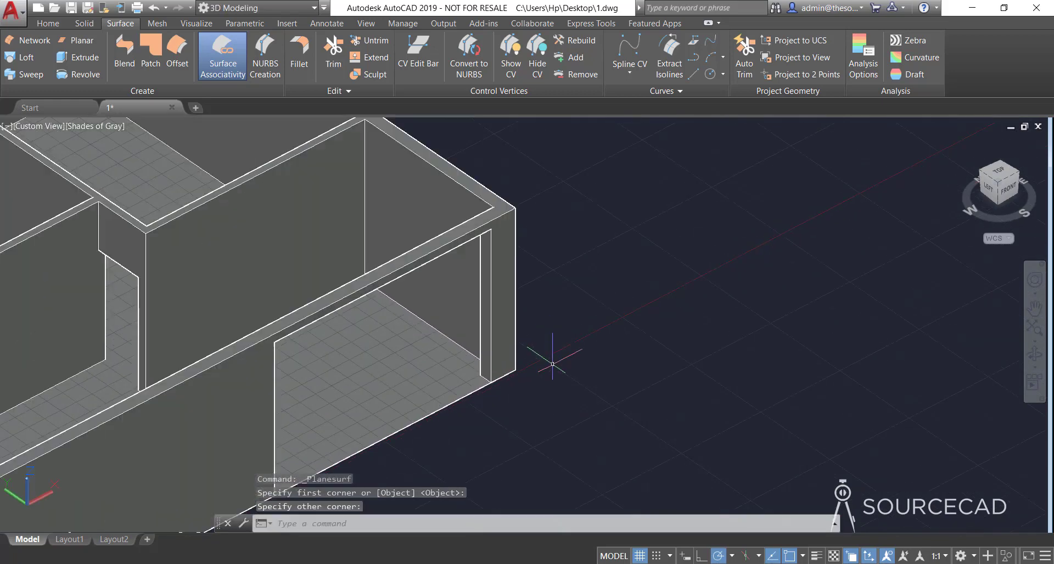
- Draw a rectangle along the outer top edge of the exterior walls, from one outer corner to the opposite one
middle_click_drag(432, 363, 593, 347)
scroll(593, 348, "up", 1)
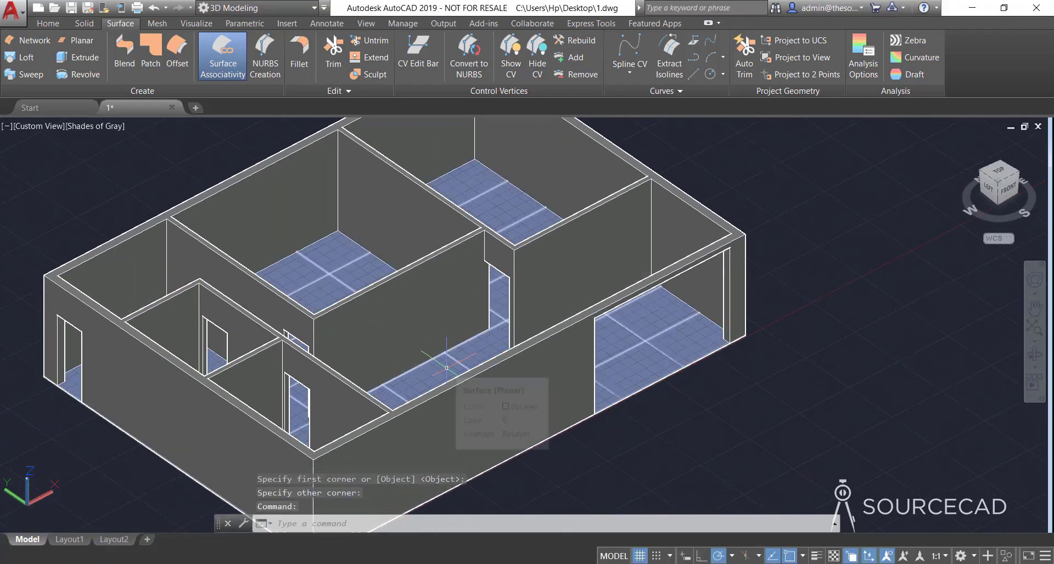
scroll(446, 368, "down", 2)
middle_click_drag(446, 367, 513, 367)
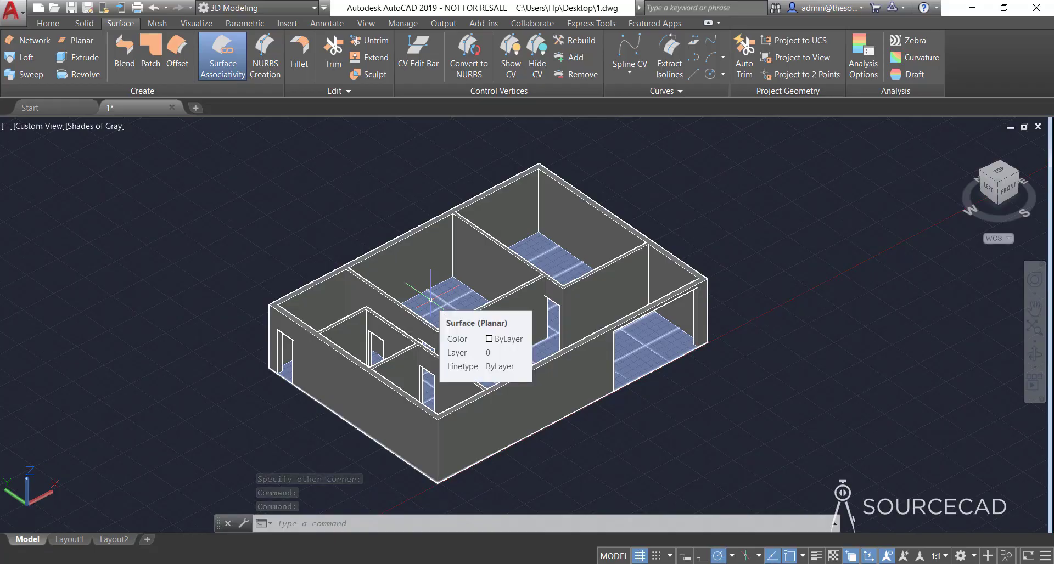
left_click(55, 28)
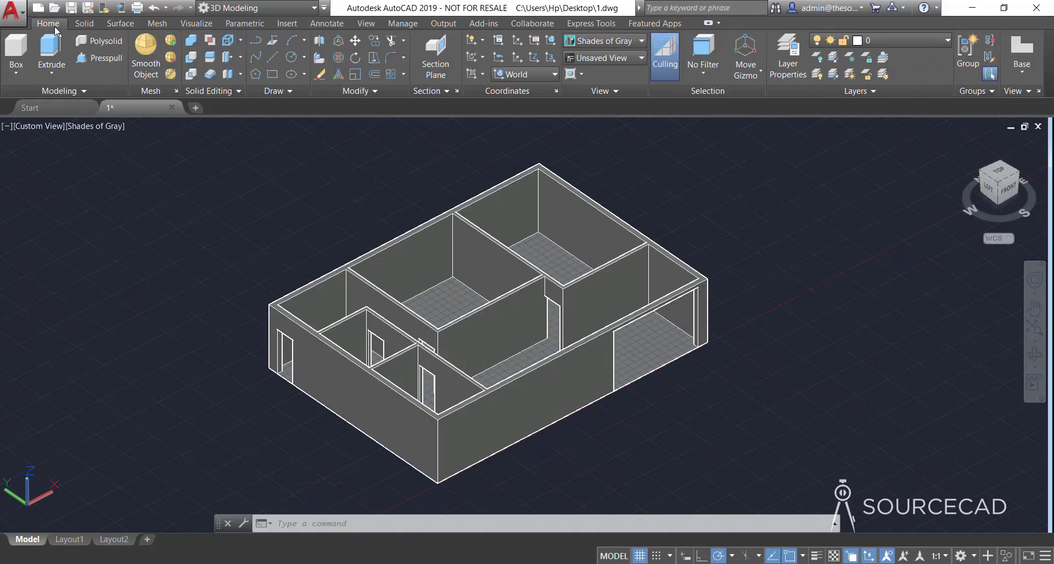
left_click(272, 77)
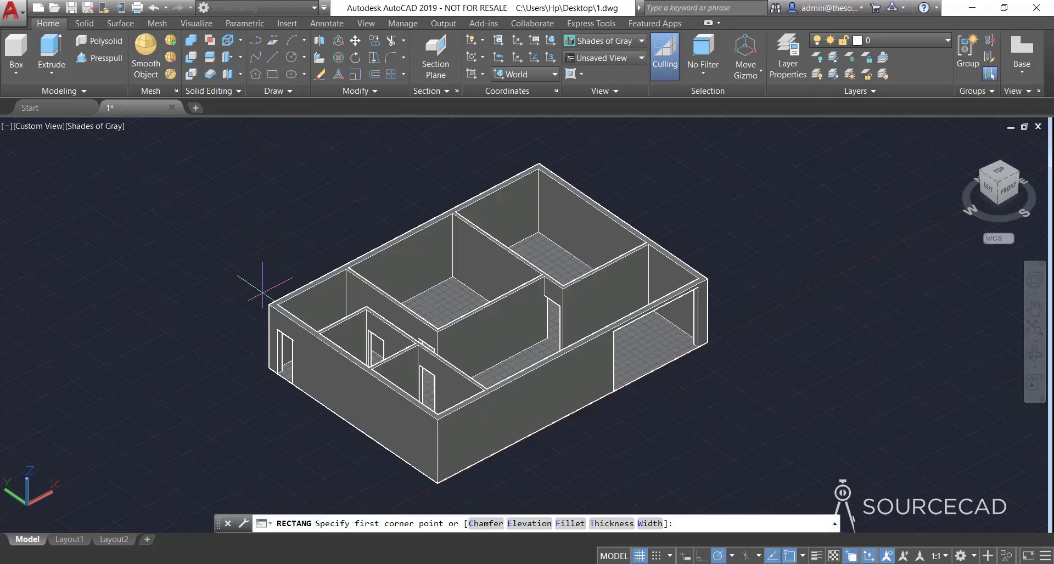
left_click(269, 303)
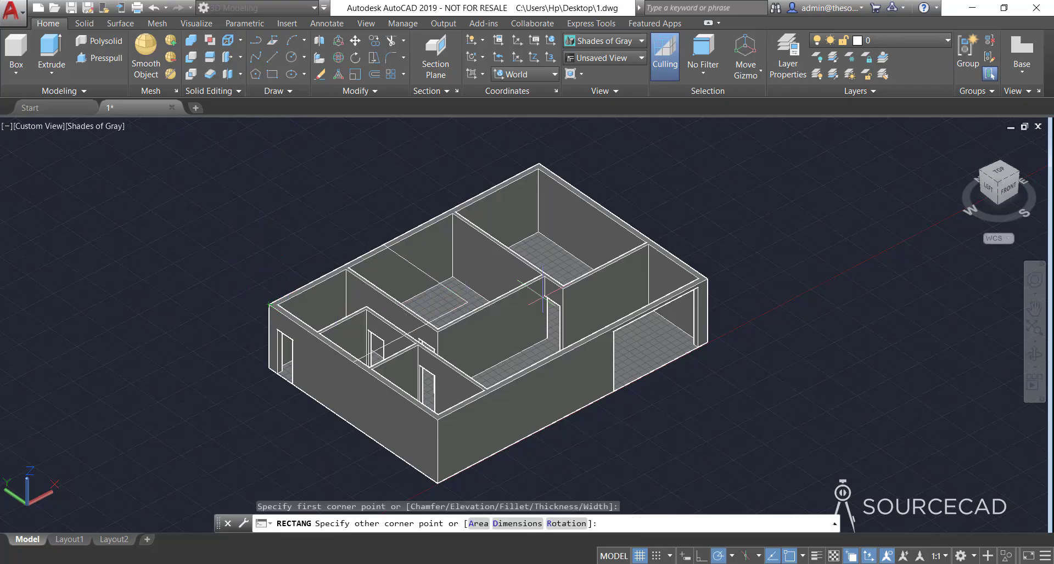
left_click(712, 280)
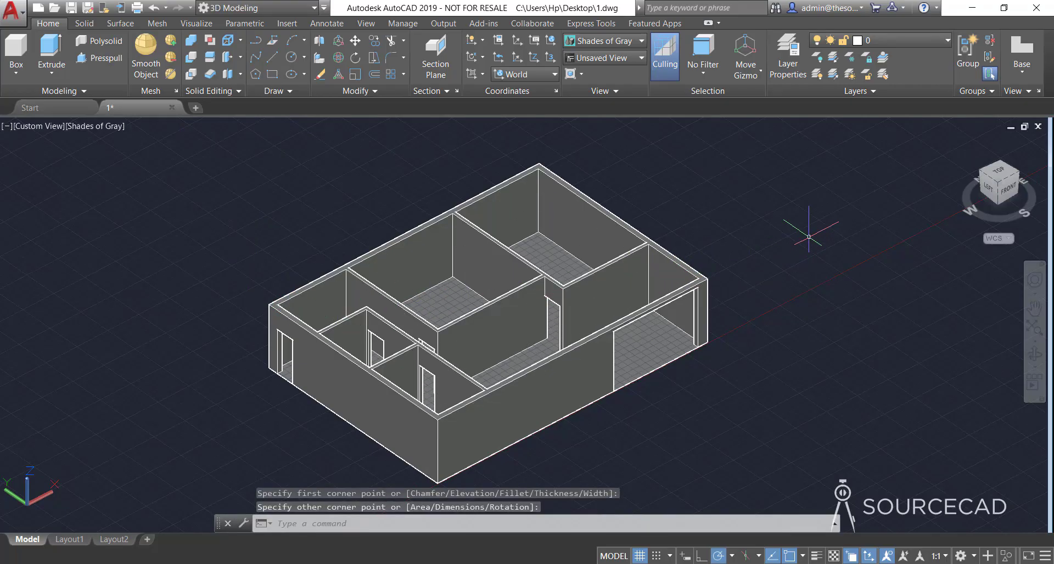
- Offset the rectangle on top of the walls outward by 1' to outline the roof overhang
left_click(373, 74)
type("1'")
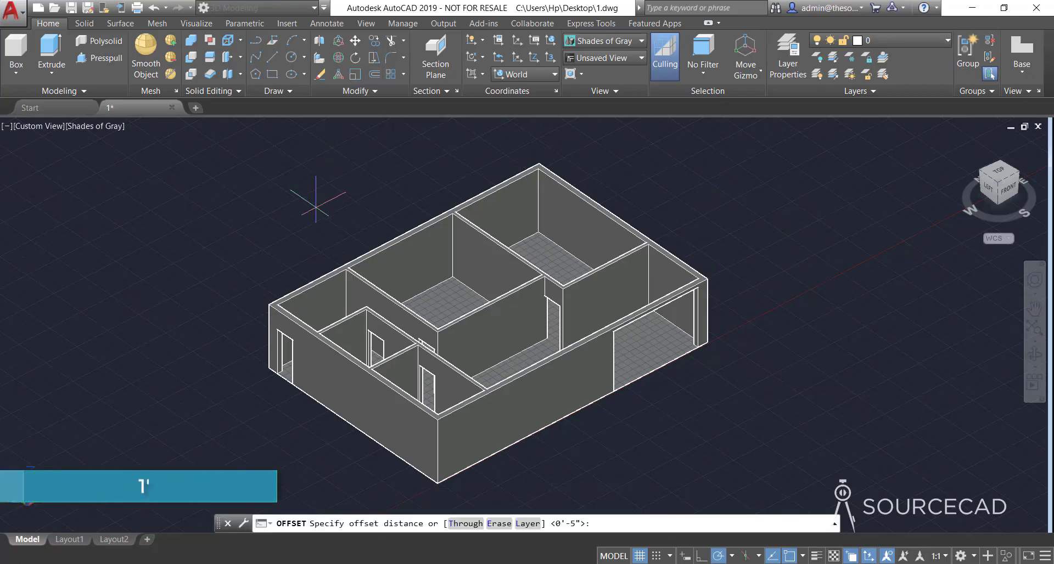
type("1'")
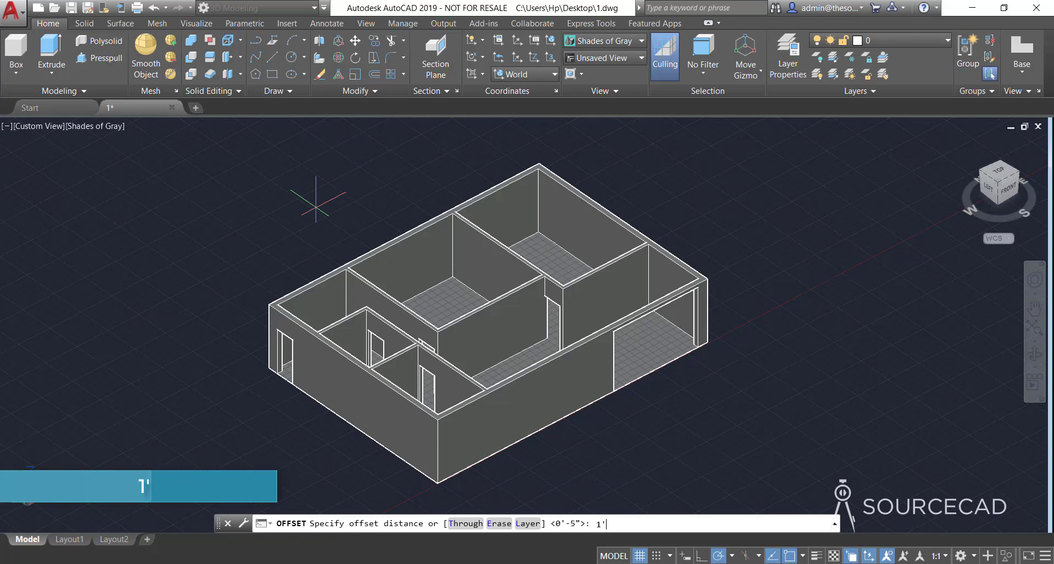
key("Return")
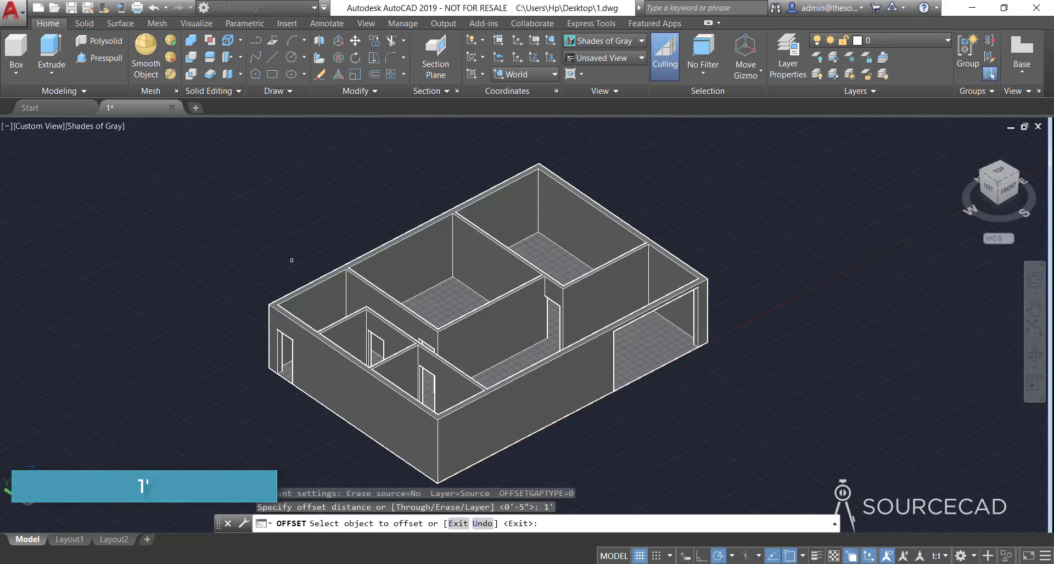
left_click(279, 306)
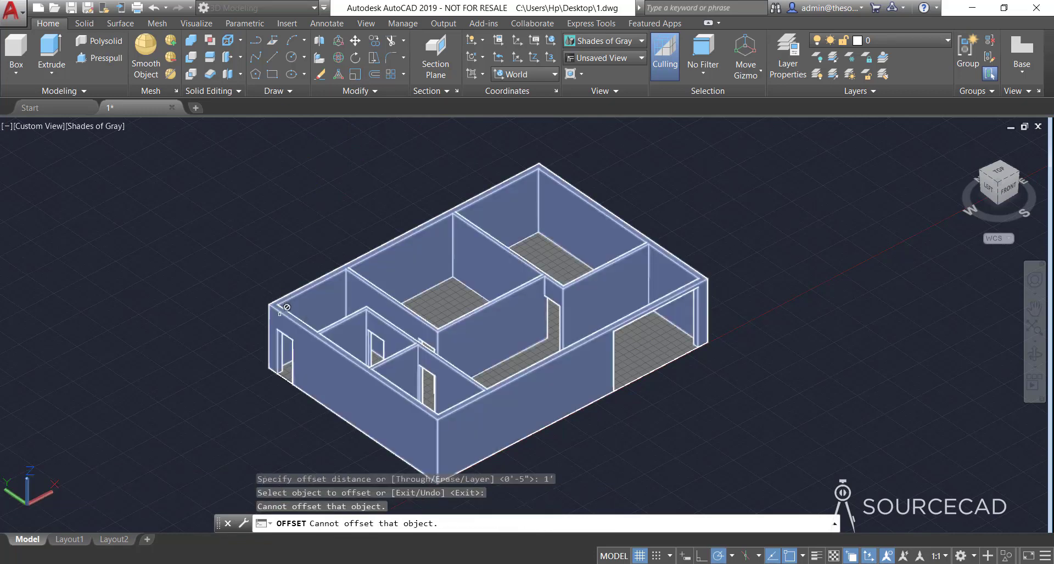
left_click(290, 319)
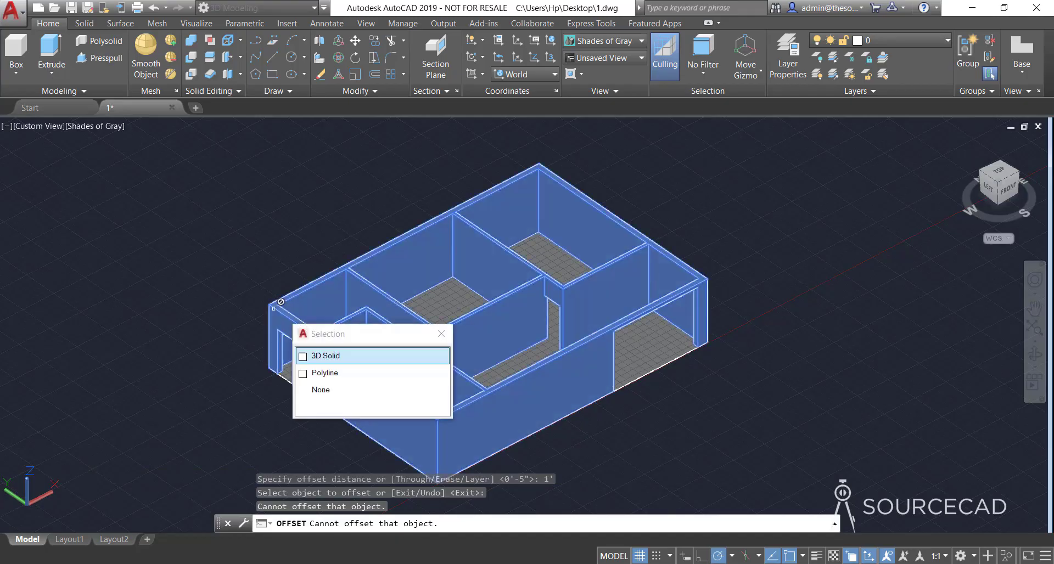
left_click(332, 374)
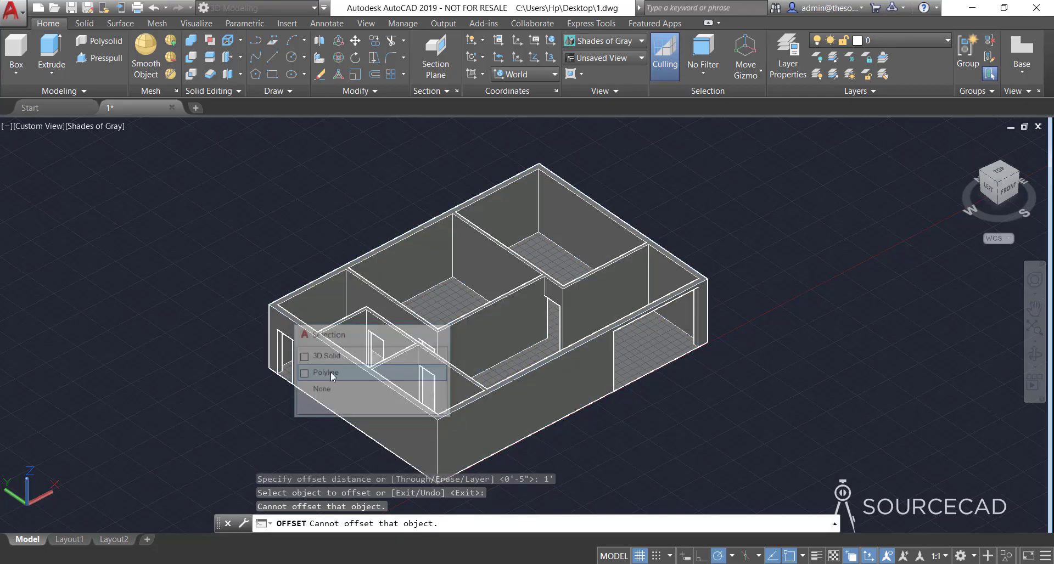
left_click(147, 286)
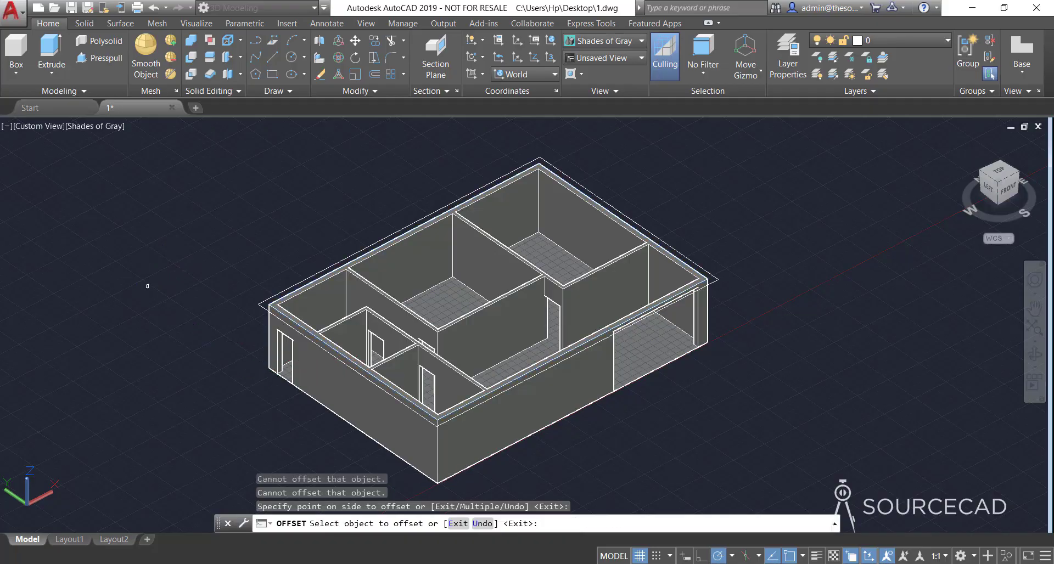
right_click(188, 255)
left_click(203, 261)
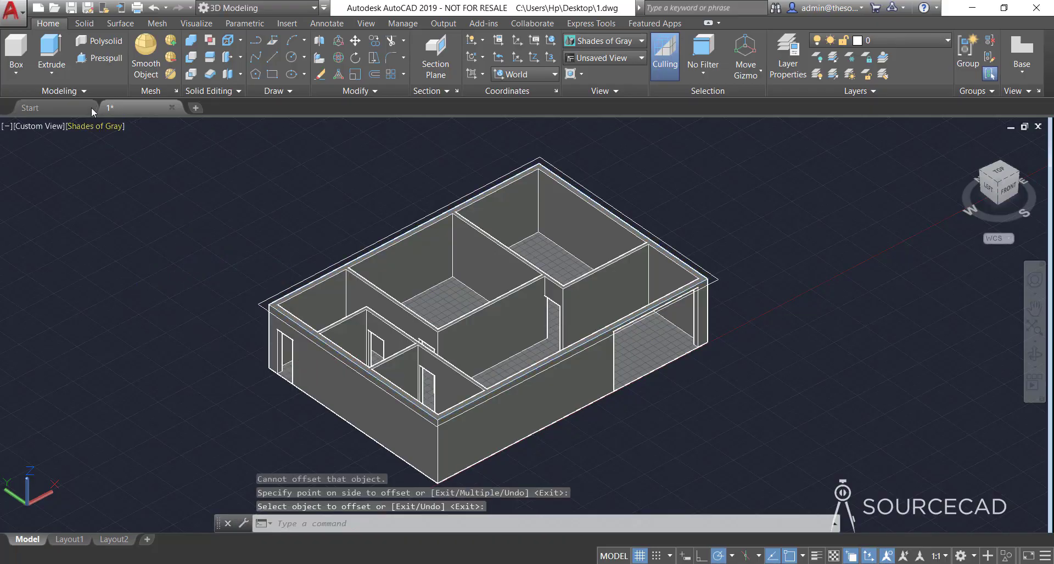
- Extrude the offset outer rectangle by 6" to form the roof slab
left_click(52, 48)
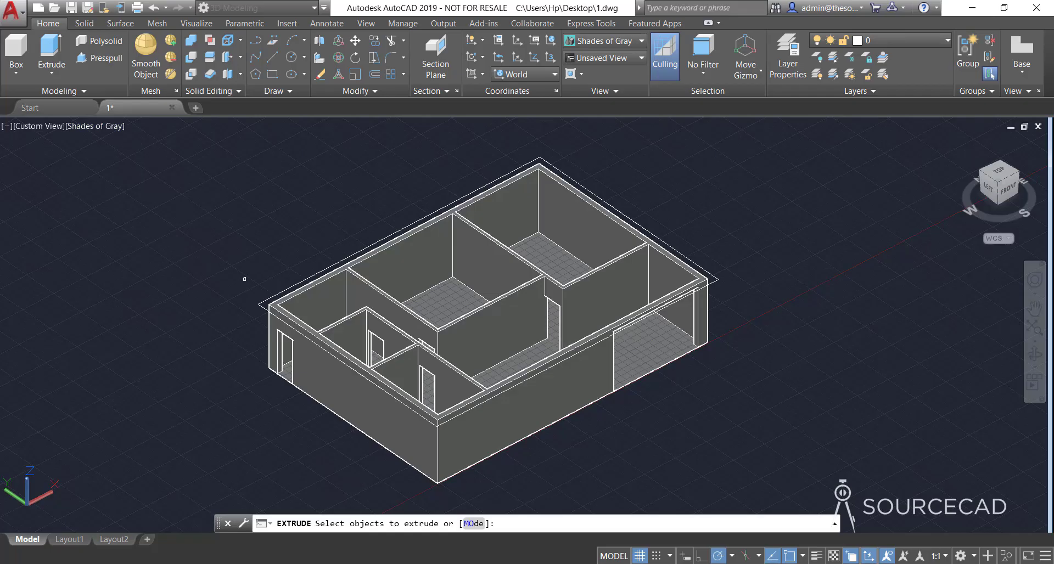
left_click(264, 297)
right_click(240, 263)
left_click(264, 272)
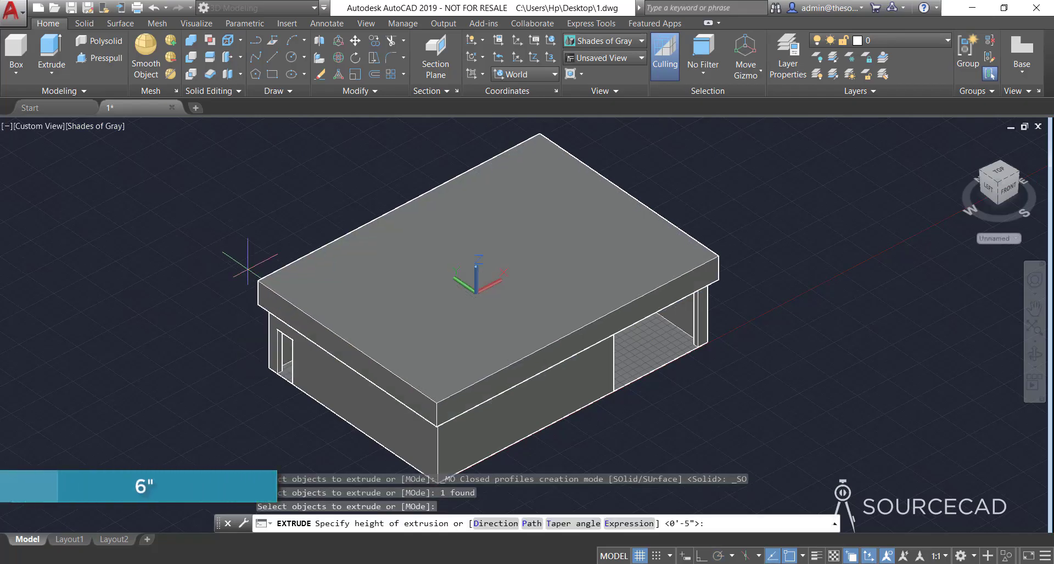
type("6\"")
key("Return")
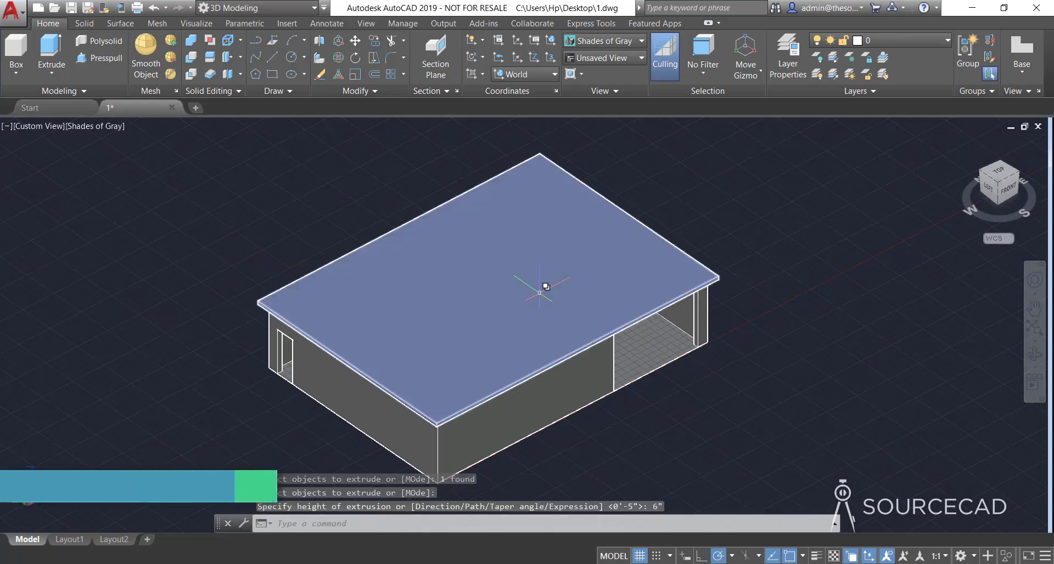
- Switch the visual style to 2D Wireframe and hide the planar floor surface
left_click(624, 43)
left_click(594, 76)
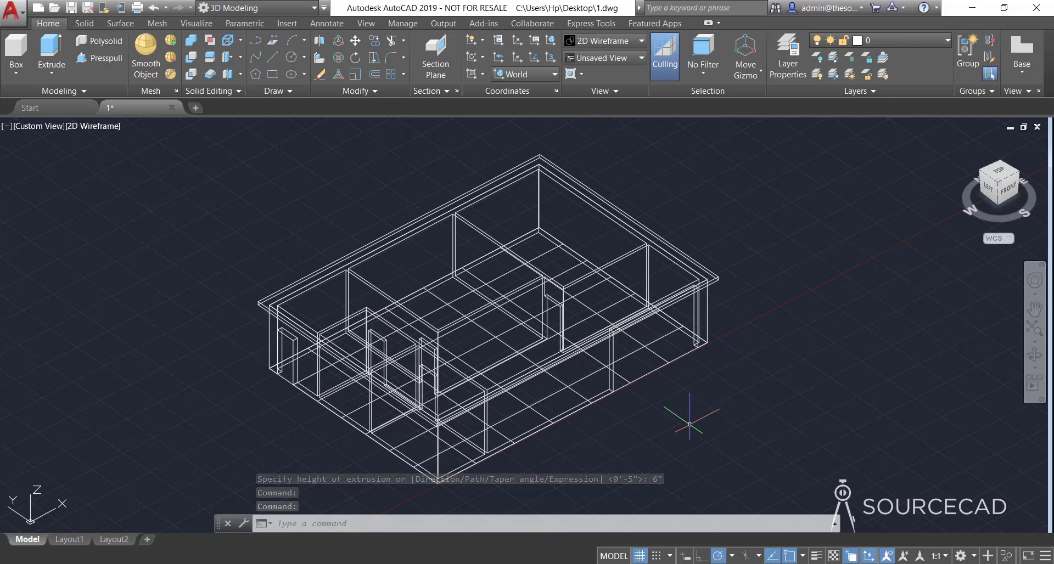
mouse_move(655, 350)
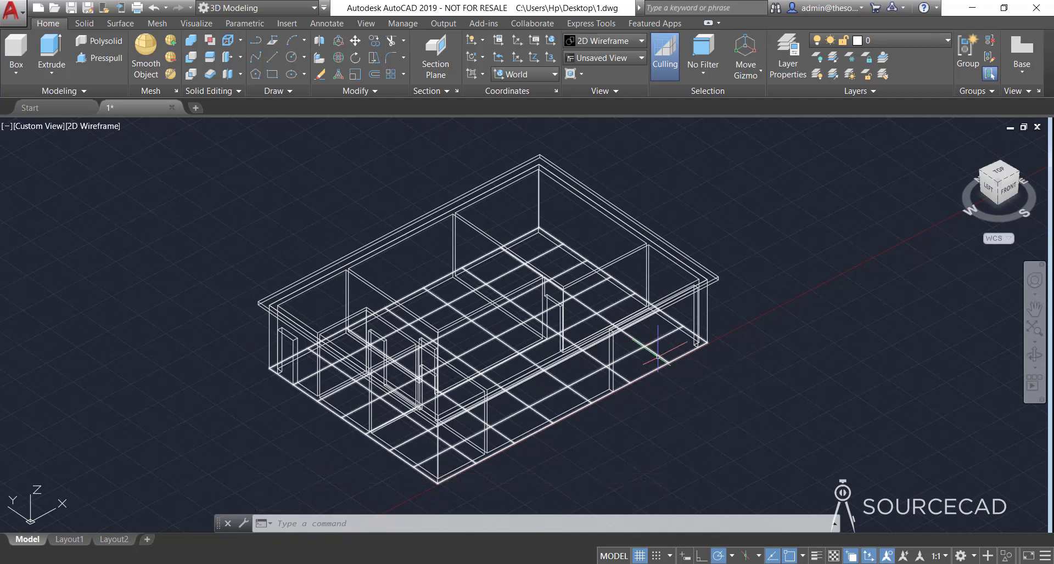
left_click(655, 350)
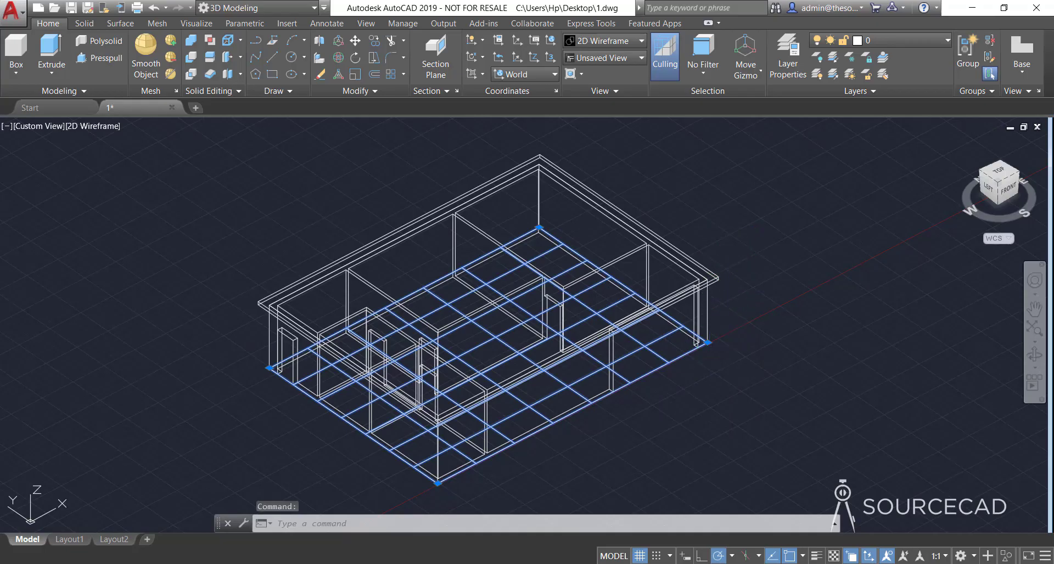
right_click(731, 237)
mouse_move(778, 322)
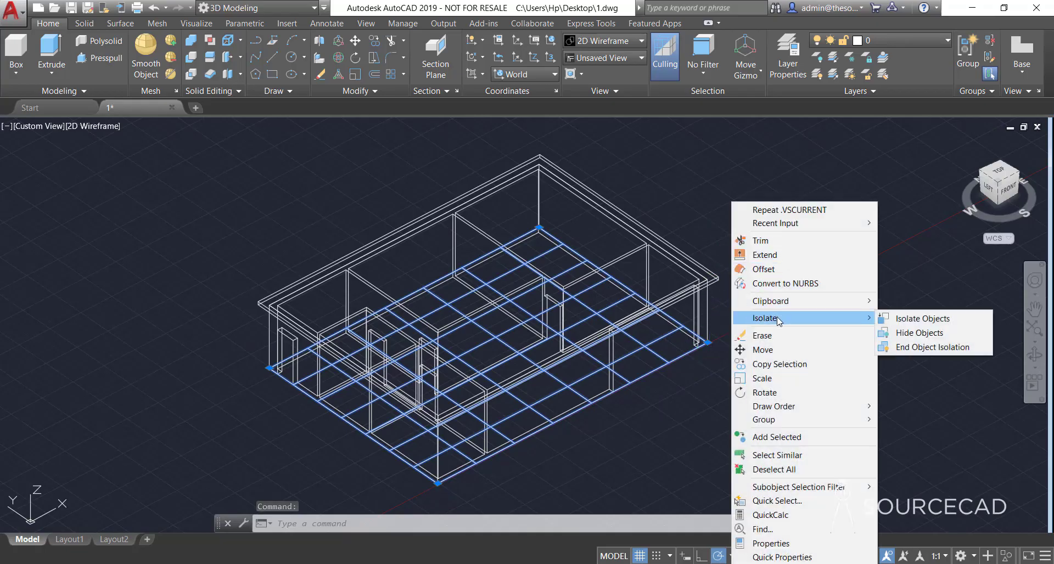
left_click(921, 333)
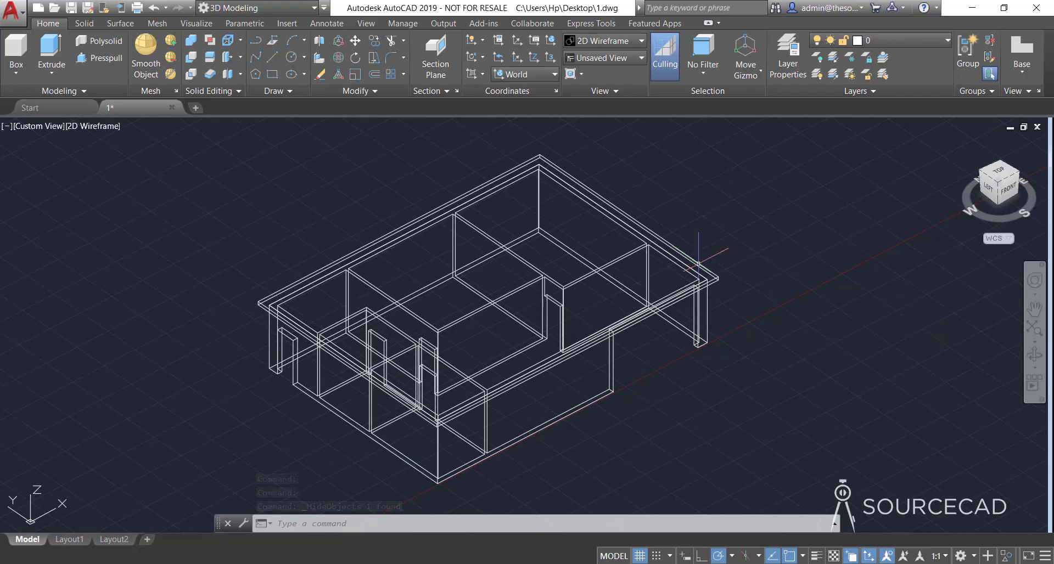
- Draw a long rectangle at wall-top level beside the interior wall, starting at the wall over the doorway and matching the opening's width
scroll(526, 292, "up", 5)
middle_click_drag(561, 280, 581, 308)
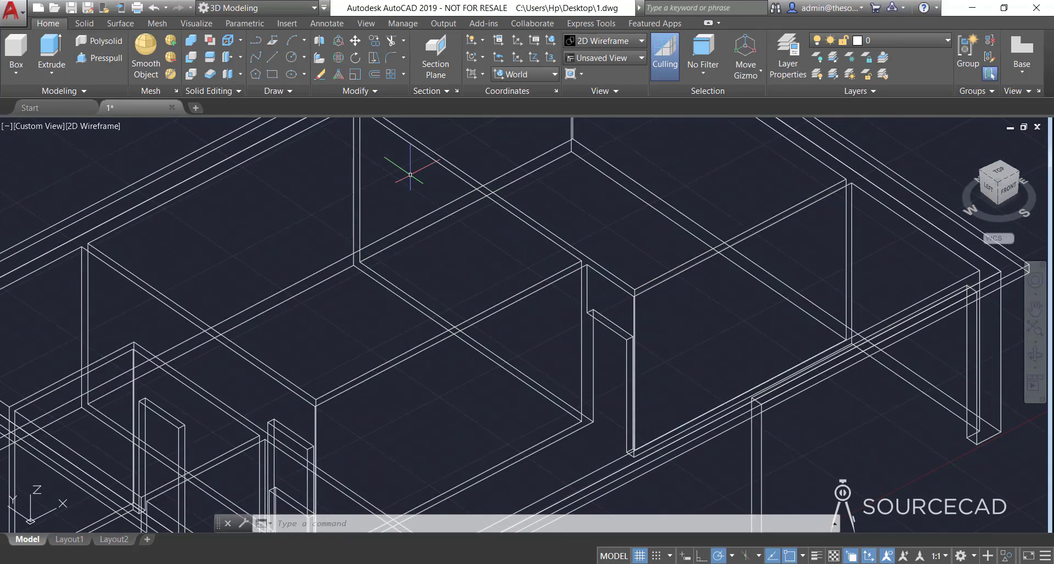
left_click(274, 77)
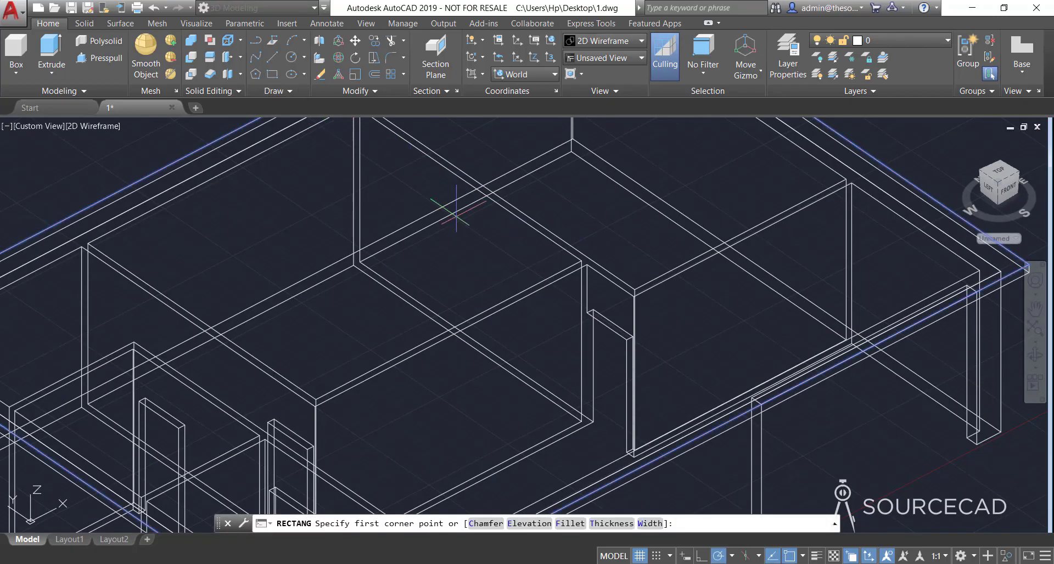
left_click(586, 264)
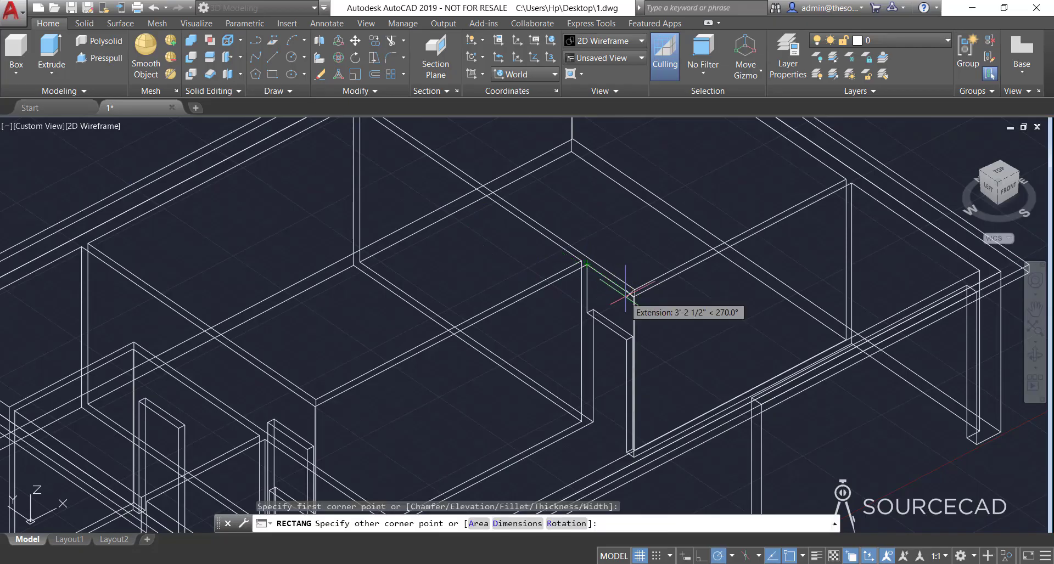
middle_click_drag(634, 296, 635, 236)
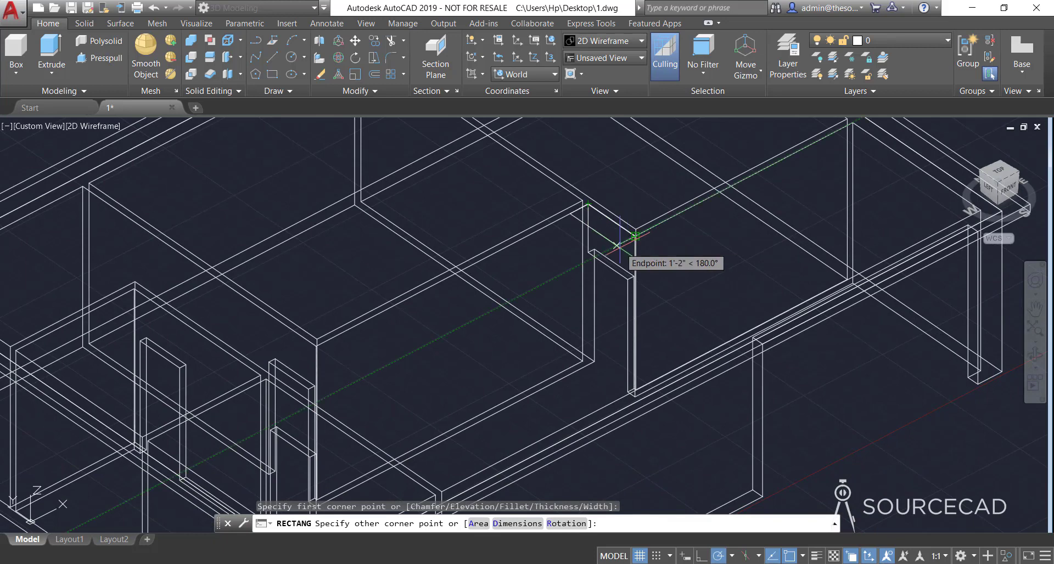
left_click(422, 346)
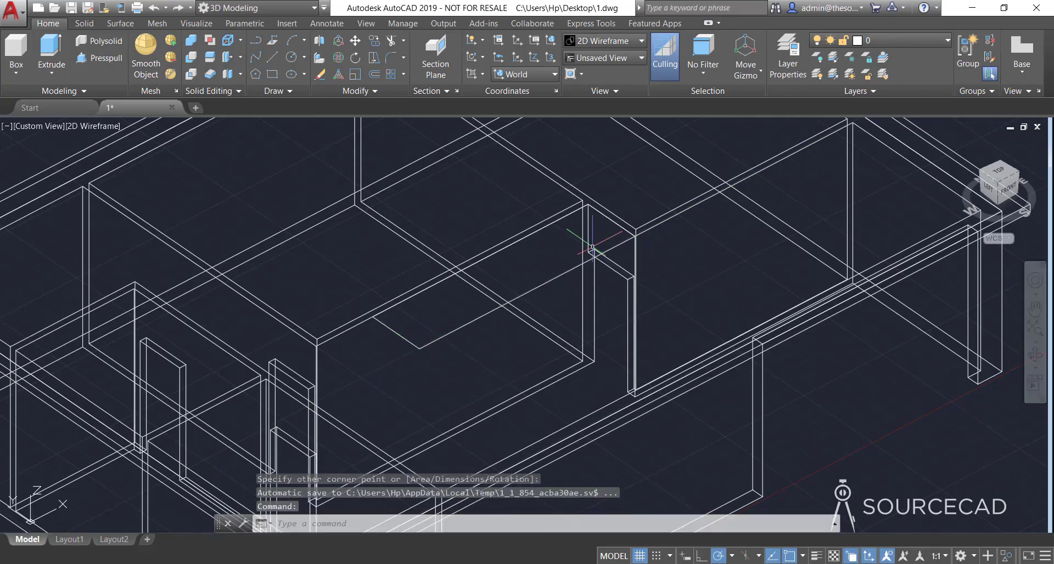
- Extrude the long rectangle beside the interior wall upward by 2' so the solid passes through the roof slab
left_click(560, 273)
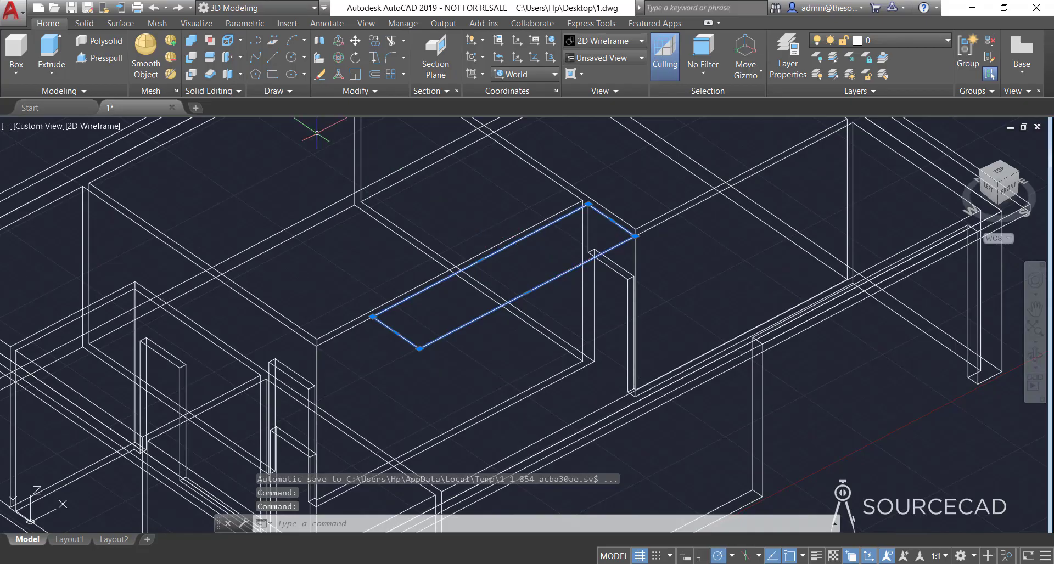
left_click(51, 52)
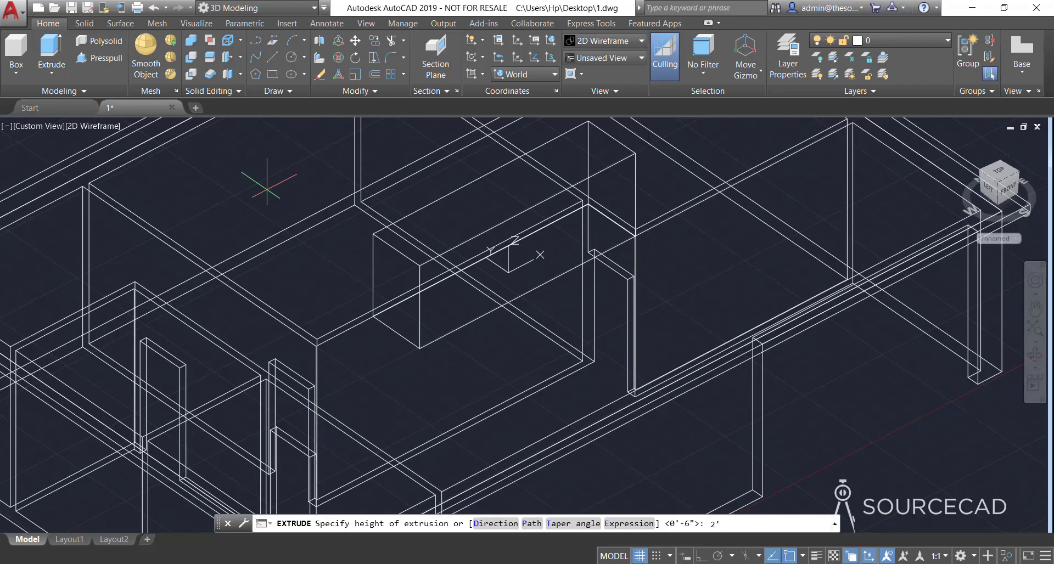
key("Return")
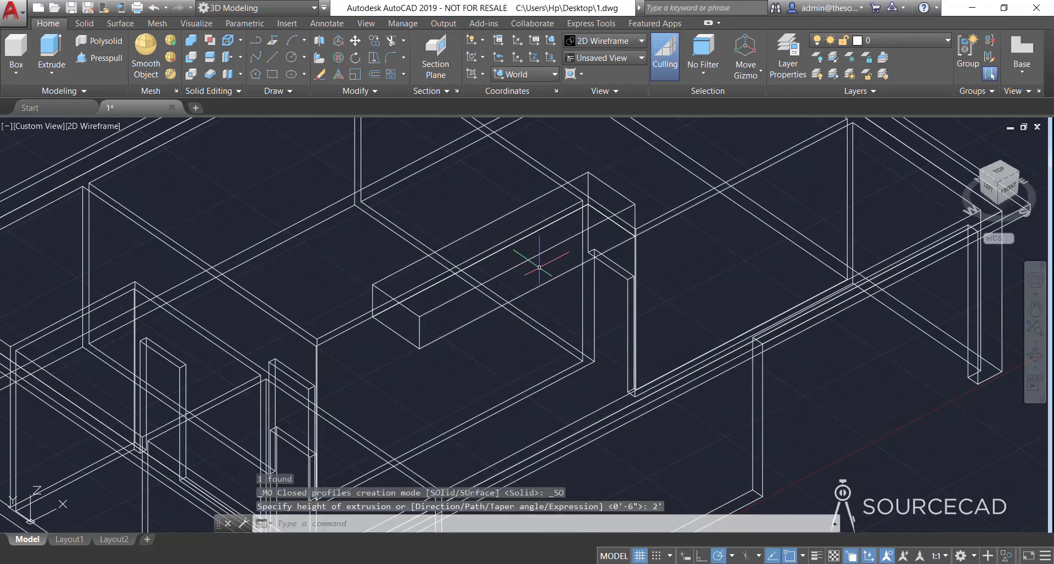
- Switch the visual style to Shades of Gray
scroll(540, 269, "down", 2)
middle_click_drag(541, 270, 528, 351)
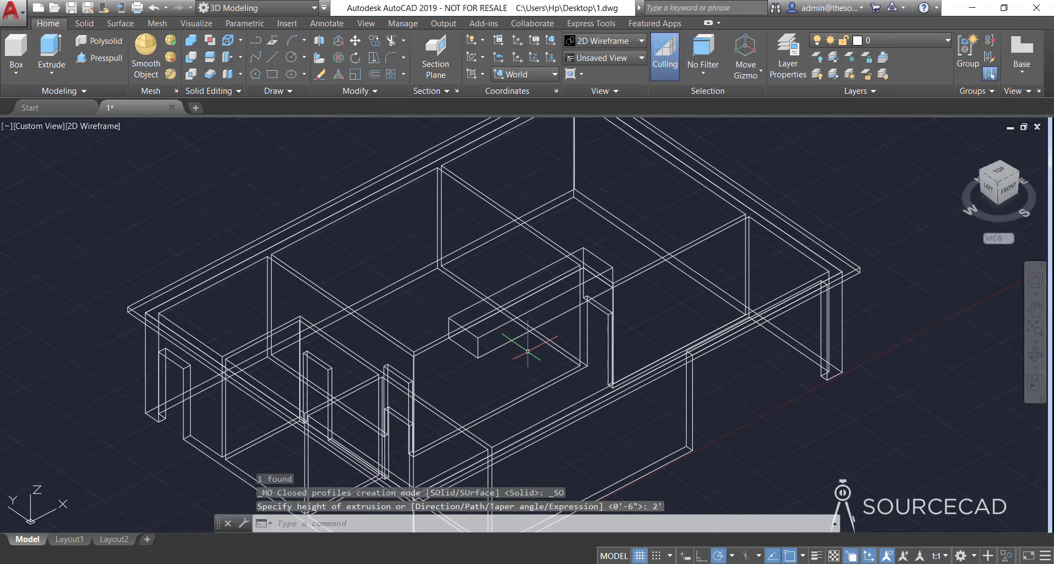
left_click(641, 40)
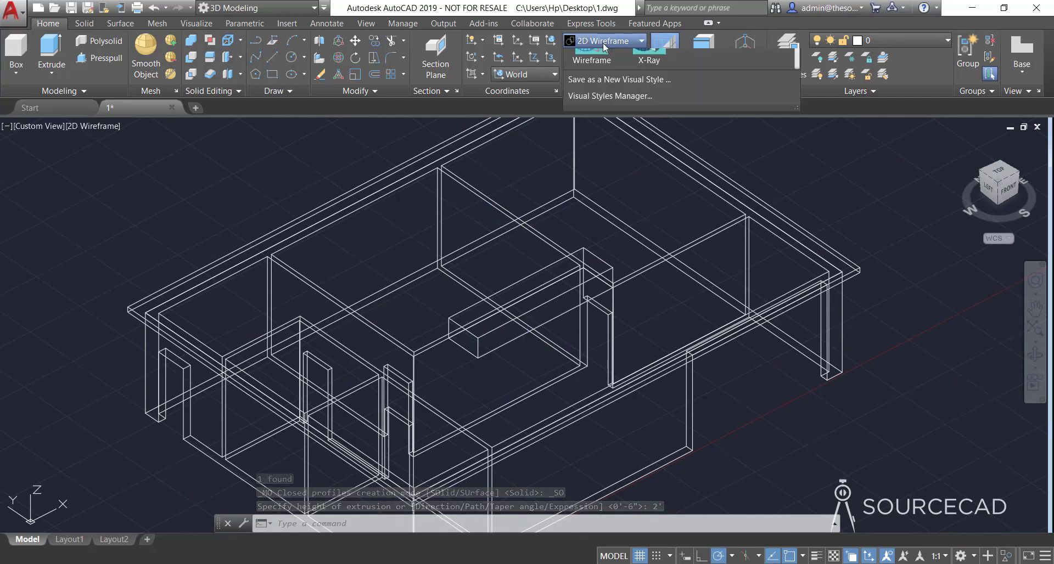
left_click(691, 125)
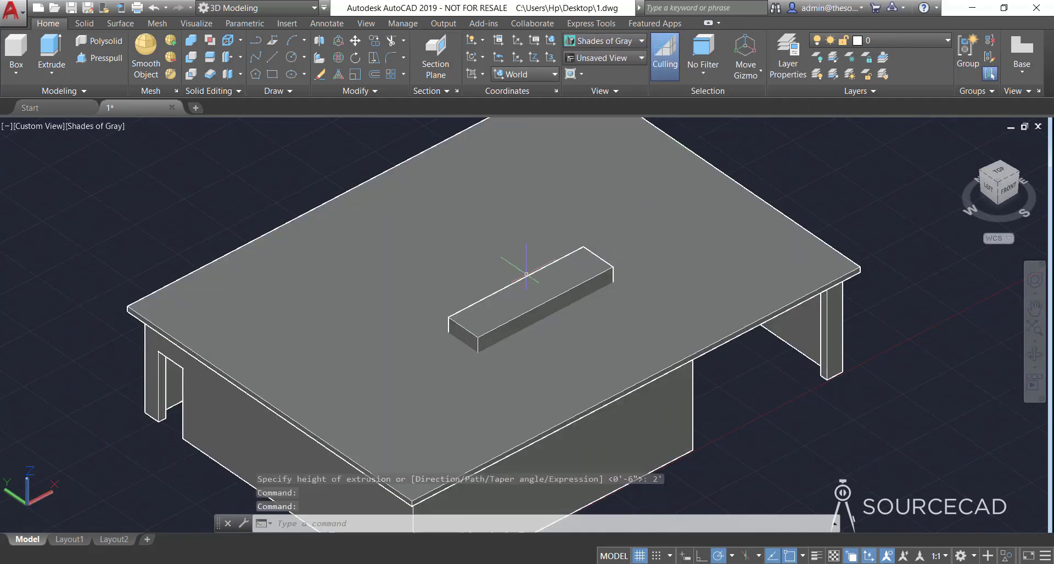
middle_click_drag(815, 206, 818, 253)
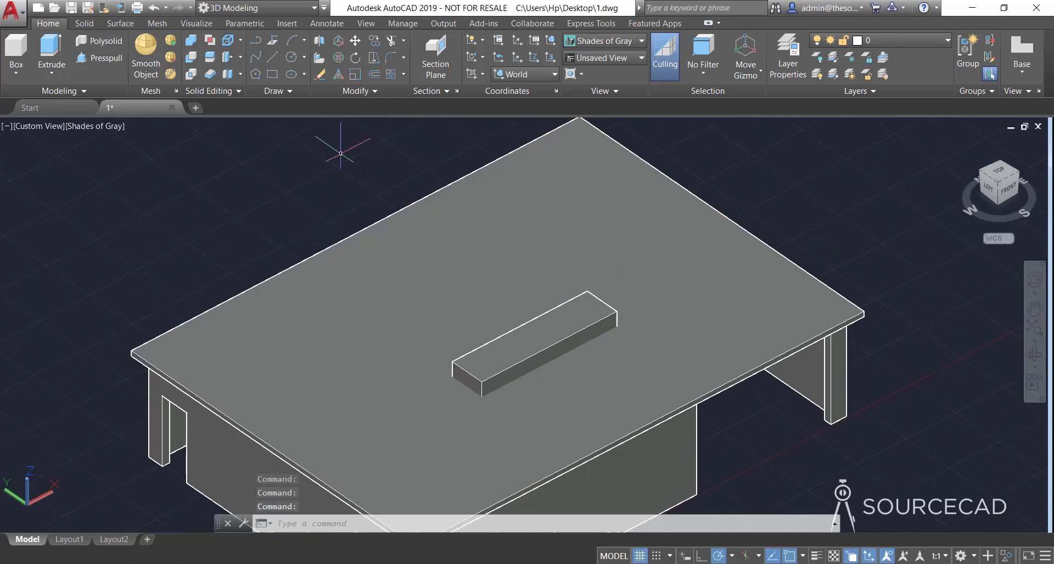
- Subtract the long box from the roof slab to cut a rectangular opening through it
left_click(193, 59)
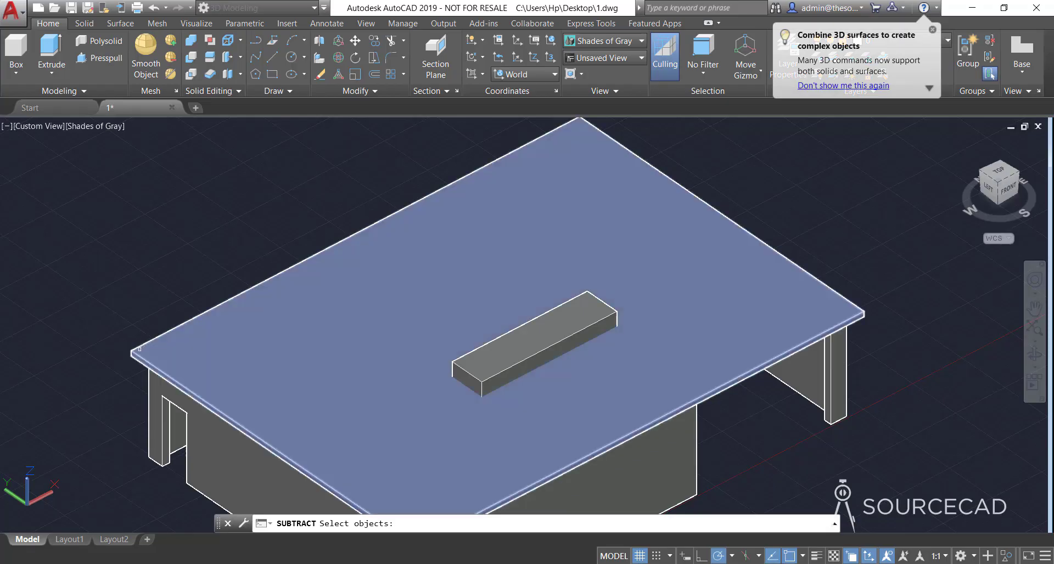
left_click(139, 349)
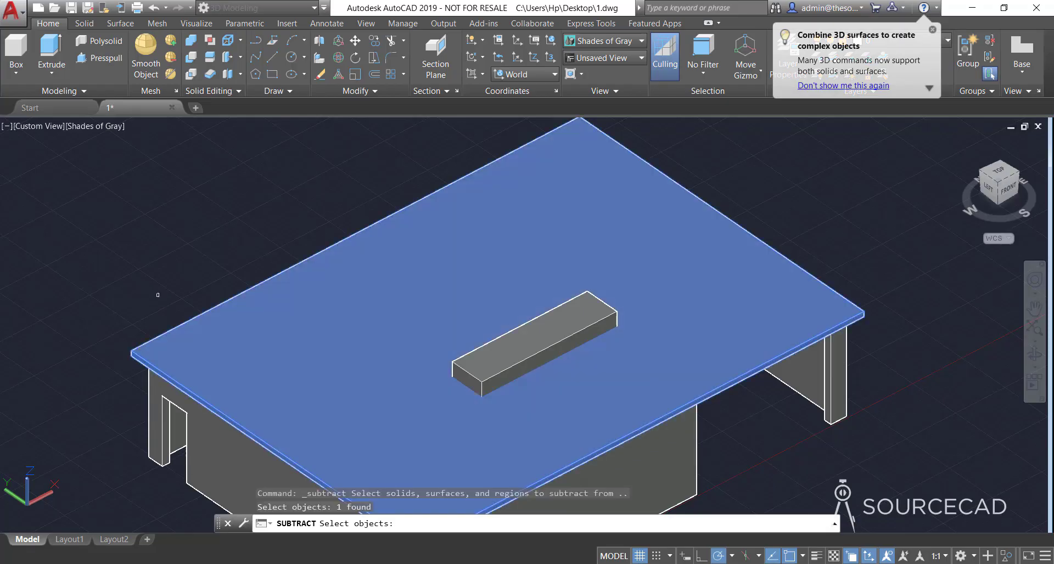
key("Return")
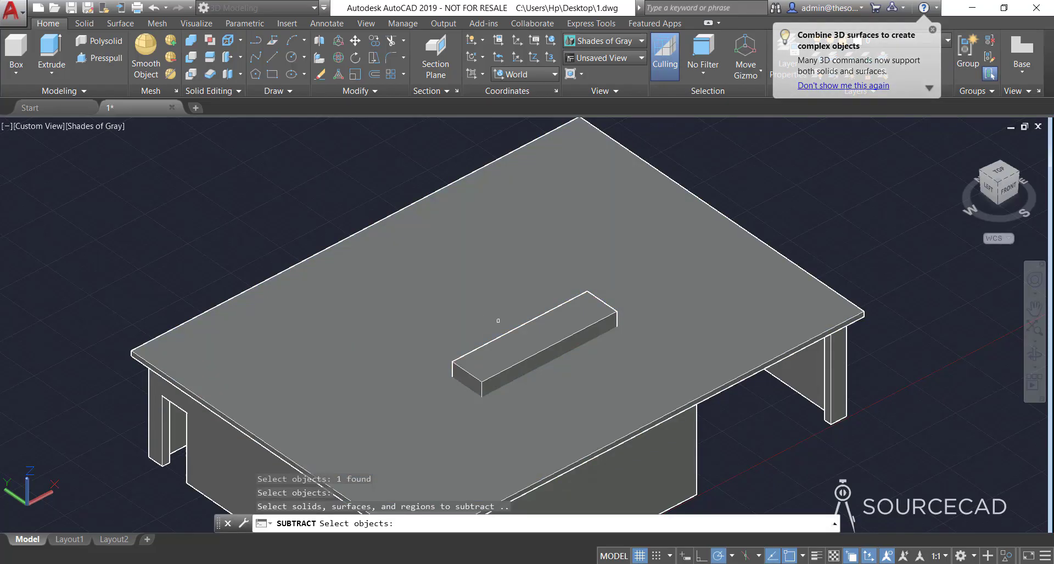
left_click(542, 328)
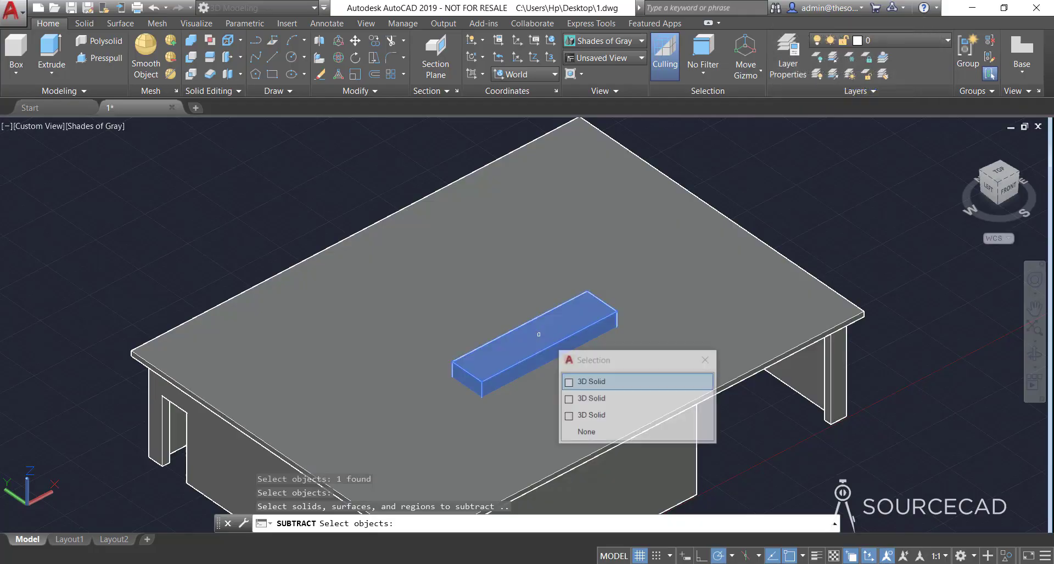
left_click(601, 384)
key("Return")
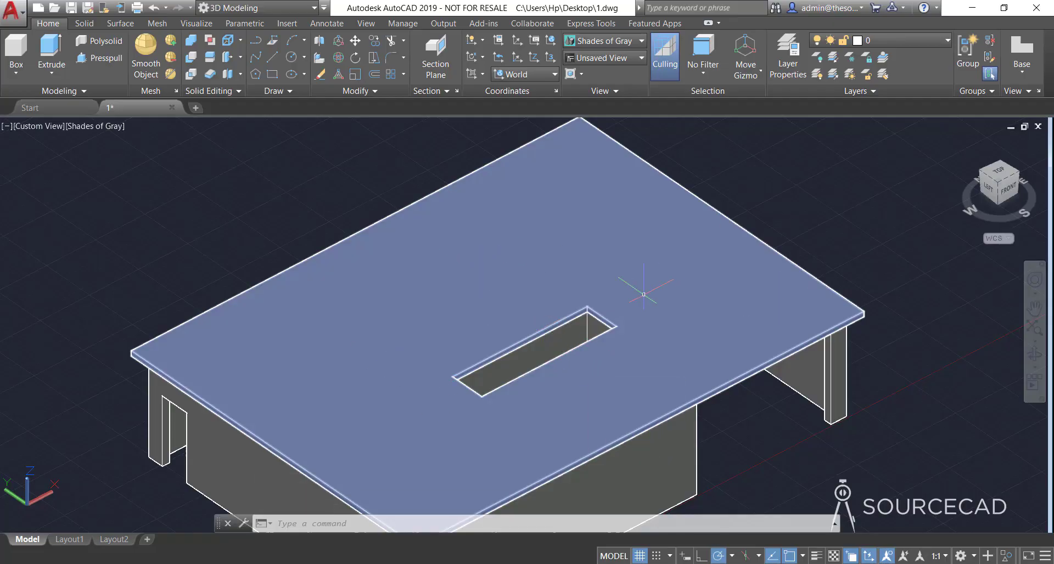
- Draw a larger rectangle on the roof slab's top face, surrounding the cut opening with a margin on every side
left_click(272, 75)
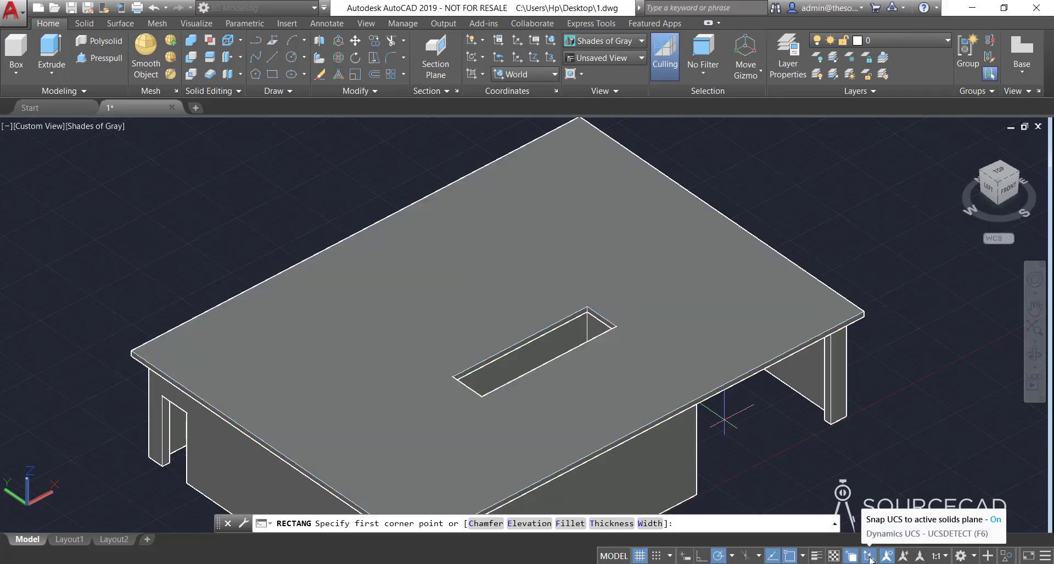
left_click(1045, 556)
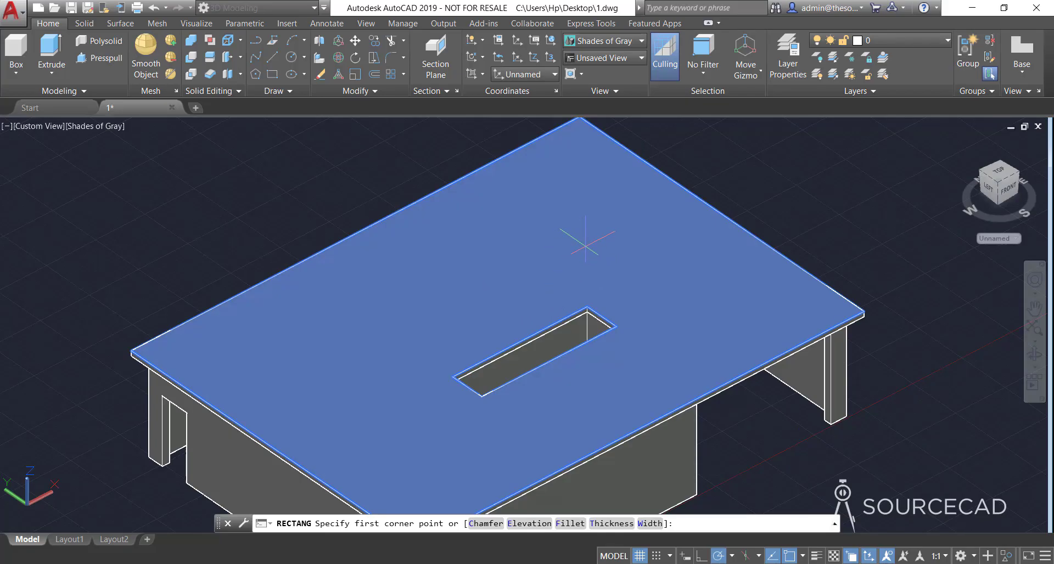
left_click(586, 246)
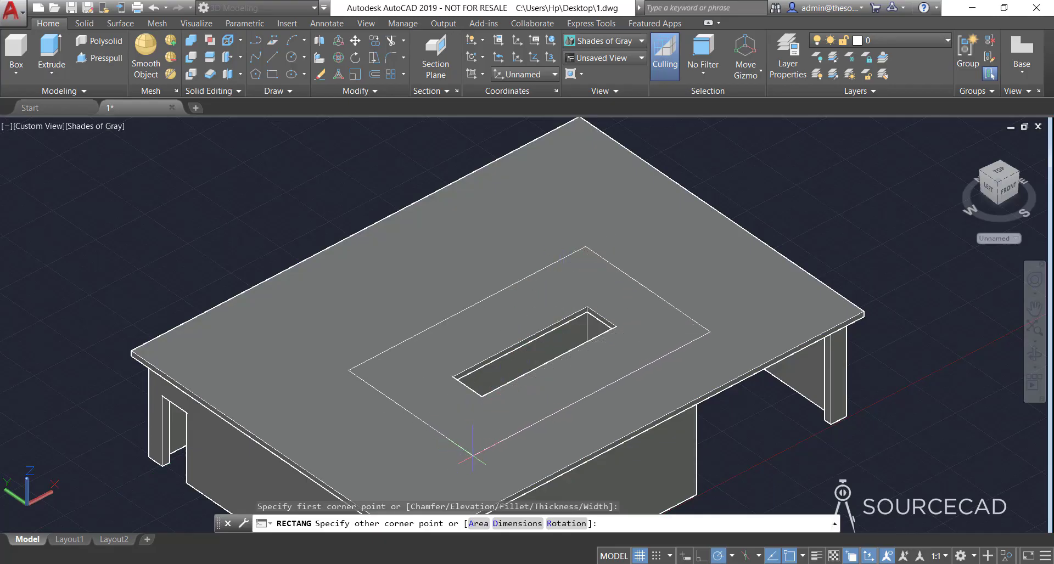
left_click(468, 462)
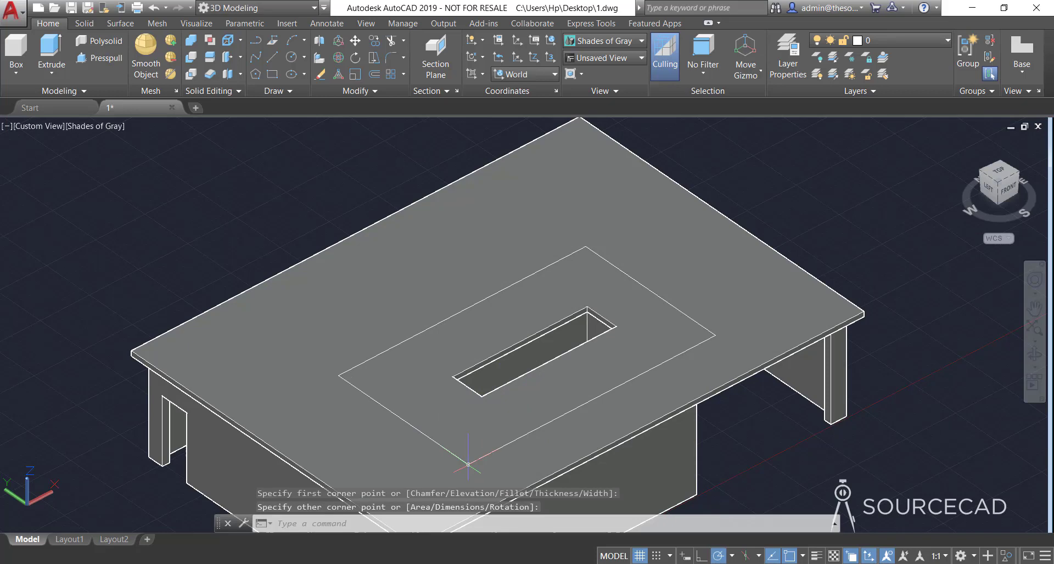
- Offset the rectangle around the roof opening inward by 5" to outline the upper-floor wall thickness
middle_click_drag(743, 419, 720, 421)
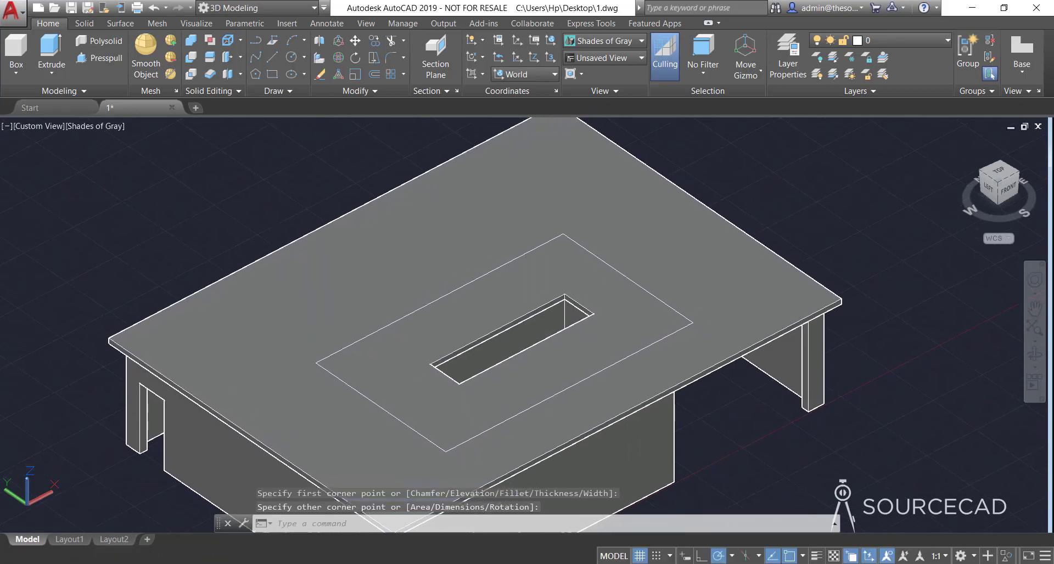
left_click(374, 75)
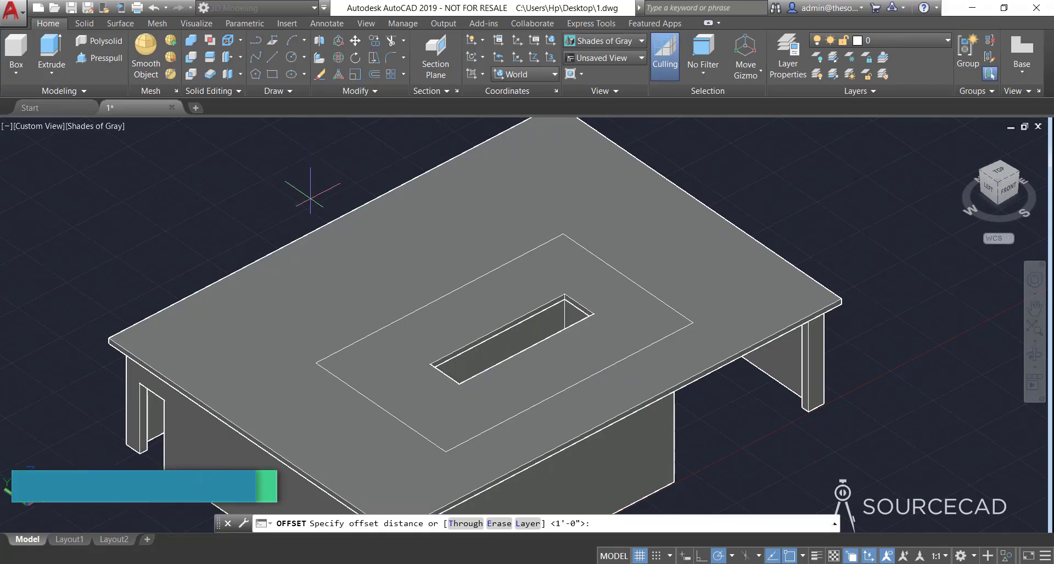
type("5\"")
key("Return")
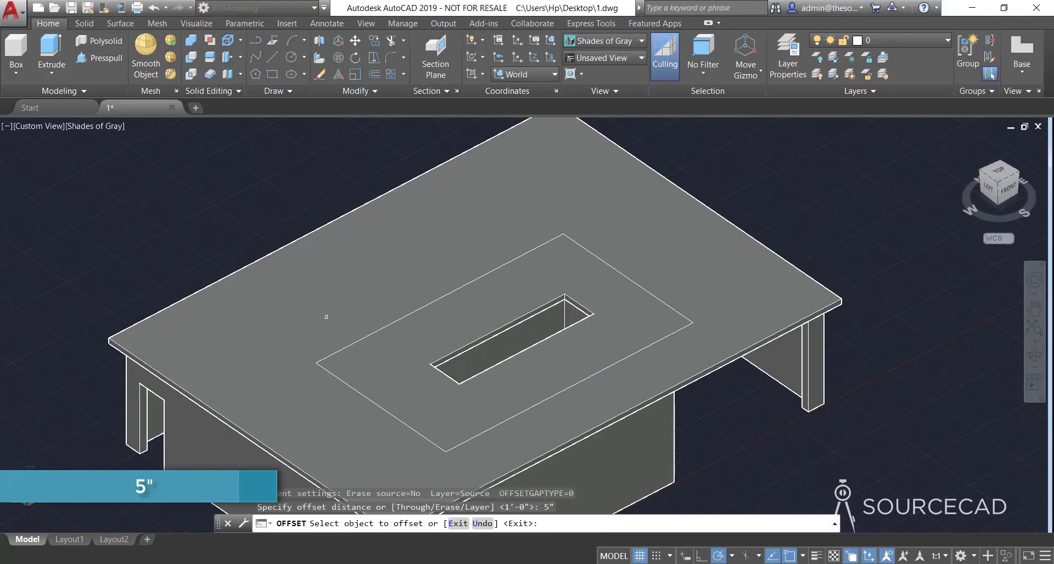
left_click(343, 342)
left_click(354, 367)
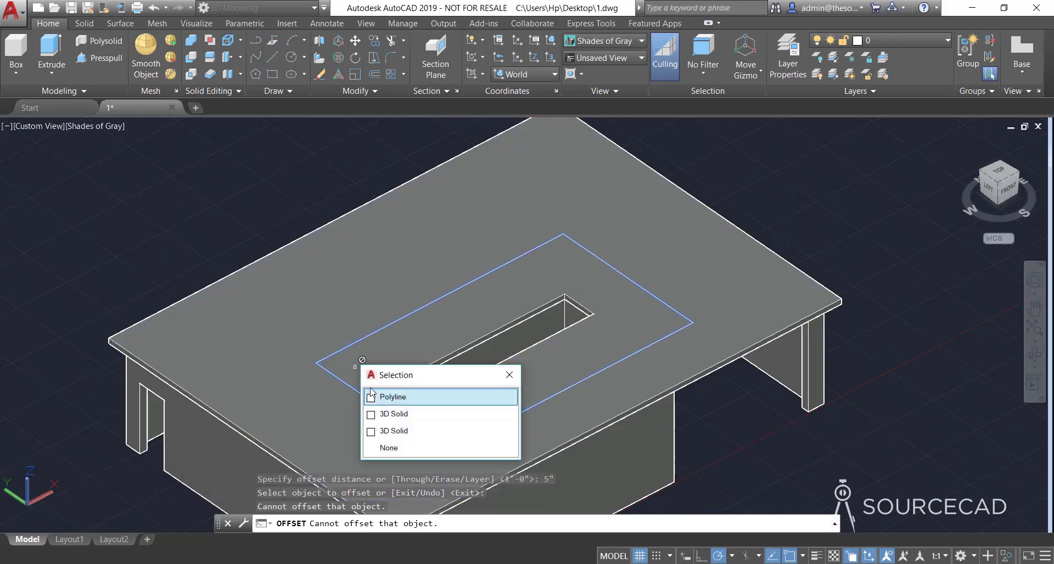
left_click(373, 396)
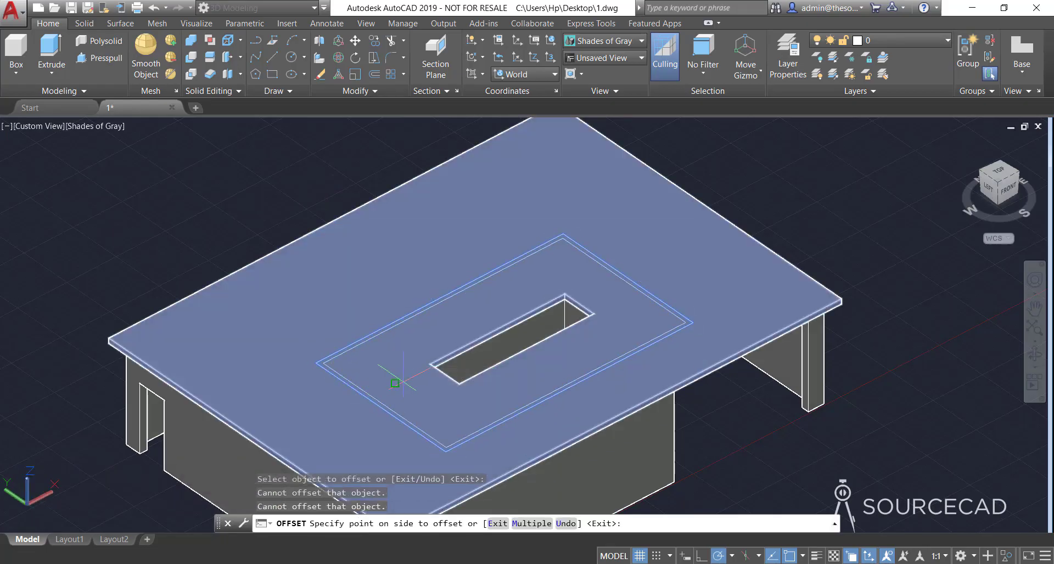
left_click(399, 381)
right_click(776, 195)
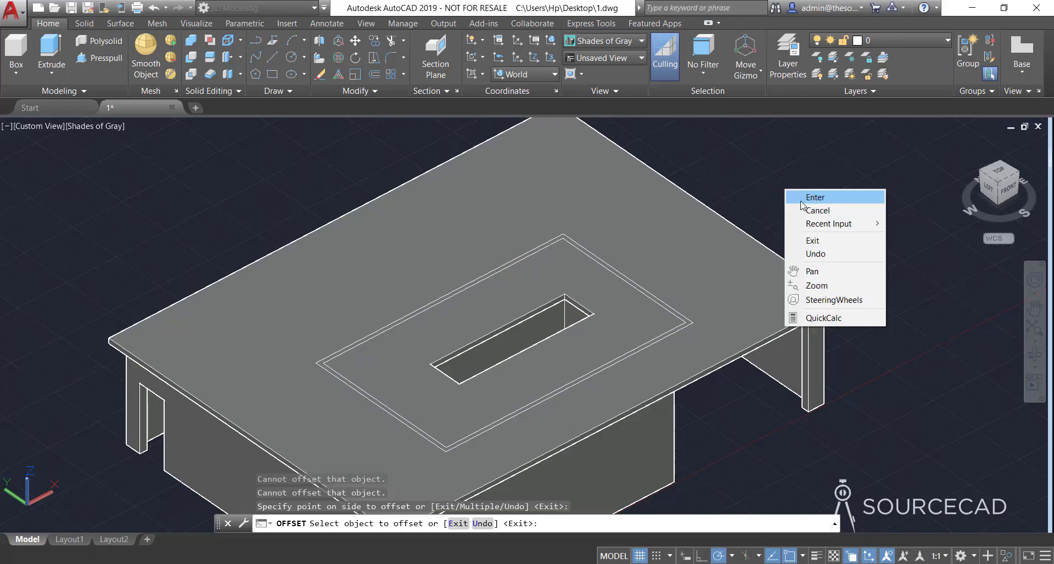
left_click(795, 195)
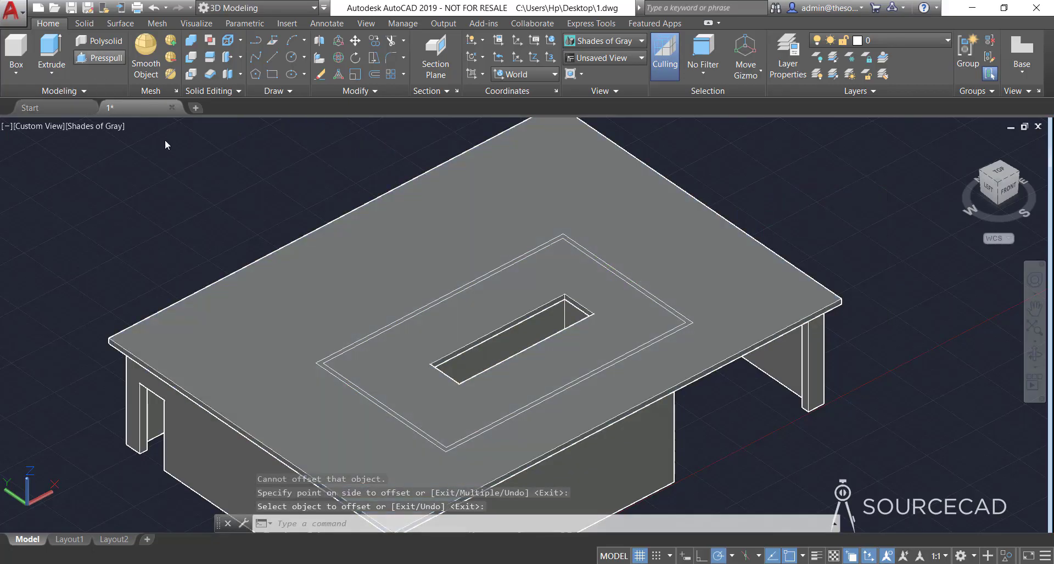
- Presspull the narrow band between the two rectangles on the slab upward by 10' to form the upper-floor walls
scroll(329, 313, "down", 4)
scroll(333, 322, "up", 6)
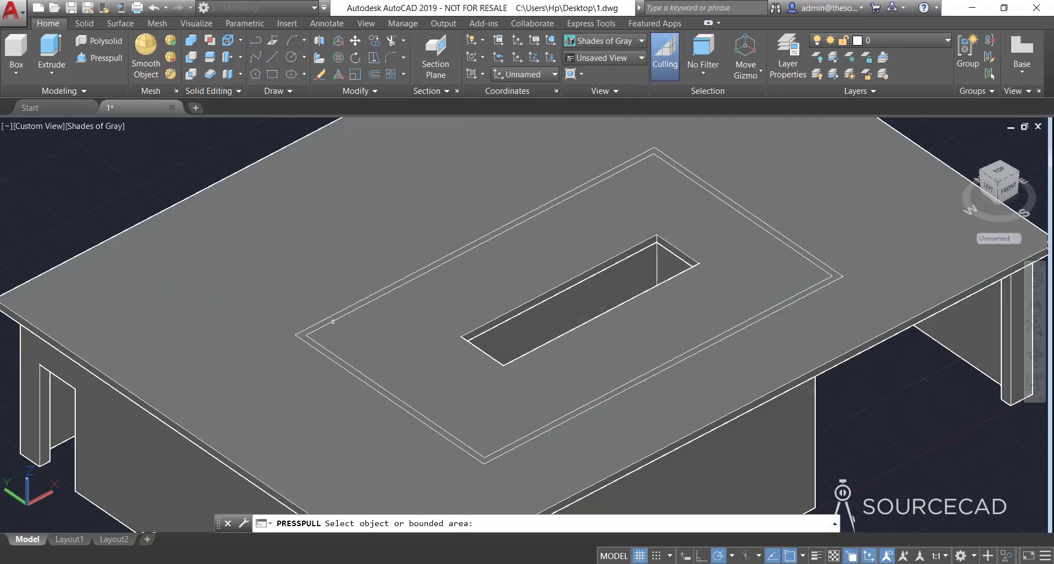
scroll(333, 321, "up", 6)
scroll(345, 302, "down", 2)
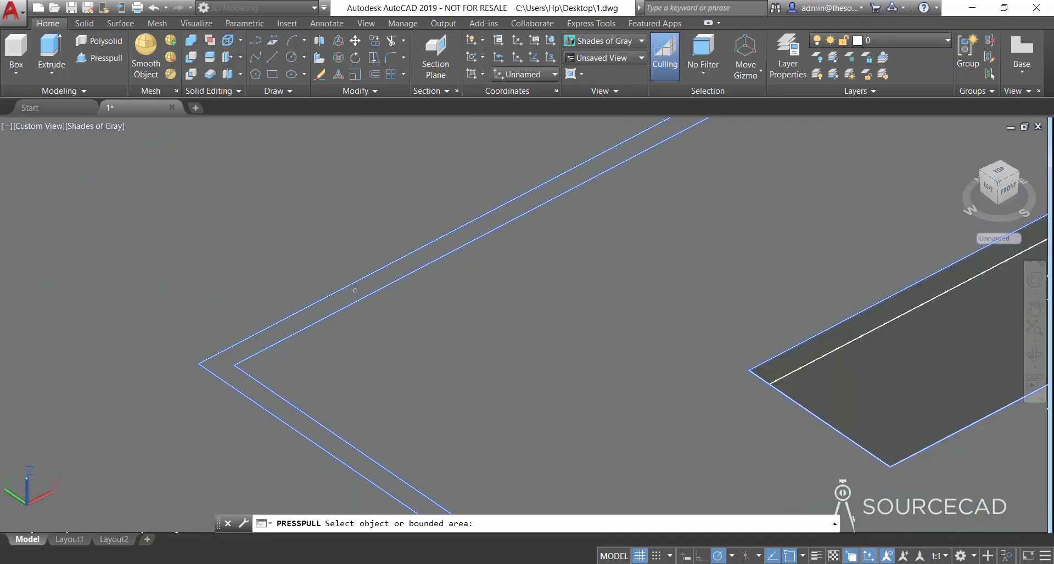
left_click(354, 291)
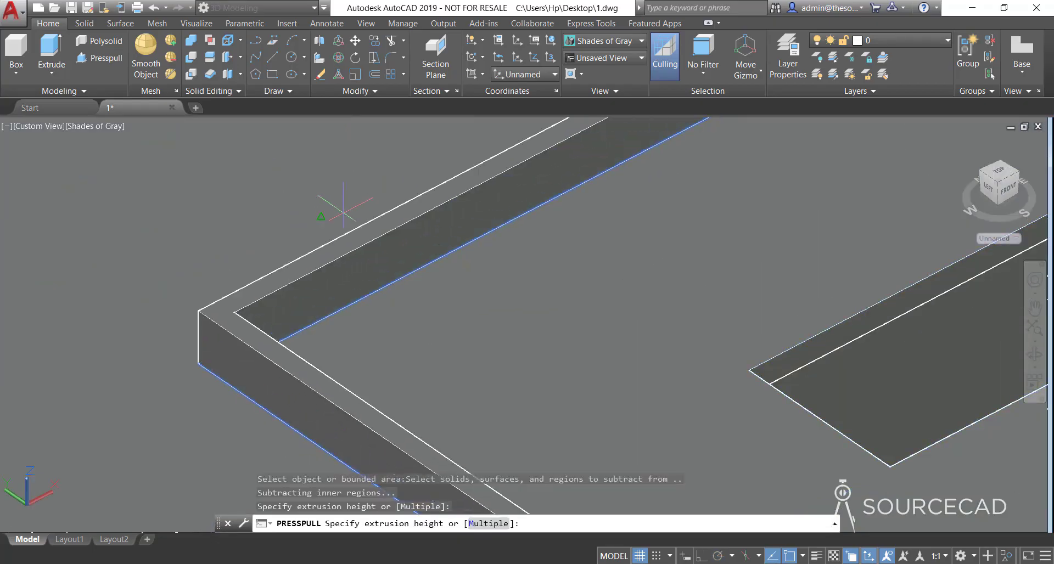
type("10'")
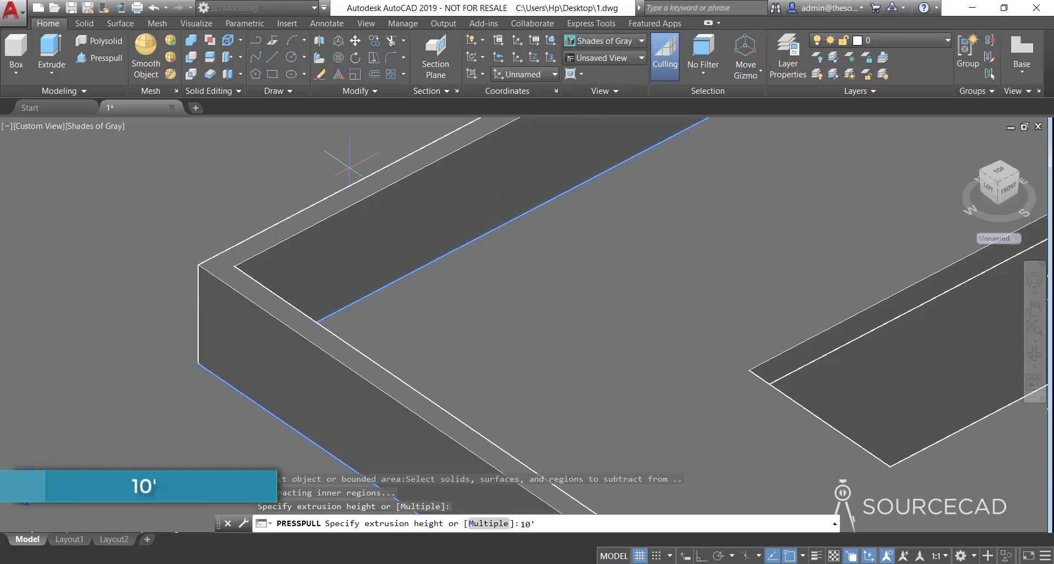
key("Return")
scroll(472, 219, "down", 8)
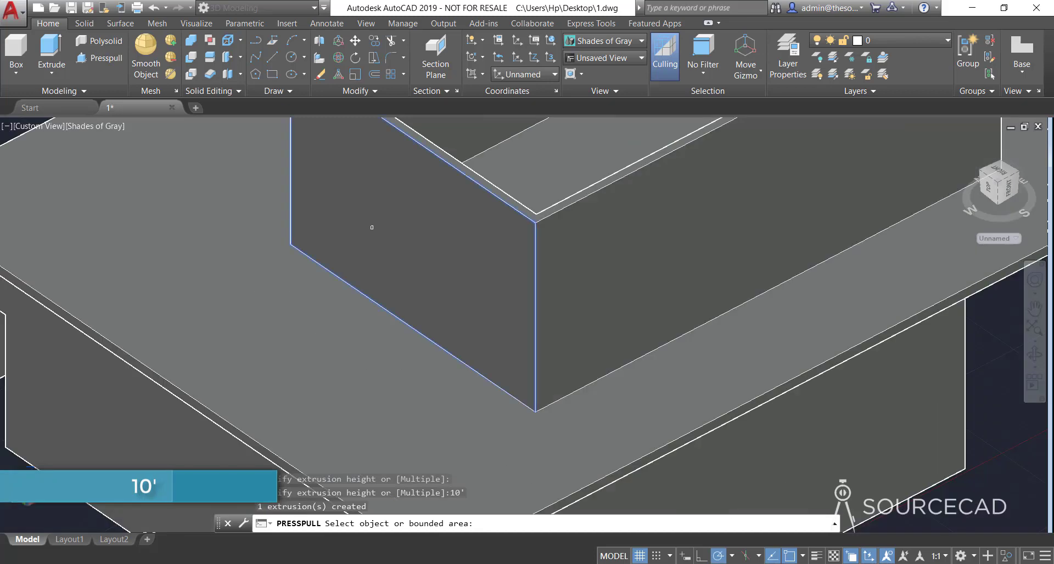
middle_click_drag(470, 216, 481, 270)
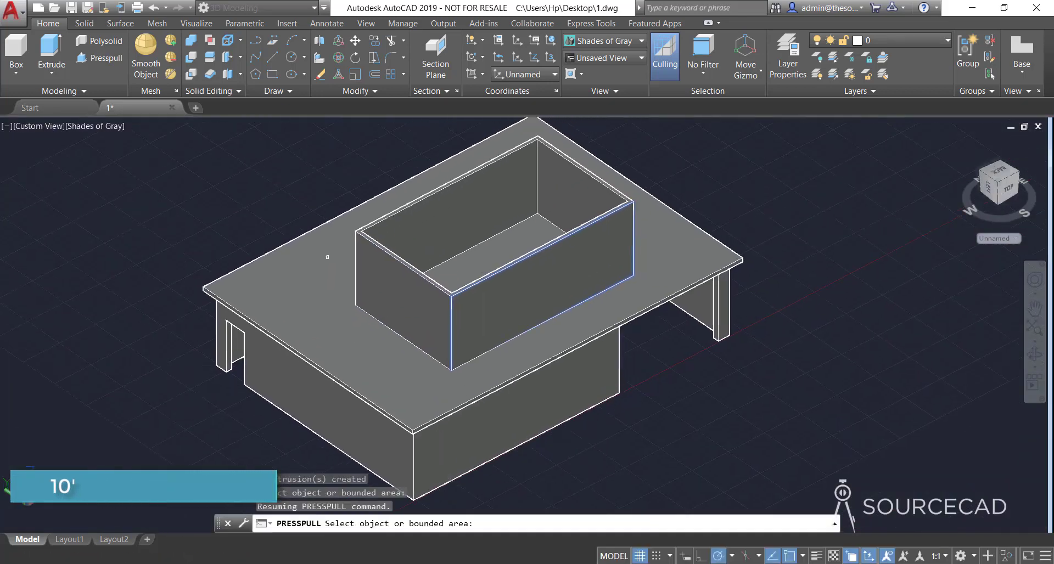
key("Return")
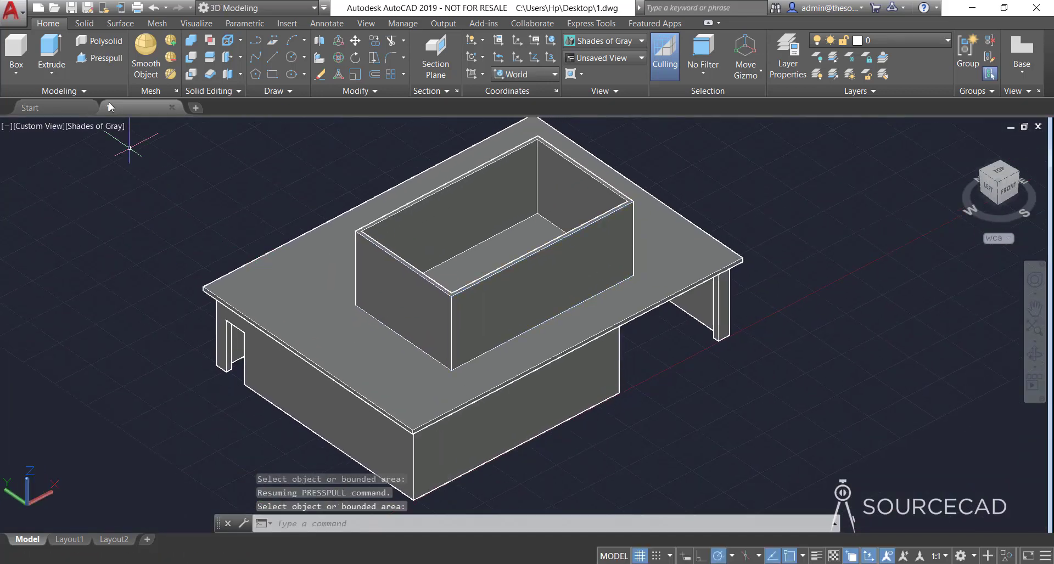
- Turn off Dynamic UCS and cover the upper-floor walls with a planar surface between opposite outer top corners
left_click(115, 24)
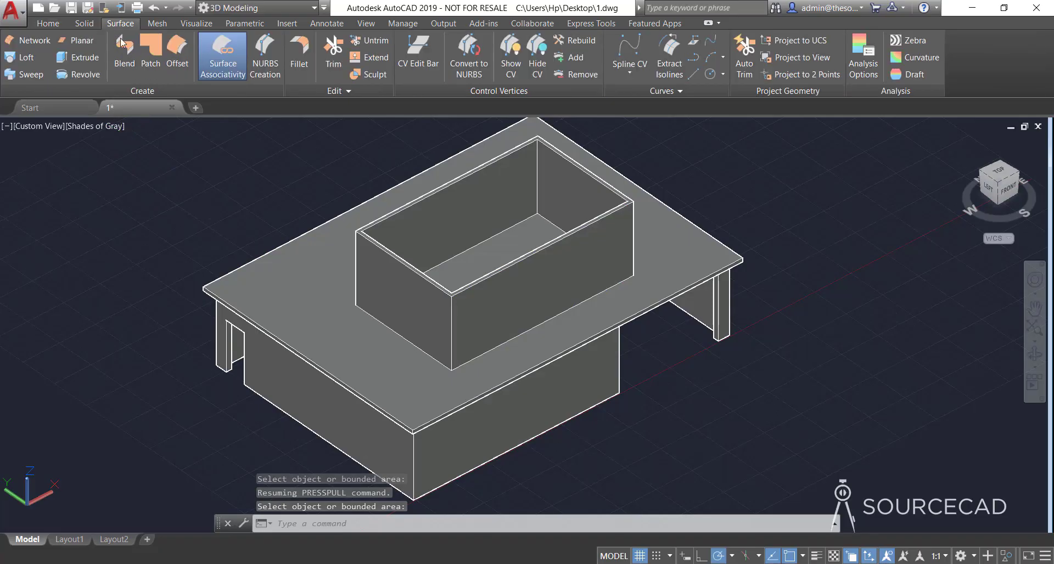
left_click(80, 40)
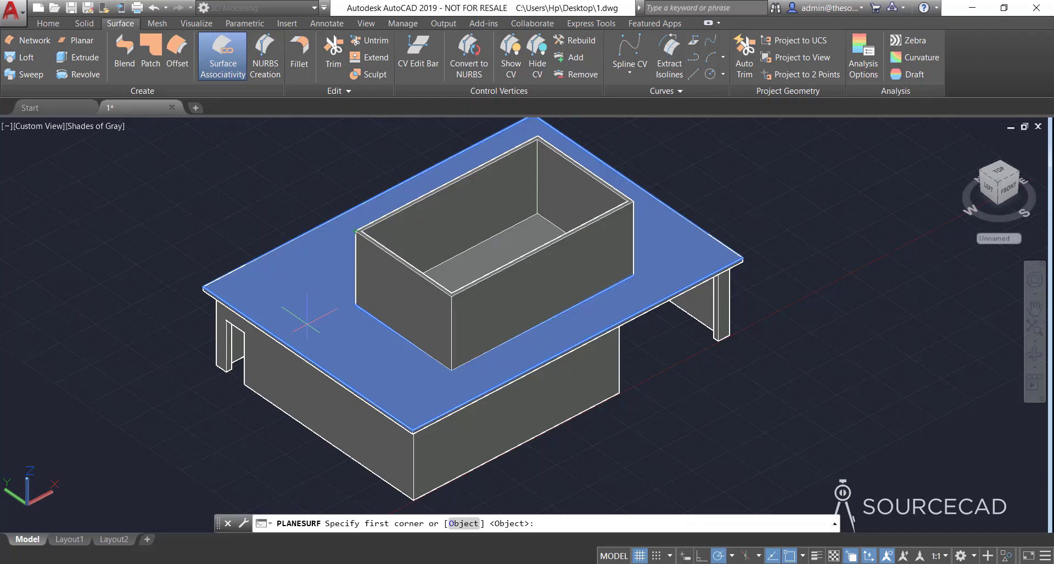
left_click(868, 556)
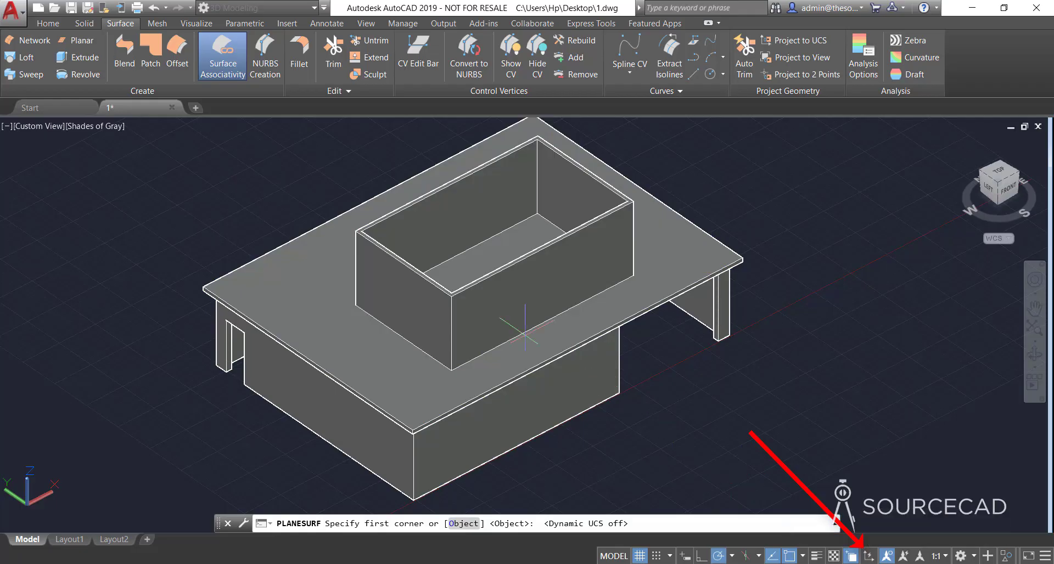
left_click(356, 231)
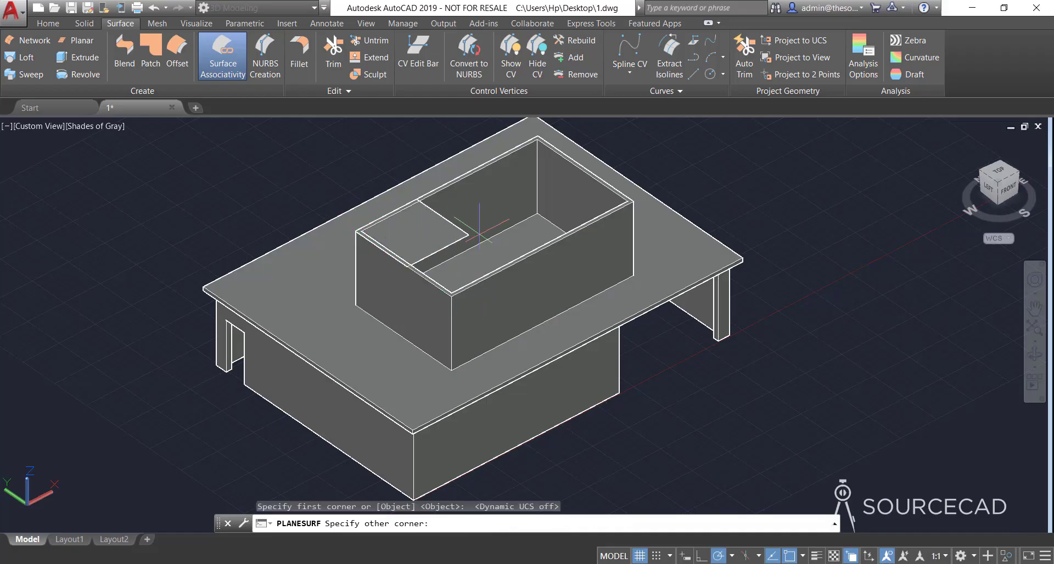
left_click(633, 201)
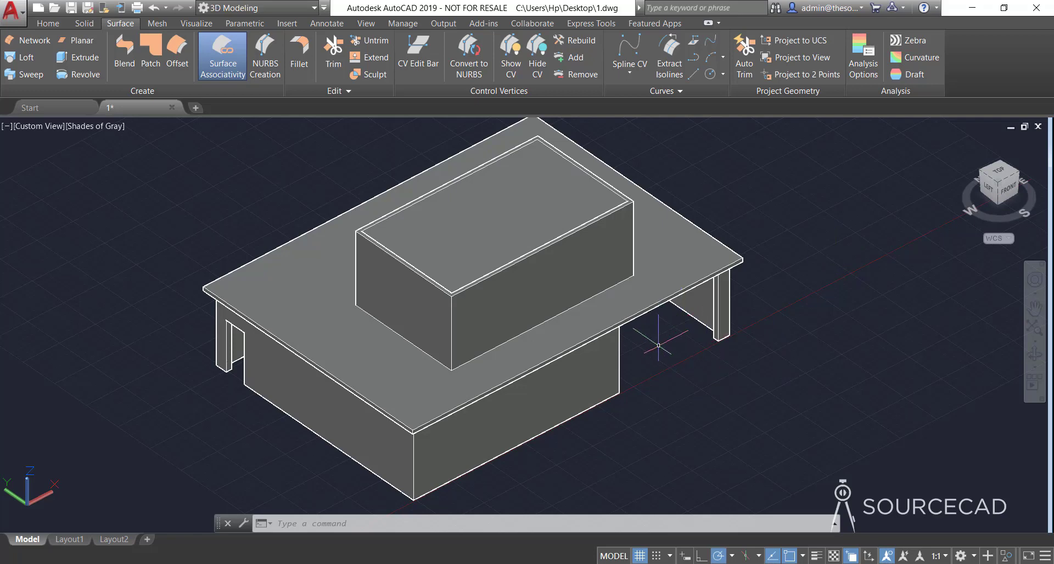
- End the object isolation to bring the hidden floor surface back into the house model
right_click(773, 273)
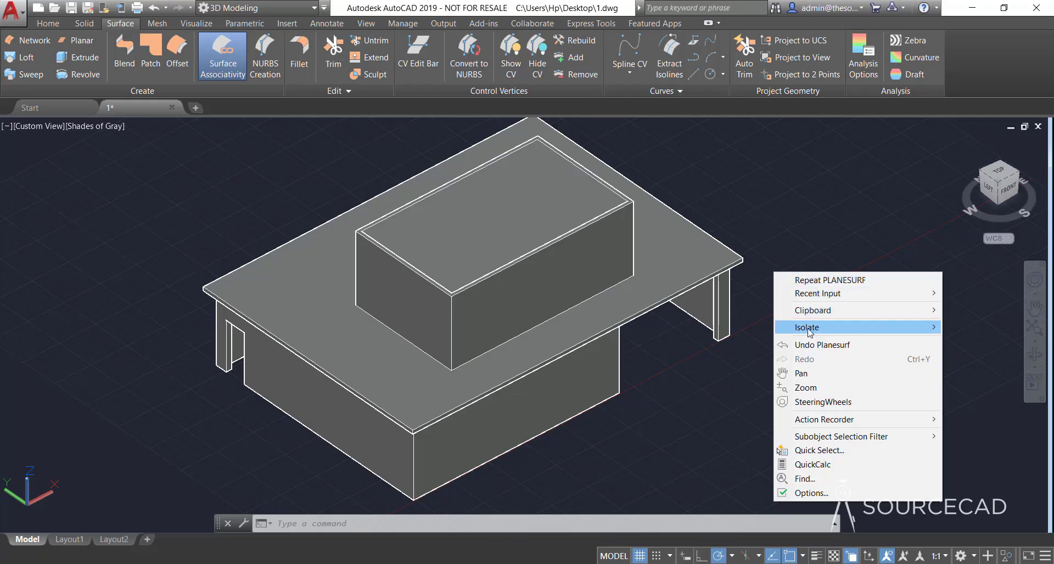
mouse_move(809, 332)
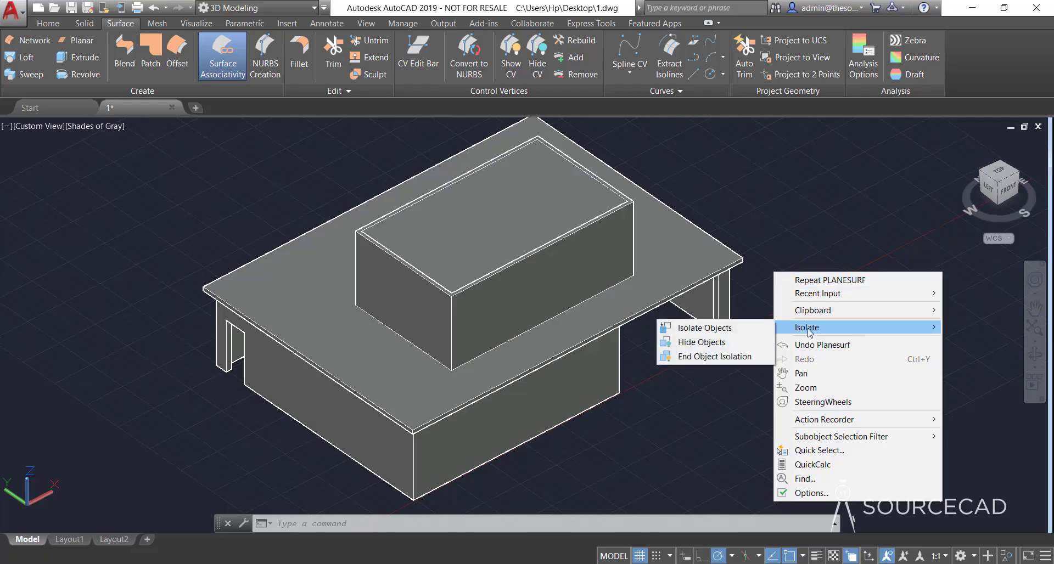
left_click(687, 358)
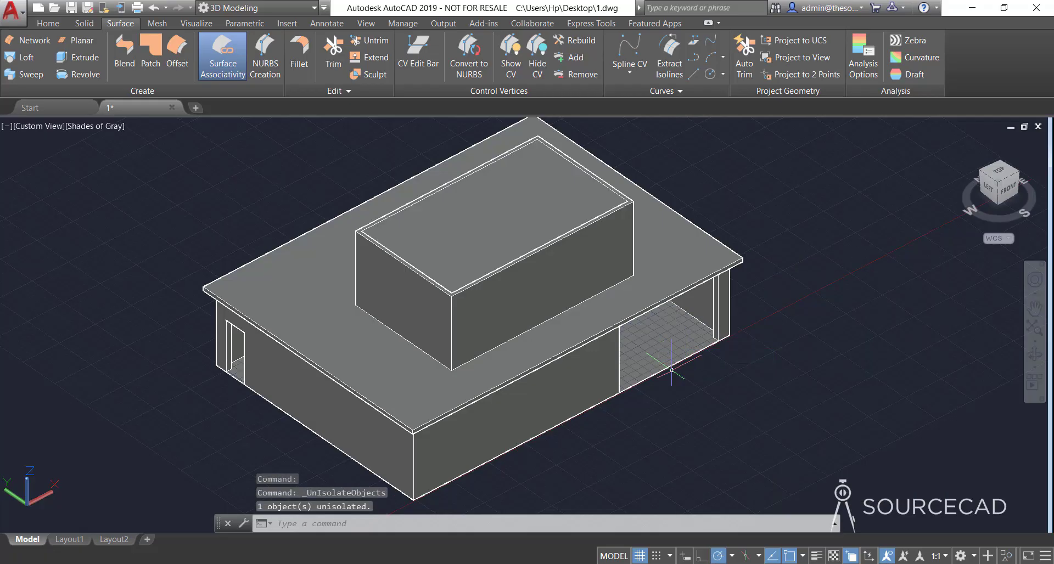
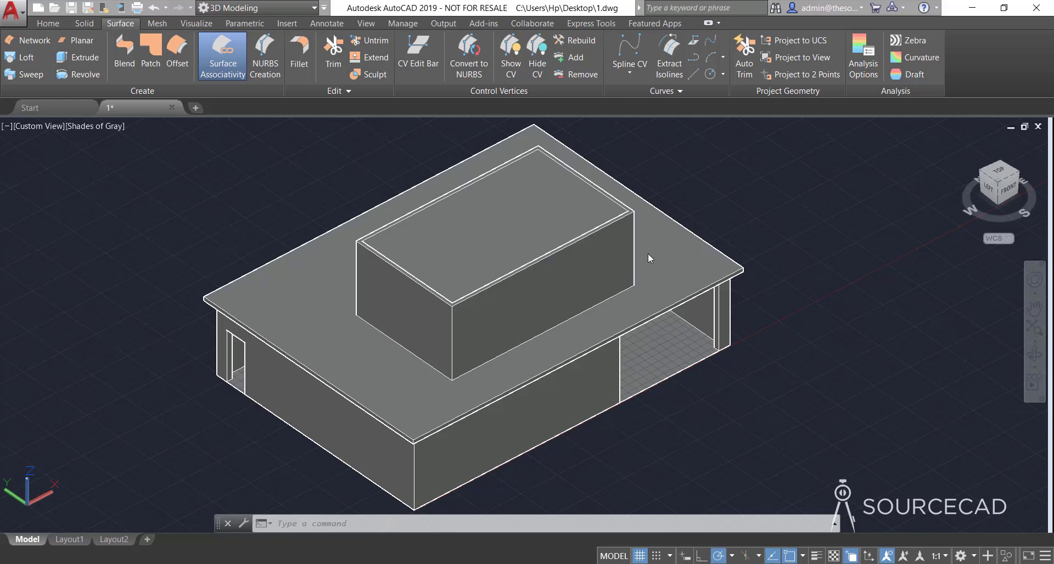
- Hide the upper-floor roof surface, the upper-floor walls, the roof slab and the ground-floor surface
left_click(532, 206)
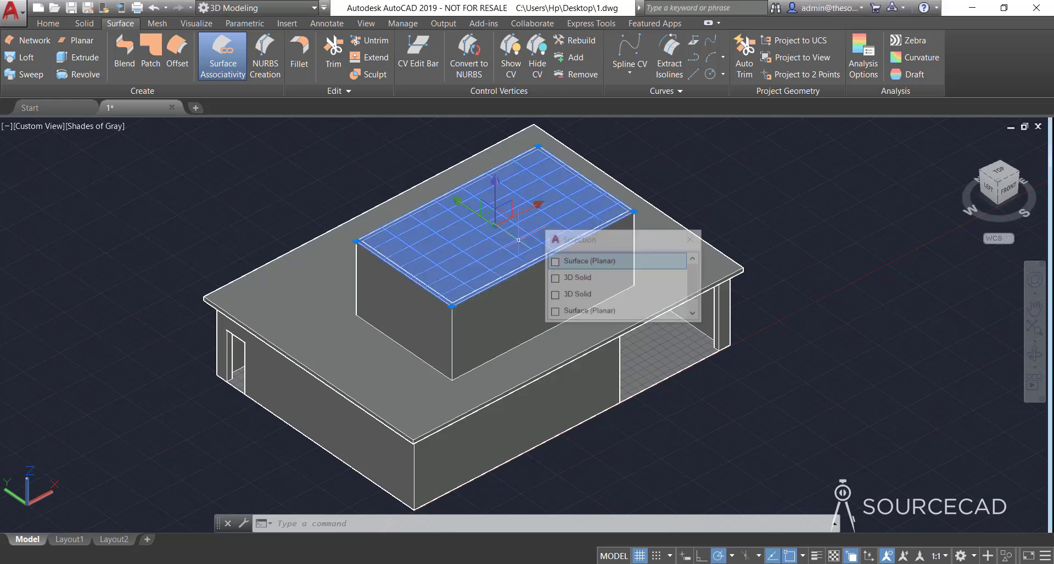
left_click(515, 310)
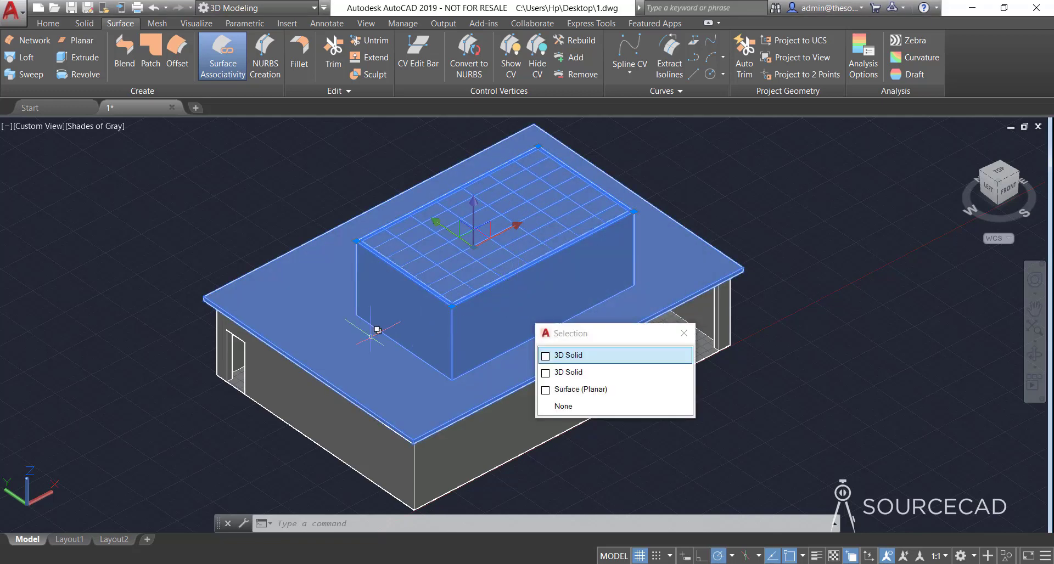
mouse_move(266, 308)
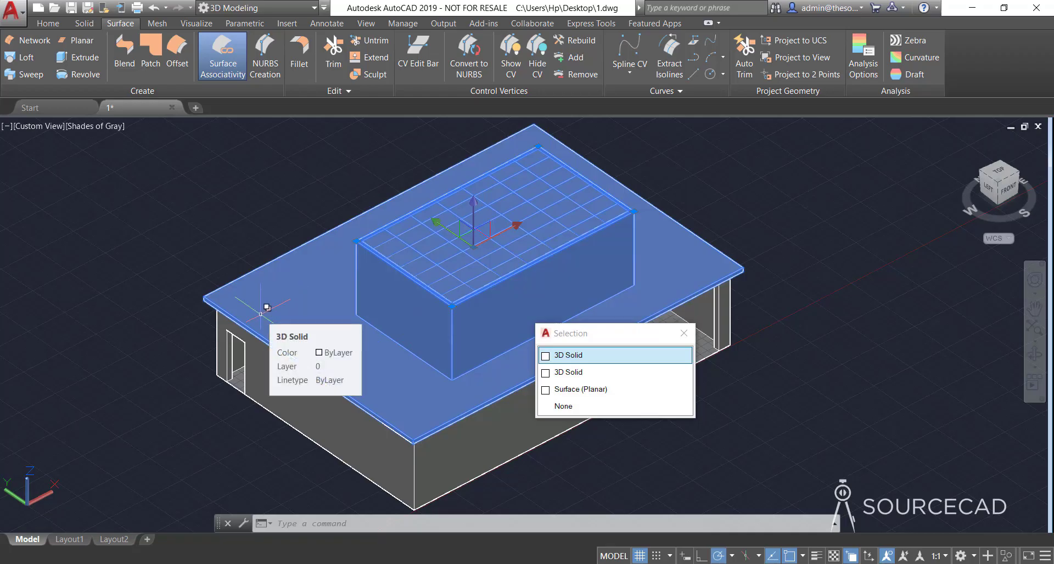
left_click(604, 363)
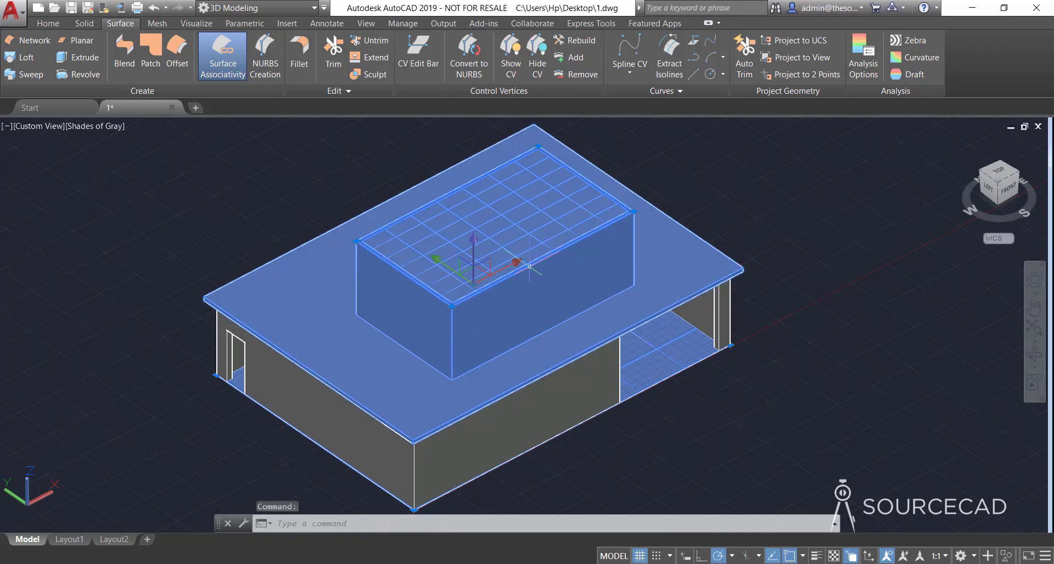
right_click(705, 203)
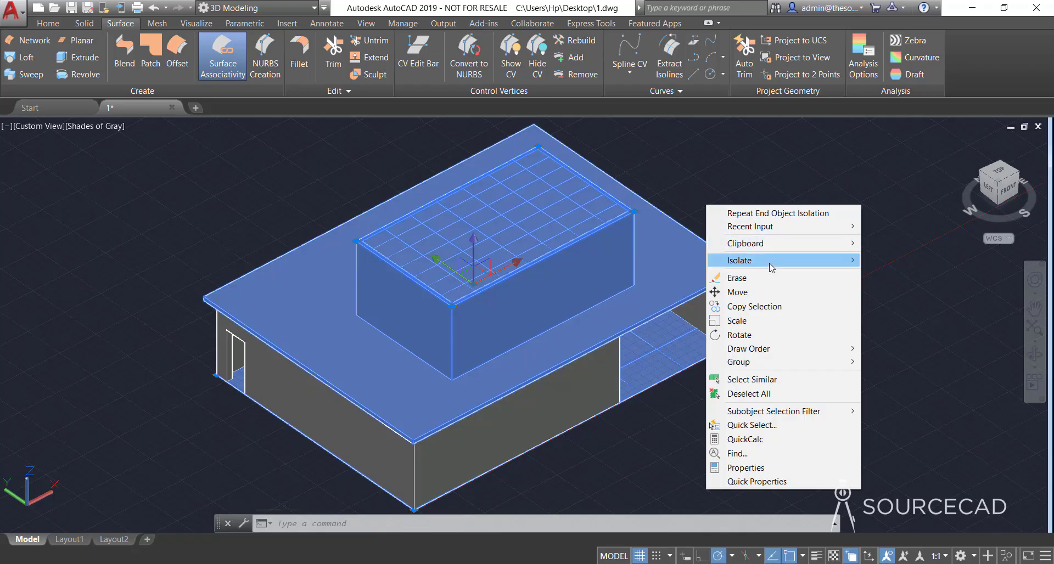
mouse_move(771, 263)
left_click(908, 275)
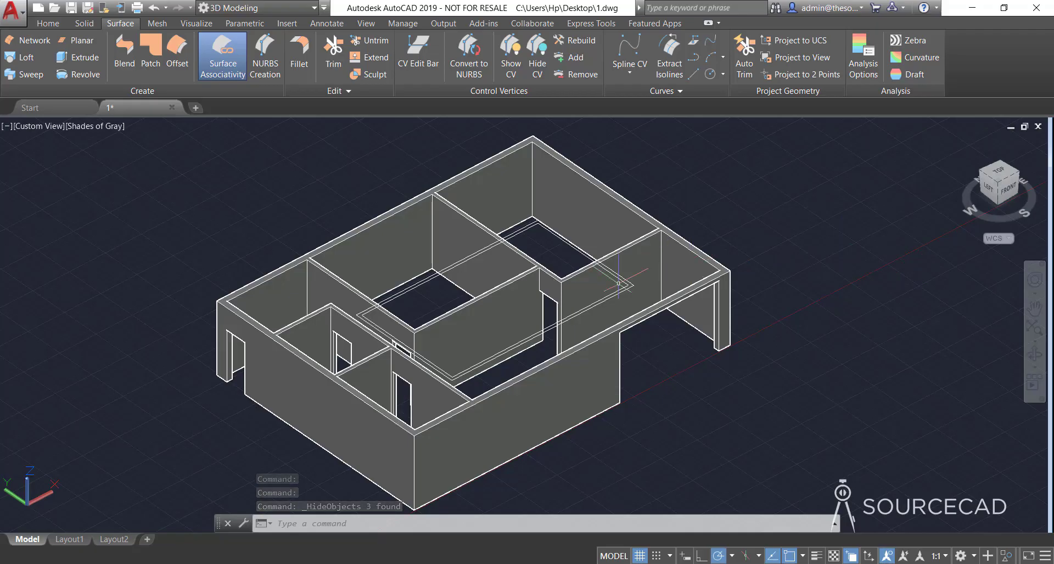
- Erase the two leftover rectangle polylines that outlined the upper-floor walls
left_click(430, 278)
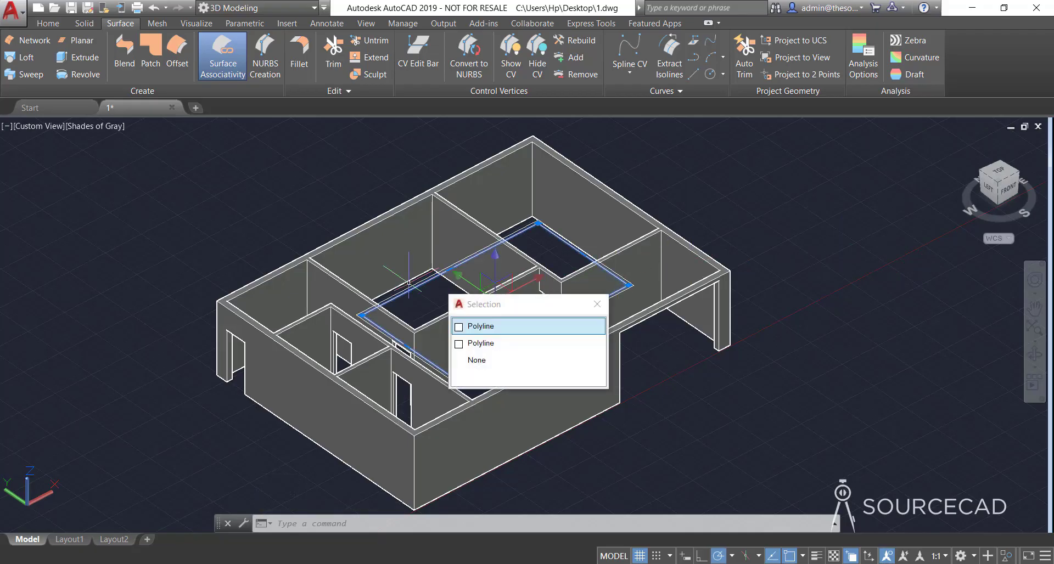
left_click(480, 326)
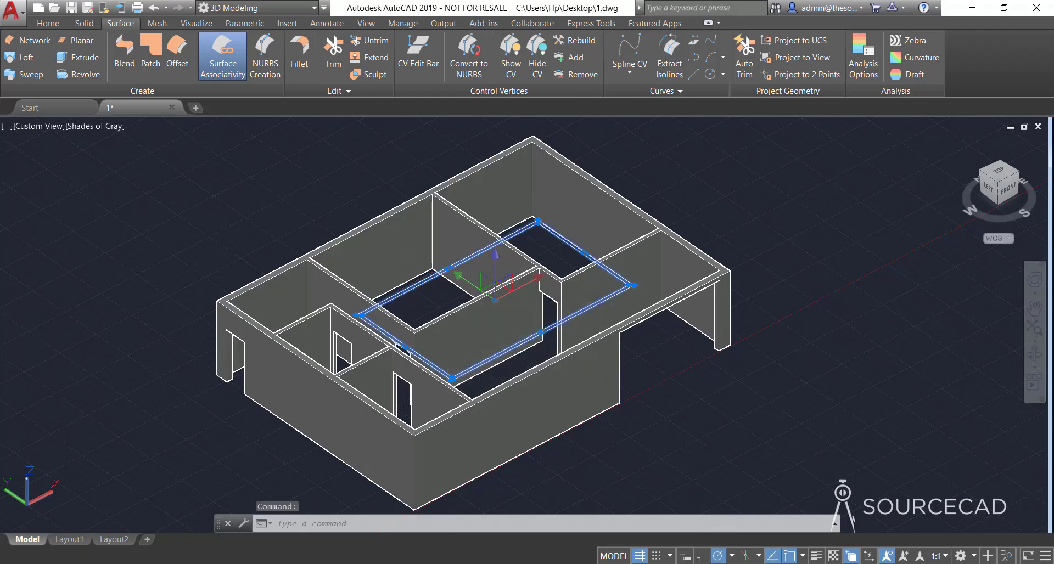
key("Delete")
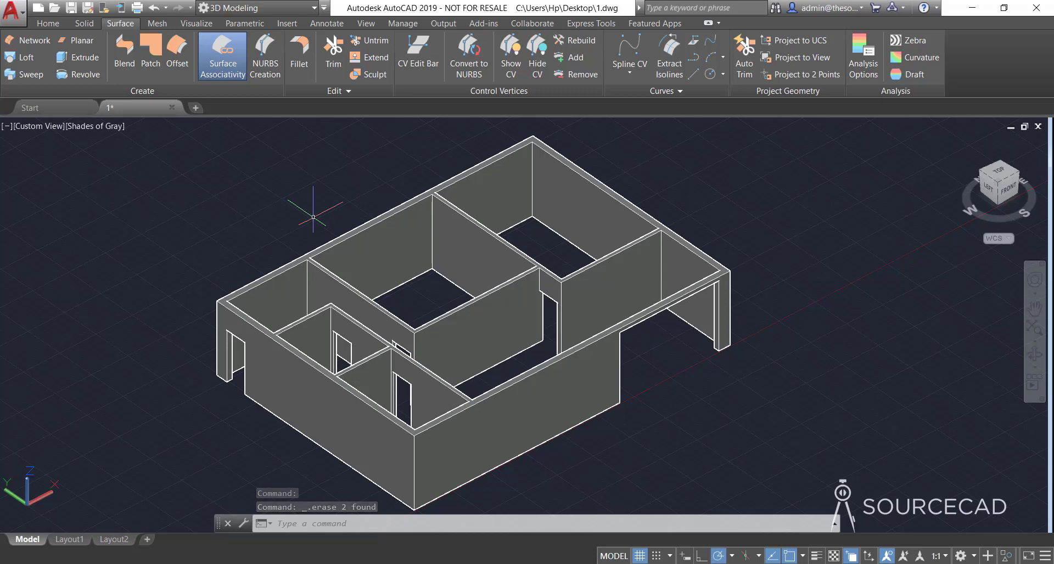
- Insert the Curtain wall drawing from the desktop's Blocks folder as a block, placing it in the empty space beside the house
left_click(53, 25)
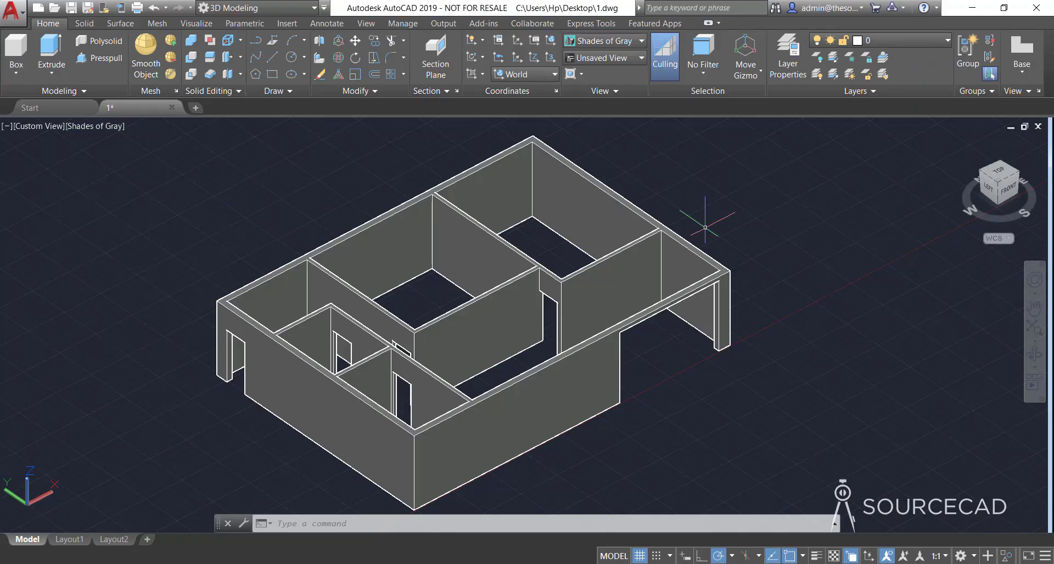
type("i")
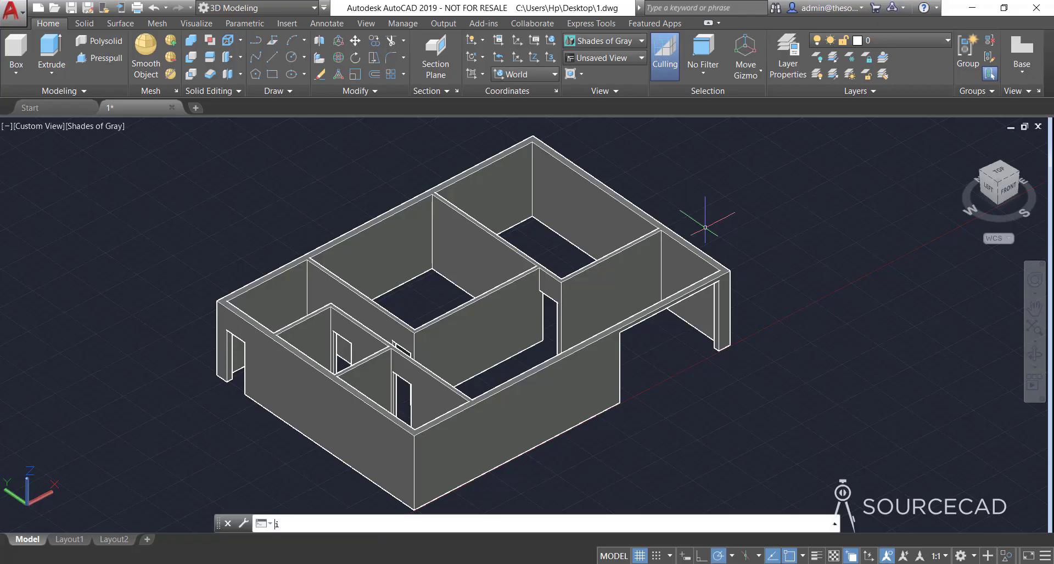
key("Return")
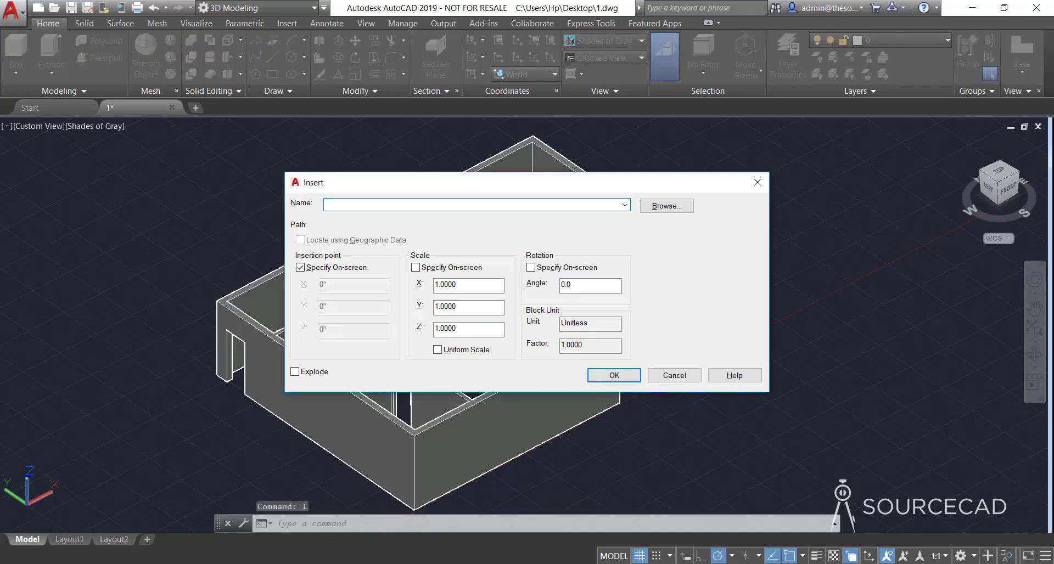
left_click(686, 212)
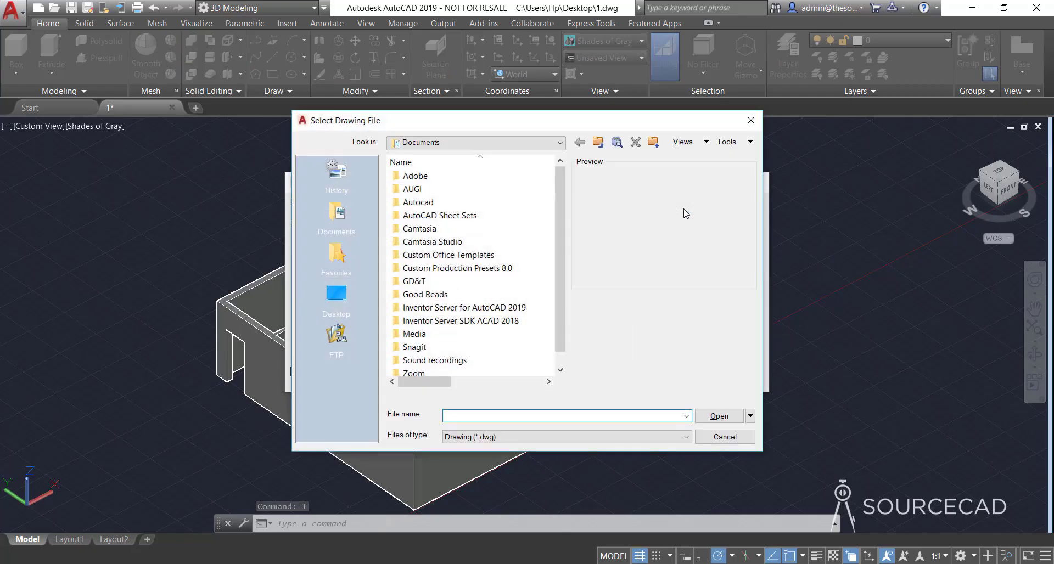
left_click(350, 300)
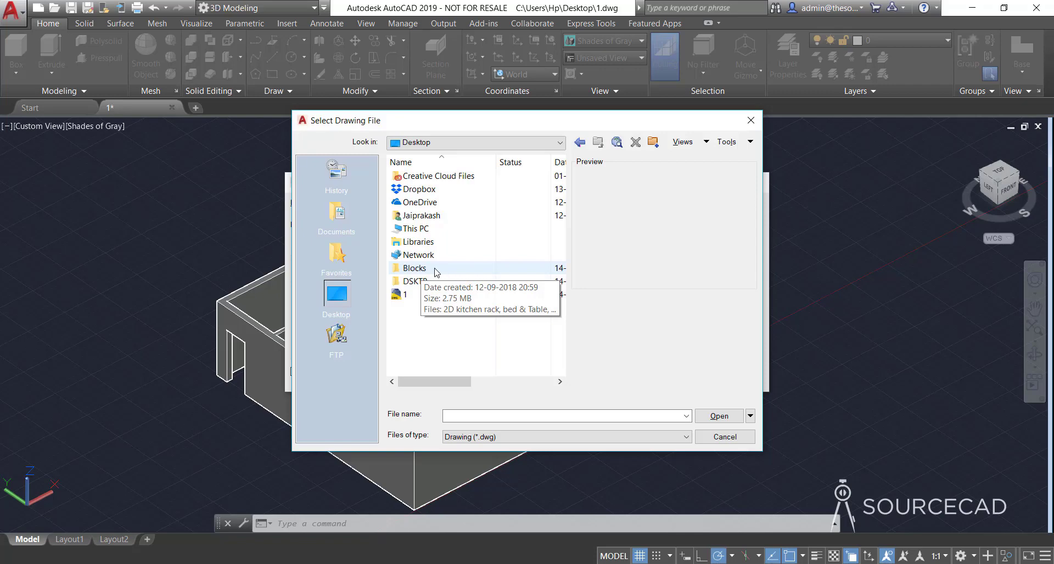
double_click(436, 272)
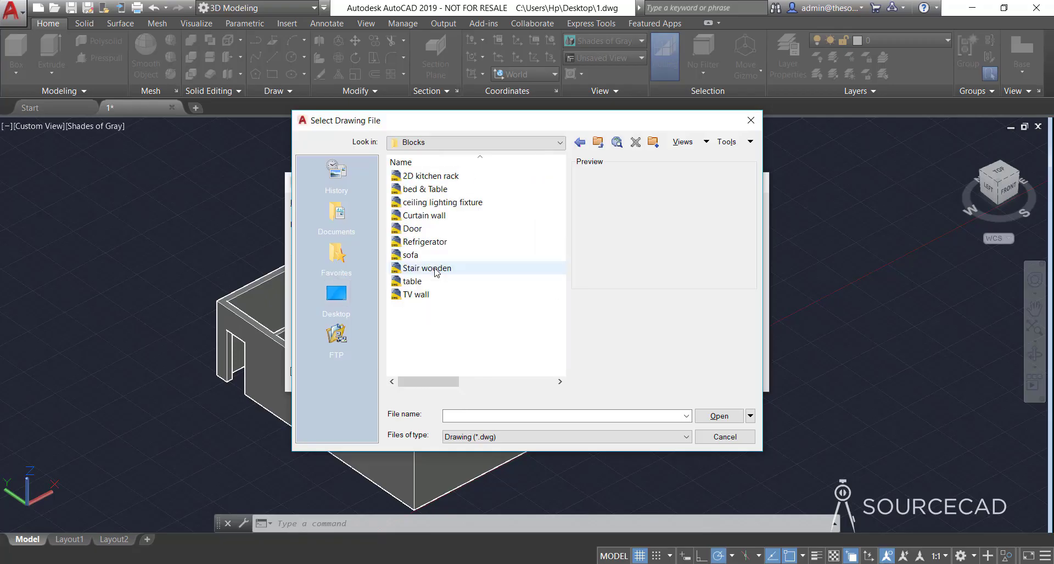
left_click(437, 220)
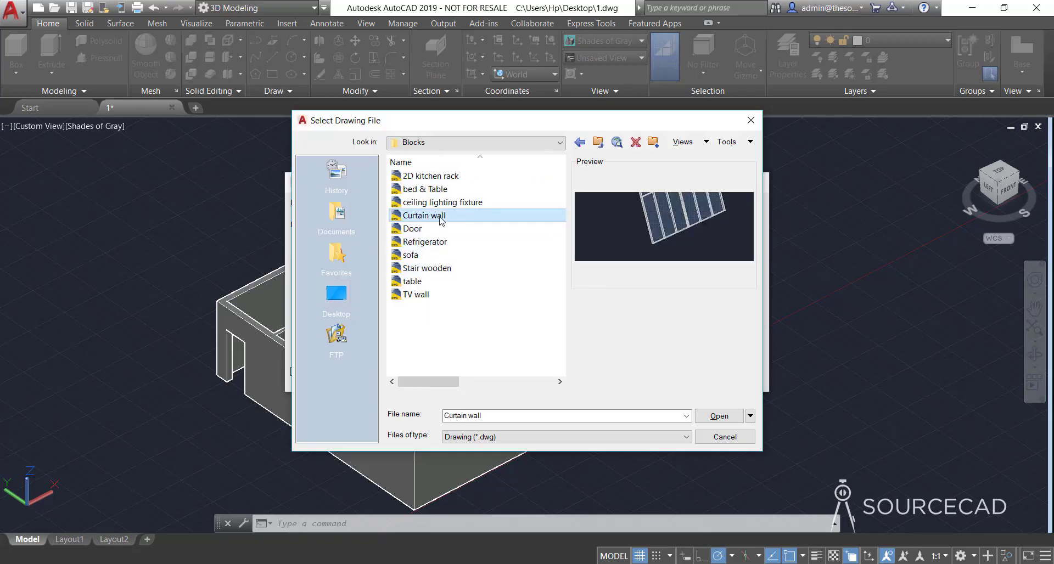
left_click(708, 417)
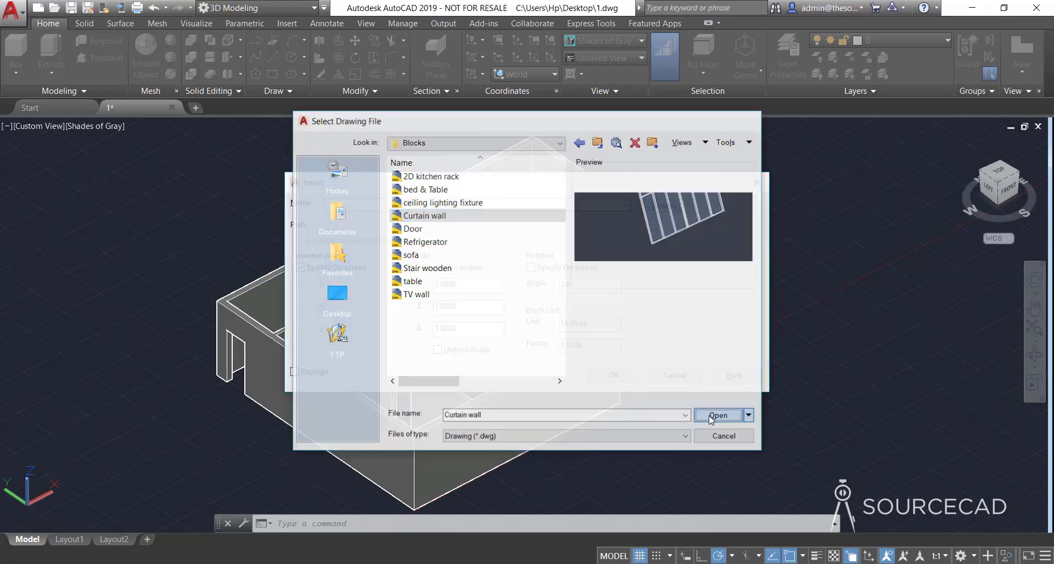
left_click(628, 379)
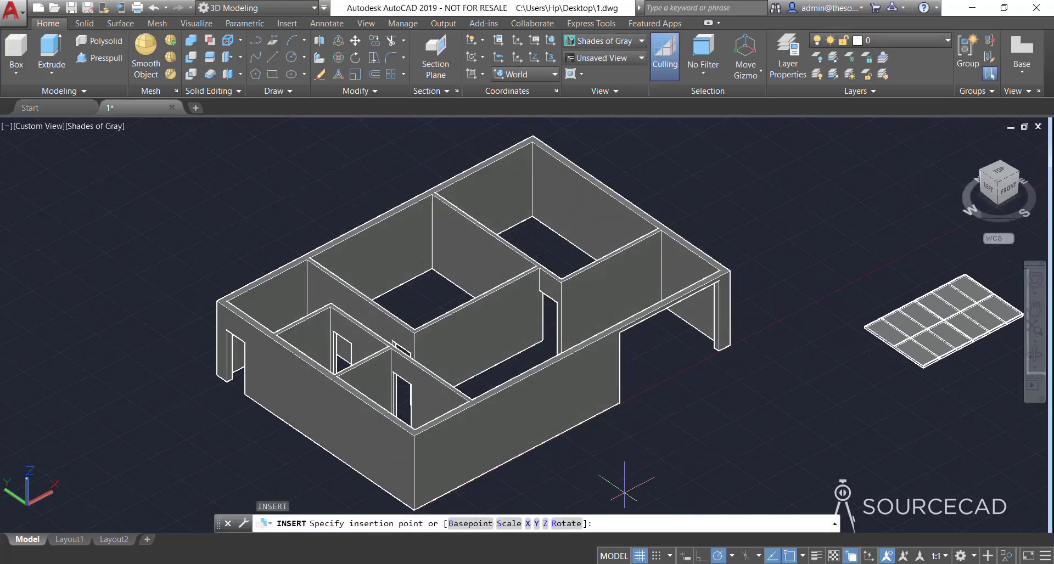
middle_click_drag(609, 473, 522, 478)
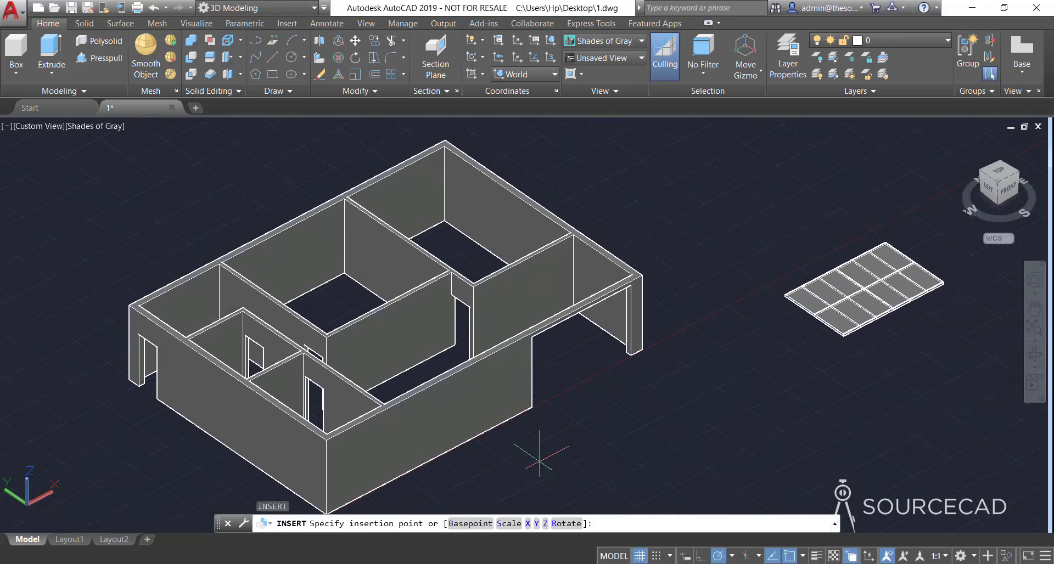
left_click(520, 455)
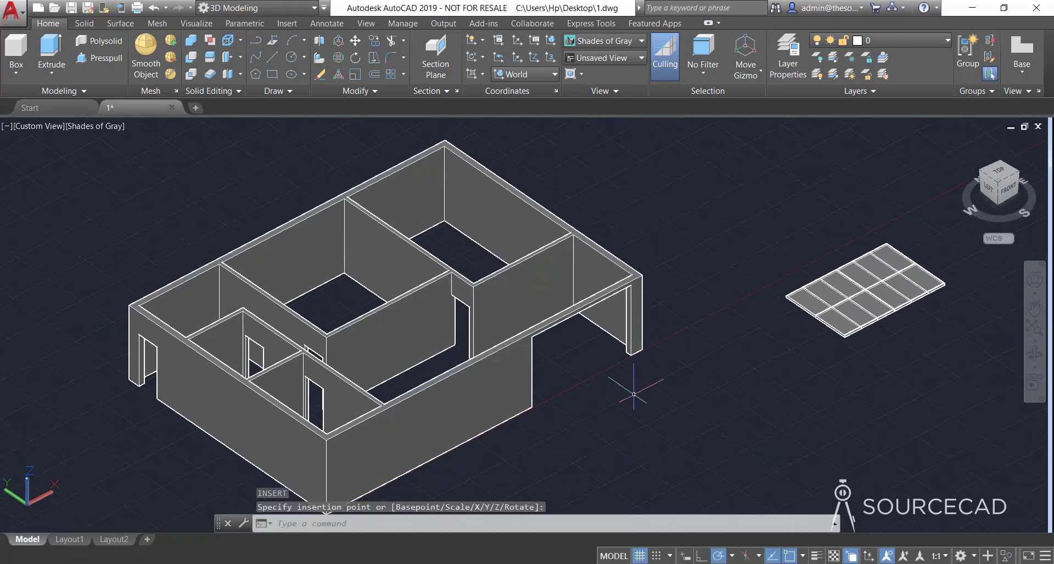
- Insert the Door drawing from the Blocks folder as a block, placing it between the house and the curtain wall
type("i")
key("Return")
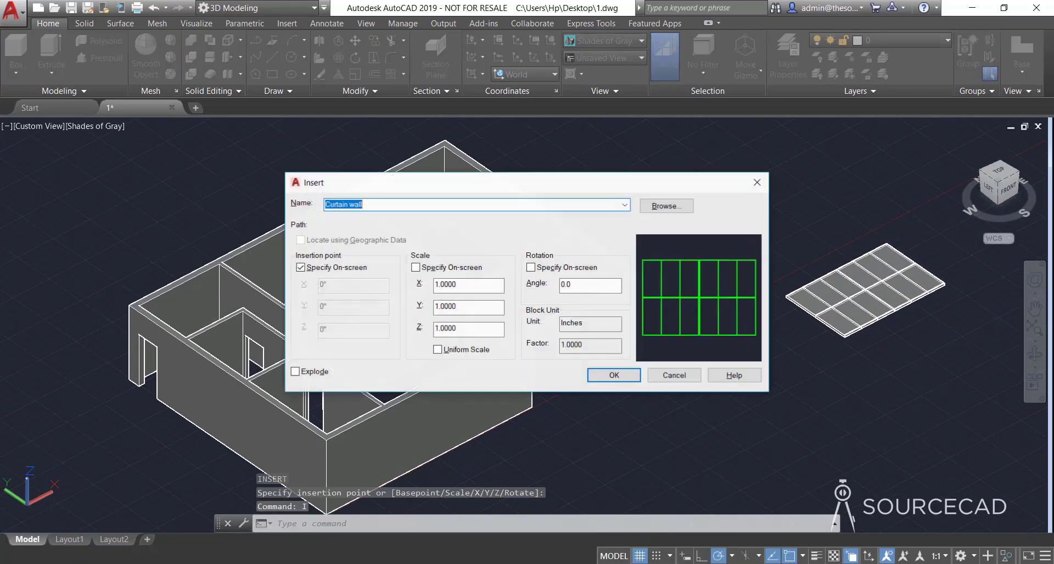
left_click(668, 208)
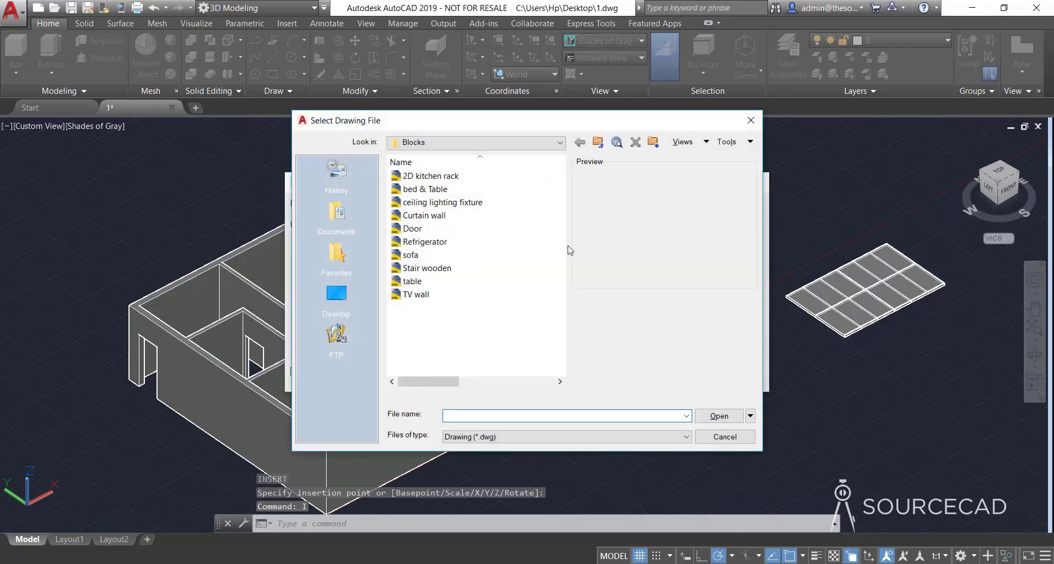
left_click(423, 231)
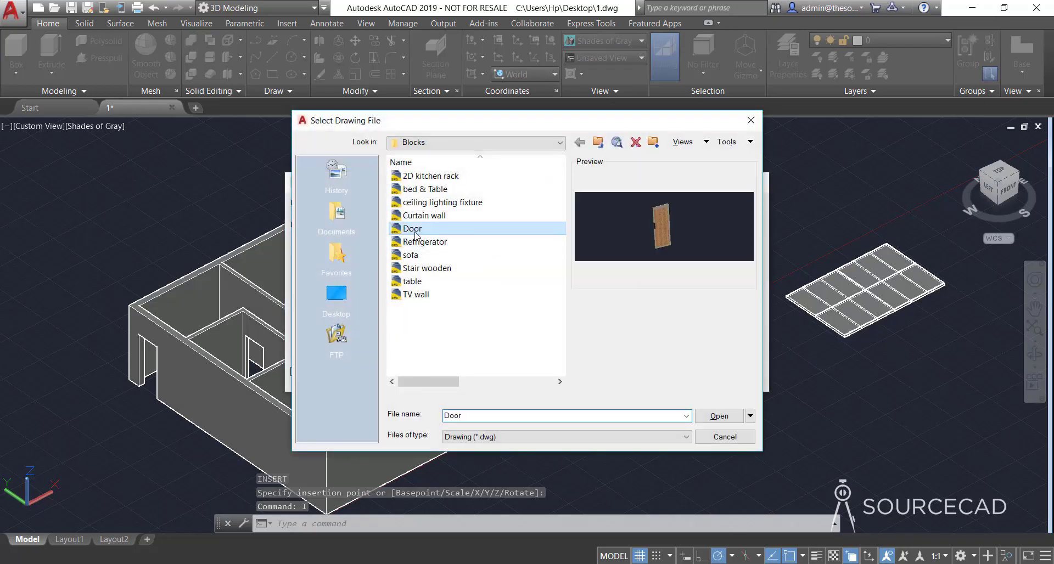
left_click(718, 417)
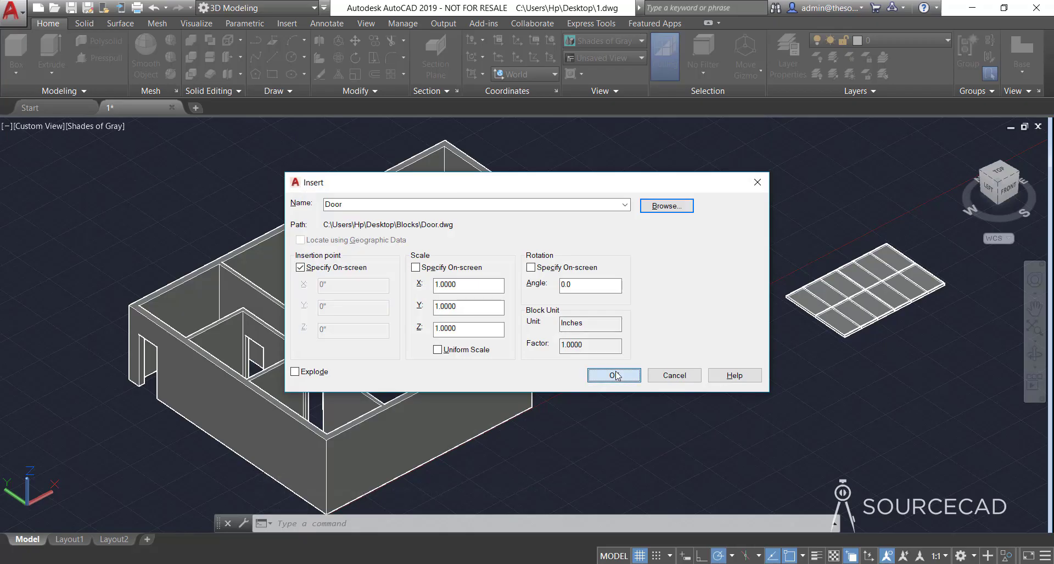
left_click(616, 376)
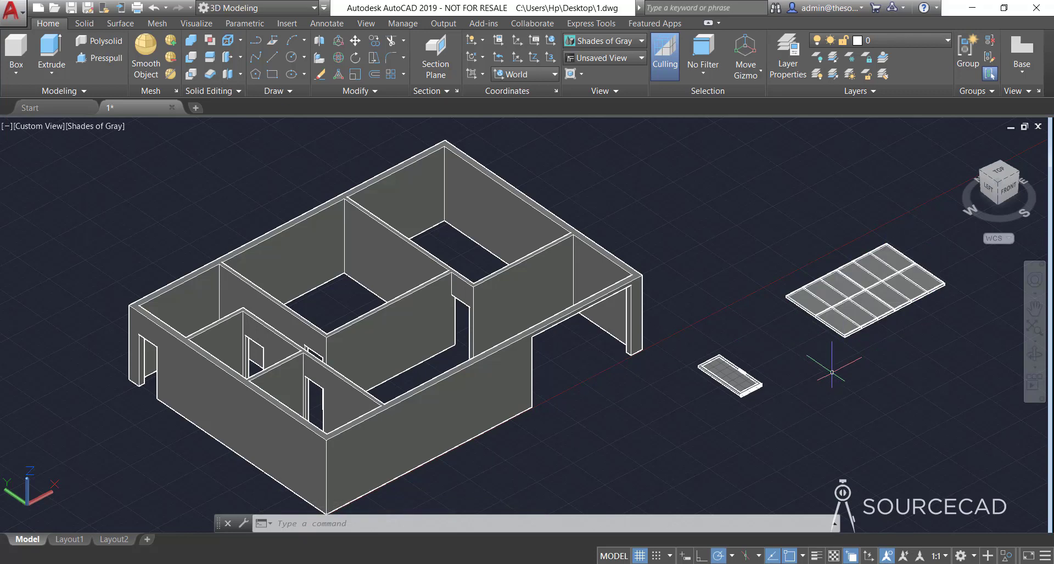
- Rotate the curtain wall and door blocks together in 3D about the X axis so that both stand upright
left_click(832, 329)
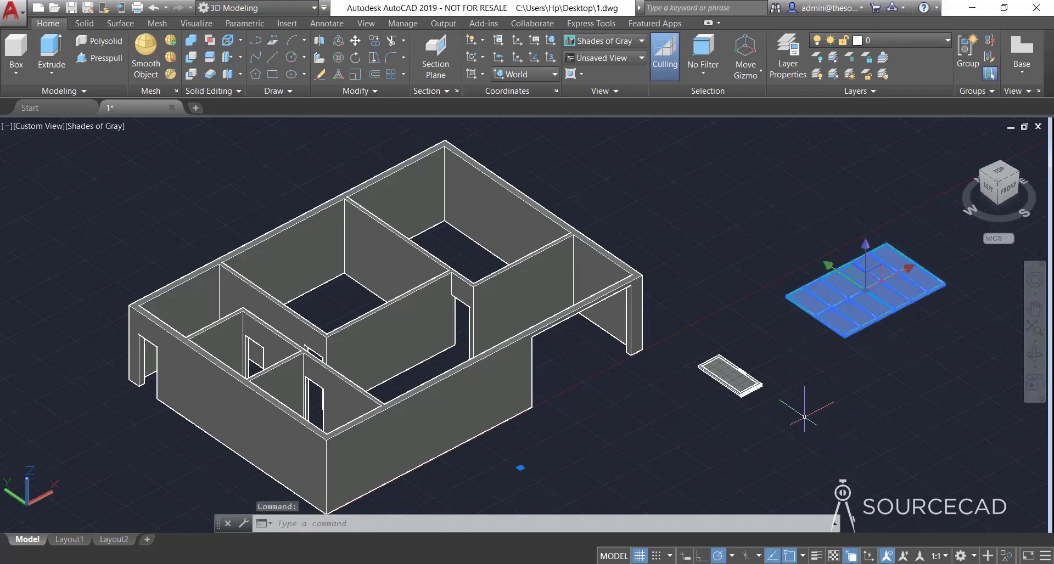
left_click(758, 386)
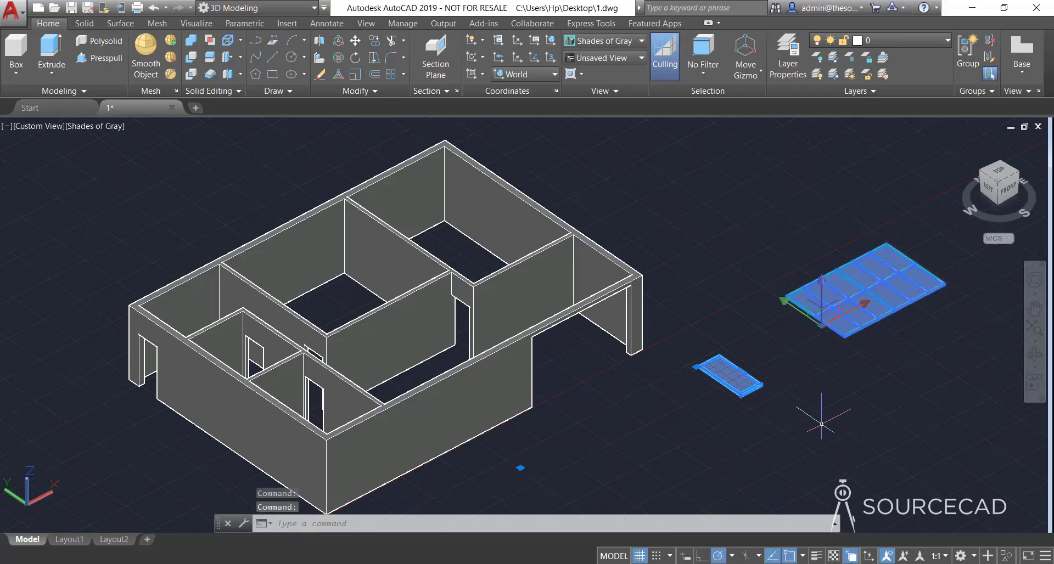
left_click(339, 58)
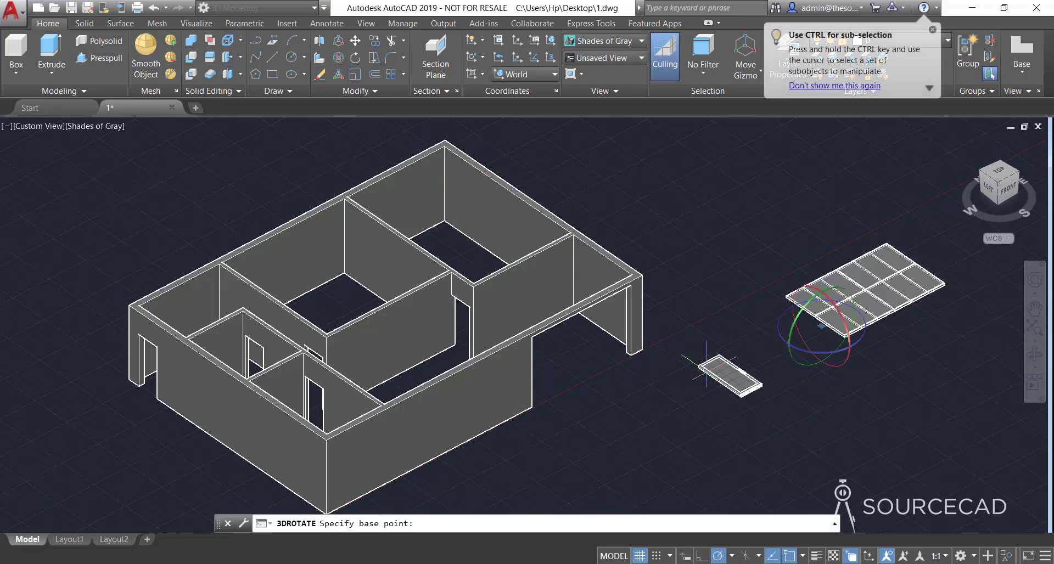
left_click(839, 364)
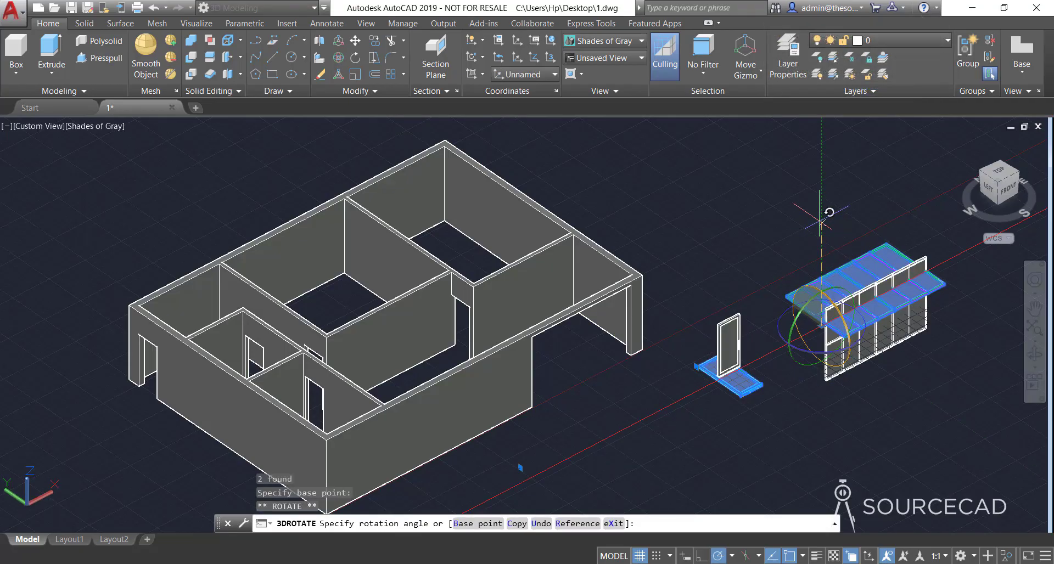
left_click(824, 231)
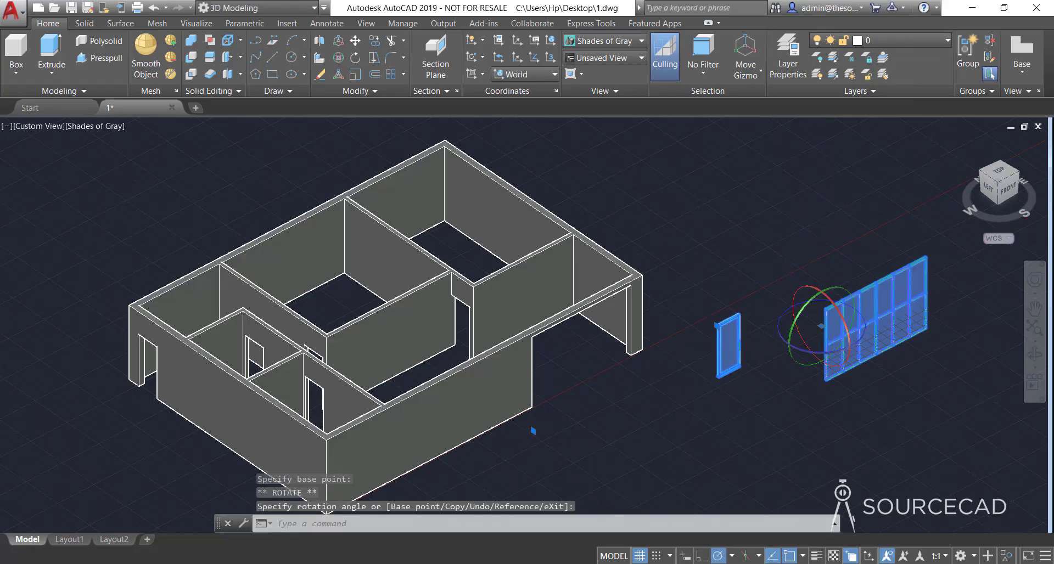
scroll(720, 373, "down", 4)
scroll(720, 373, "up", 6)
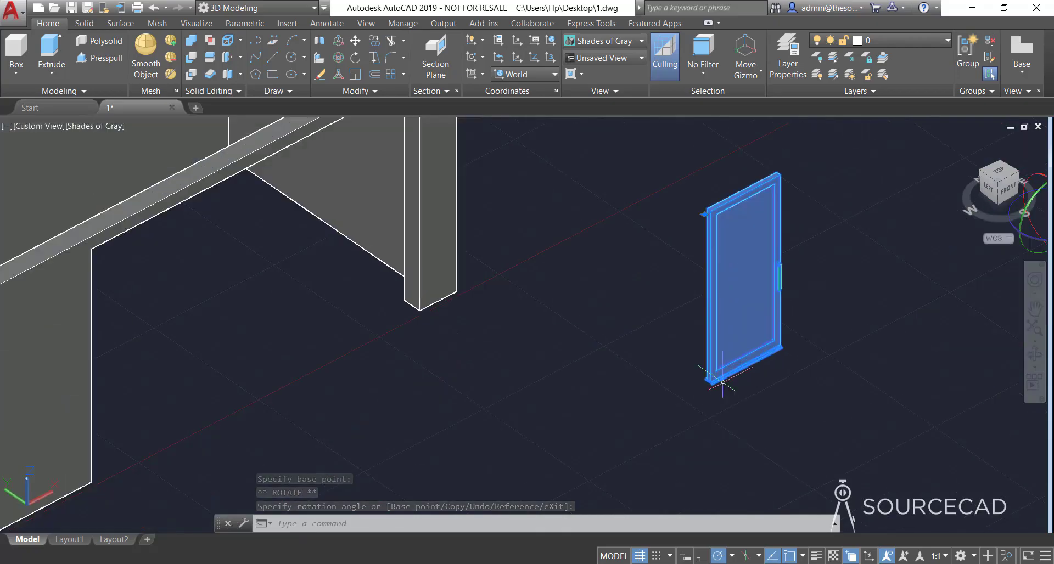
- Flip the curtain wall and door blocks together about the X axis so that they stand the right way up
scroll(723, 383, "up", 3)
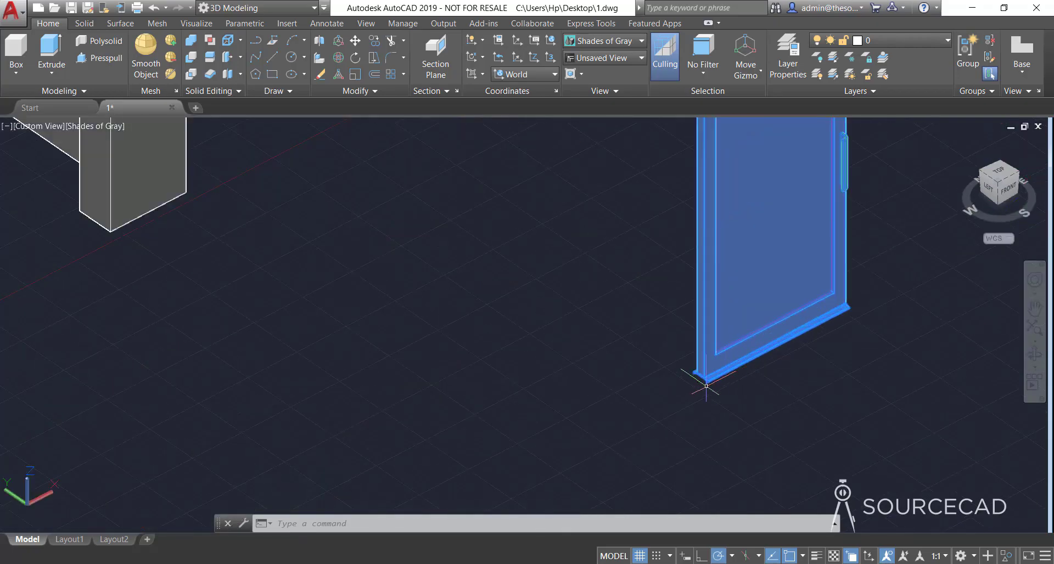
scroll(713, 377, "up", 4)
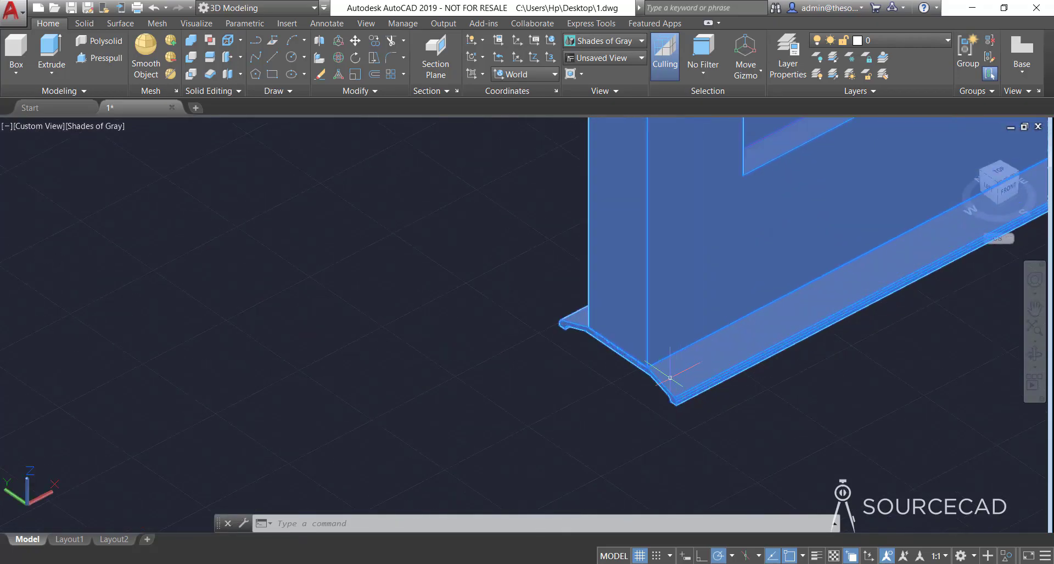
scroll(680, 376, "down", 5)
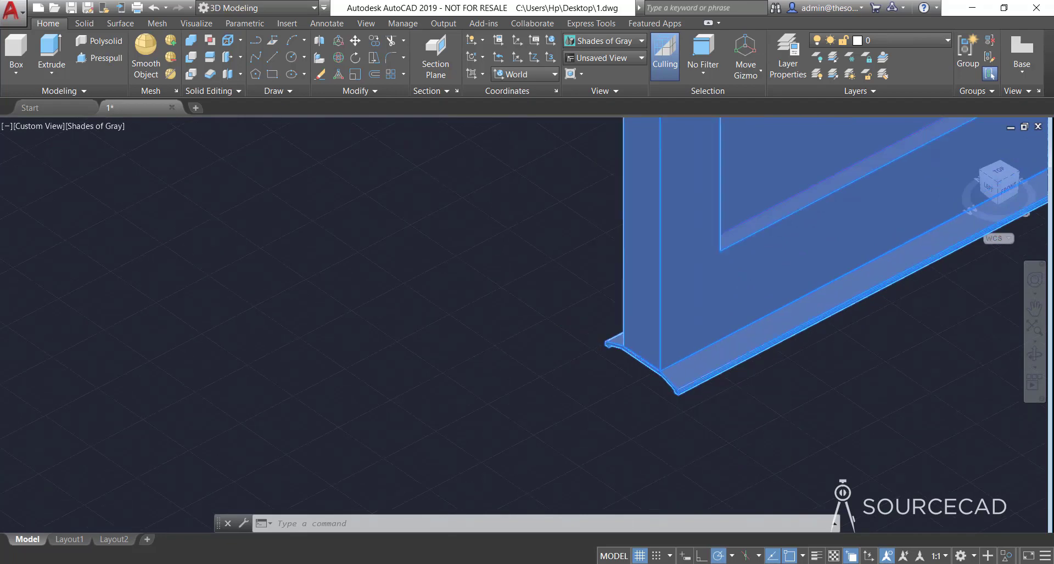
scroll(679, 376, "down", 3)
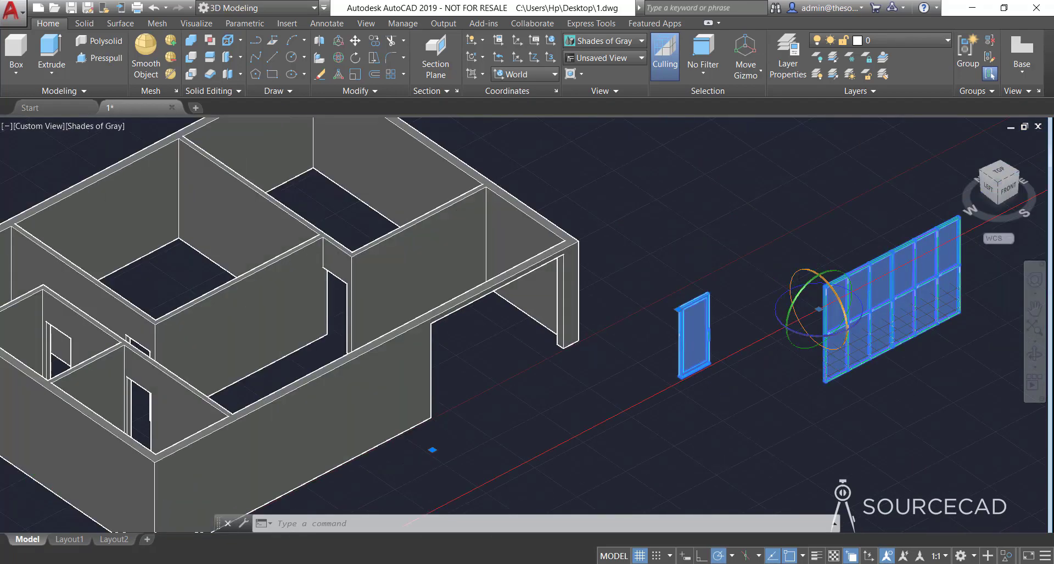
left_click(800, 277)
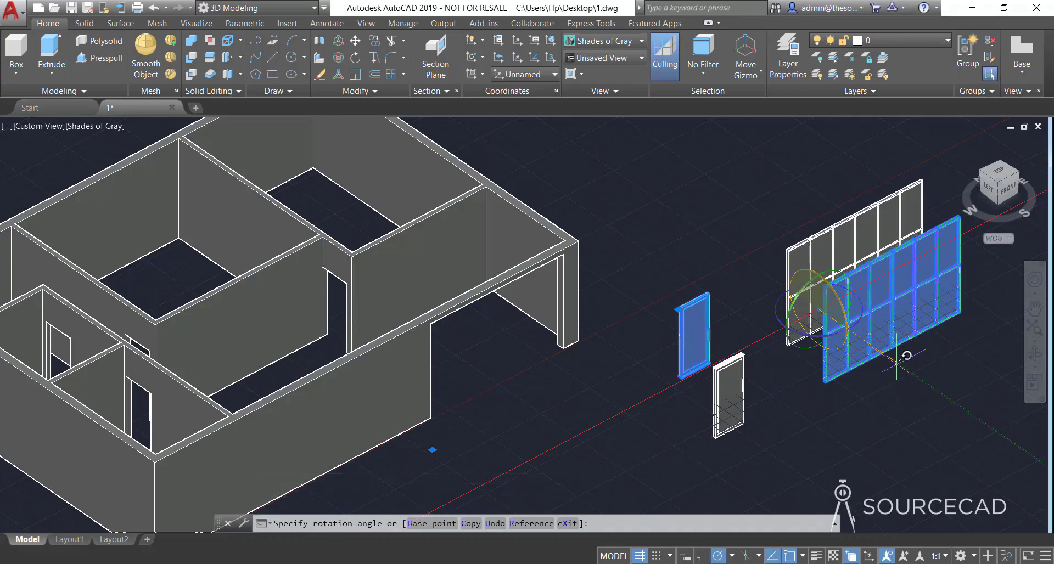
left_click(897, 363)
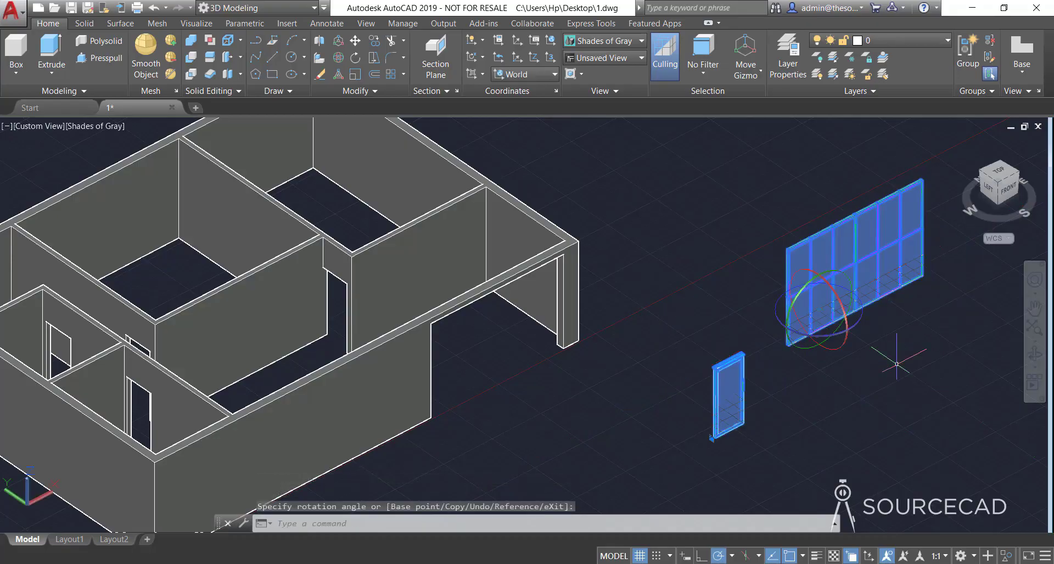
middle_click_drag(845, 407, 791, 395)
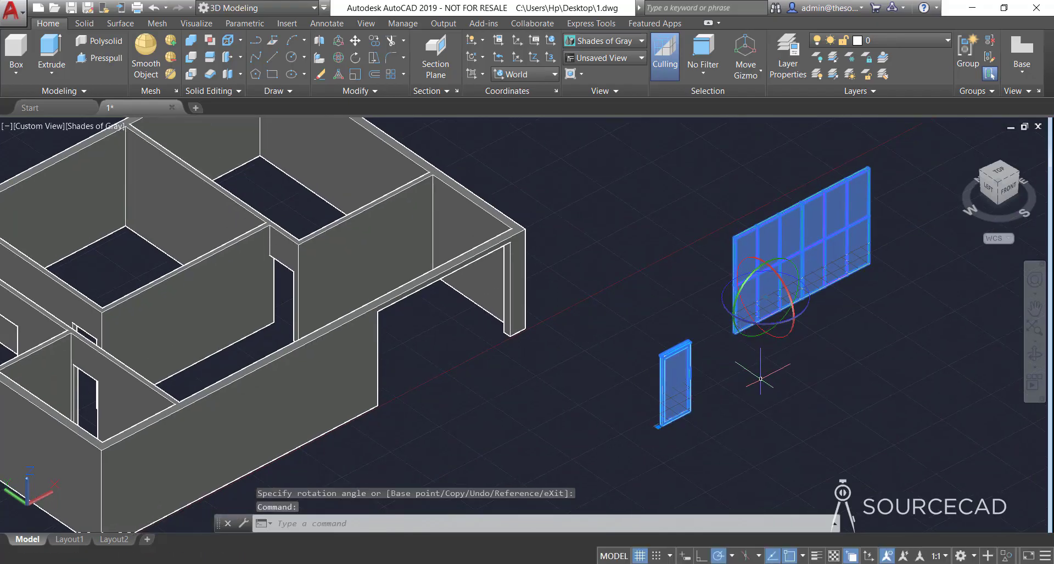
key("Escape")
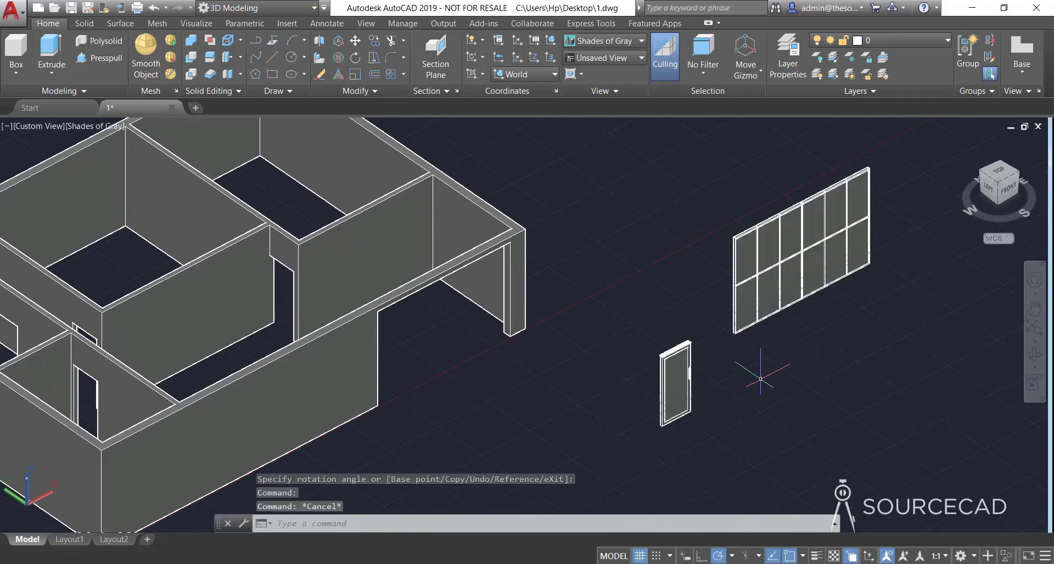
- Move the curtain wall block by its lower outer corner to the bottom corner of the pillar beside the large front opening
left_click(782, 257)
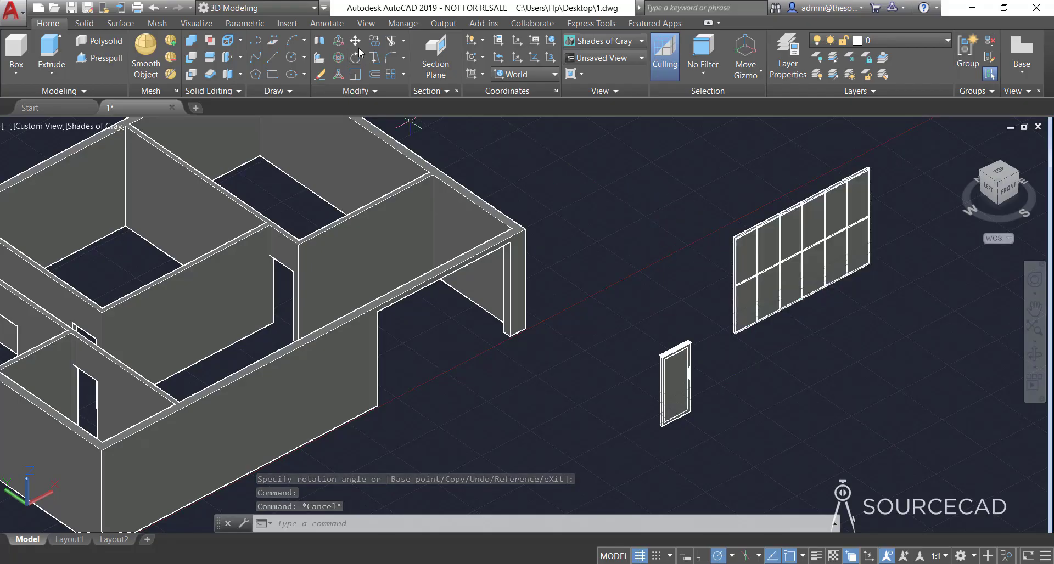
left_click(775, 262)
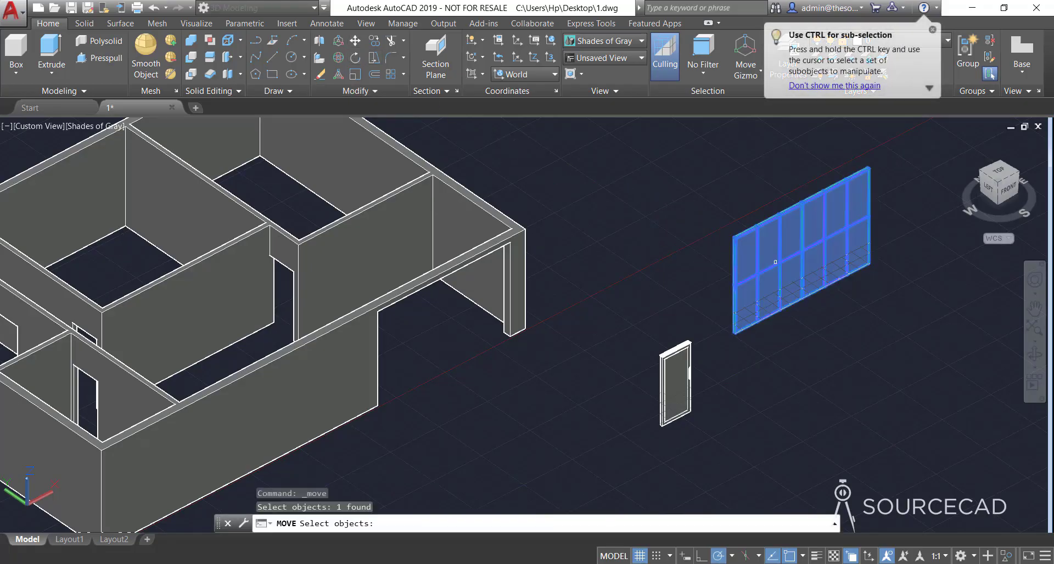
key("Return")
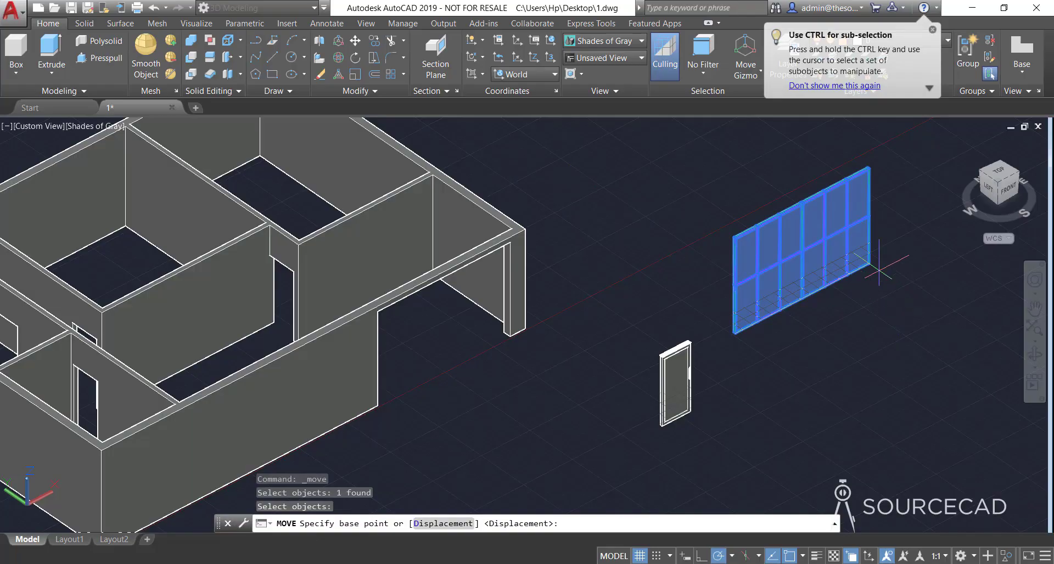
scroll(873, 267, "up", 3)
scroll(877, 269, "up", 4)
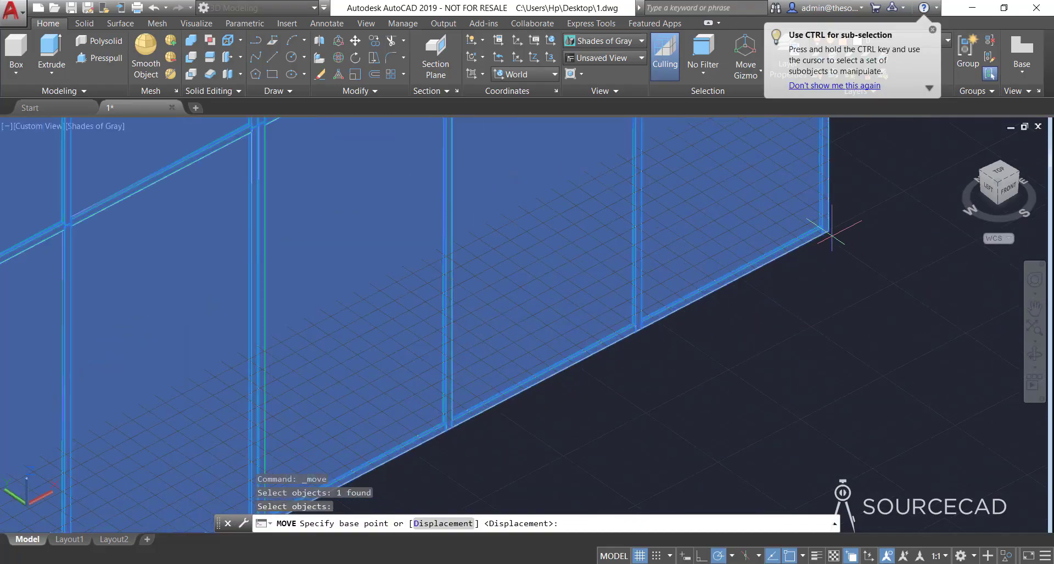
left_click(831, 229)
scroll(835, 225, "down", 8)
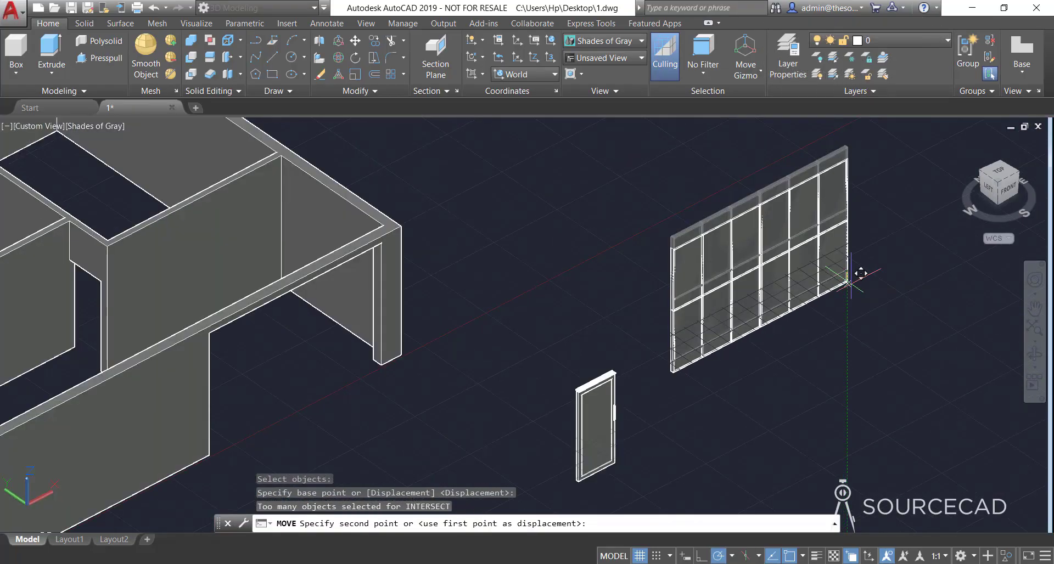
left_click(383, 363)
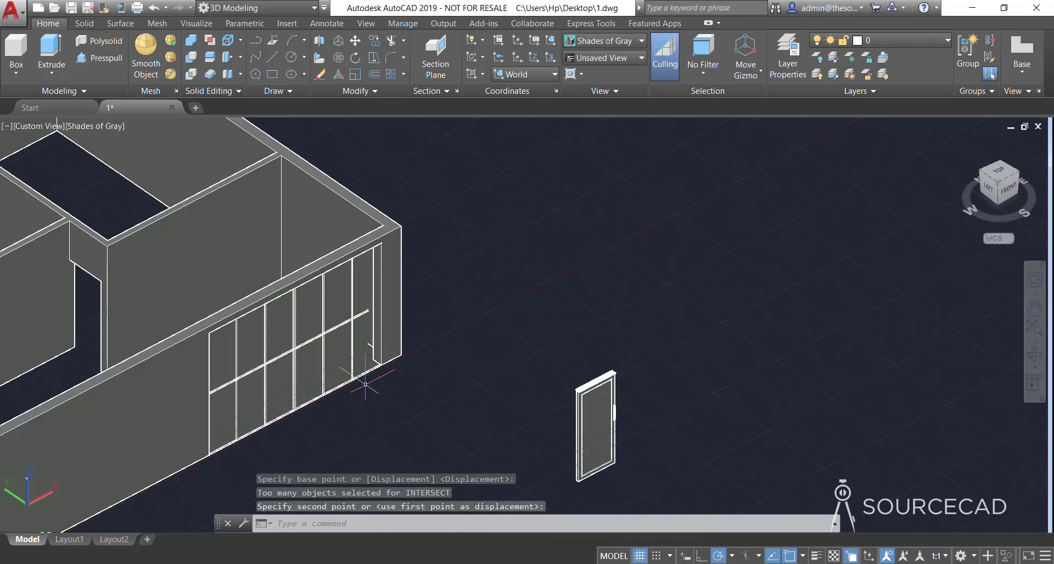
- Move the curtain wall block again, snapping its lower outer corner to the pillar's outer bottom corner so that it fills the opening
middle_click_drag(388, 378, 360, 396, "shift")
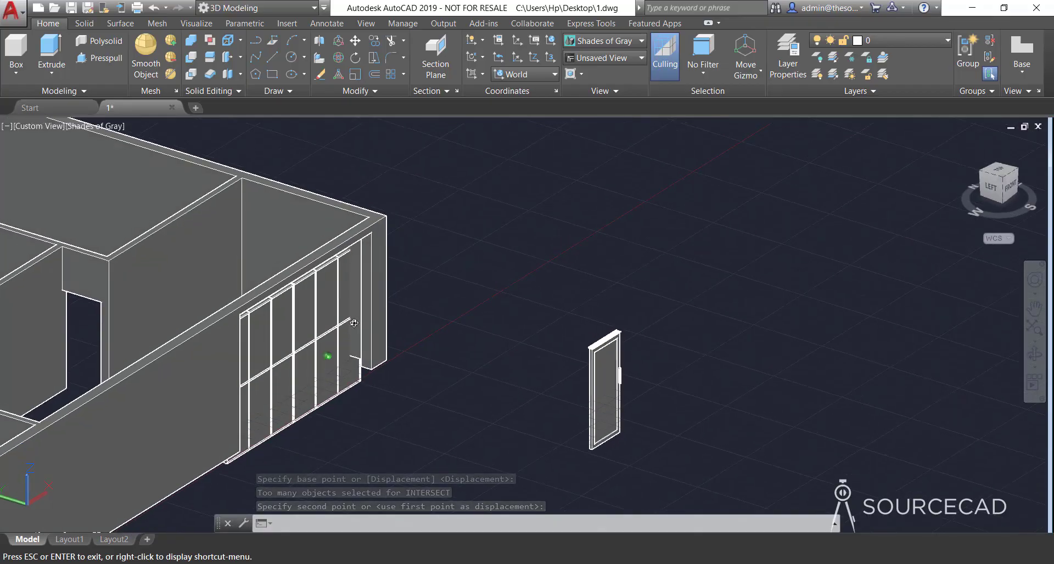
scroll(357, 399, "up", 6)
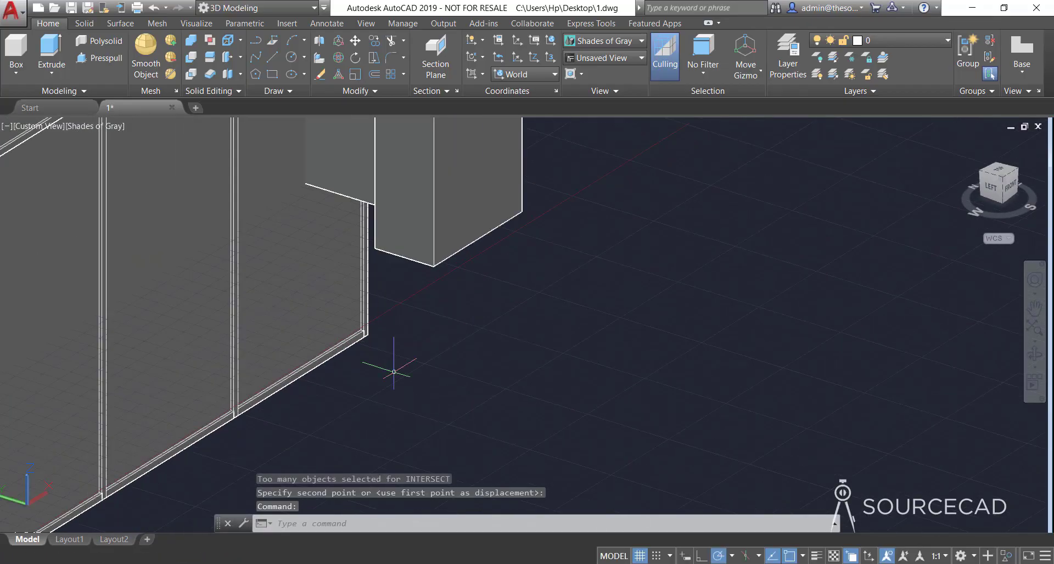
left_click(355, 40)
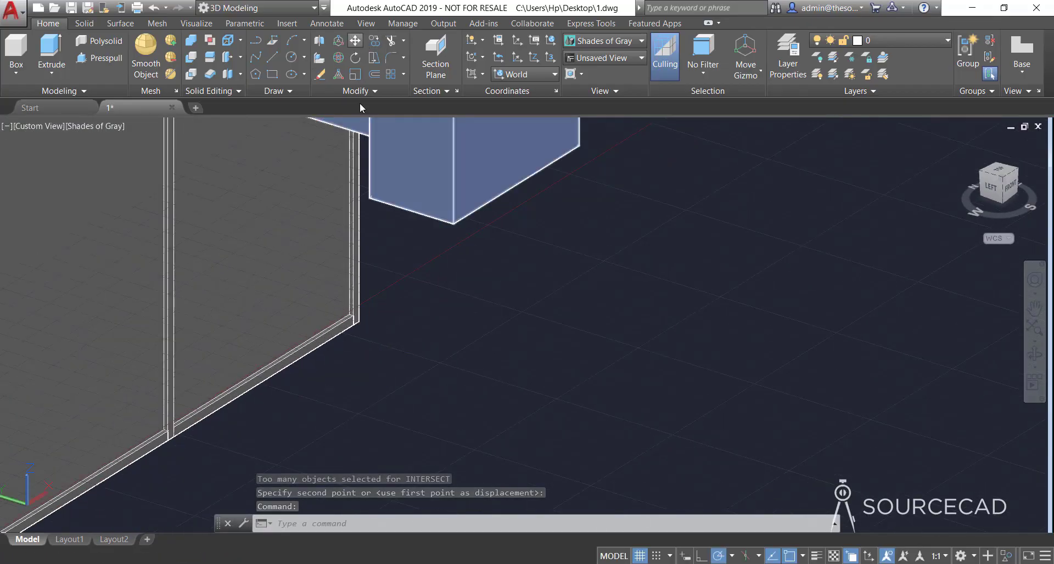
left_click(363, 309)
key("Return")
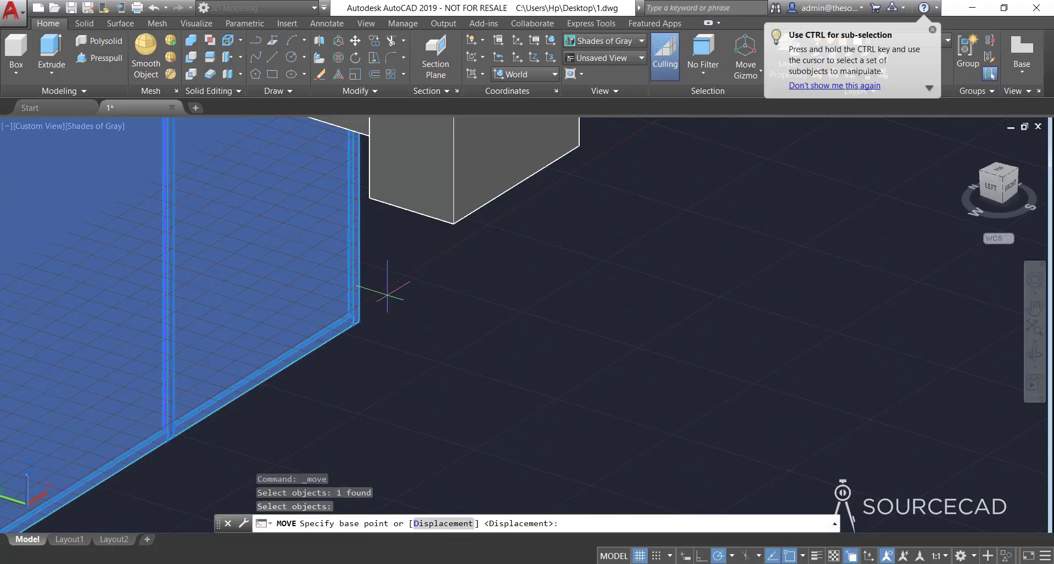
left_click(359, 321)
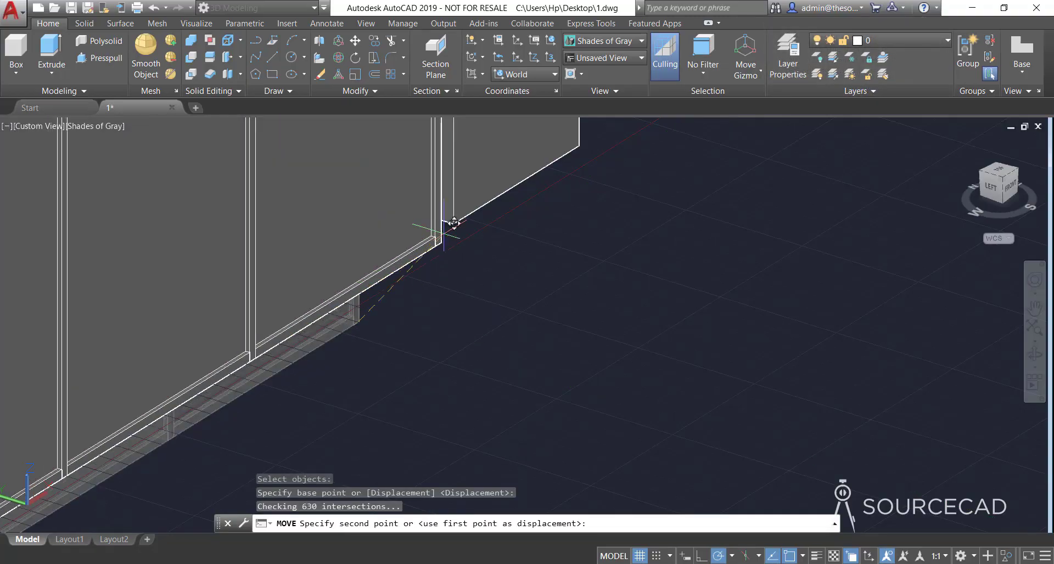
left_click(453, 222)
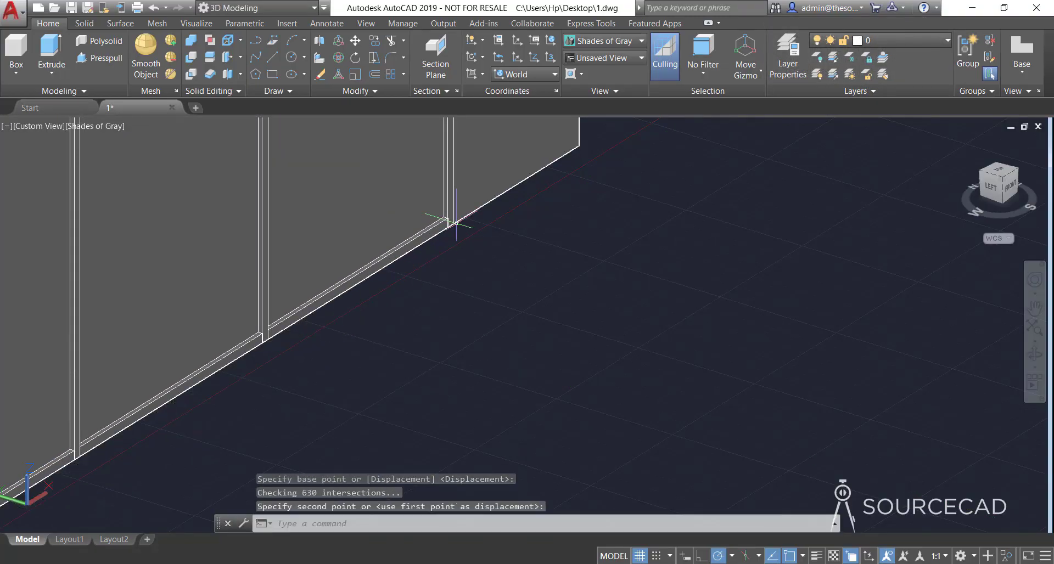
- Rotate the door block in 3D about the Z axis by a quarter turn to align it with the interior doorway
scroll(482, 280, "down", 5)
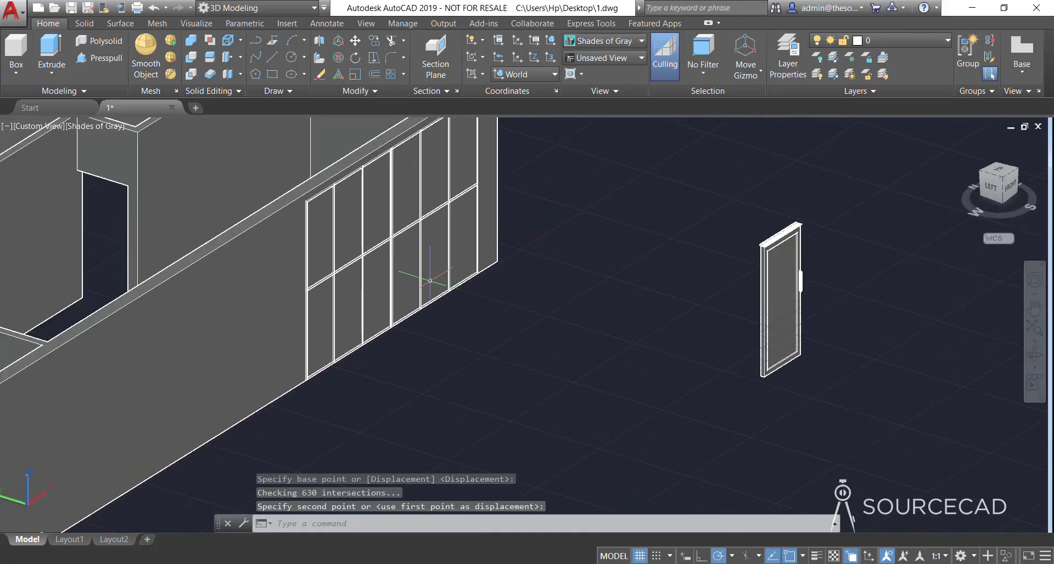
scroll(439, 264, "down", 3)
middle_click_drag(438, 264, 539, 307)
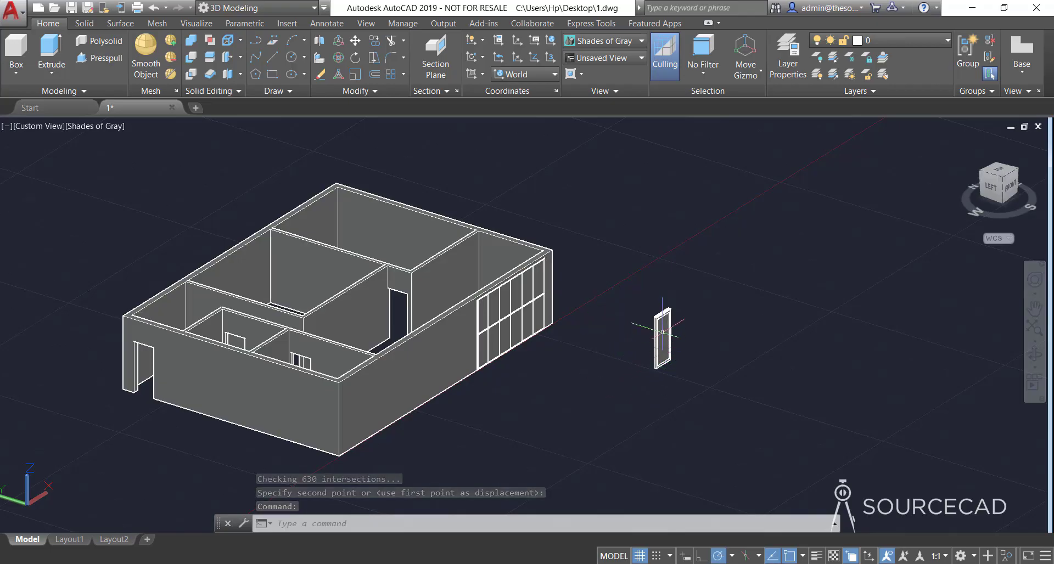
left_click(663, 332)
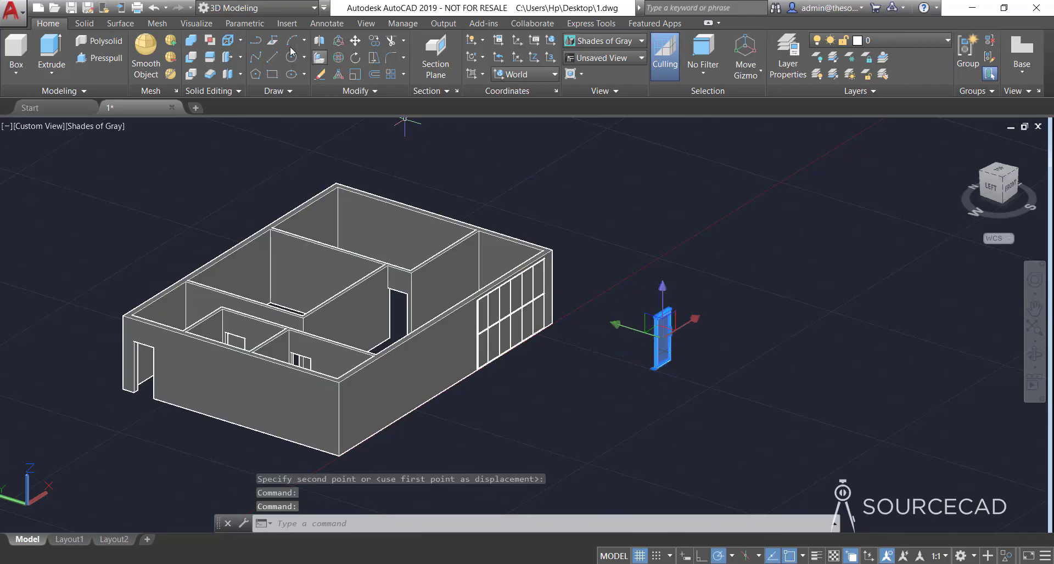
left_click(339, 58)
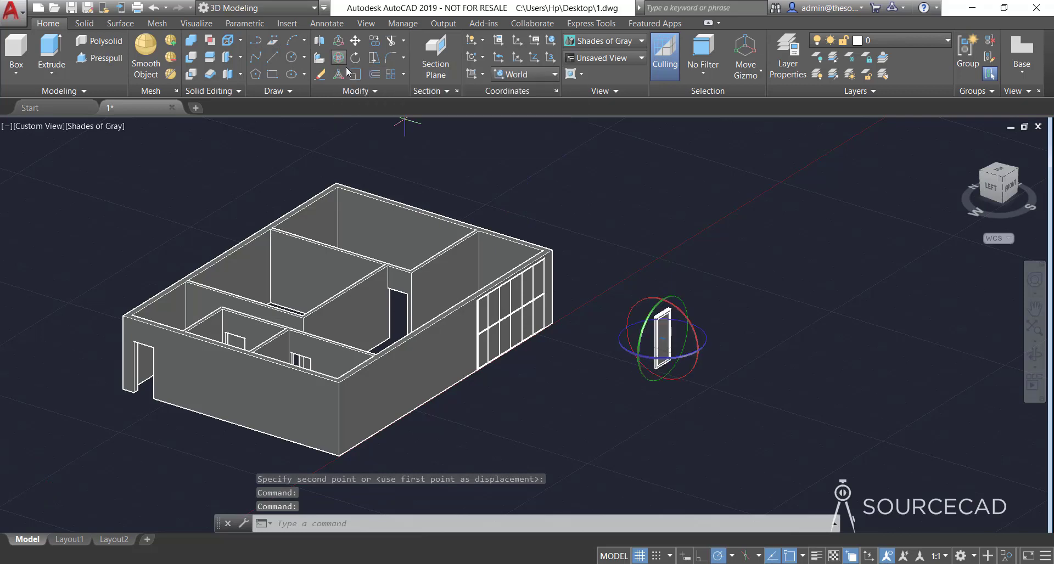
left_click(706, 341)
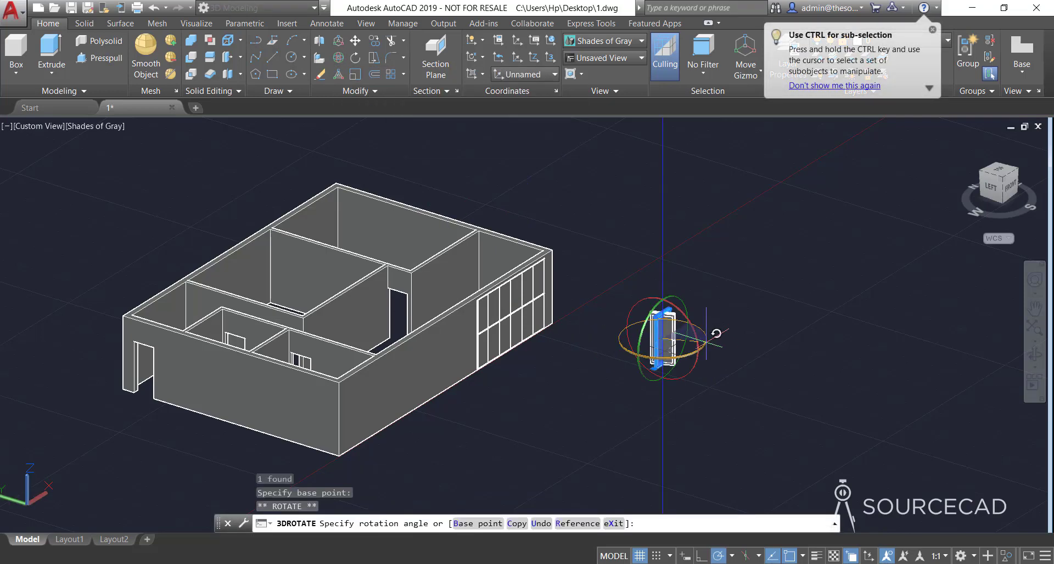
left_click(806, 379)
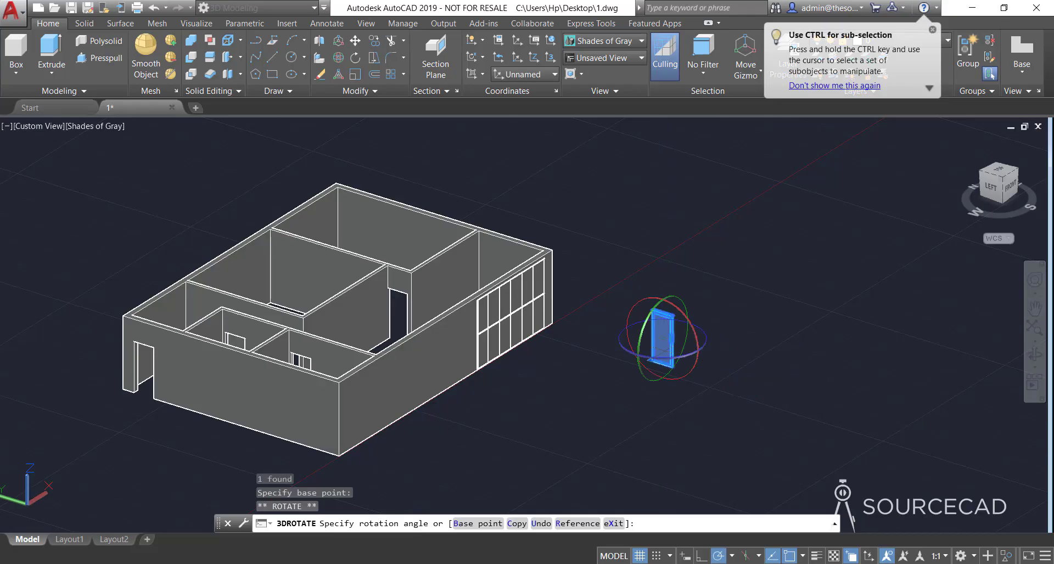
key("Escape")
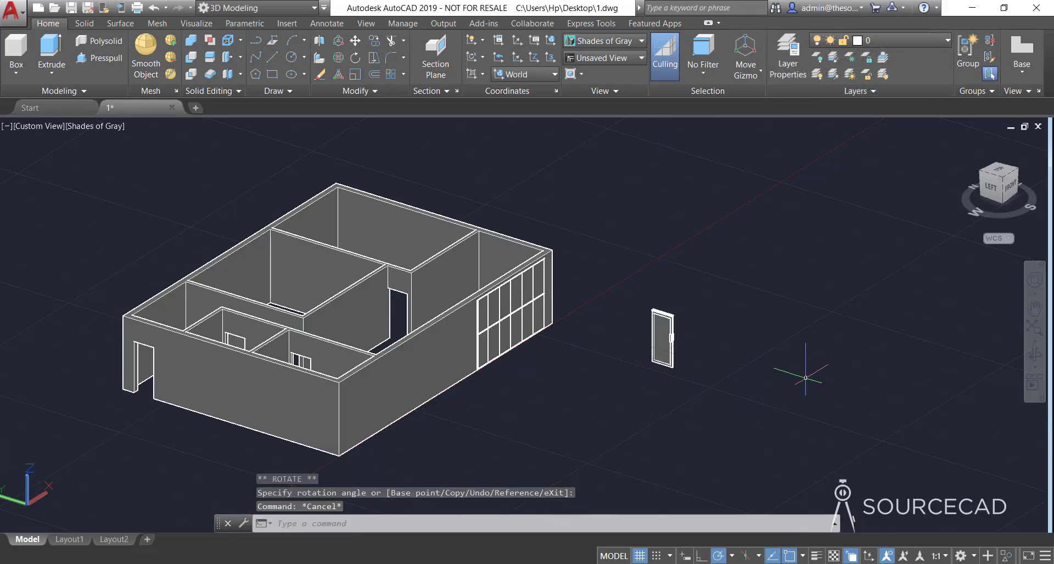
left_click(675, 327)
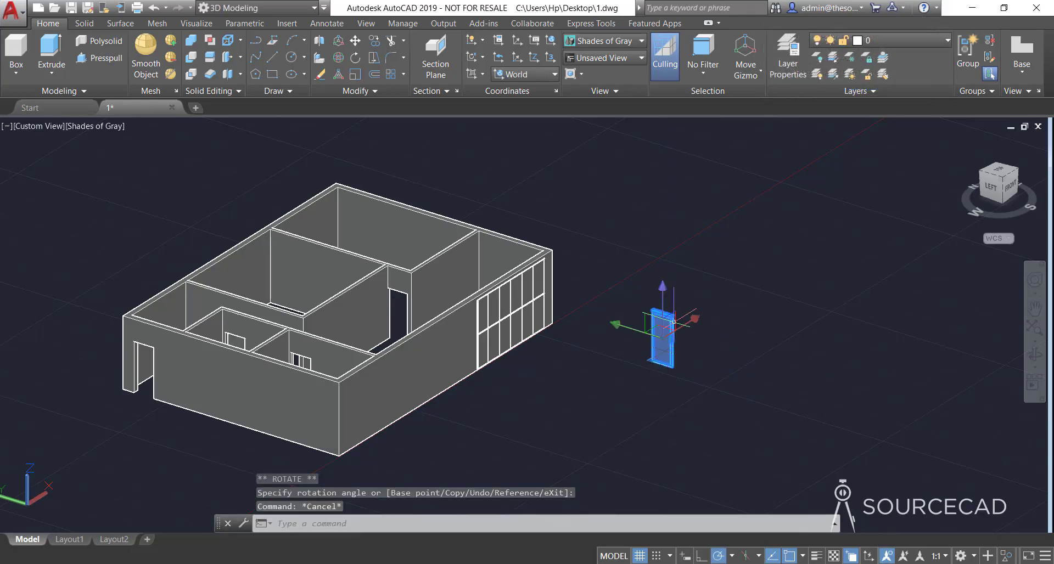
left_click(355, 41)
scroll(631, 330, "up", 6)
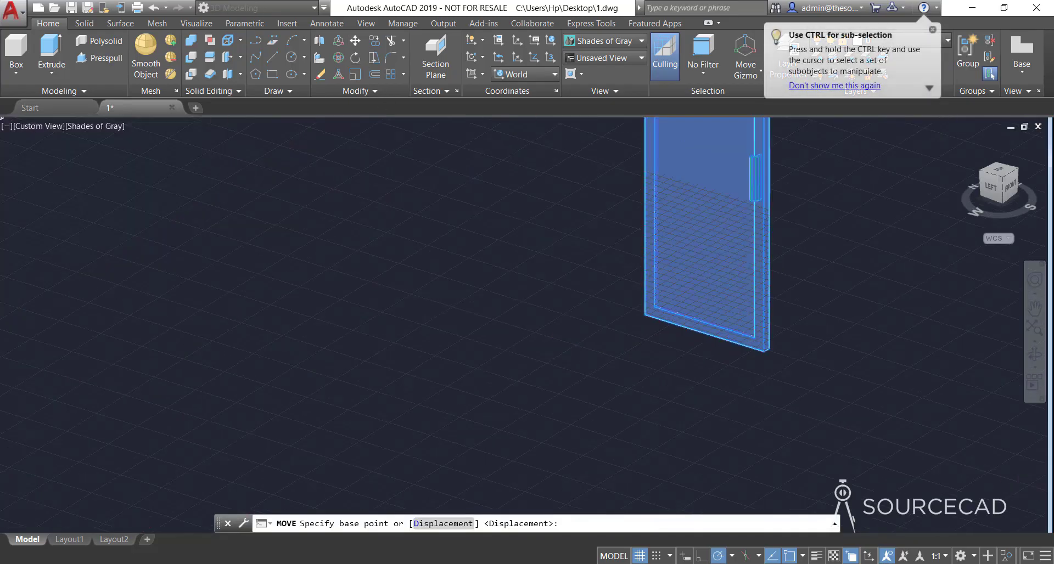
left_click(645, 294)
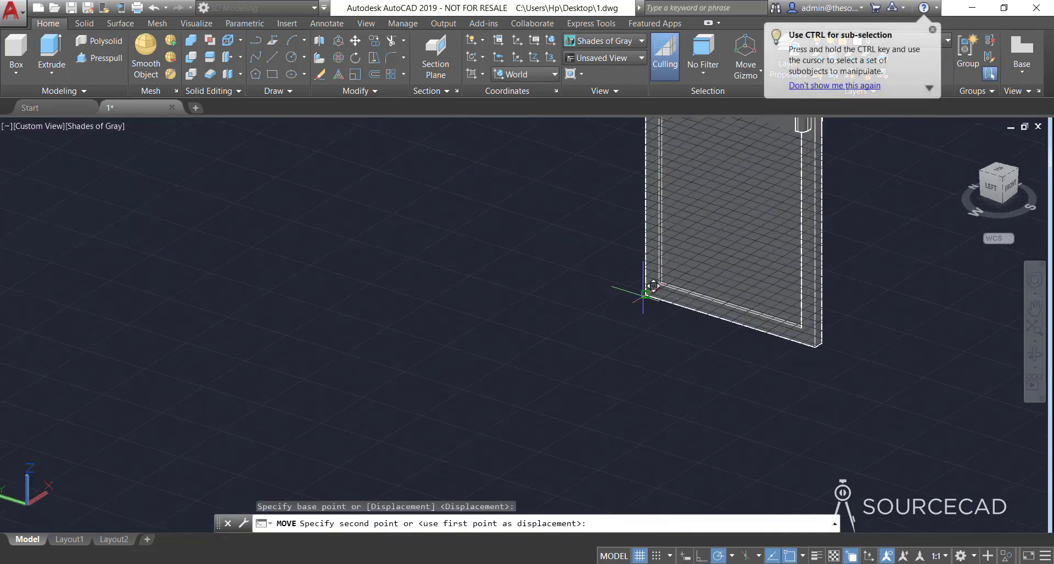
scroll(645, 295, "down", 6)
middle_click_drag(202, 260, 376, 324)
scroll(377, 324, "up", 5)
scroll(377, 324, "up", 3)
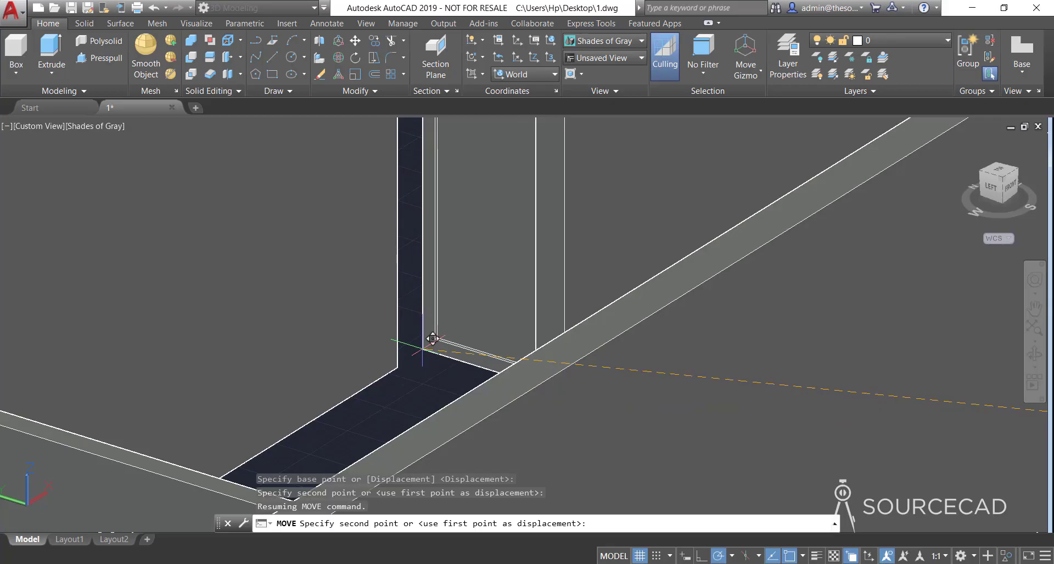
key("Escape")
- Move the door block by its lower outer corner to the bottom corner of the interior doorway so that it fills the opening
scroll(420, 349, "down", 6)
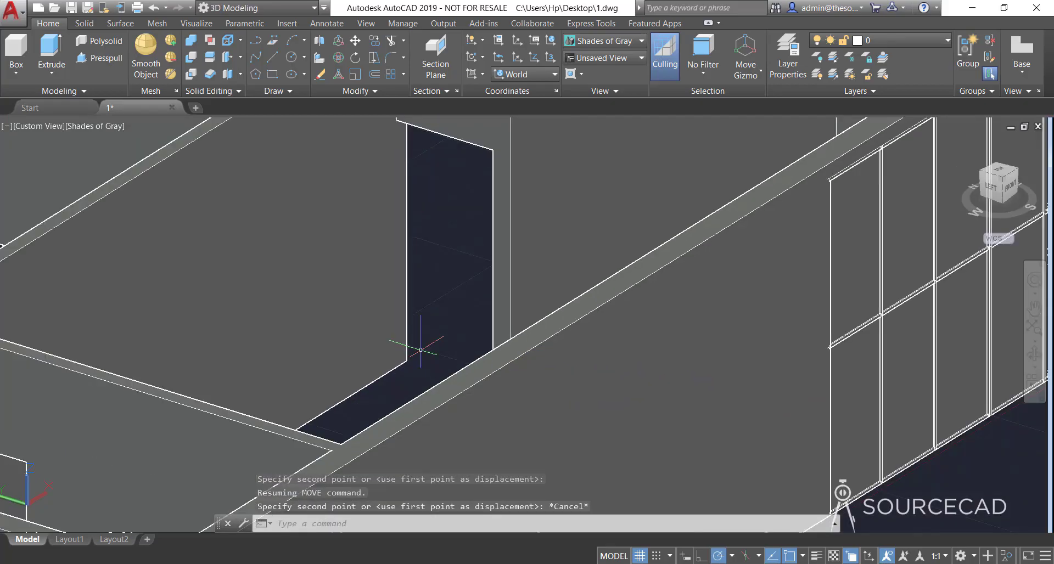
scroll(420, 349, "down", 2)
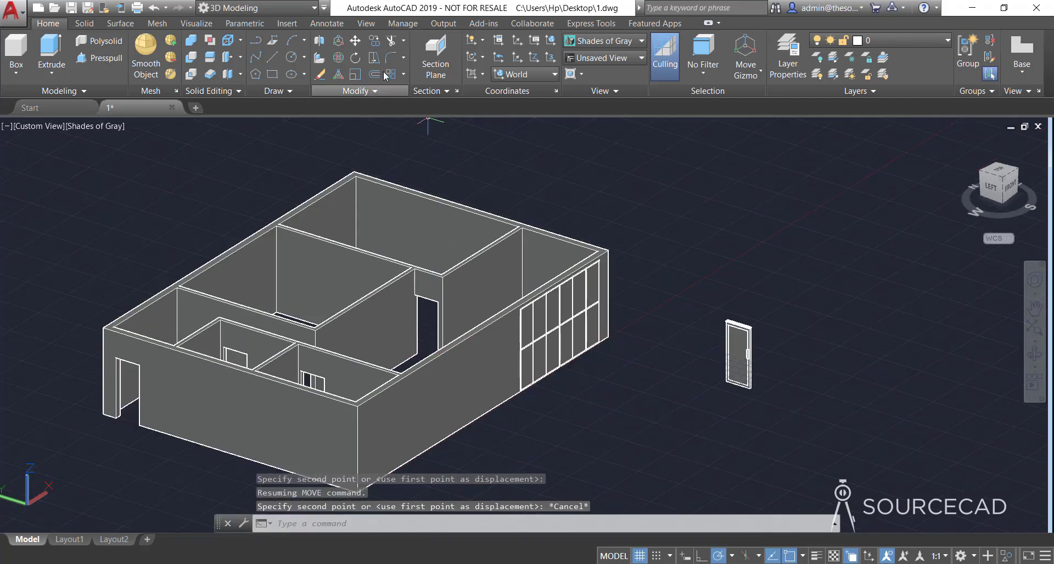
left_click(355, 40)
left_click(728, 357)
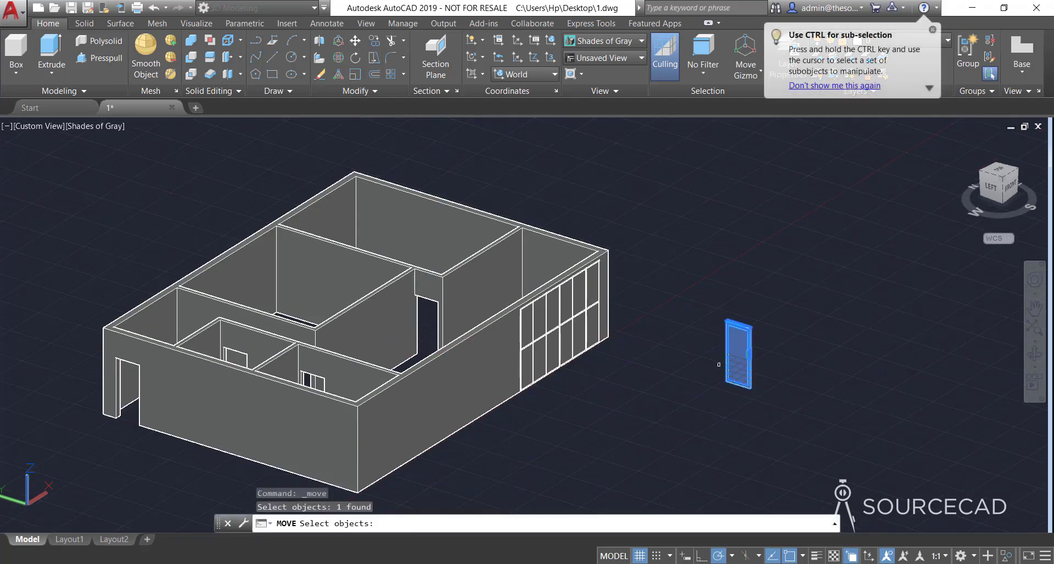
key("Return")
scroll(741, 392, "up", 6)
scroll(741, 392, "up", 3)
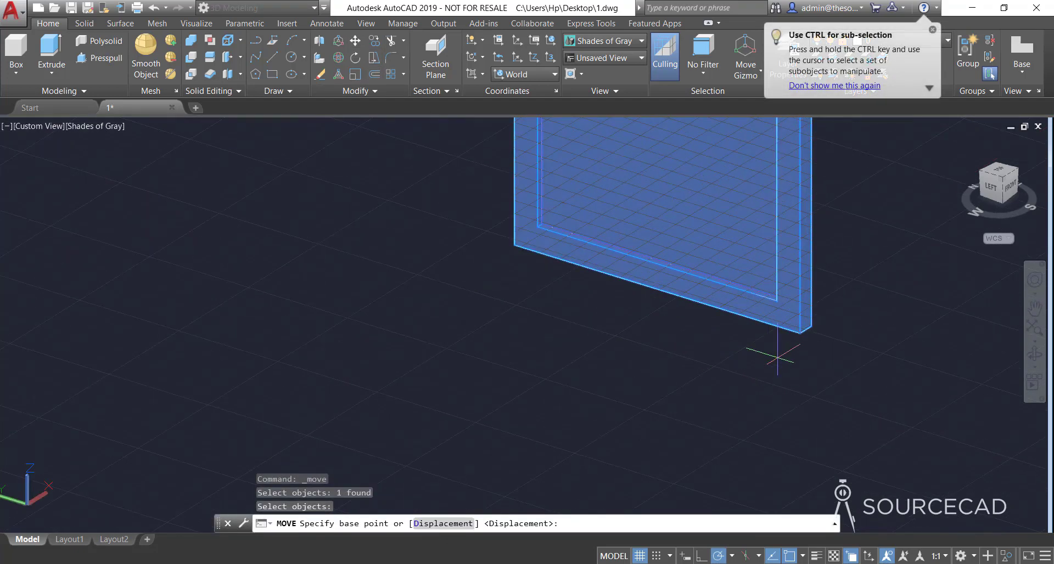
left_click(799, 332)
scroll(799, 332, "down", 6)
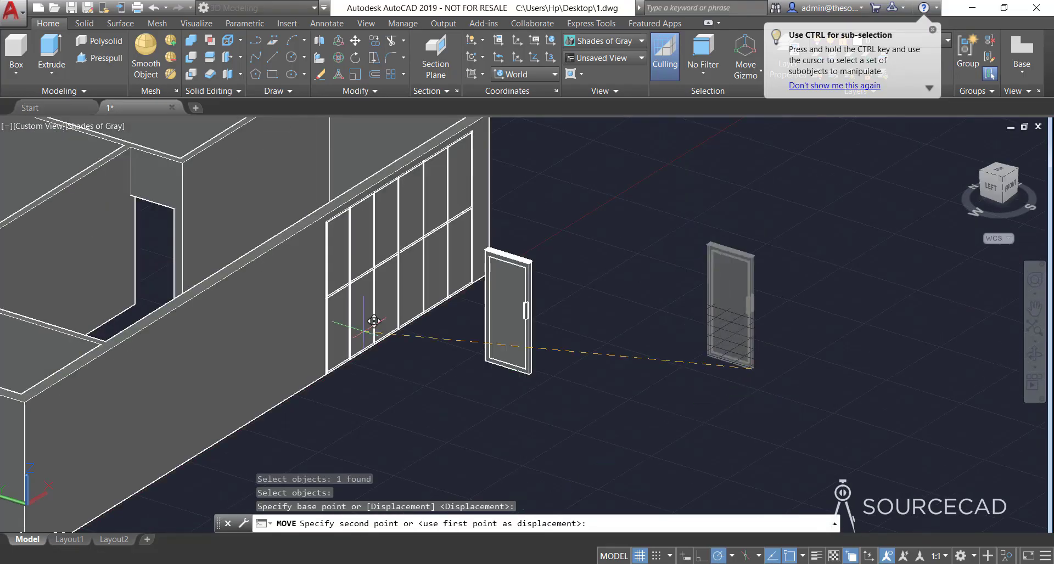
scroll(173, 288, "up", 4)
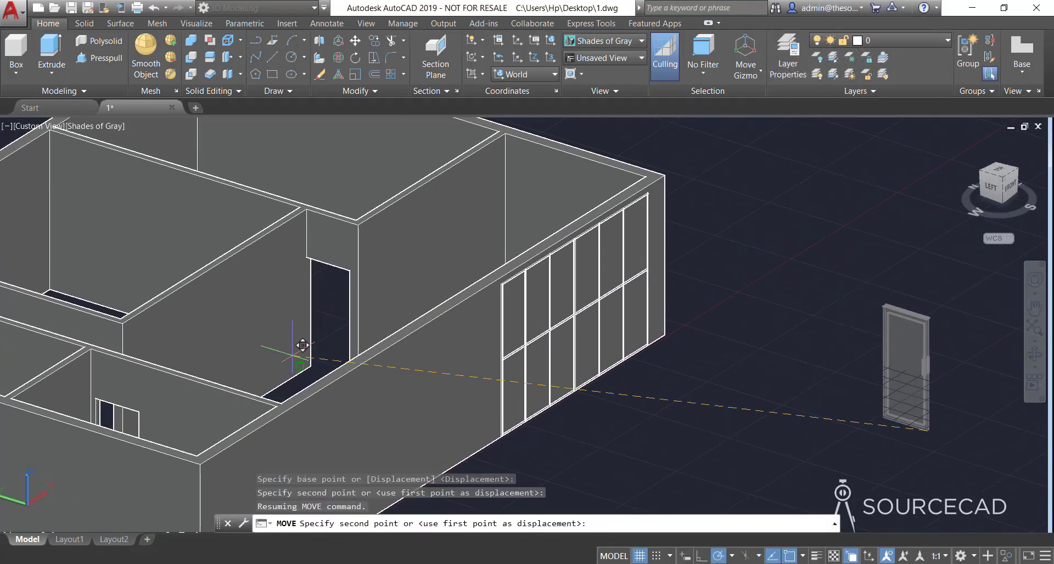
scroll(321, 370, "up", 2)
scroll(321, 370, "down", 2)
scroll(359, 411, "up", 5)
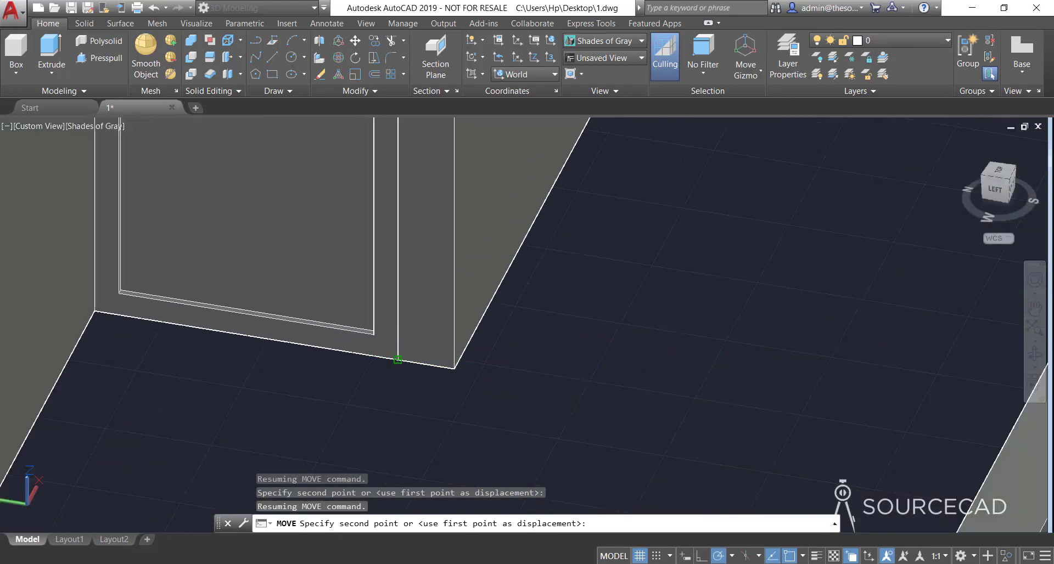
left_click(397, 359)
scroll(581, 417, "down", 6)
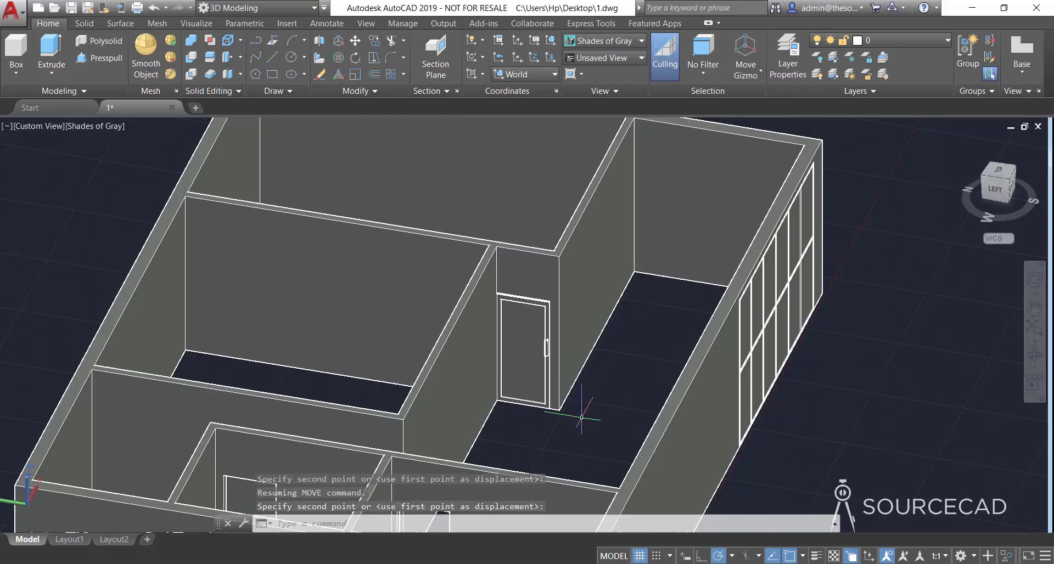
scroll(581, 418, "down", 2)
middle_click_drag(595, 419, 586, 369)
key("Escape")
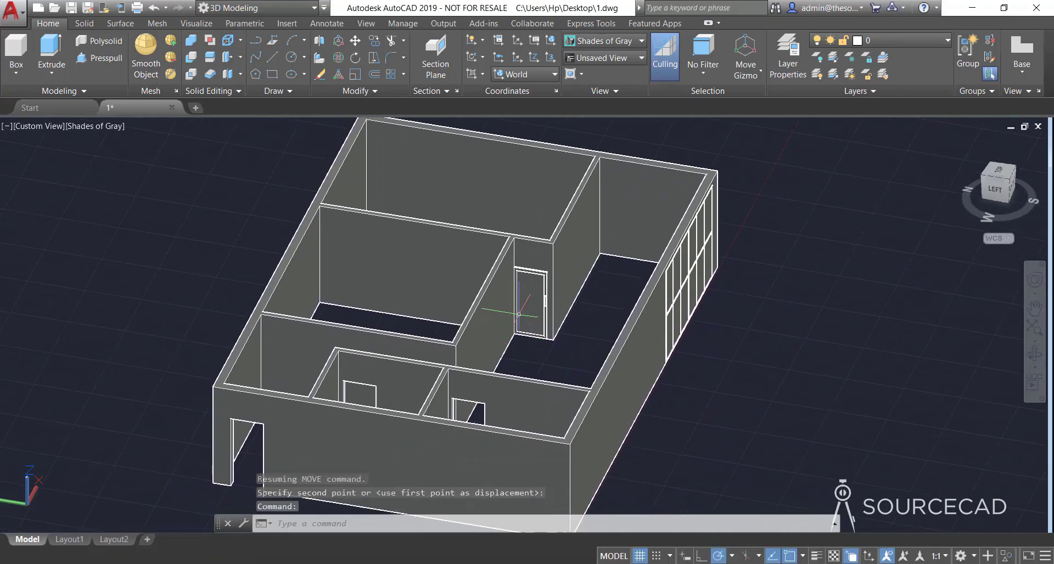
- Copy the fitted door by its other lower corner to the bottom corner of the doorway at the end of the middle room's wall
left_click(532, 305)
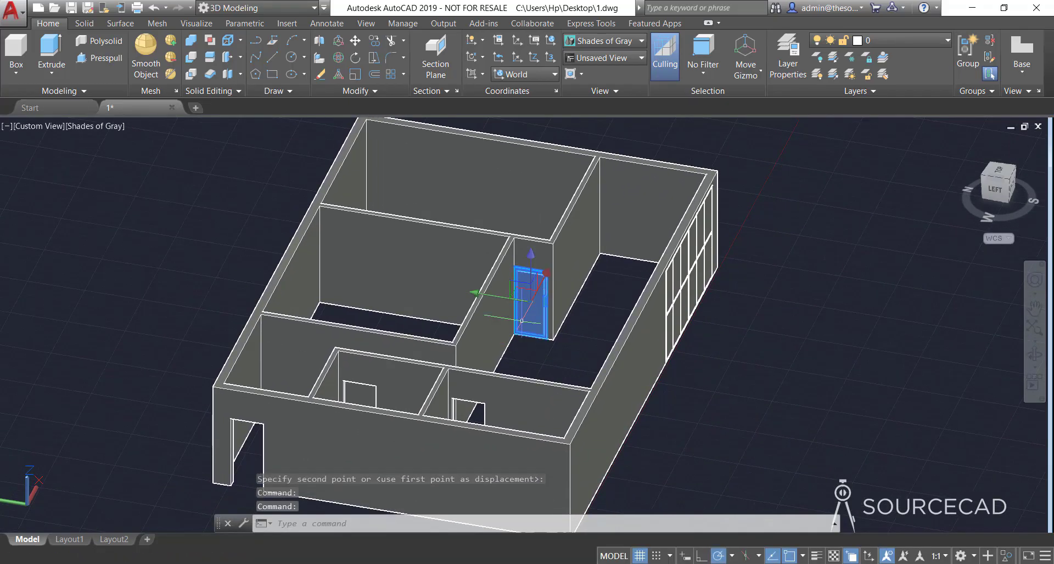
left_click(460, 251)
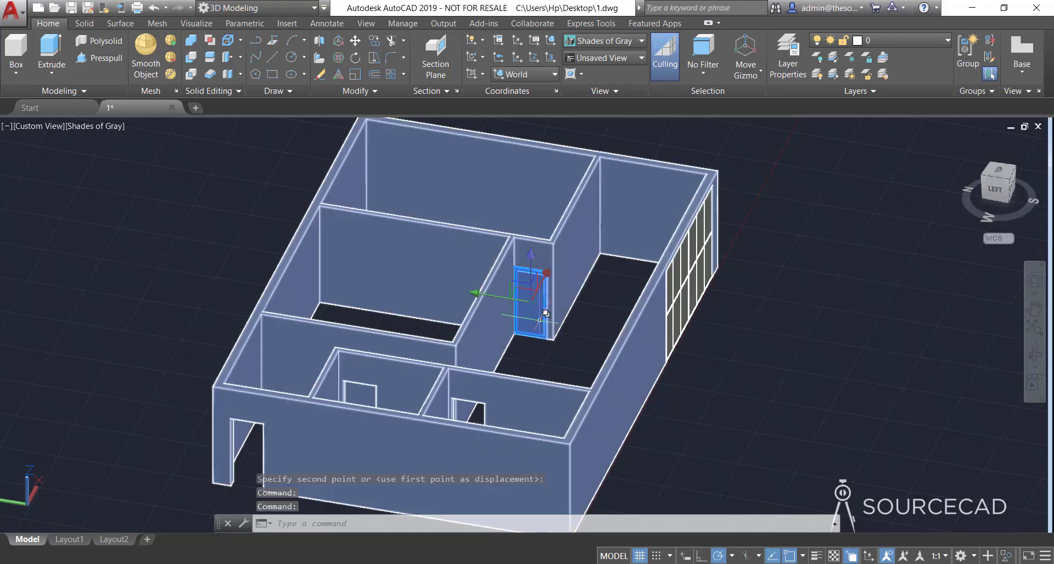
left_click(378, 42)
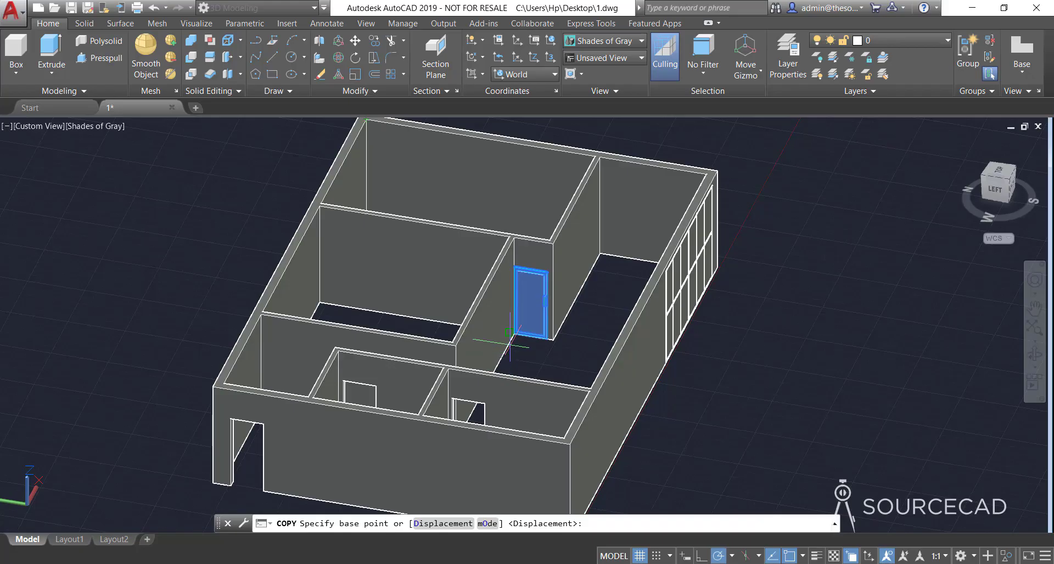
scroll(513, 339, "up", 5)
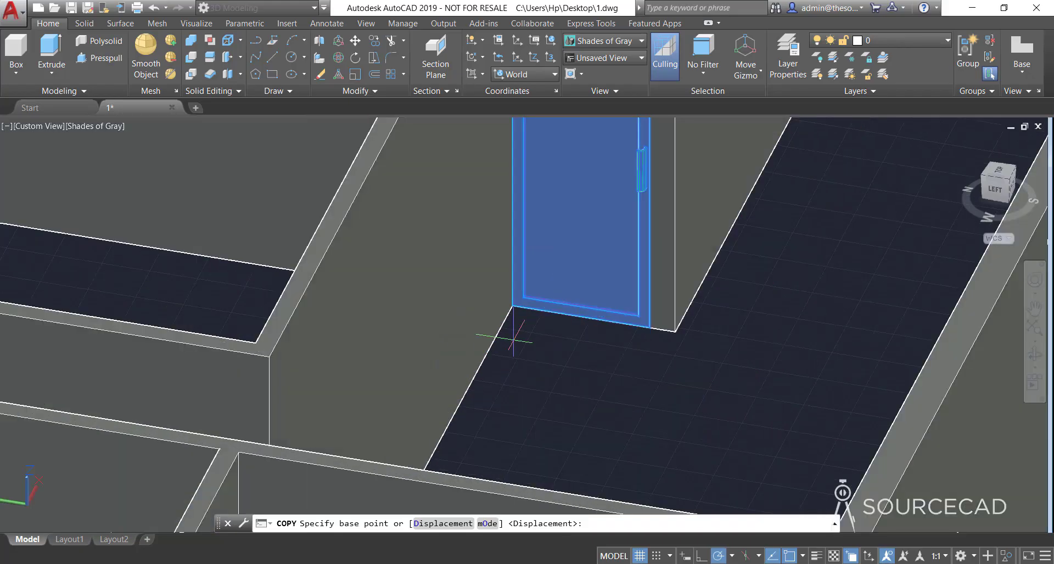
left_click(512, 305)
scroll(513, 318, "down", 6)
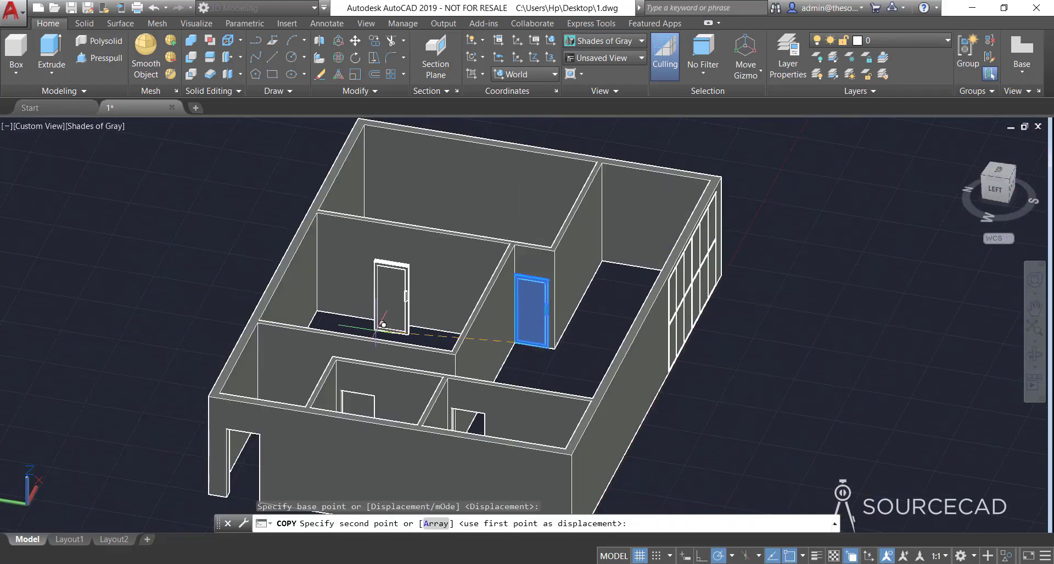
mouse_move(383, 324)
middle_mouse_down("shift")
mouse_move(376, 341)
mouse_move(353, 348)
mouse_move(353, 365)
mouse_move(388, 311)
middle_mouse_up("shift")
scroll(384, 341, "up", 4)
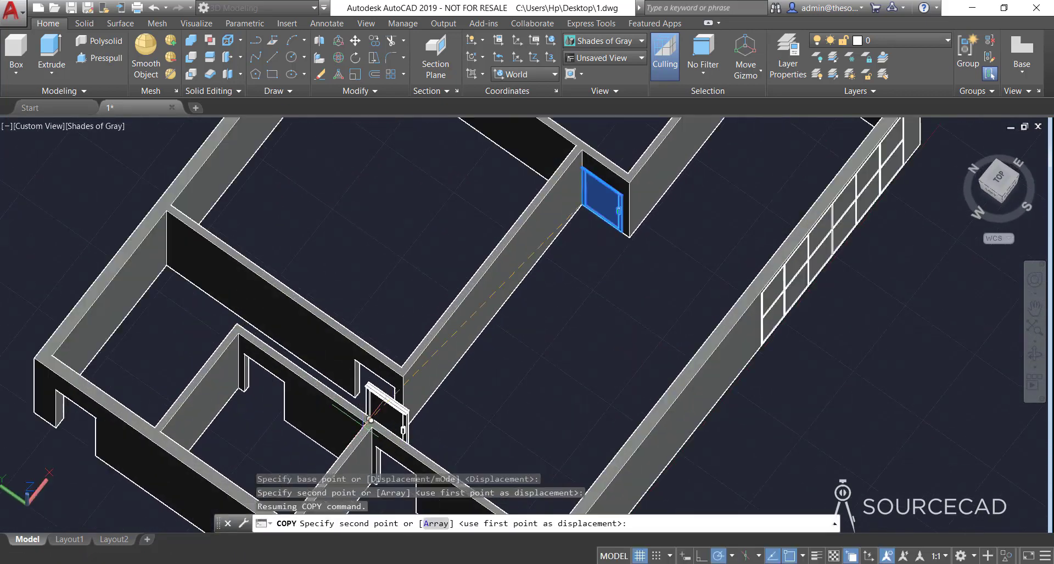
scroll(371, 420, "up", 4)
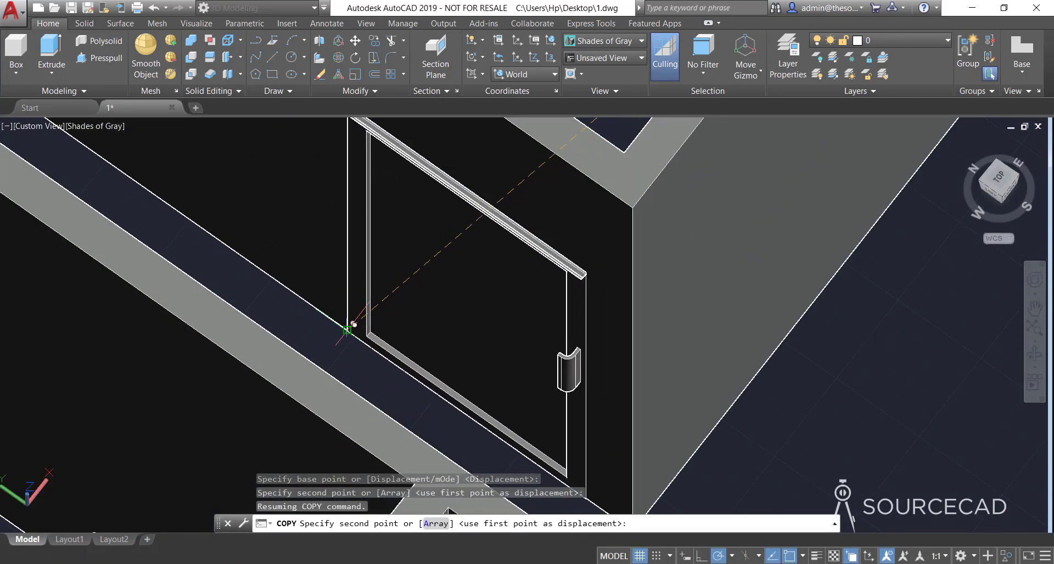
left_click(351, 327)
- Place further copies of the door in the doorways of the two small rooms and in the exterior doorway, ending the copying
scroll(352, 357, "down", 5)
middle_click_drag(209, 399, 378, 401)
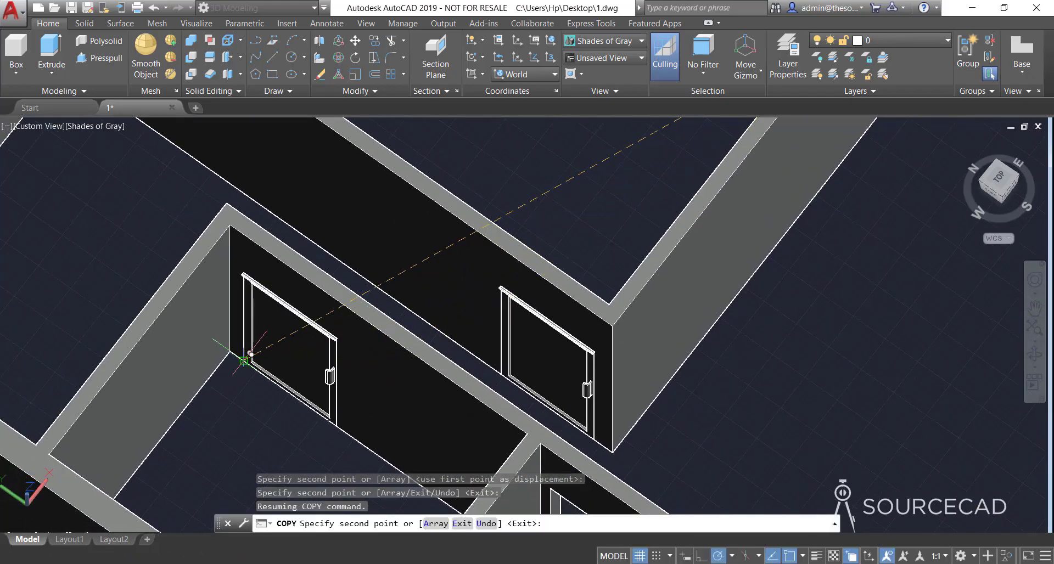
left_click(334, 422)
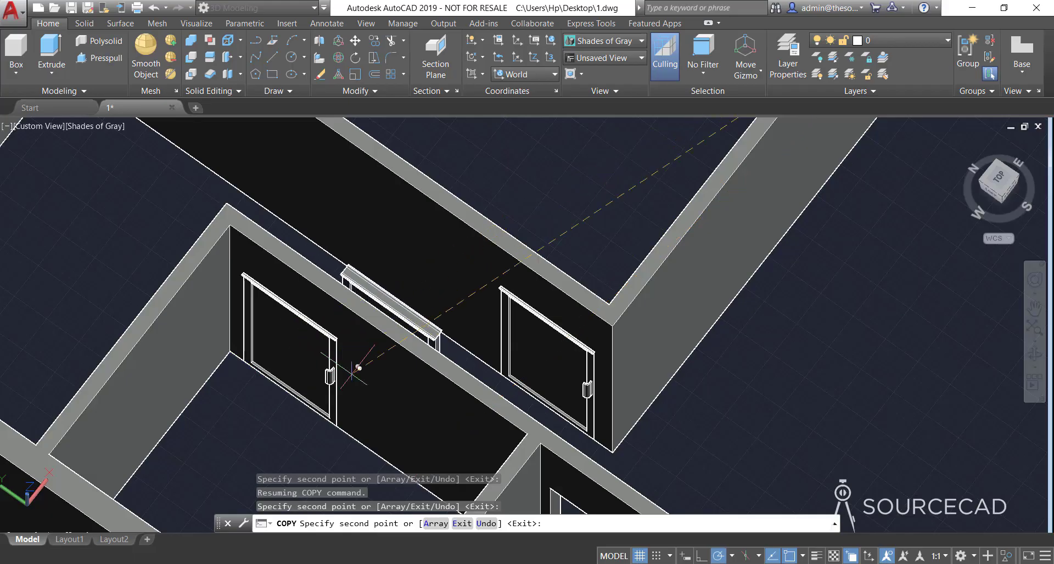
middle_click_drag(357, 369, 151, 207)
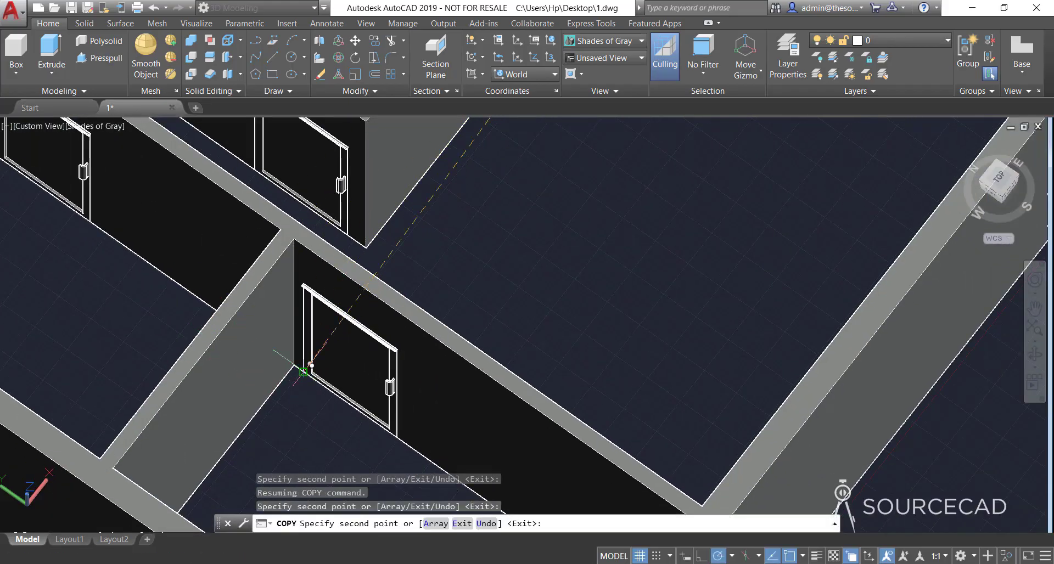
middle_click_drag(132, 378, 560, 365)
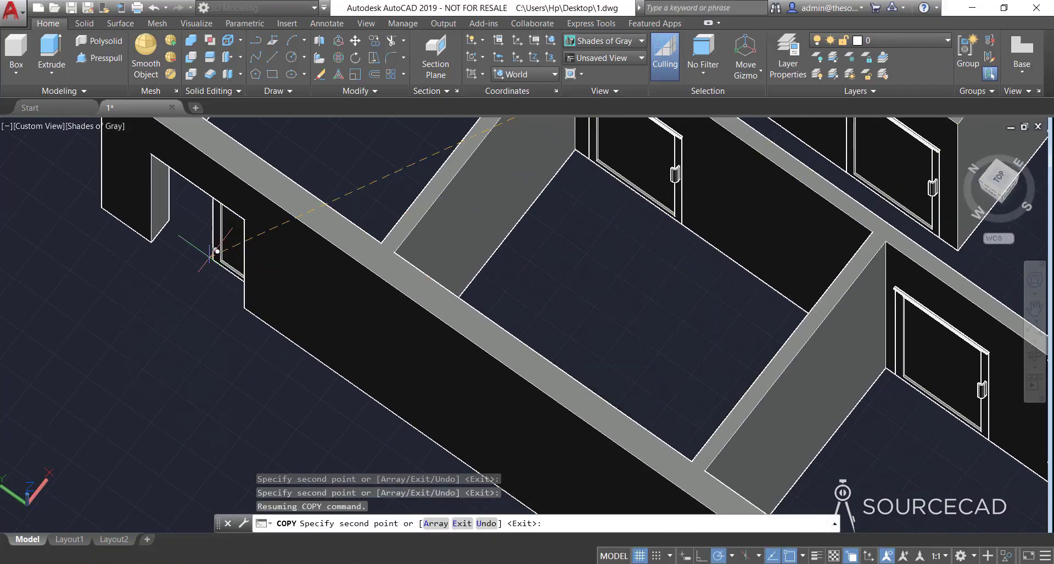
left_click(169, 275)
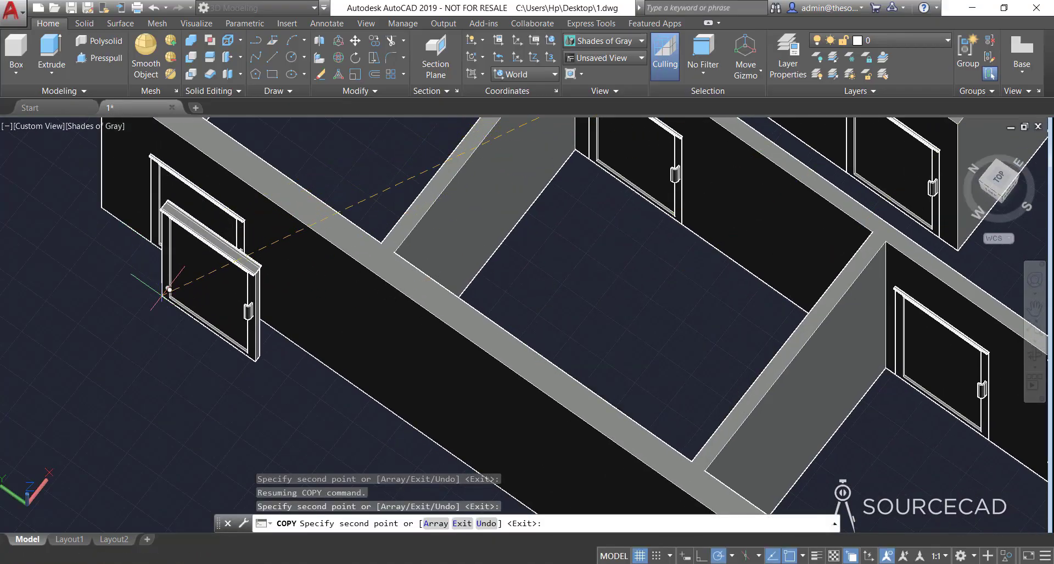
key("Escape")
scroll(448, 410, "down", 2)
scroll(449, 410, "down", 3)
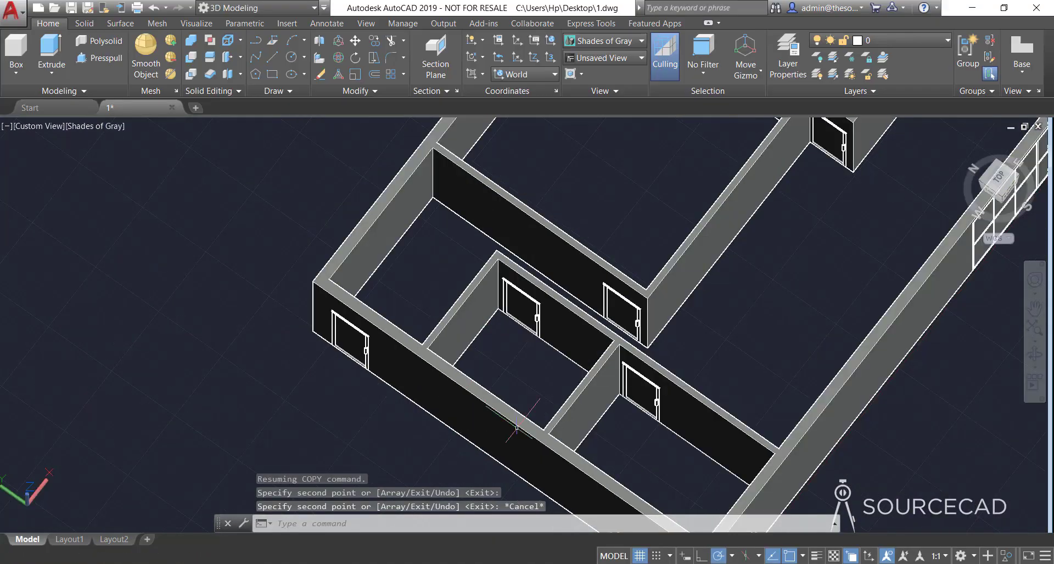
middle_click_drag(640, 411, 519, 433)
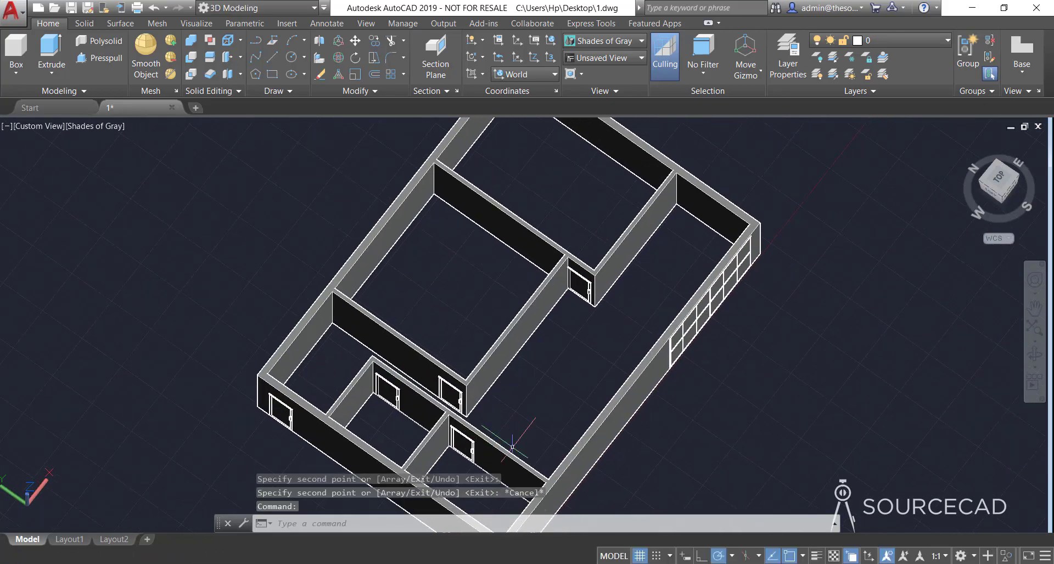
middle_click_drag(605, 332, 516, 359, "shift")
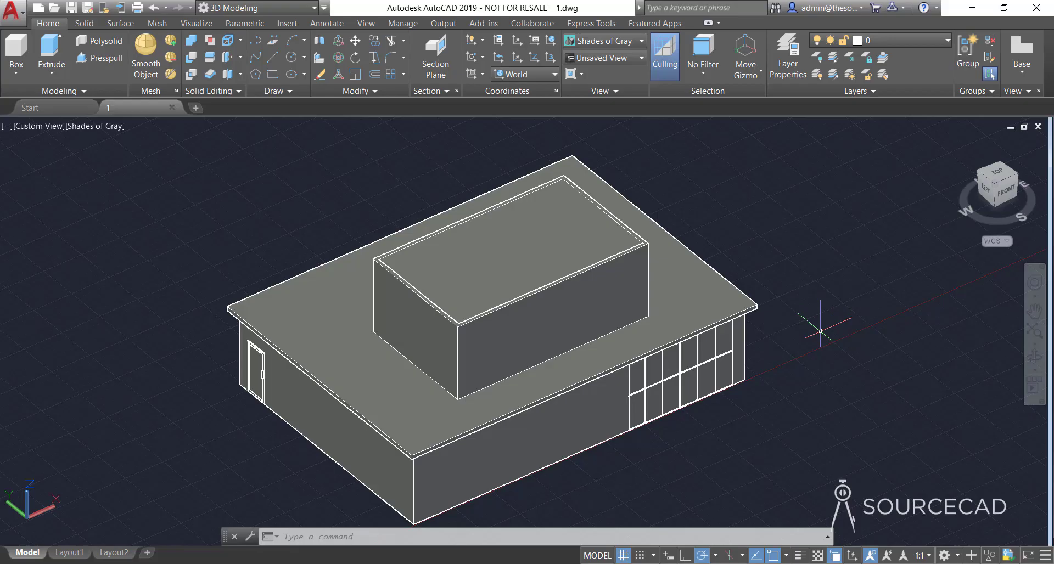
- Hide the upper-level solid with its roof slab and the planar surface on top to expose the ground-floor rooms
left_click(755, 307)
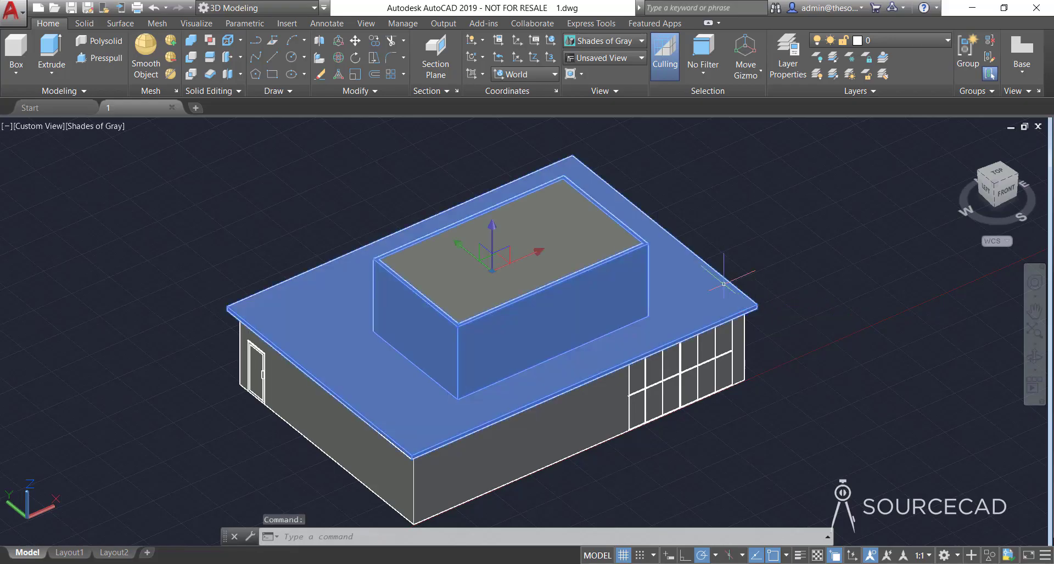
left_click(592, 222)
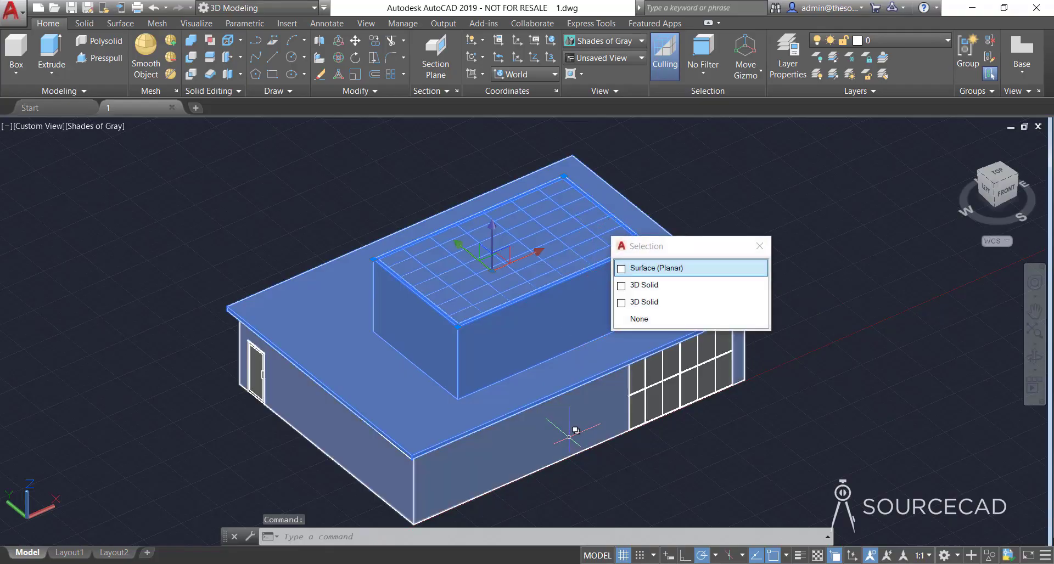
left_click(679, 273)
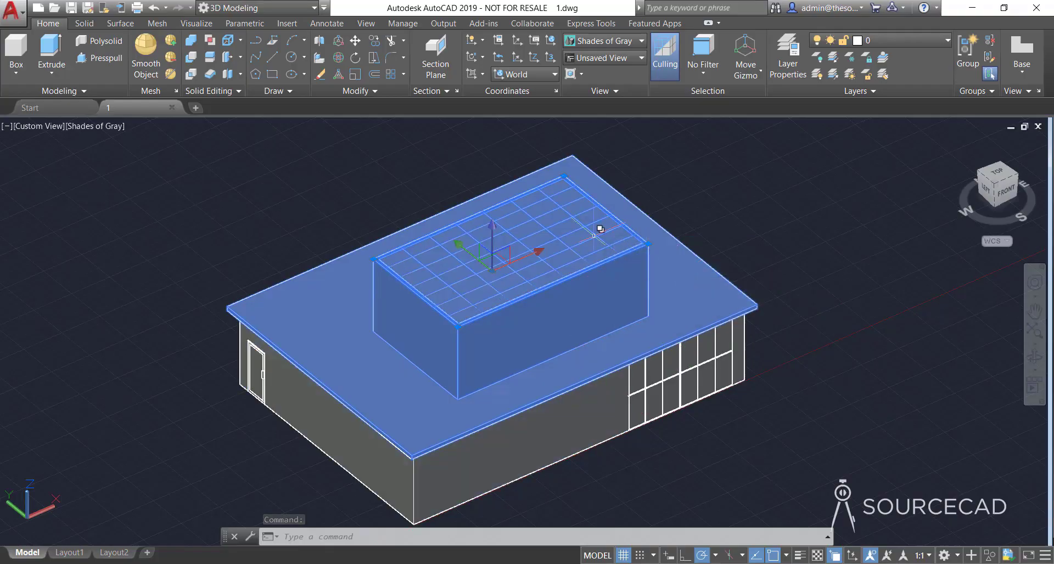
right_click(759, 226)
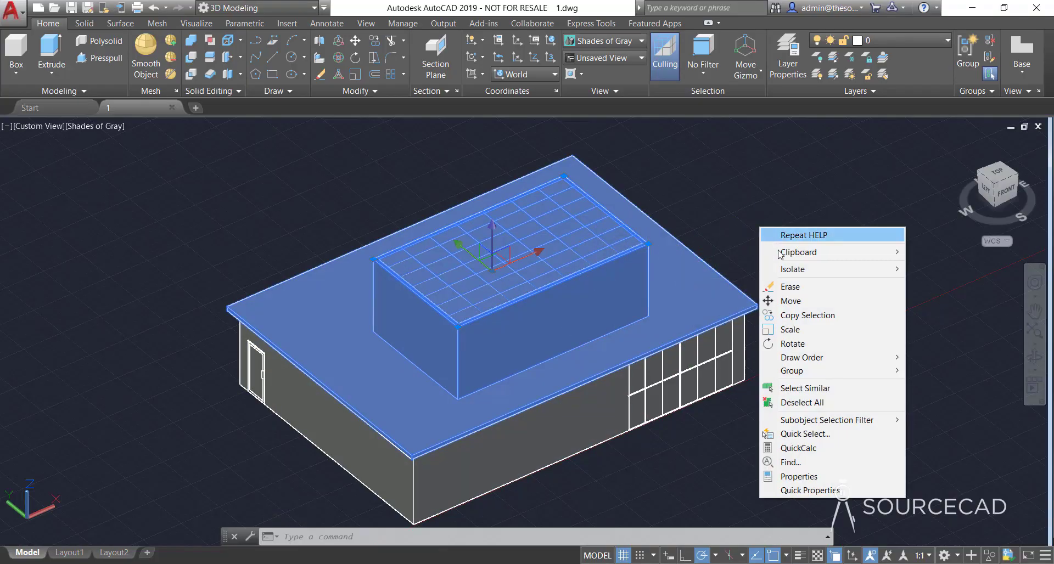
mouse_move(861, 275)
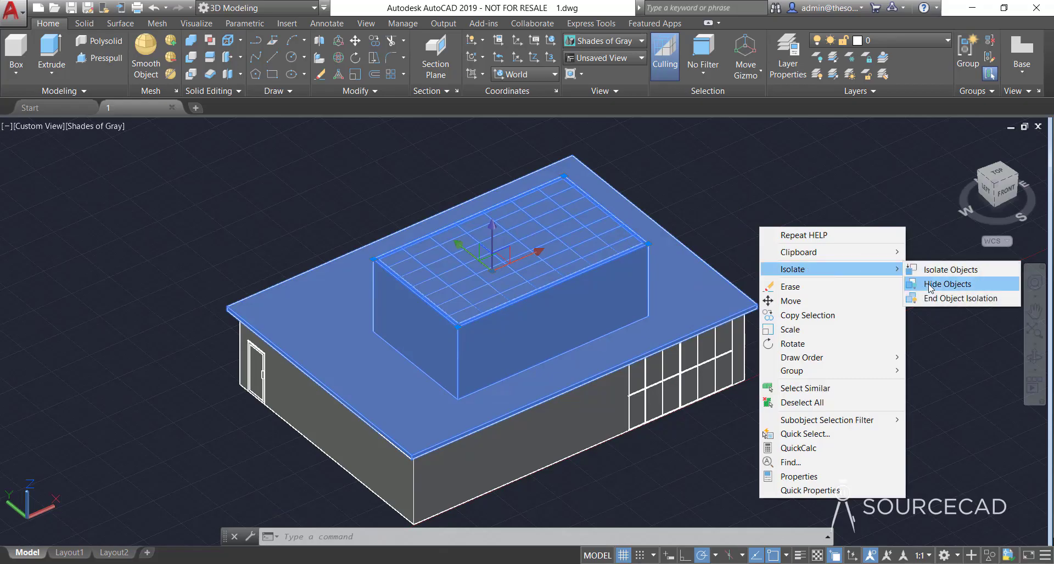
left_click(945, 284)
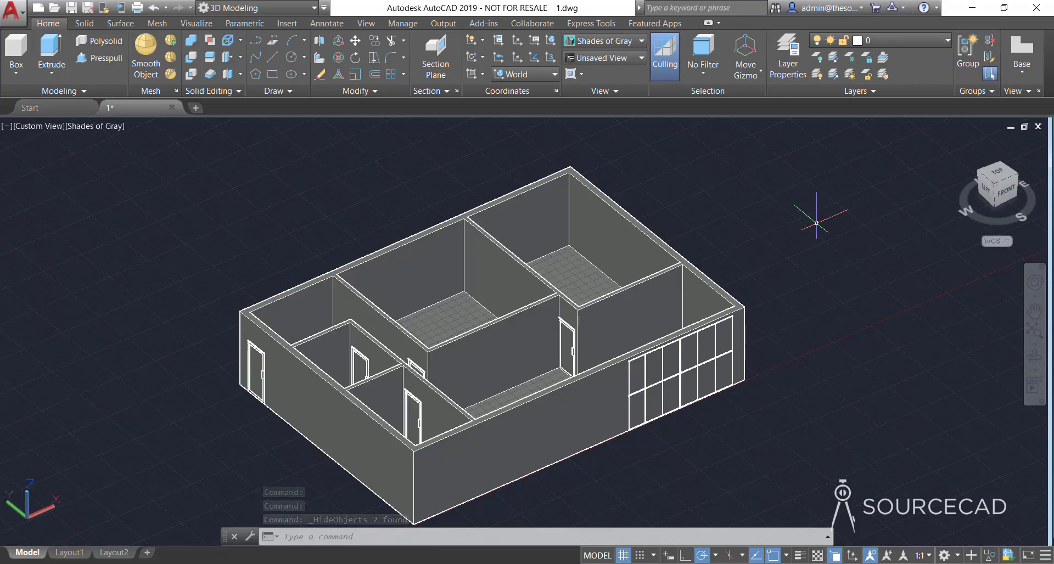
- Insert the TV wall drawing from the Blocks folder as a block at scale 1, beside the house near the curtain wall
type("I")
key("Return")
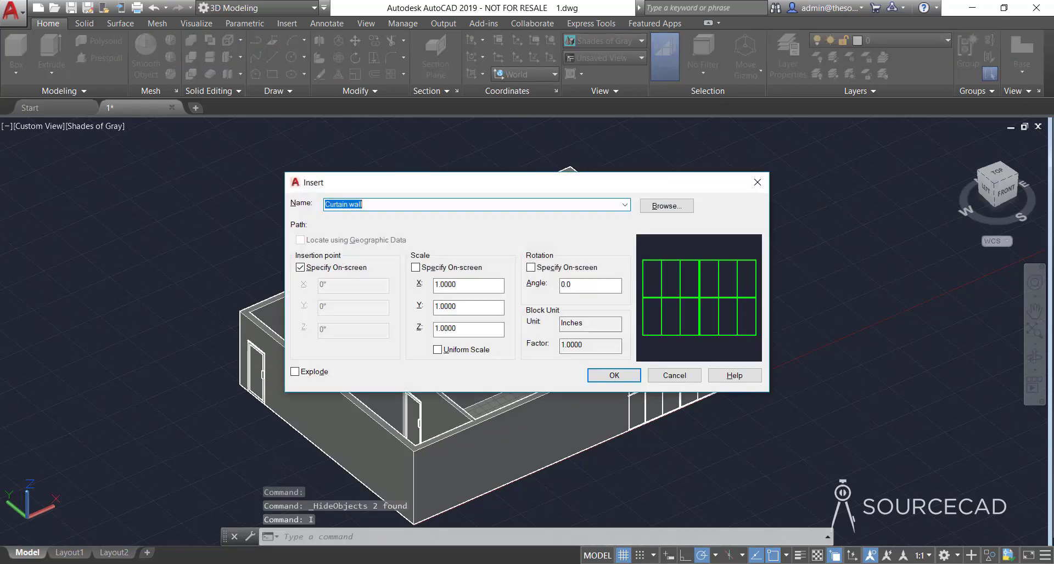
left_click(666, 206)
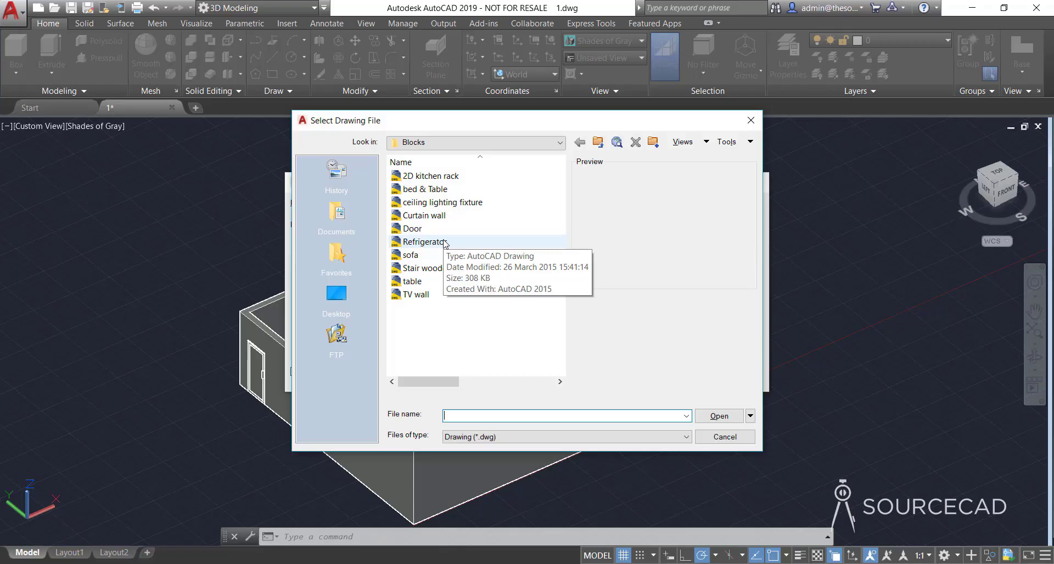
left_click(428, 296)
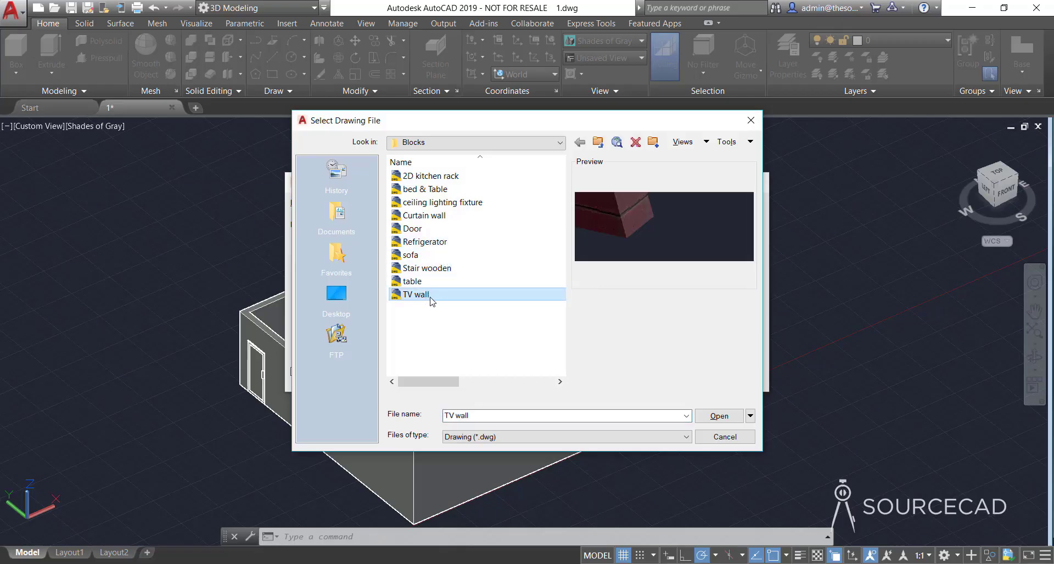
left_click(707, 419)
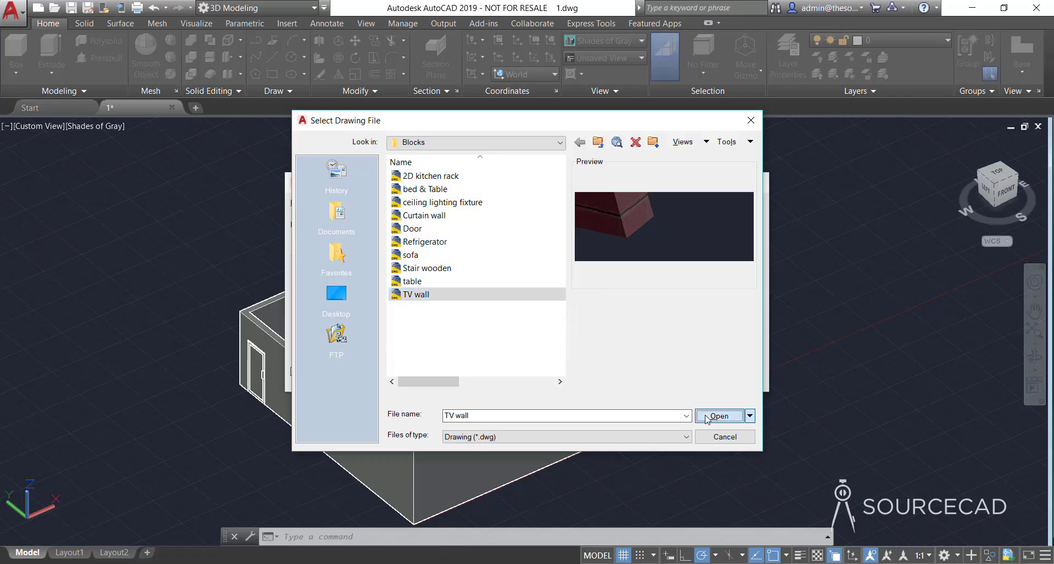
left_click(614, 375)
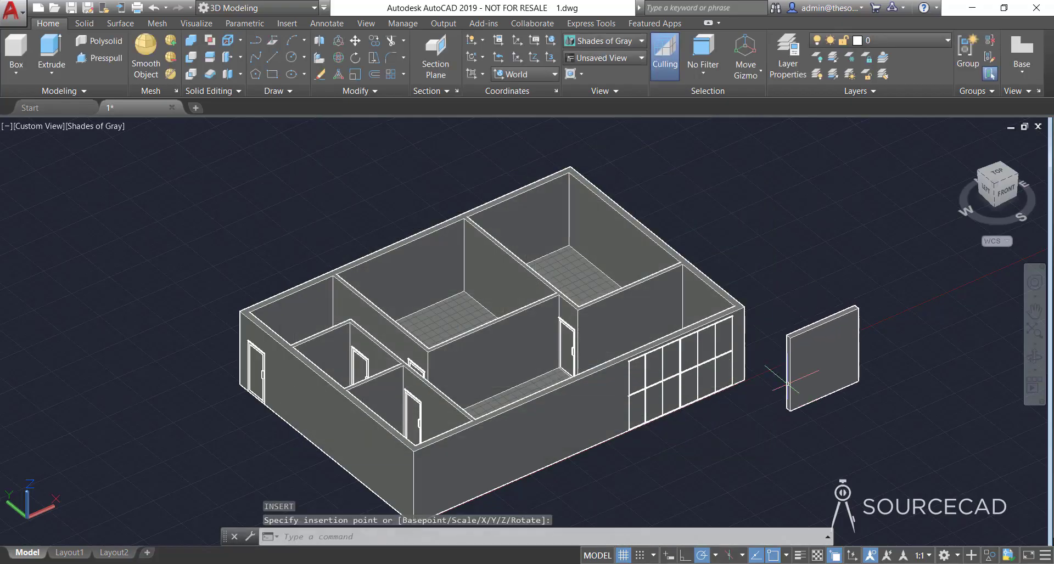
- Insert the table drawing from the Blocks folder as a block at scale 1, outside the house in front of the curtain wall
left_click(763, 284)
key("Return")
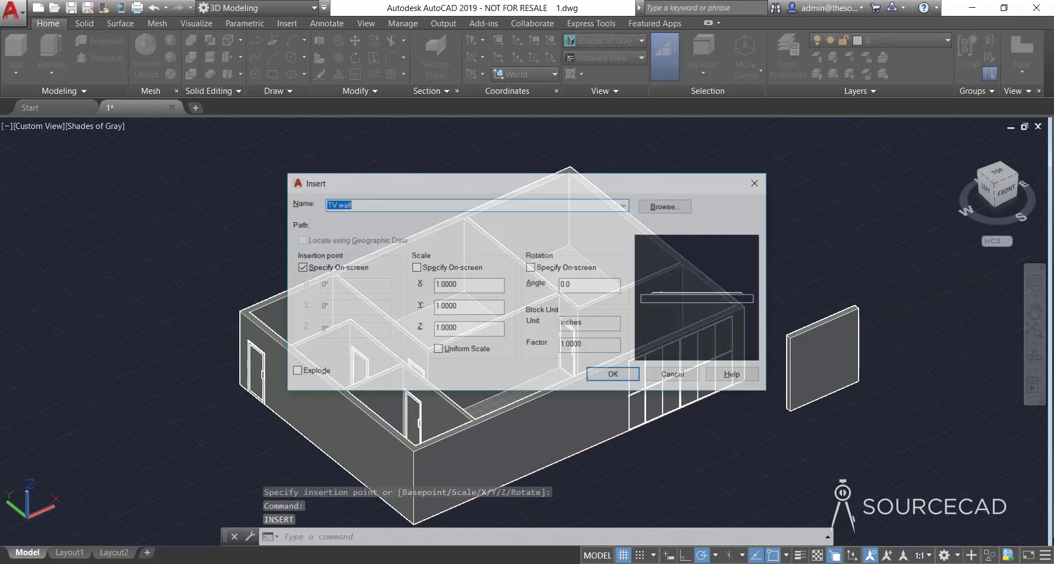
left_click(686, 211)
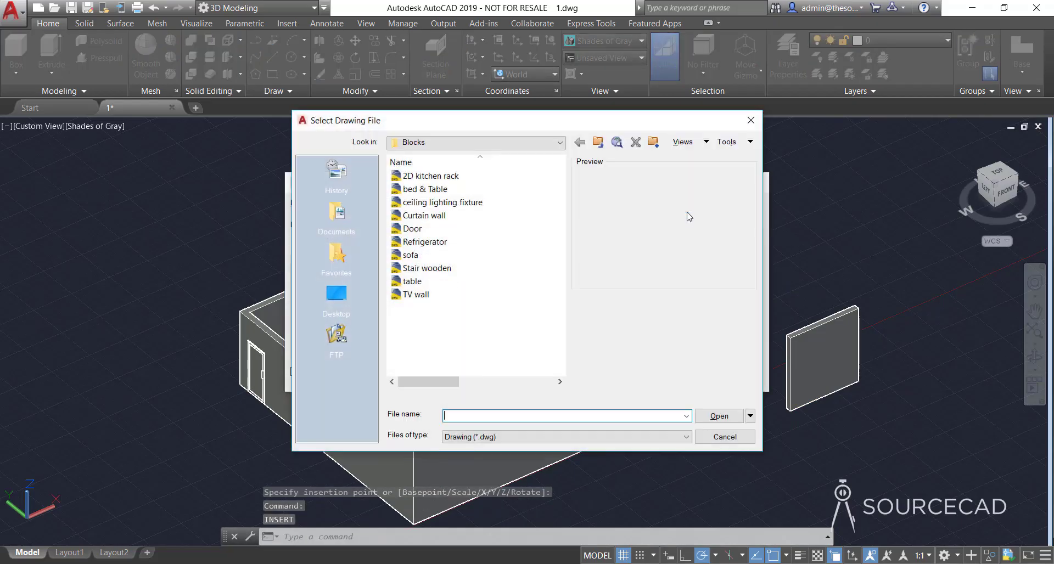
left_click(447, 283)
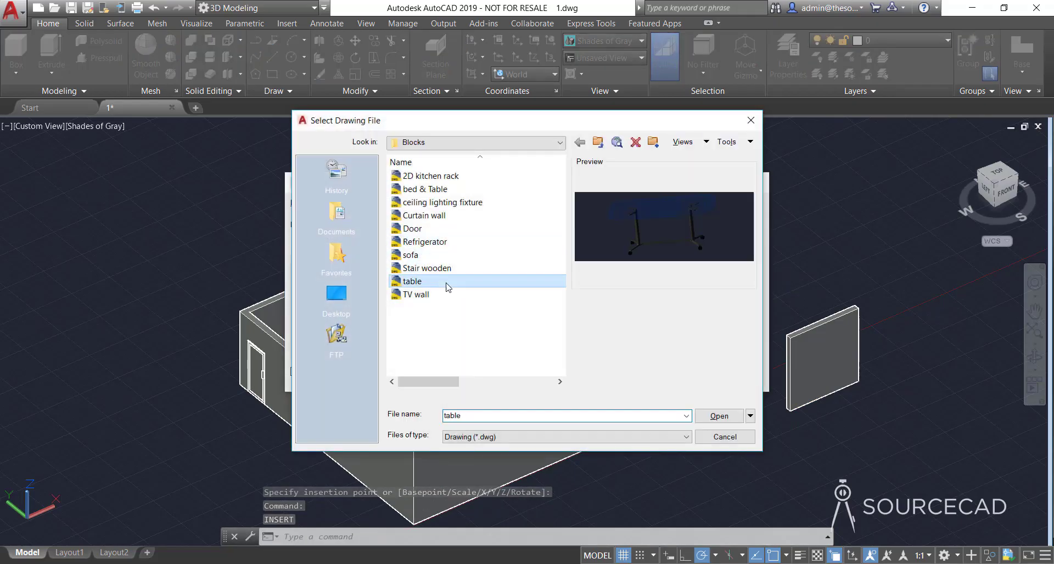
left_click(730, 421)
left_click(614, 375)
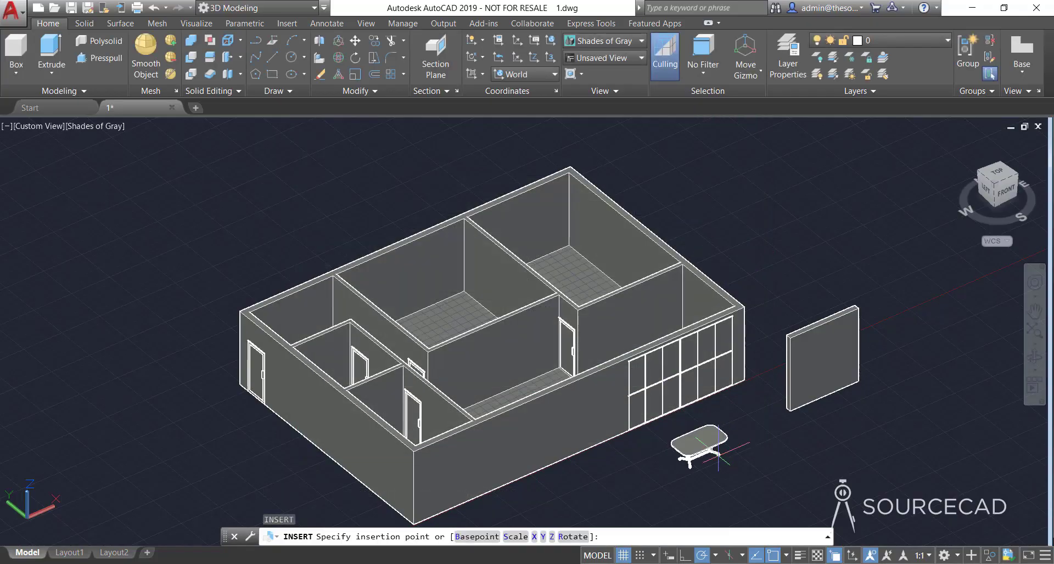
left_click(701, 458)
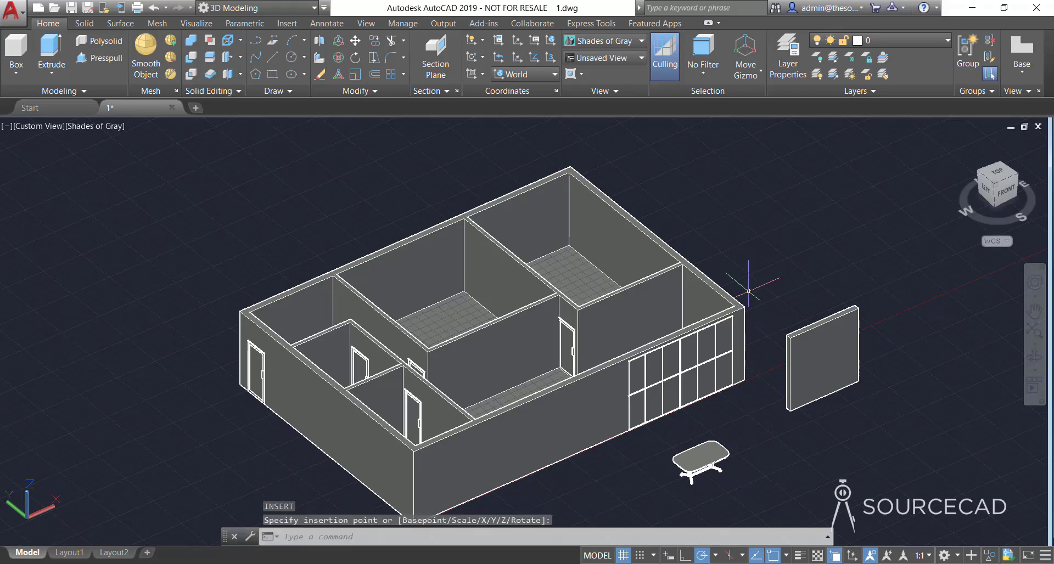
- Insert the Stair wooden drawing from the Blocks folder at scale 1, outside the house beside the TV wall
key("Return")
left_click(675, 210)
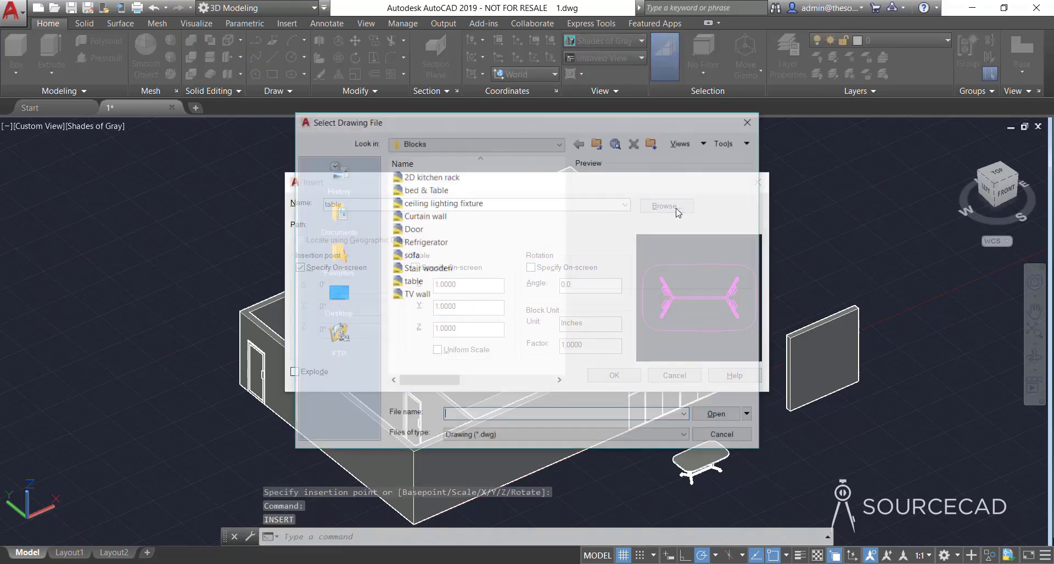
left_click(462, 268)
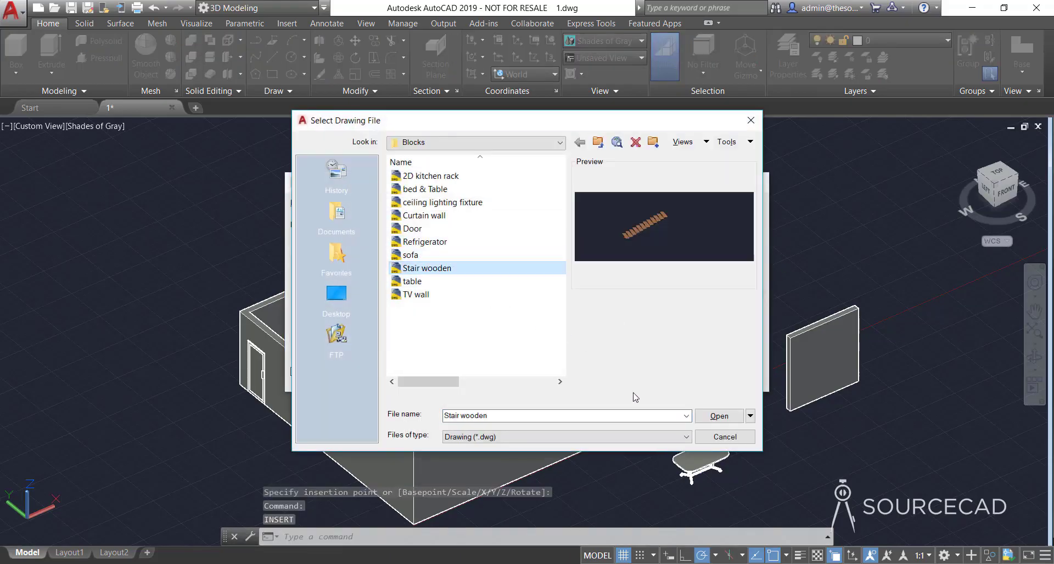
left_click(711, 415)
left_click(613, 377)
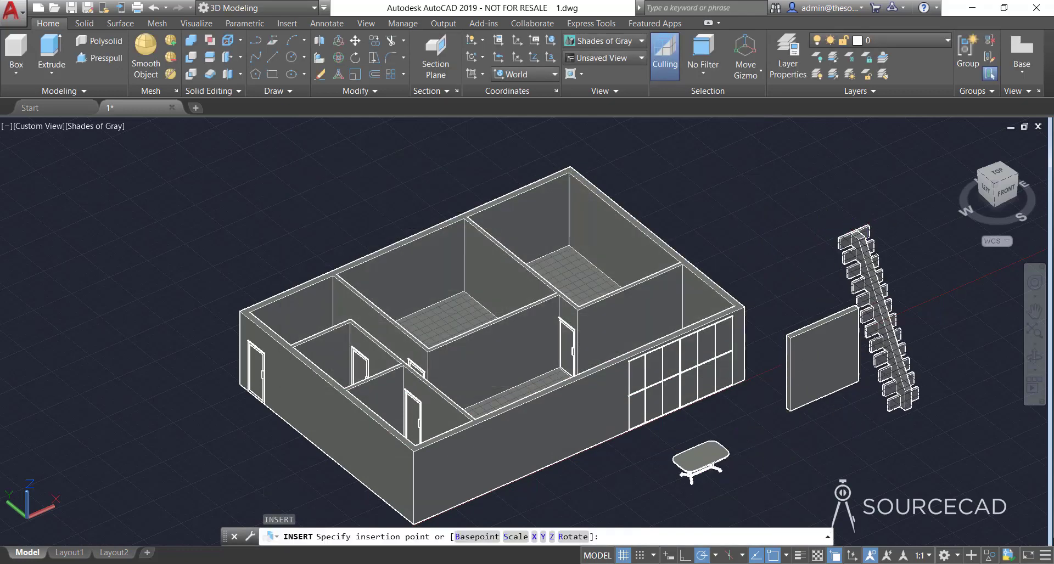
left_click(838, 280)
- Insert the sofa drawing from the Blocks folder at scale 1 beside the house's far side, accepting its default attributes
key("Return")
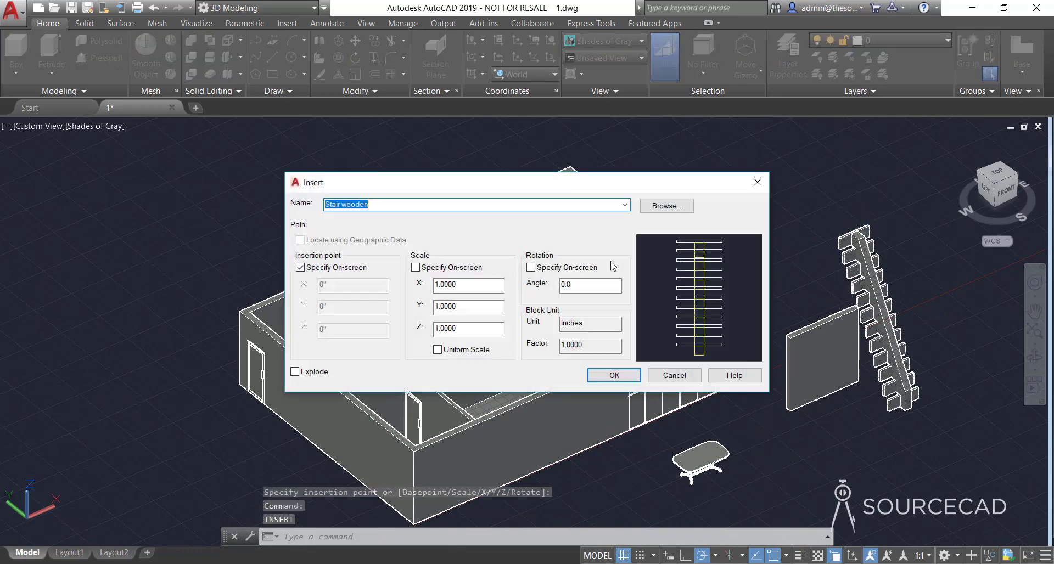
left_click(680, 207)
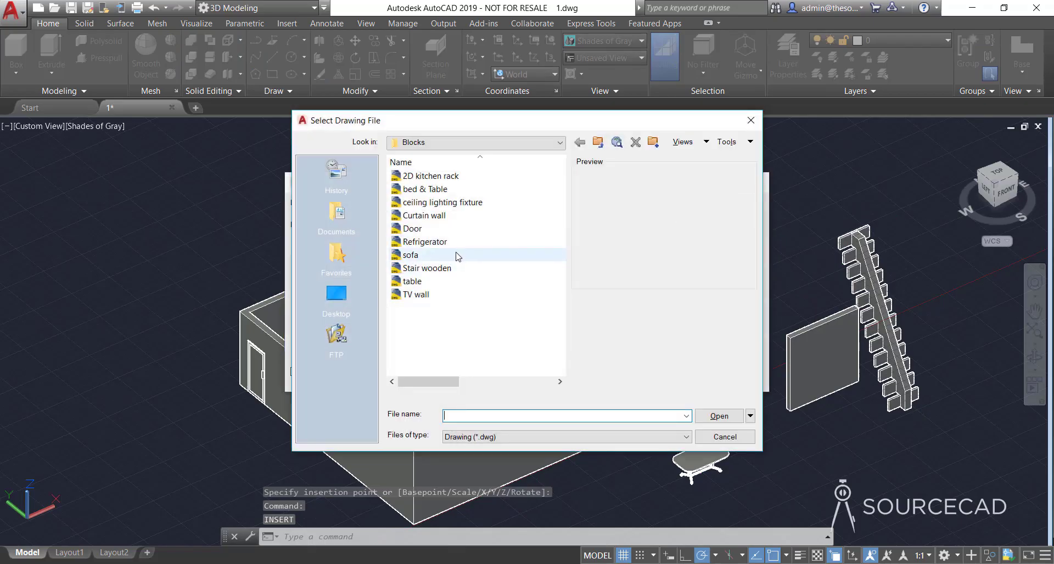
left_click(456, 255)
left_click(718, 416)
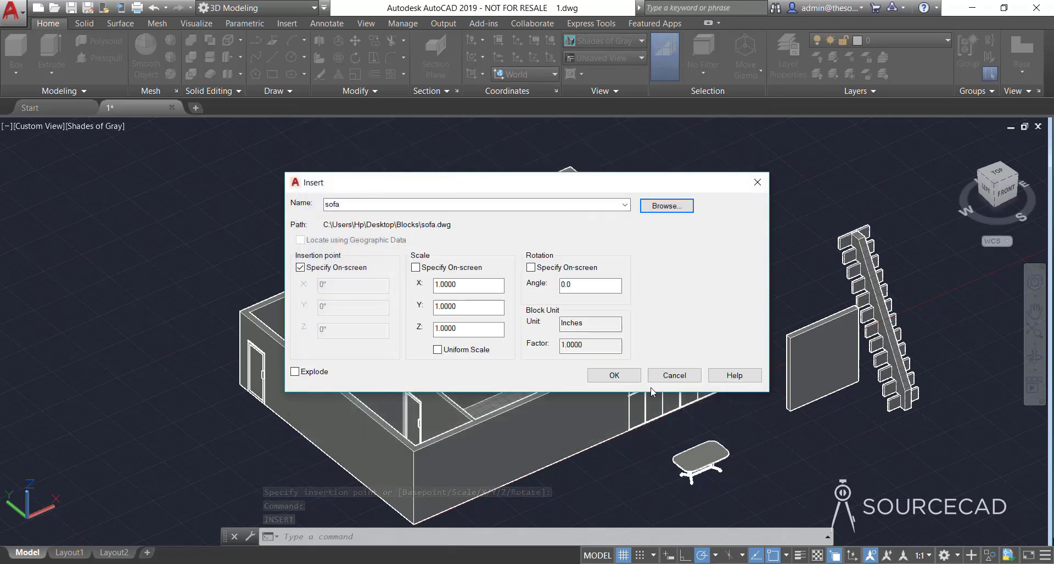
left_click(613, 375)
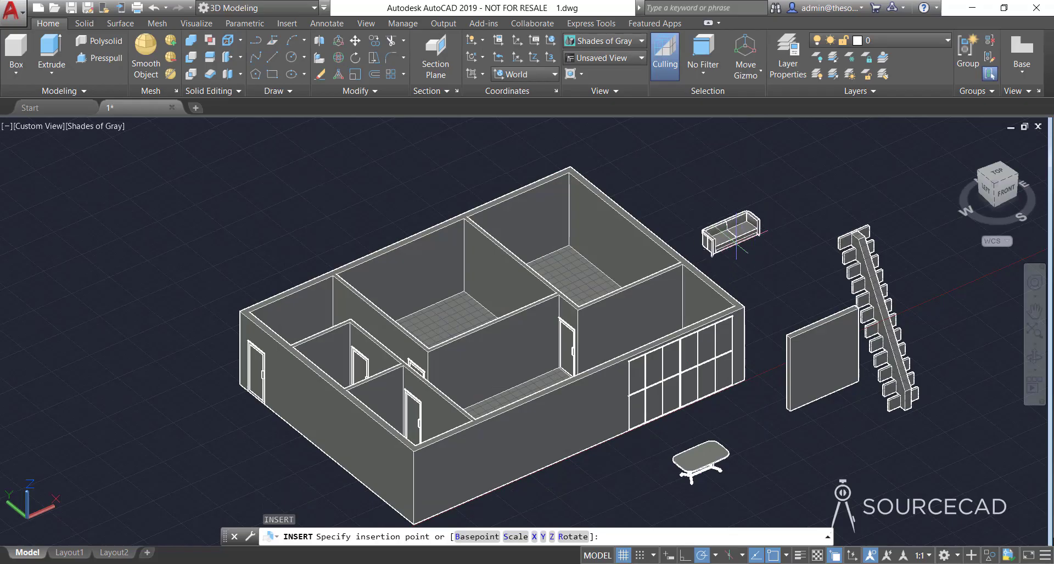
left_click(783, 291)
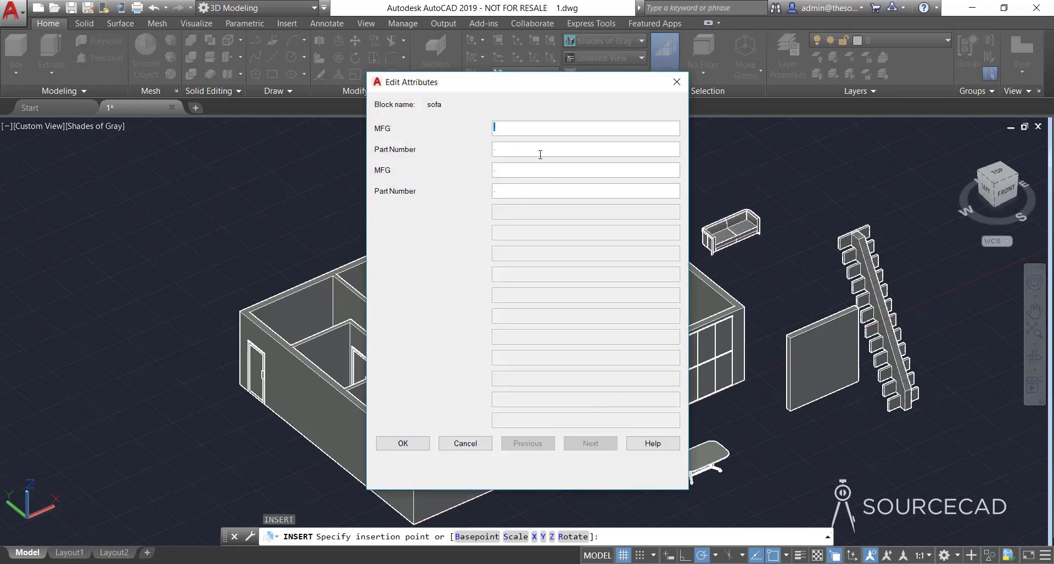
left_click(403, 444)
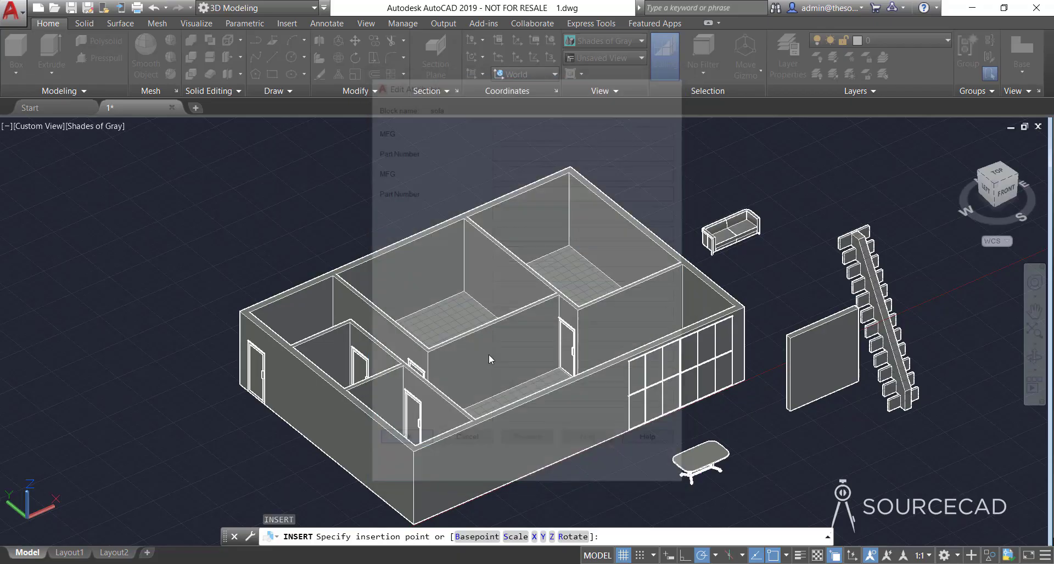
- Insert the Refrigerator drawing from the Blocks folder at scale 1, between the sofa and the TV wall
key("Return")
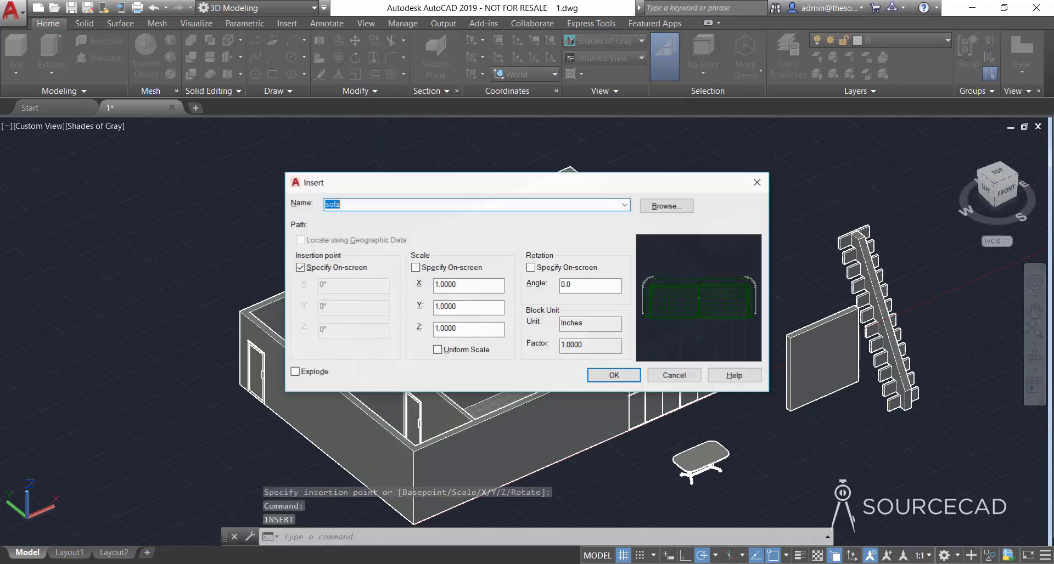
left_click(665, 205)
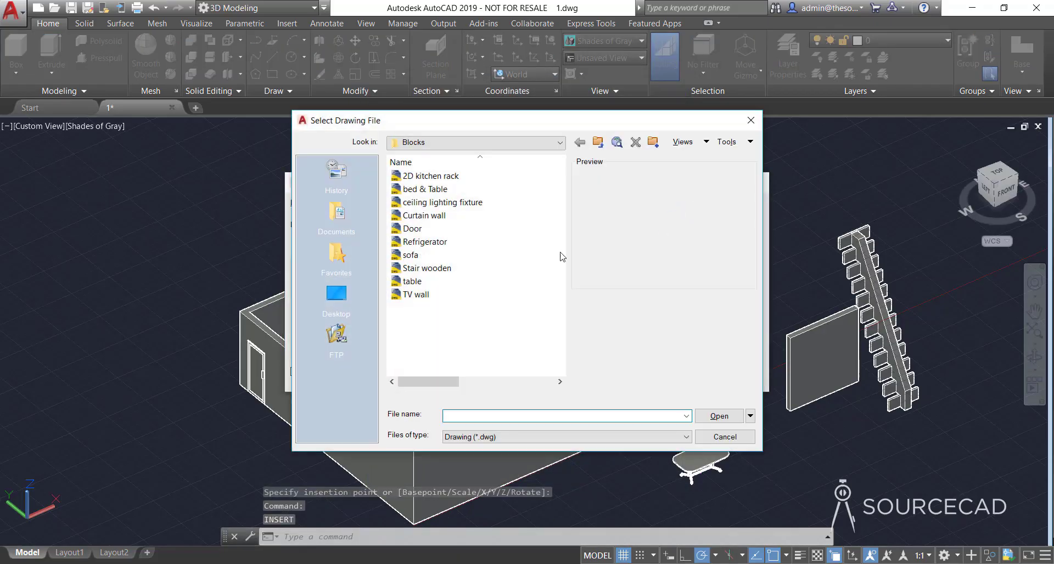
left_click(475, 246)
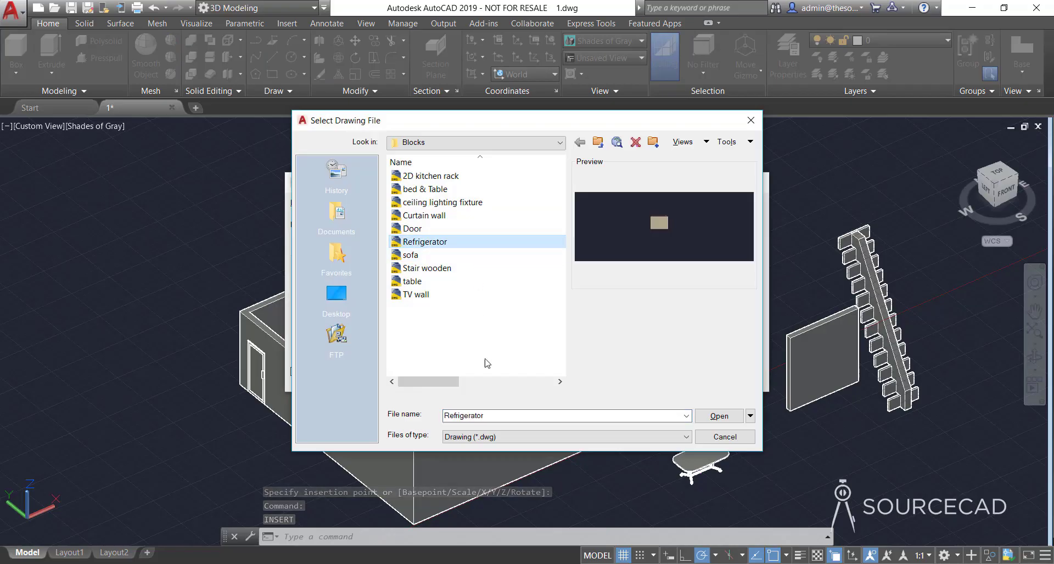
left_click(716, 416)
left_click(614, 375)
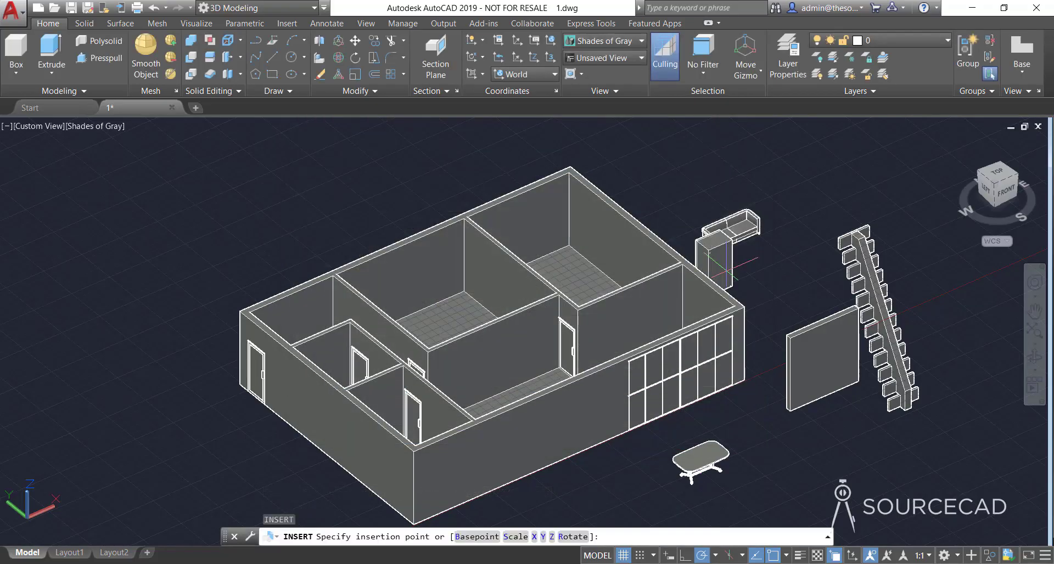
left_click(757, 315)
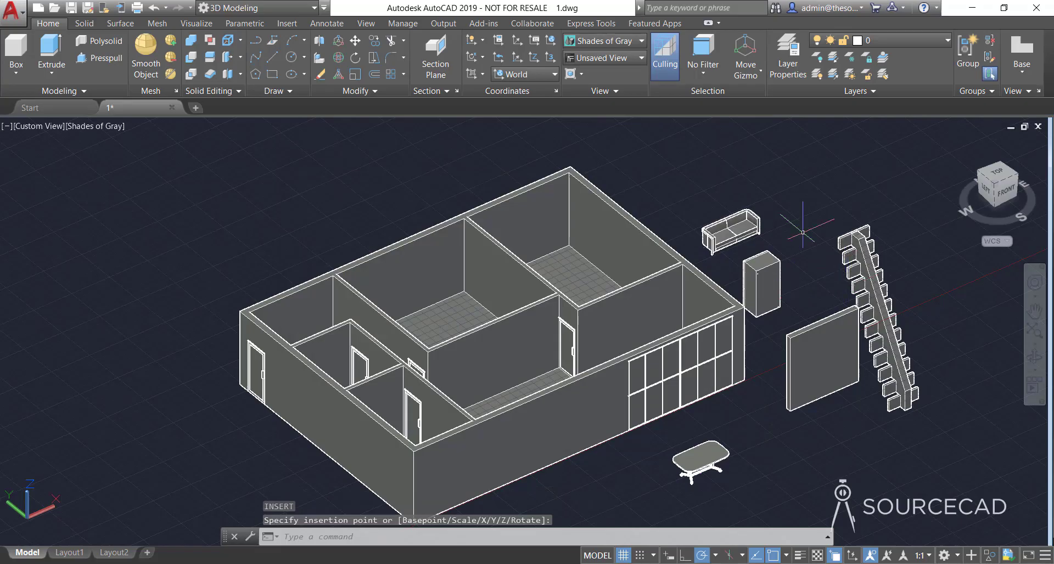
- Insert the bed & Table drawing from the Blocks folder at scale 1, in the free space behind the sofa
key("Return")
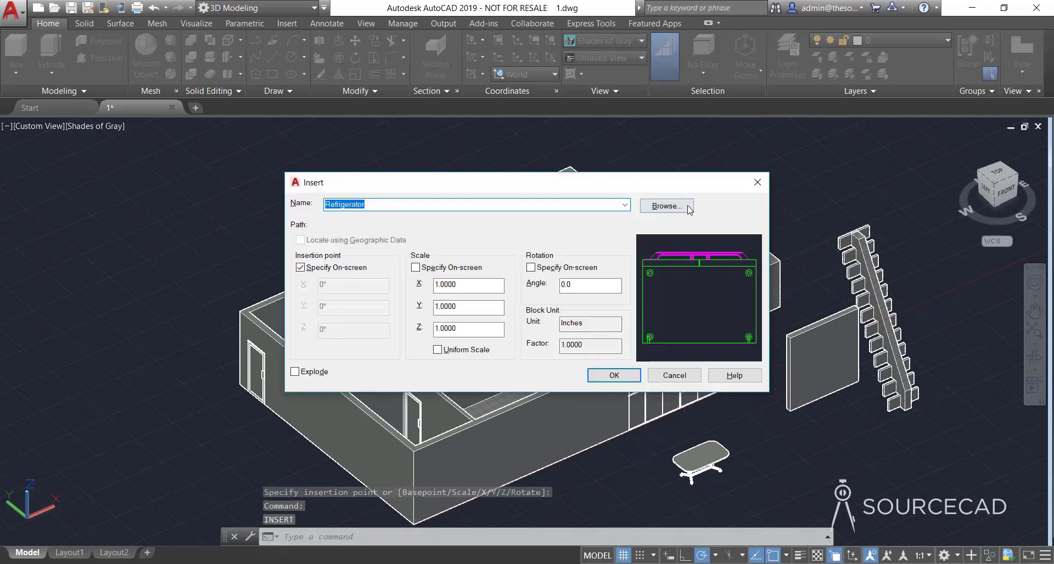
left_click(688, 207)
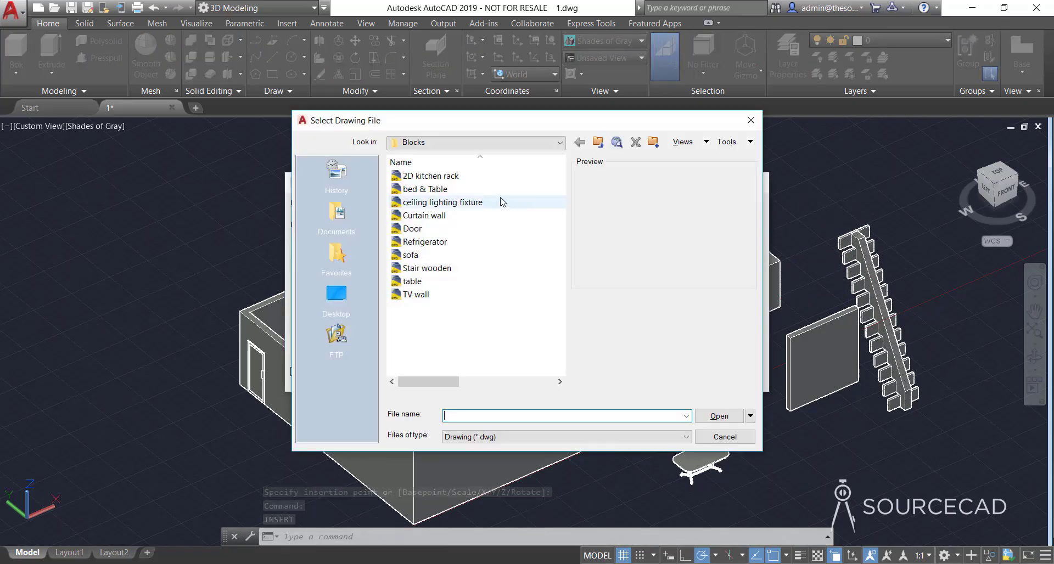
left_click(482, 190)
left_click(722, 418)
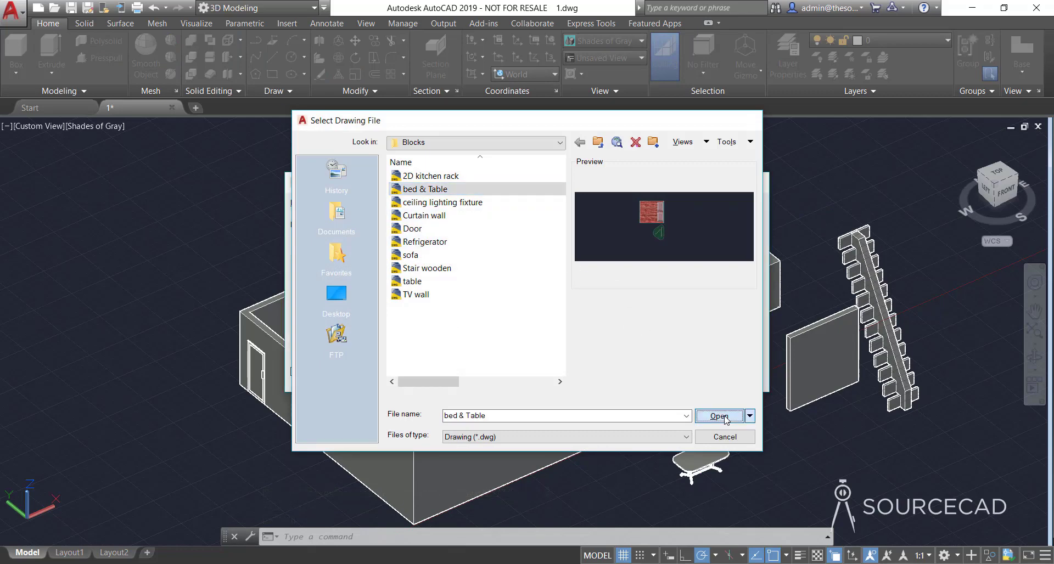
left_click(634, 380)
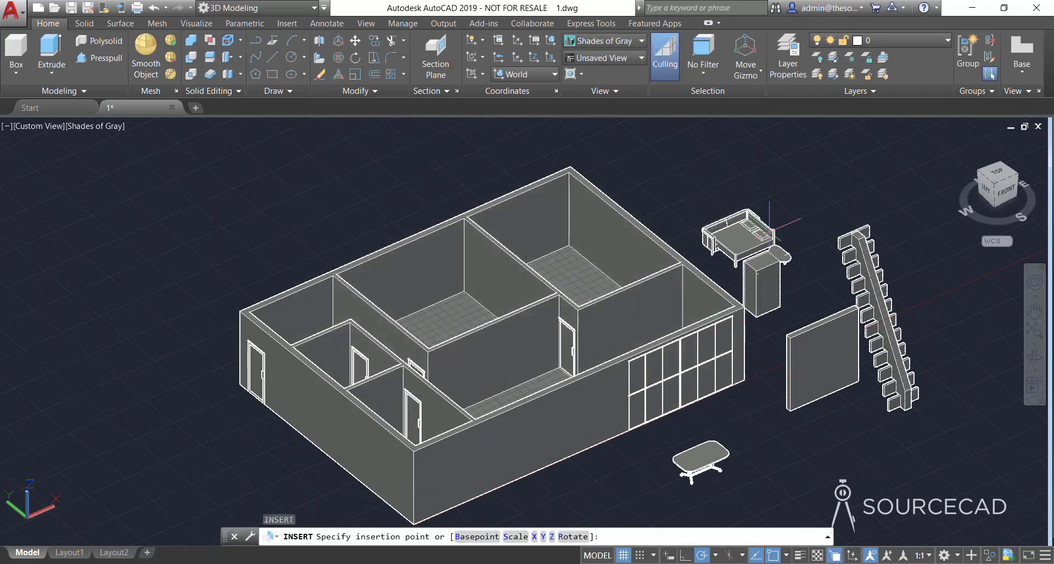
left_click(791, 186)
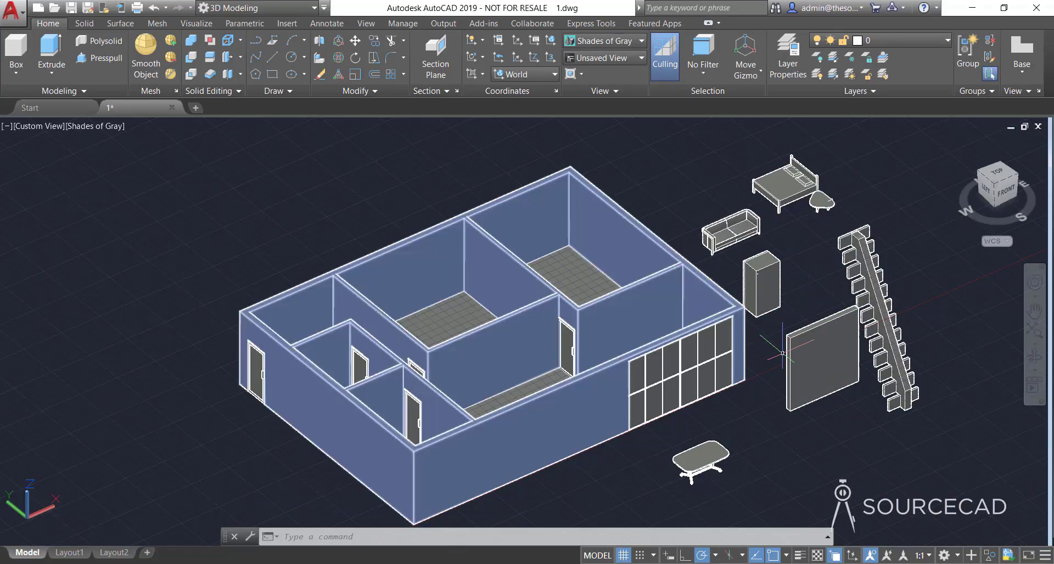
- Rotate the TV wall block with 3D Rotate a quarter turn about its vertical axis, so its TV side faces the house
left_click(817, 347)
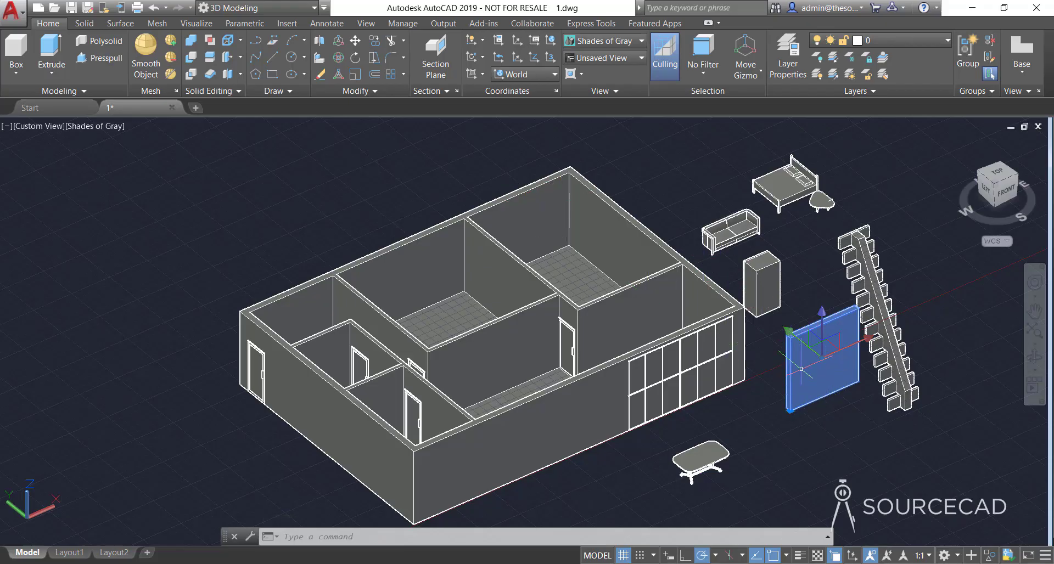
left_click(340, 61)
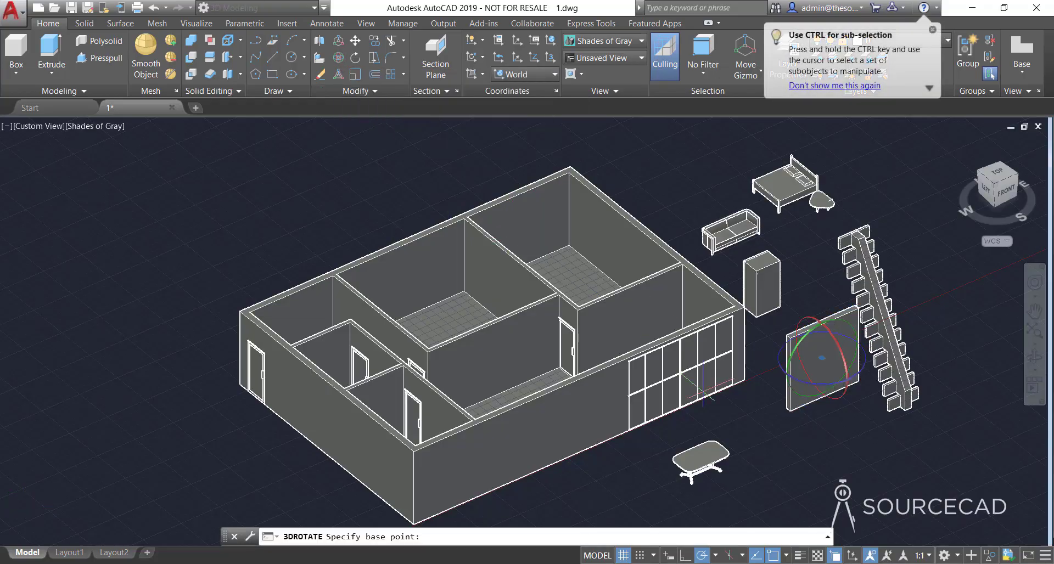
left_click(782, 359)
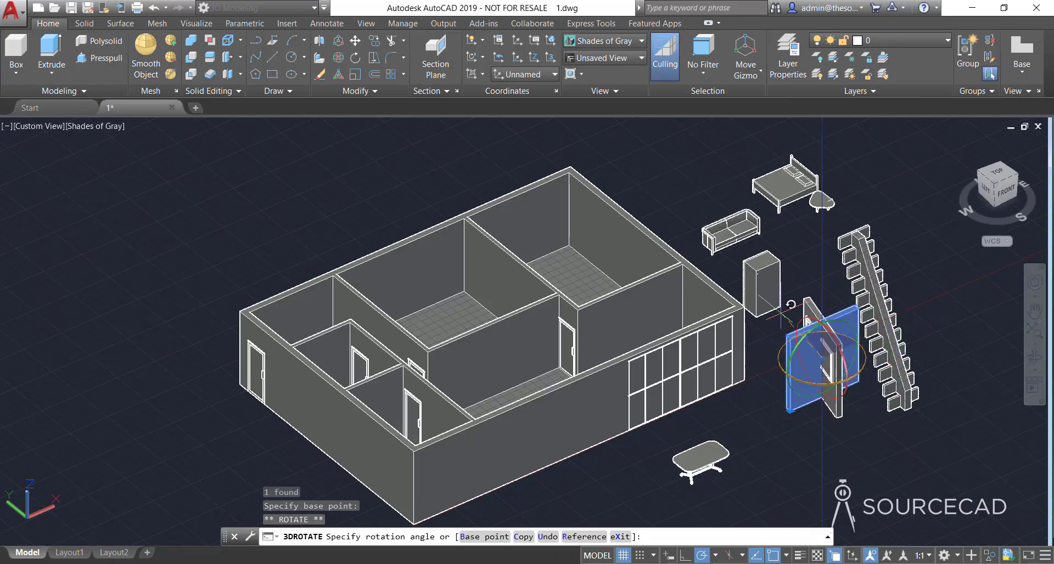
left_click(690, 238)
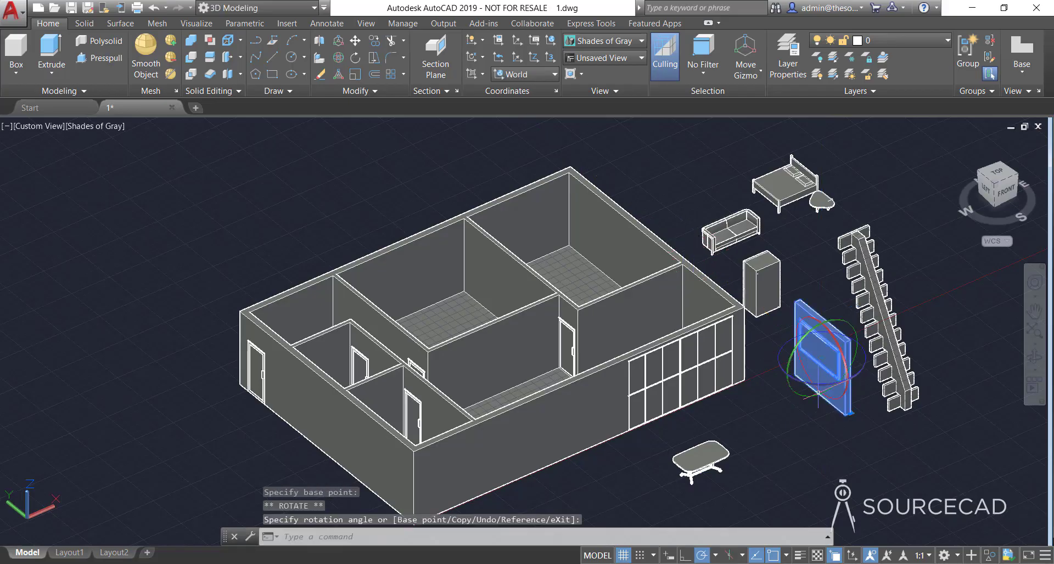
key("Escape")
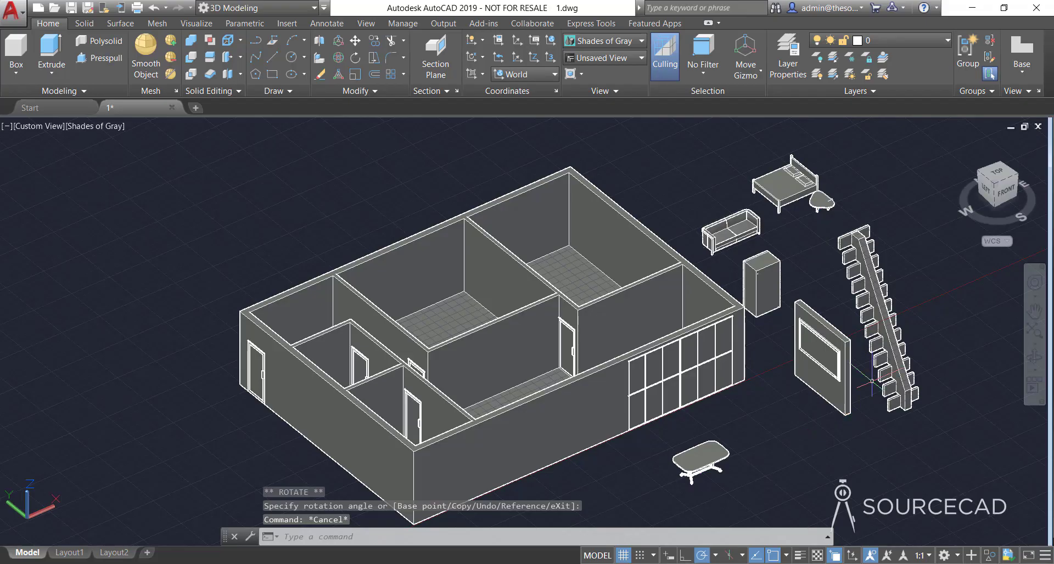
- Explode the TV wall block so its wall panel and TV become separate objects
scroll(864, 379, "down", 3)
scroll(859, 378, "up", 1)
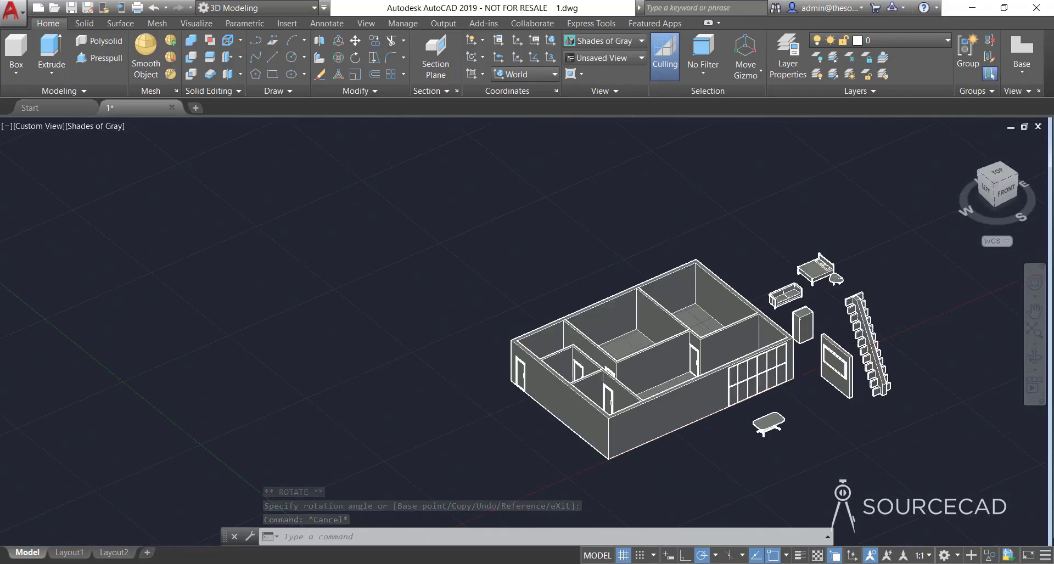
scroll(859, 378, "up", 5)
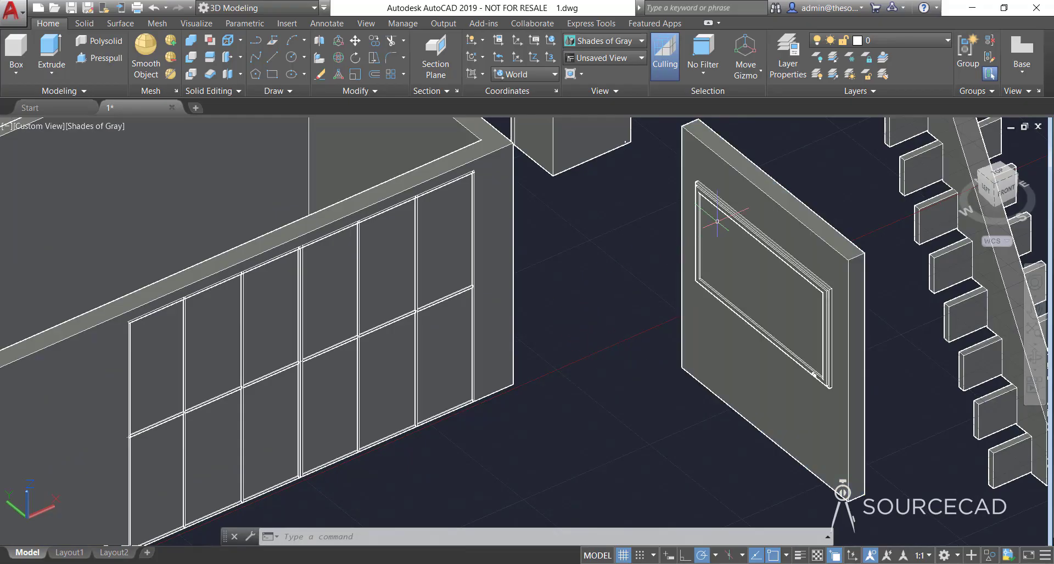
mouse_move(751, 198)
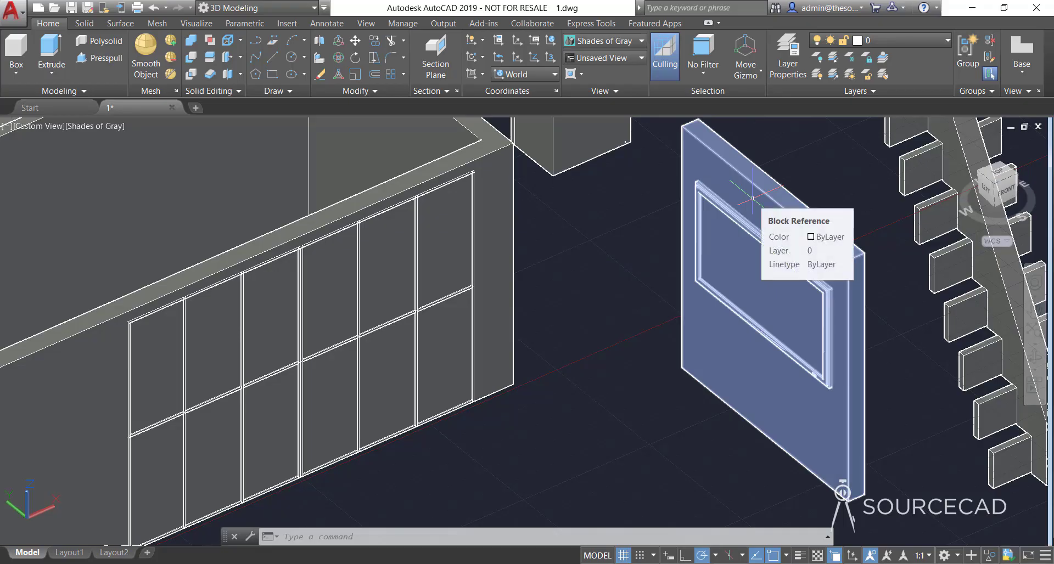
left_click(752, 198)
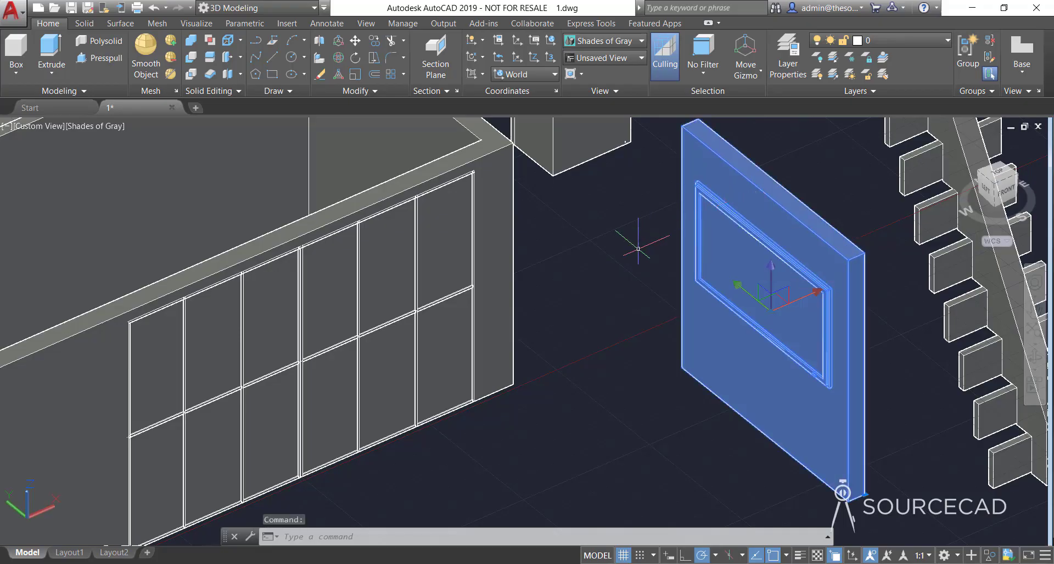
type("x")
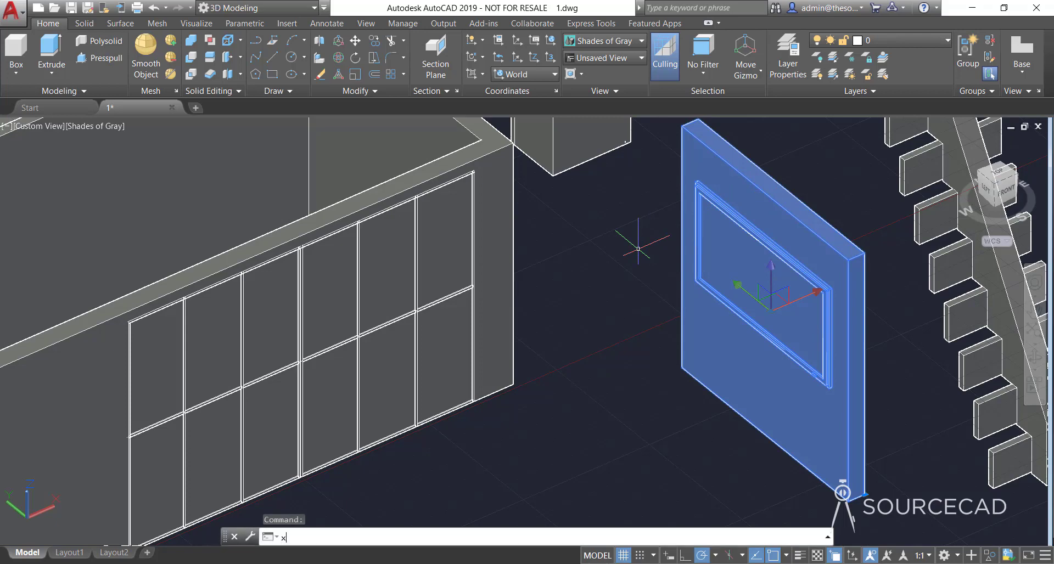
key("Return")
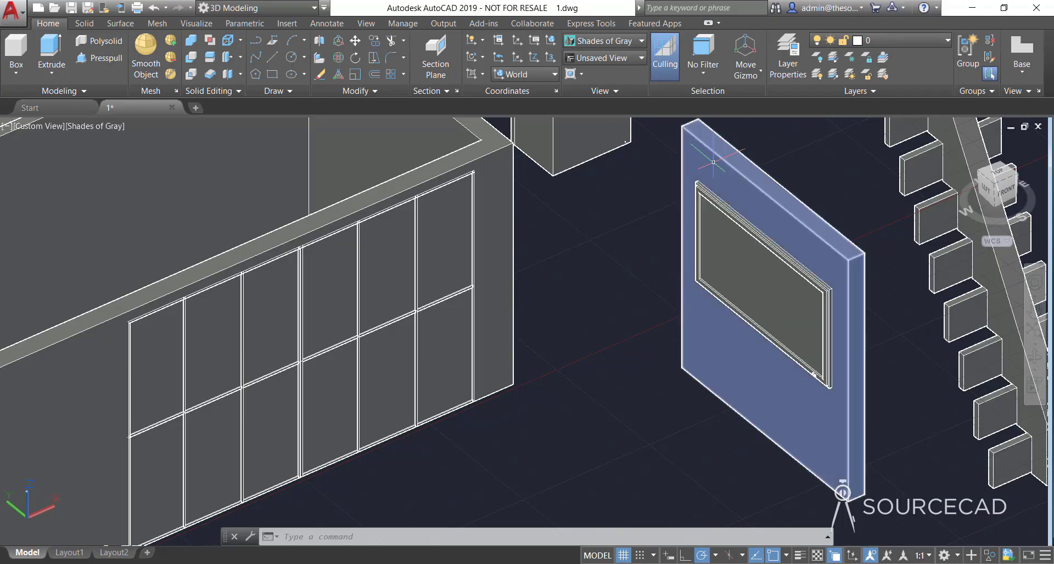
- Switch the visual style to 2D Wireframe and Presspull one narrow end face of the TV wall panel outward by 6"
mouse_move(713, 160)
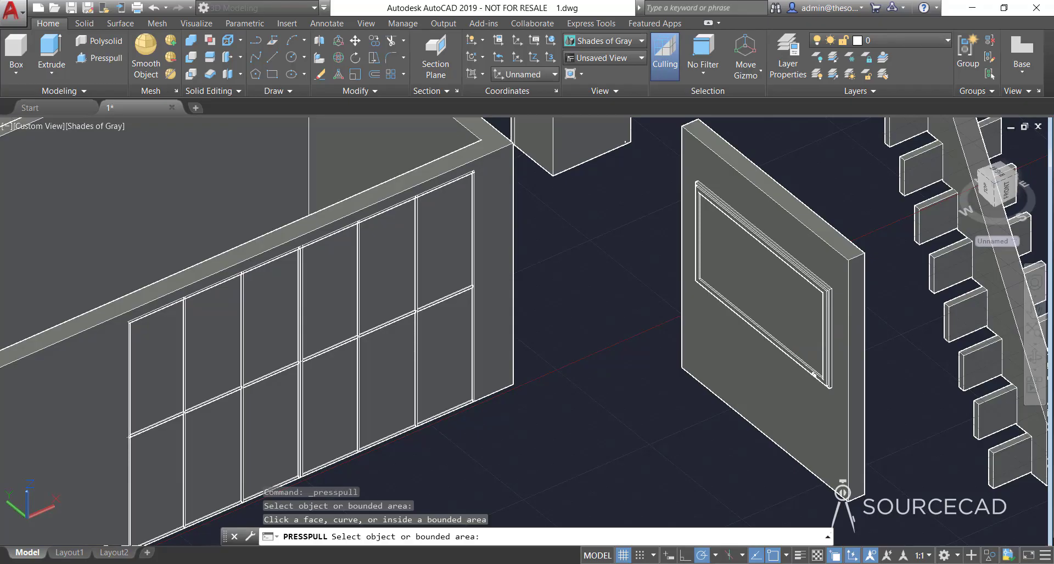
key("Escape")
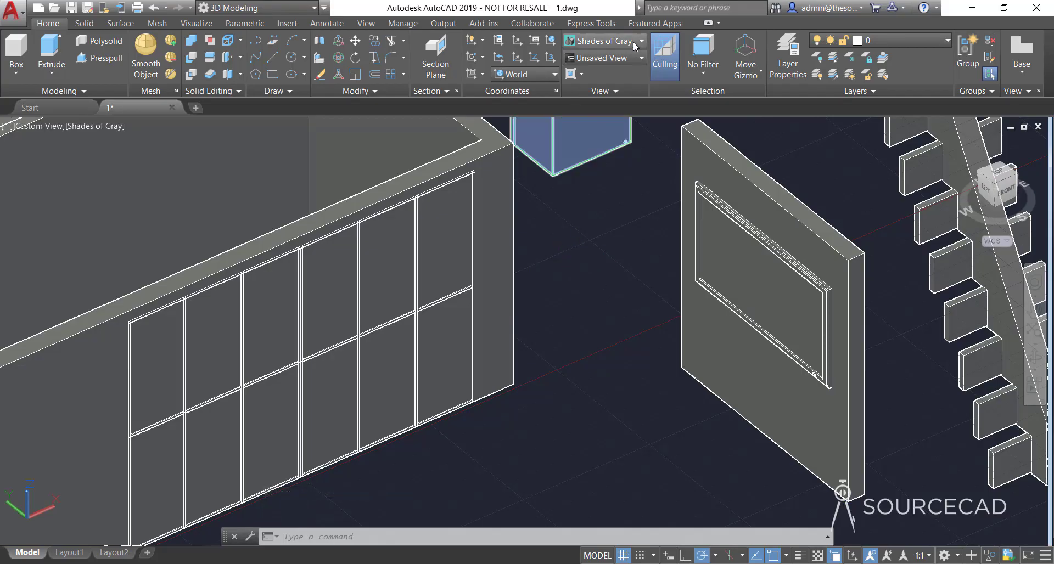
left_click(633, 42)
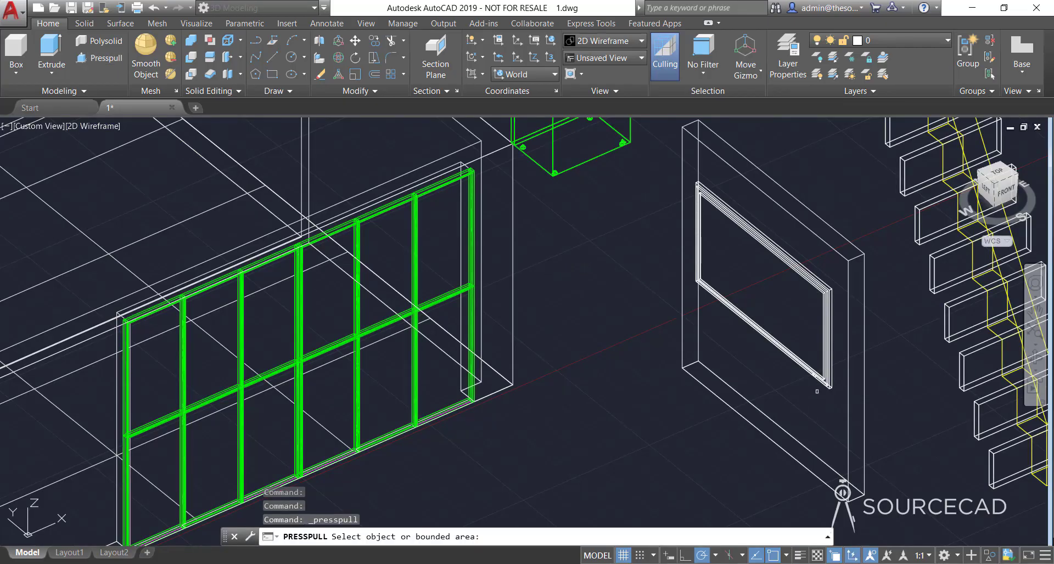
left_click(857, 324)
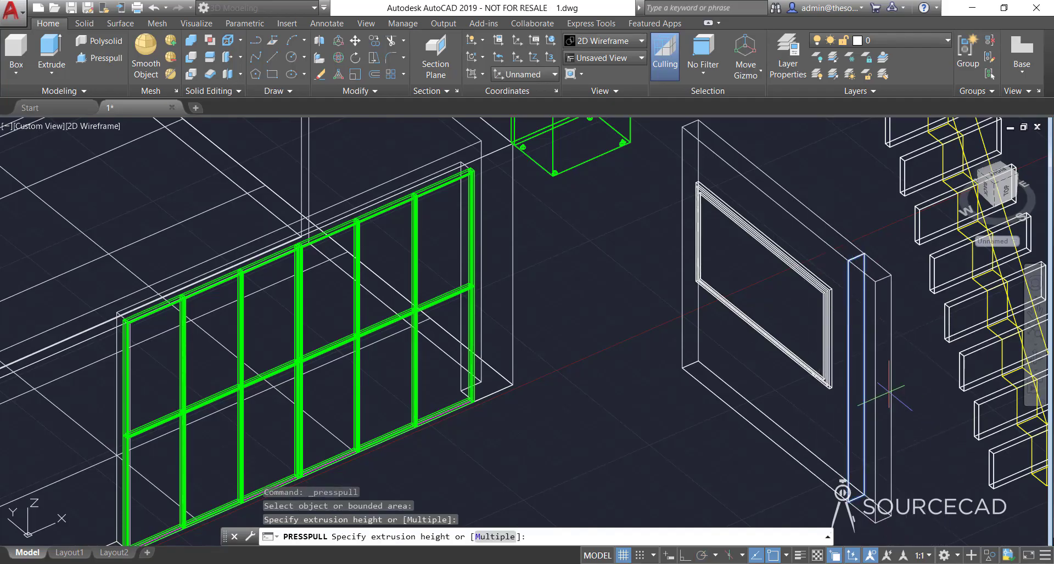
type("6")
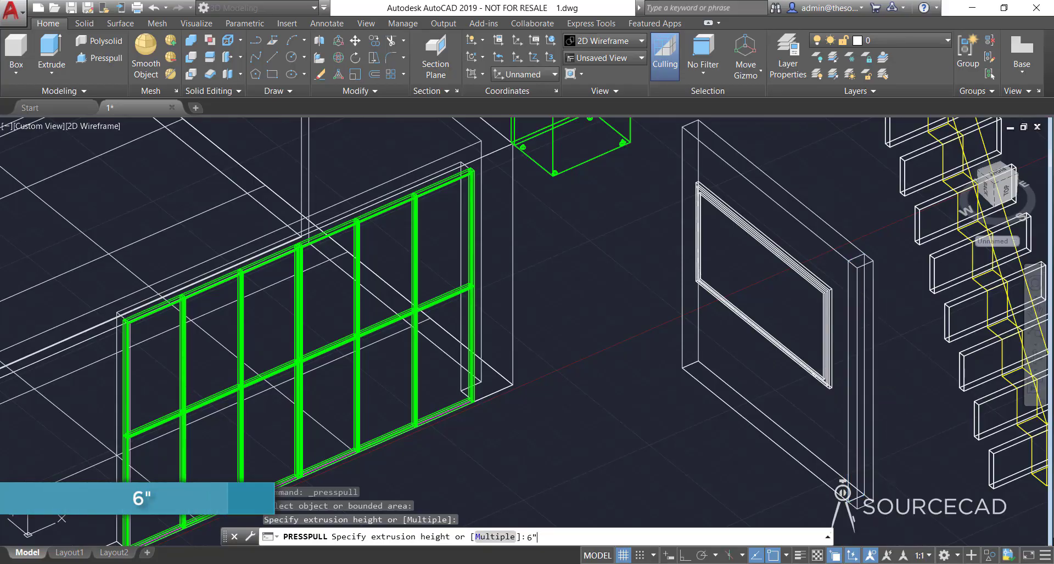
type("\"")
key("Return")
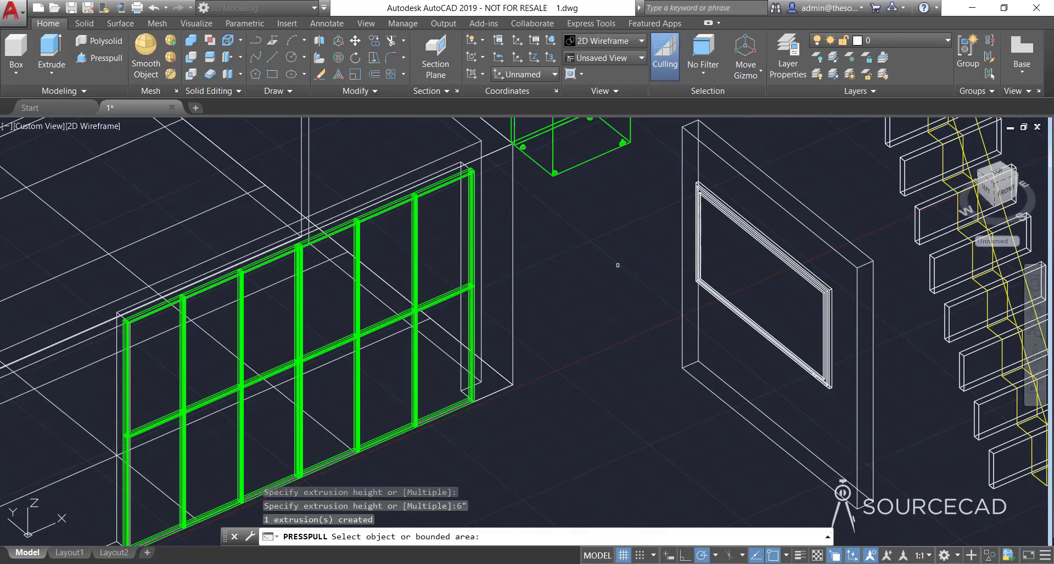
- Presspull the opposite narrow end face of the TV wall panel outward by 6"
middle_click_drag(617, 265, 889, 336, "shift")
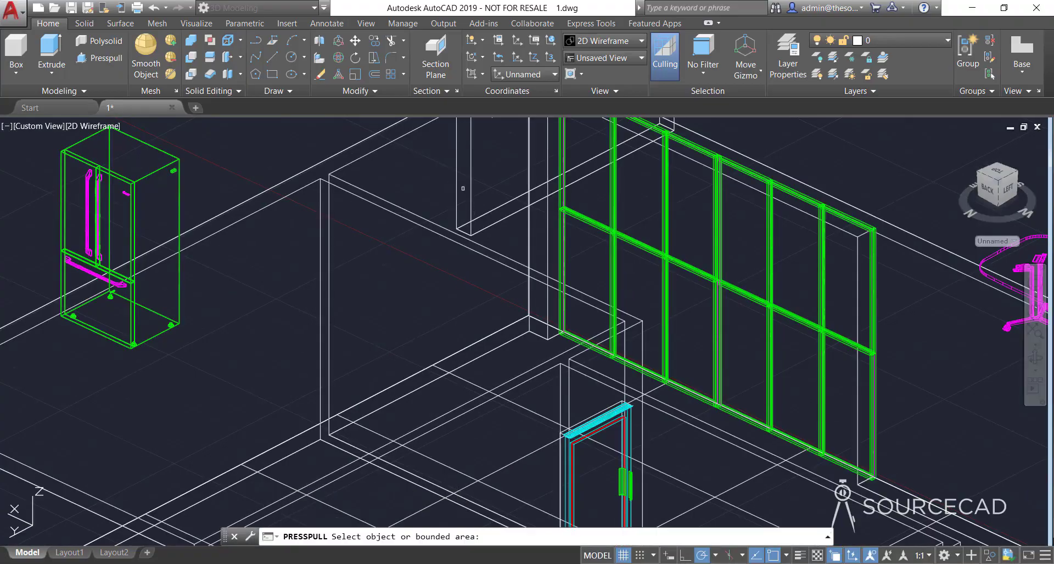
middle_click_drag(453, 180, 524, 446)
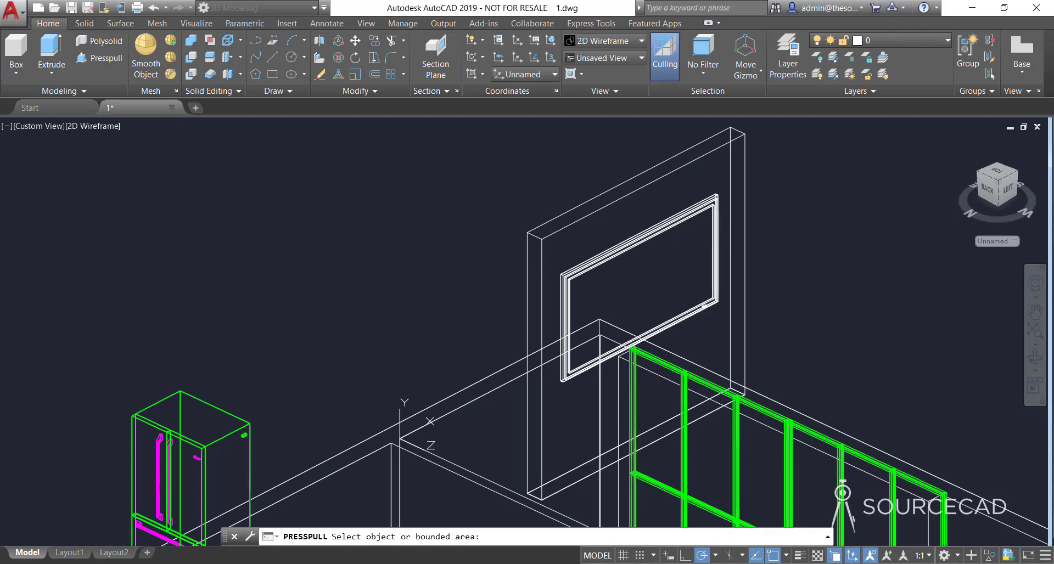
left_click(534, 351)
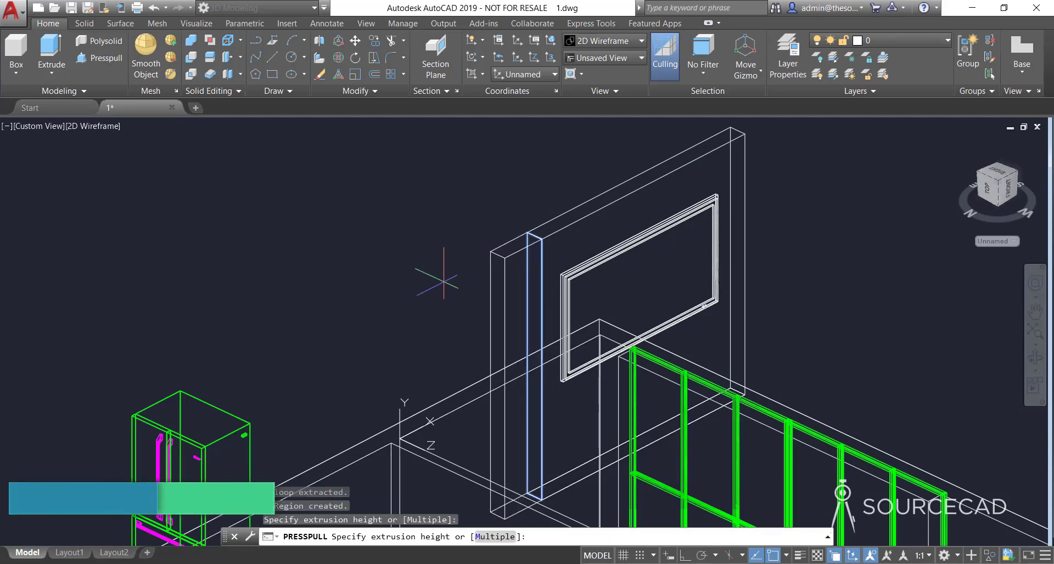
type("6\"")
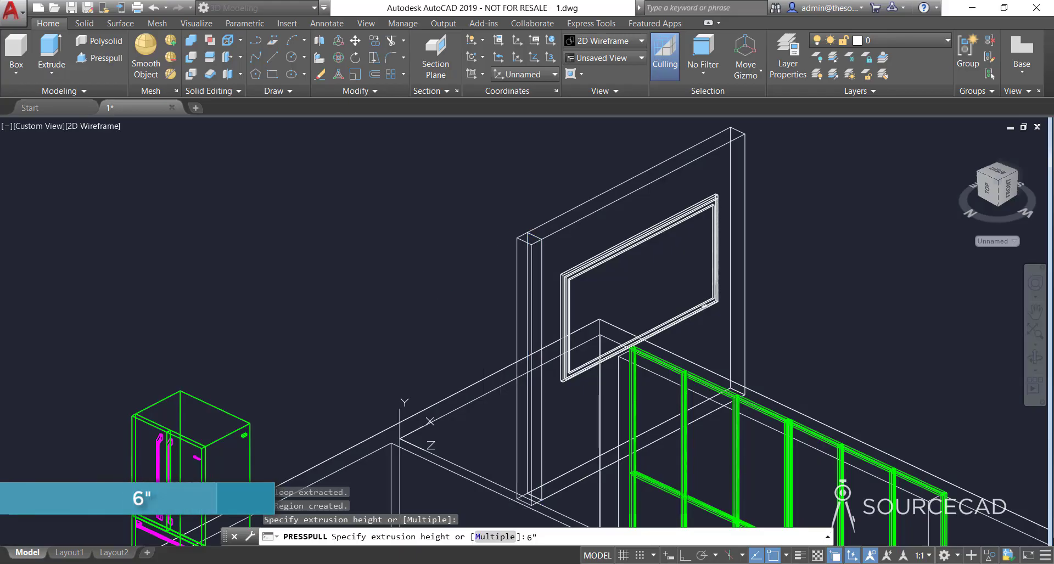
key("Return")
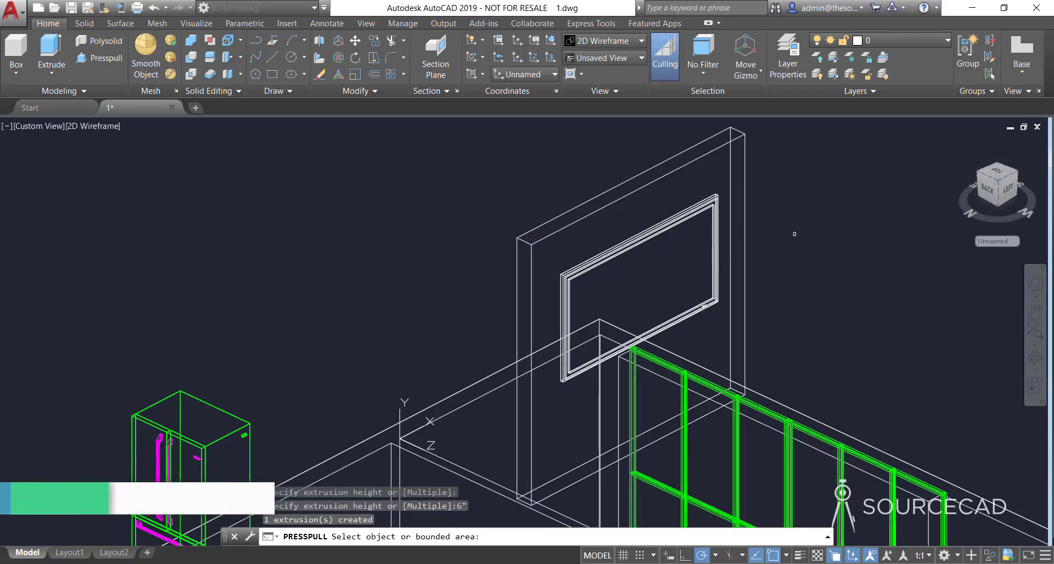
key("Escape")
key("Escape")
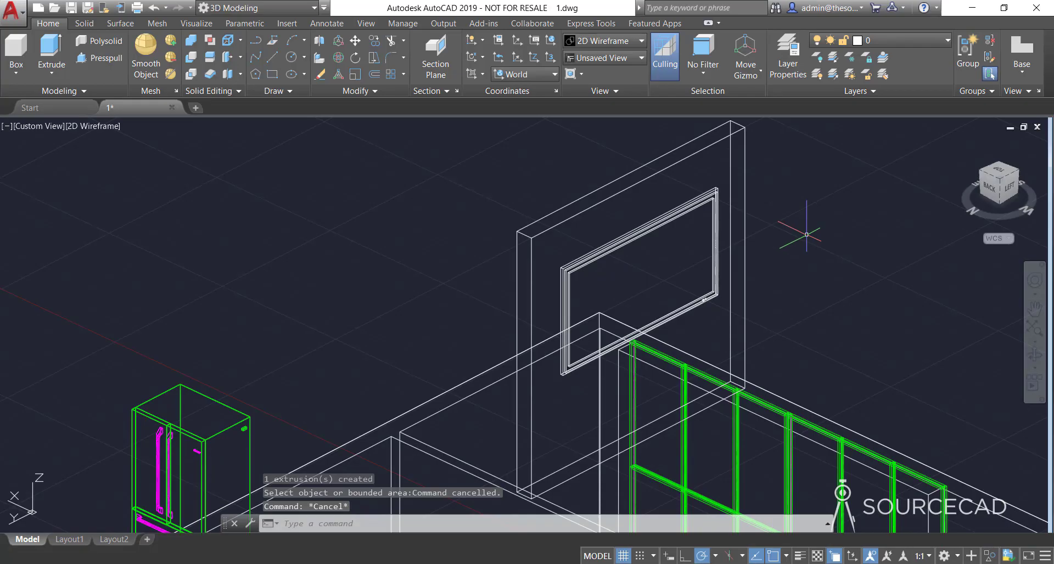
- Set the visual style to Shaded with edges
scroll(807, 234, "down", 2)
middle_click_drag(807, 332, 690, 285)
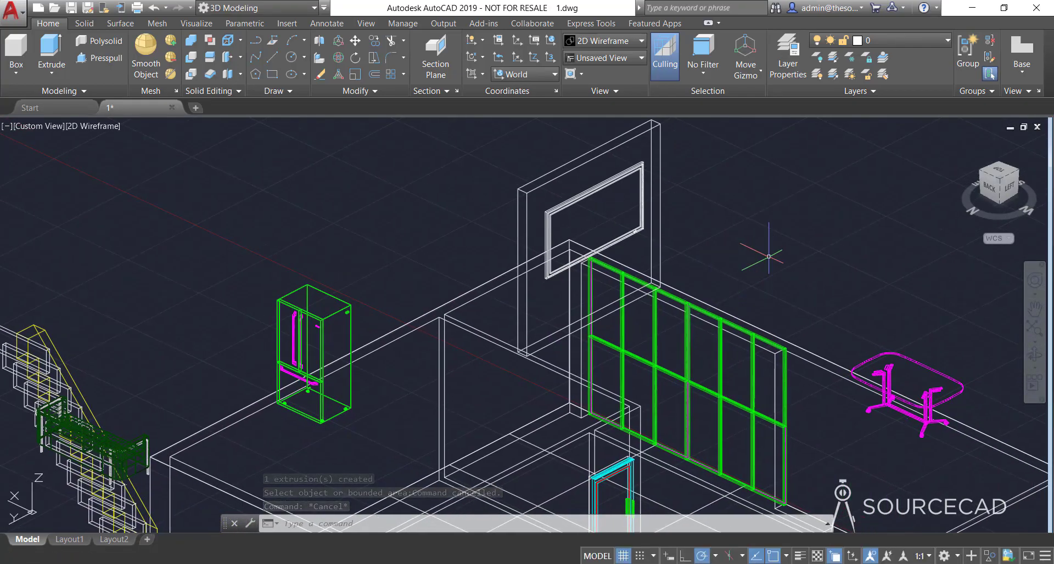
left_click(628, 43)
left_click(646, 121)
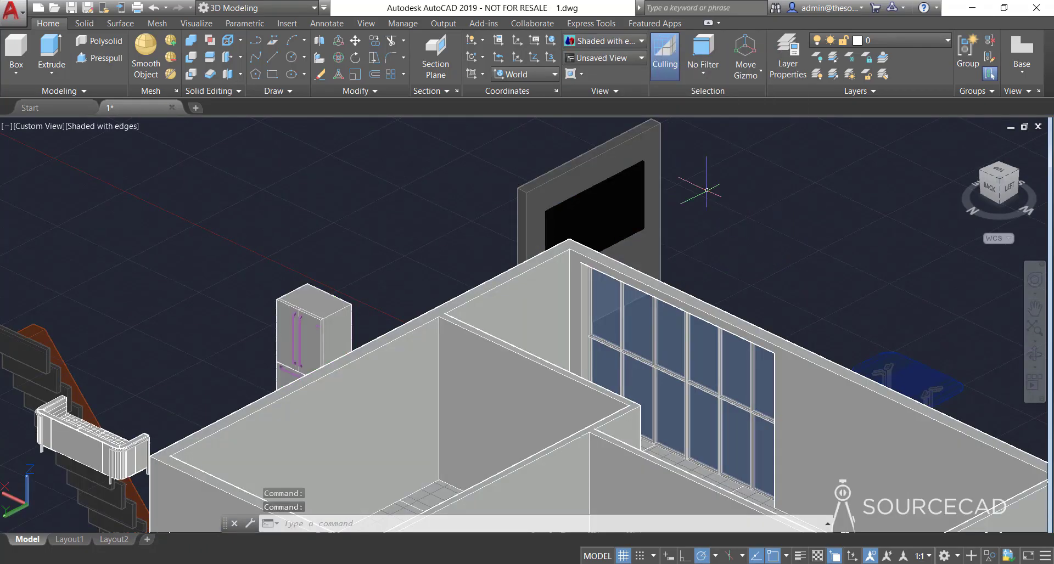
- Move the TV and its wall panel together into the room beside the curtain wall, matching the panel's top corner to the room's top corner
left_click(629, 153)
left_click(629, 177)
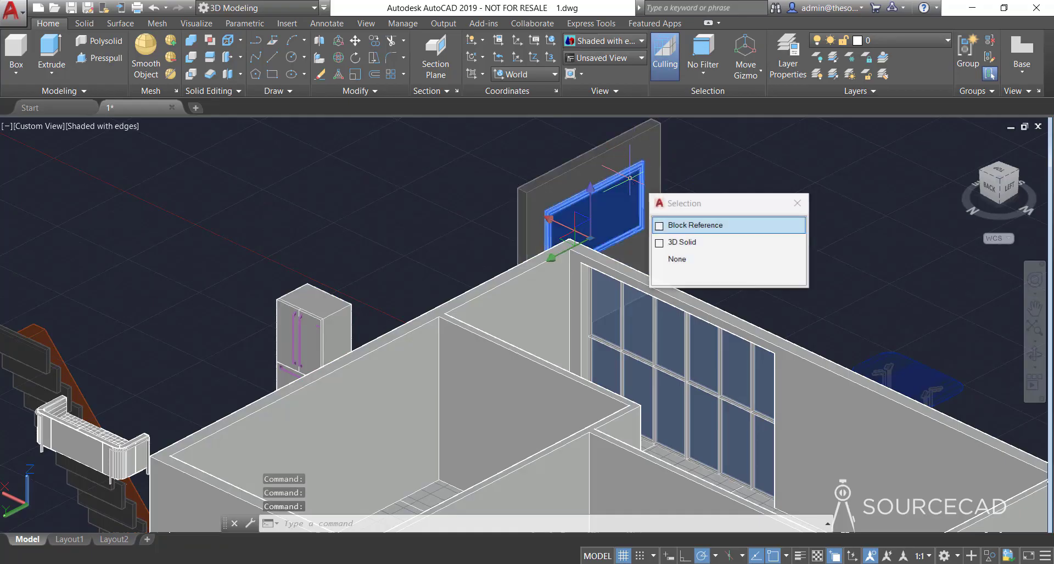
left_click(685, 228)
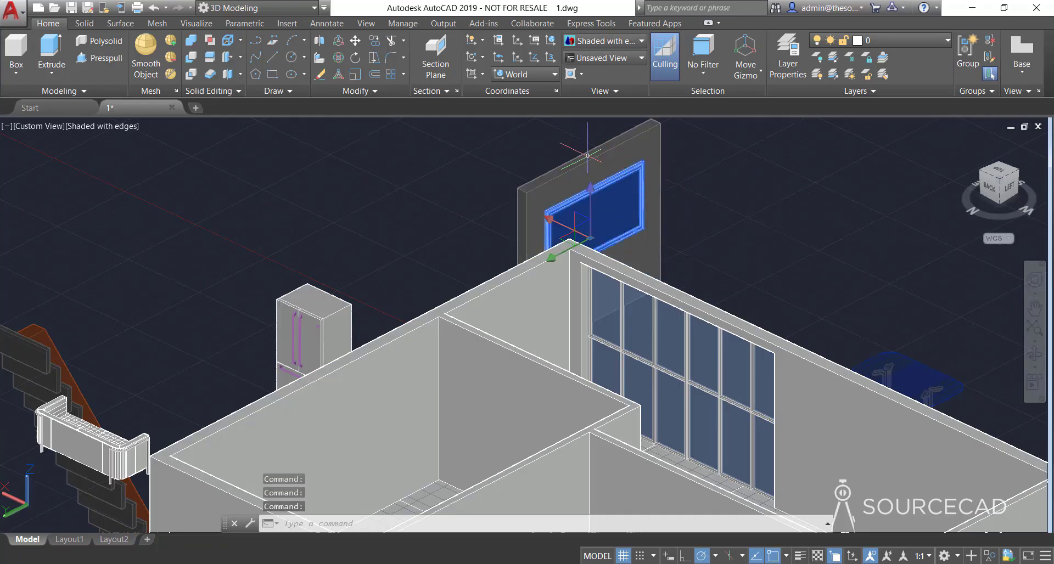
left_click(711, 183)
left_click(578, 143)
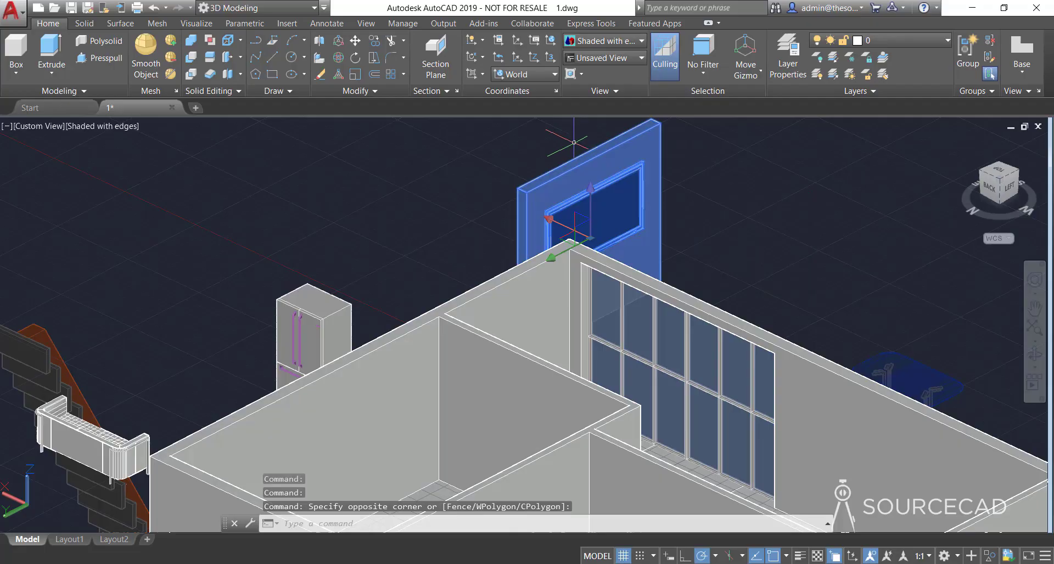
left_click(355, 40)
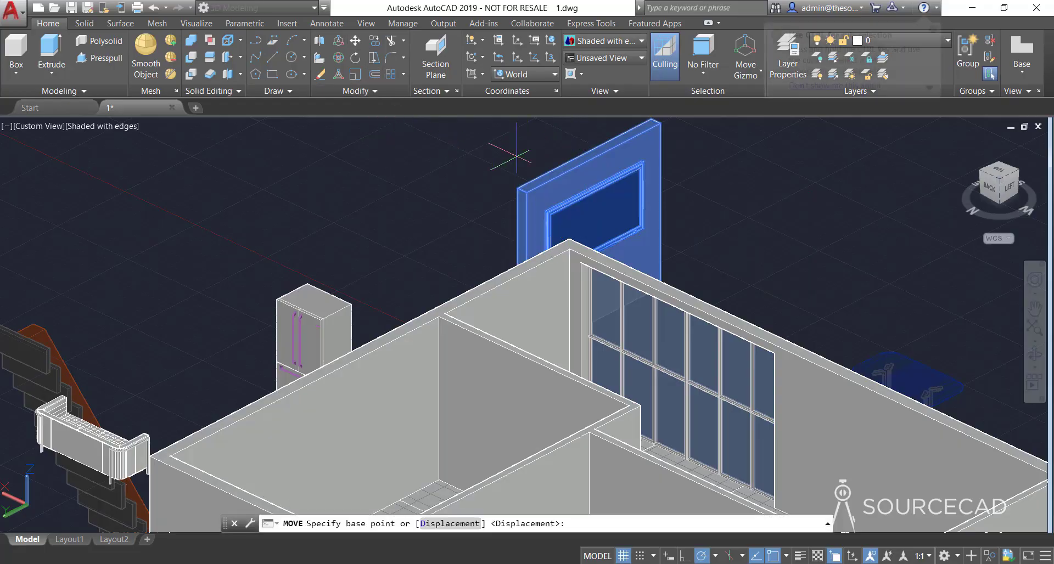
middle_click_drag(559, 161, 560, 183)
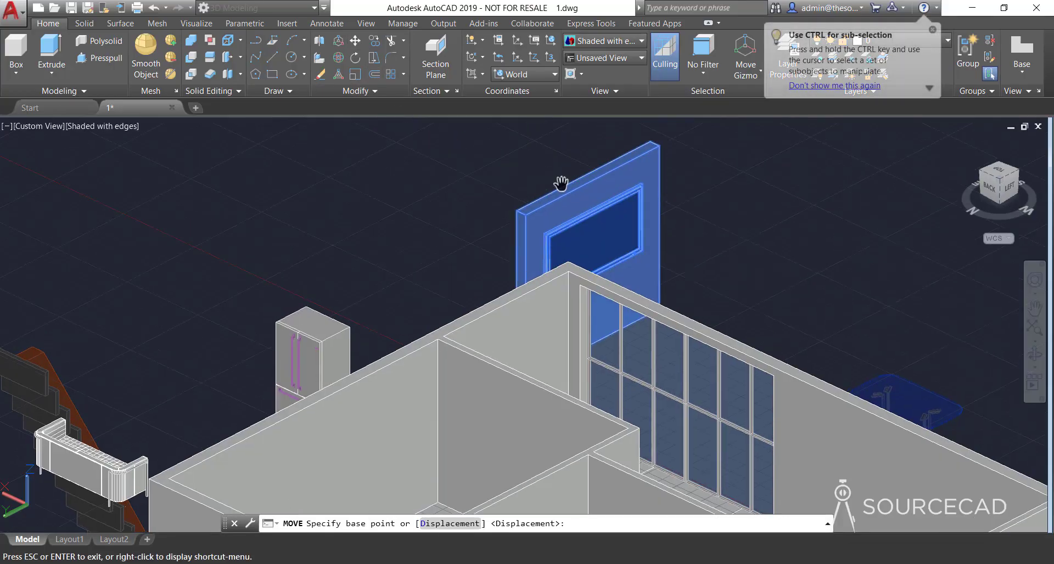
left_click(516, 210)
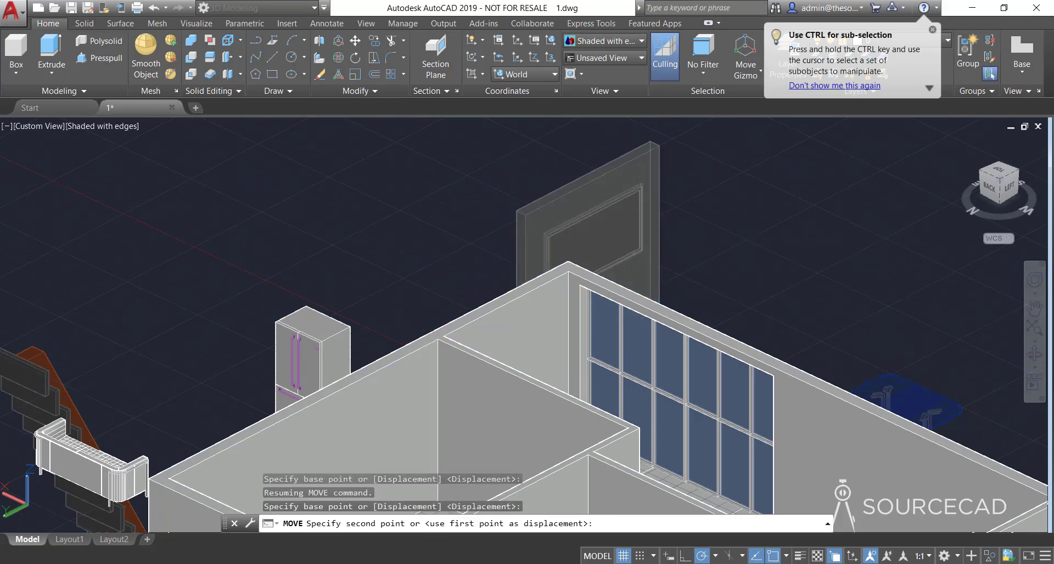
left_click(569, 264)
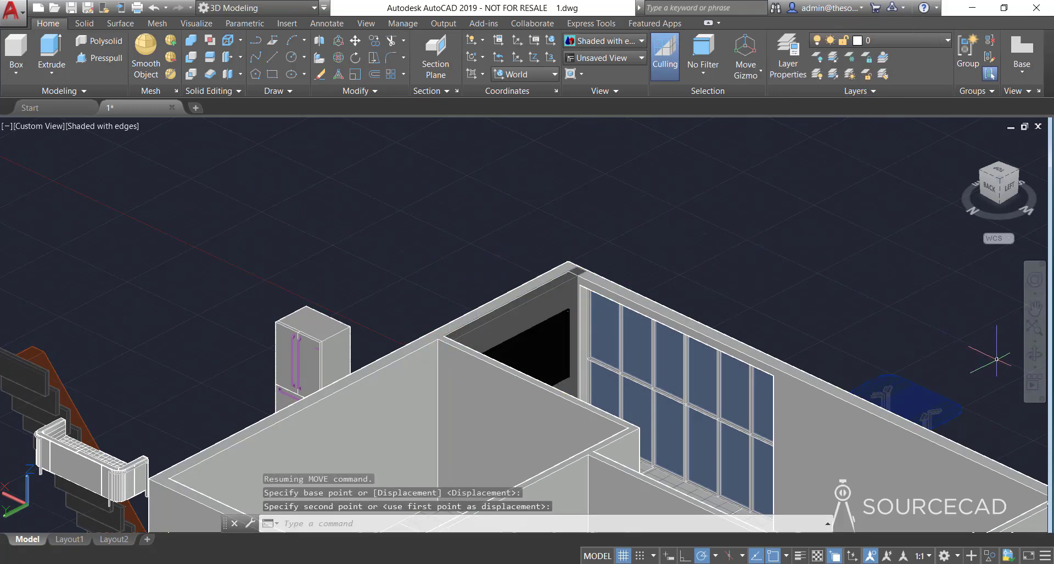
- Move only the TV wall panel 3" in the 90° direction, away from the curtain wall
left_click(1034, 367)
left_click(963, 390)
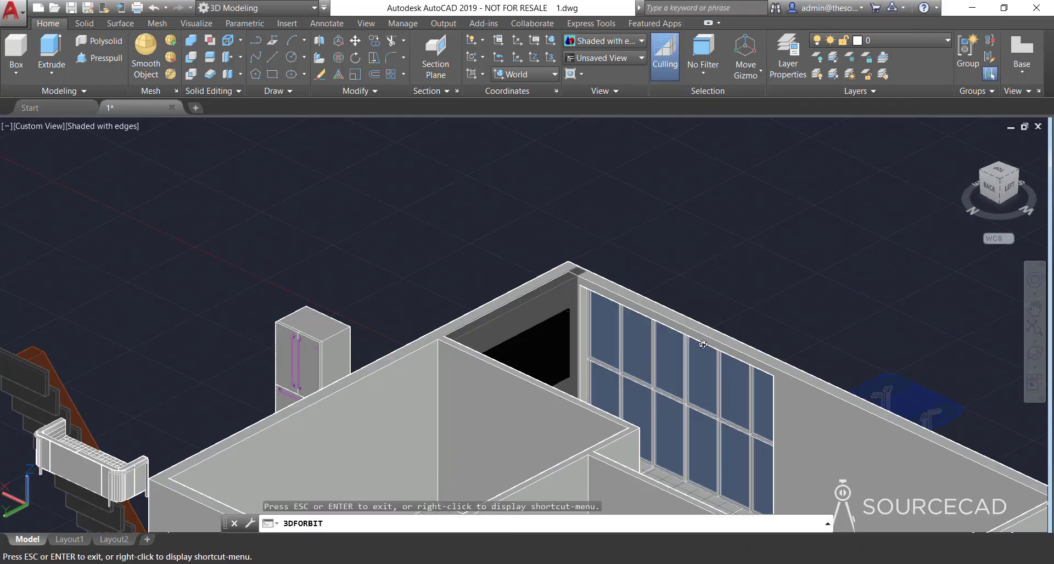
left_click_drag(587, 392, 560, 212)
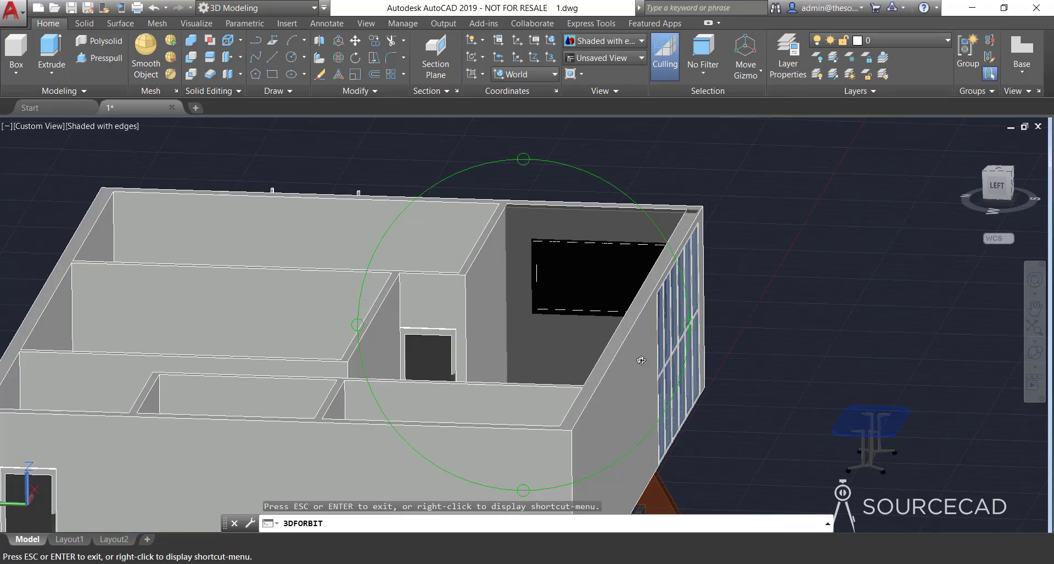
left_click_drag(530, 308, 609, 288)
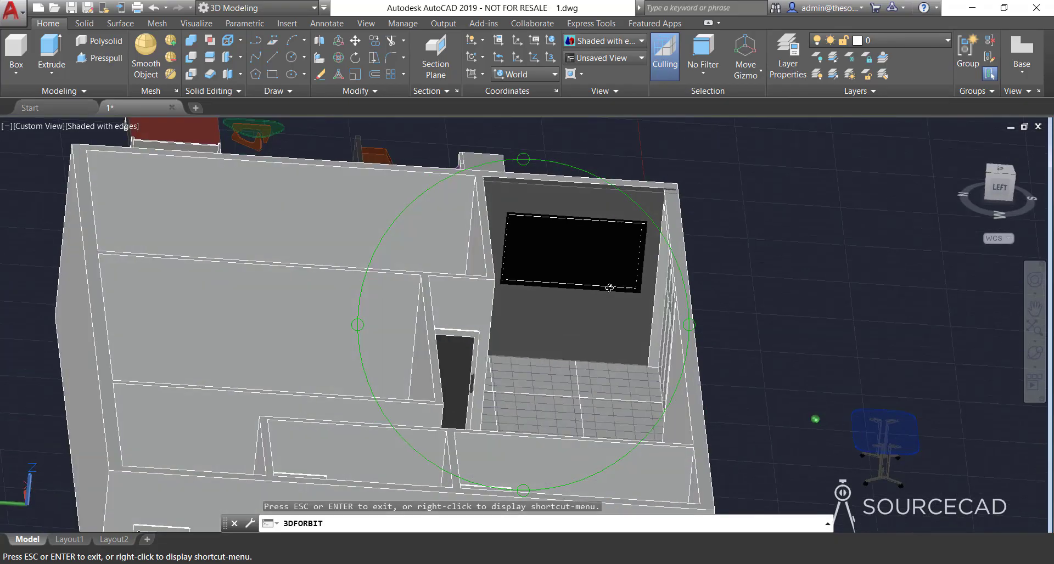
left_click_drag(621, 234, 580, 253)
key("Escape")
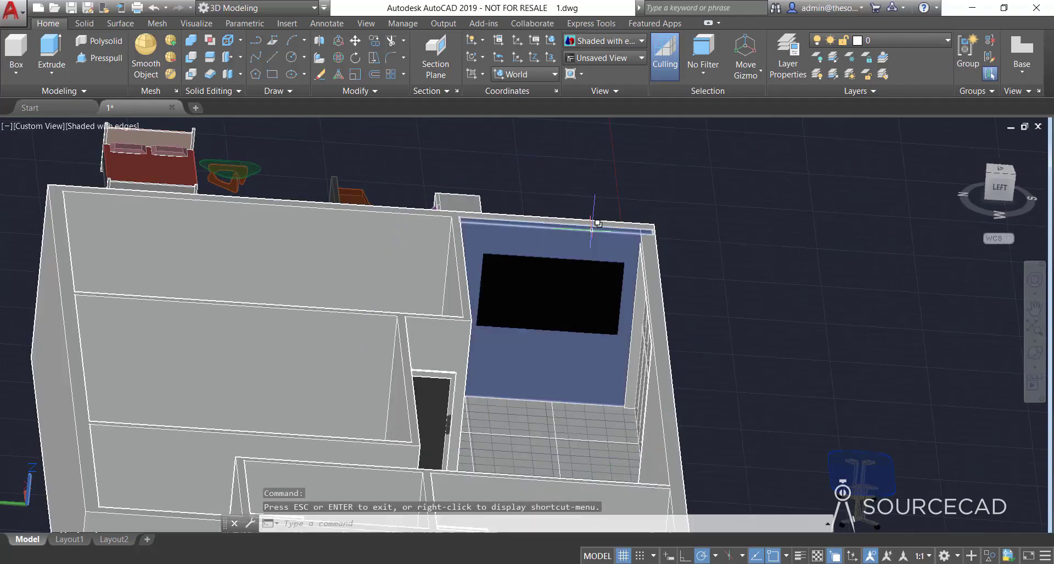
left_click(595, 237)
left_click(635, 285)
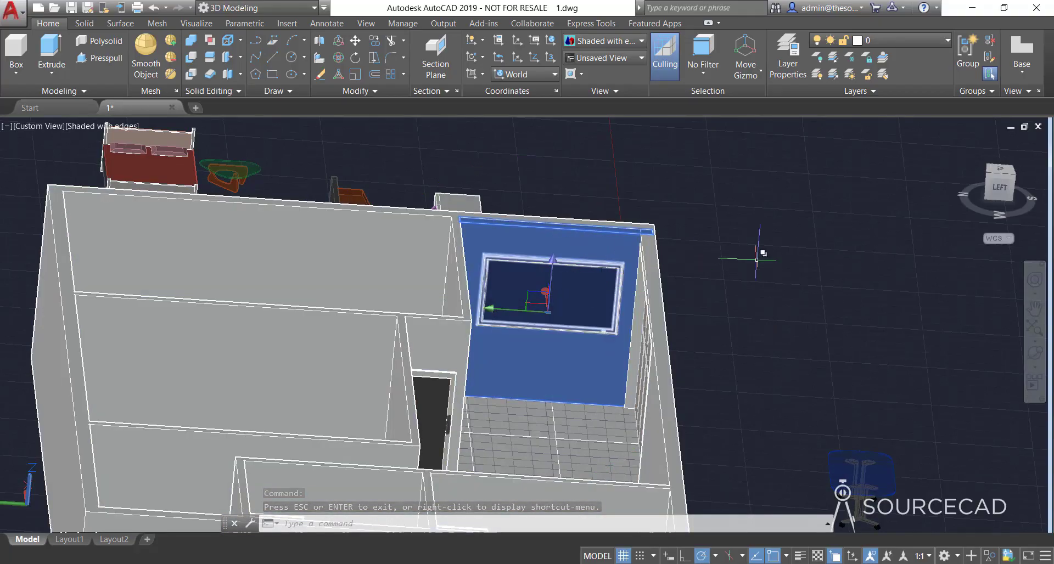
left_click(355, 40)
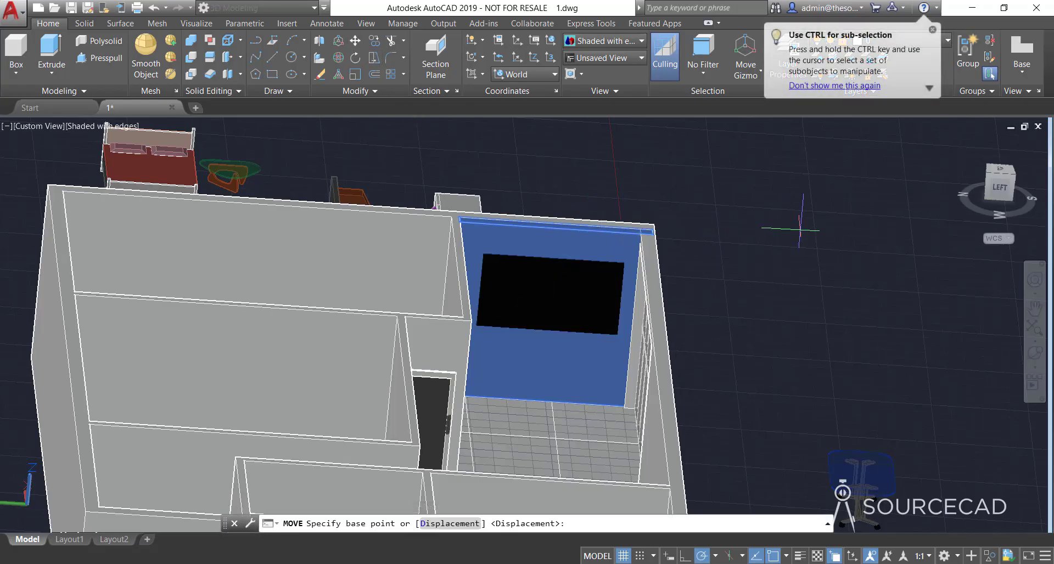
left_click(806, 222)
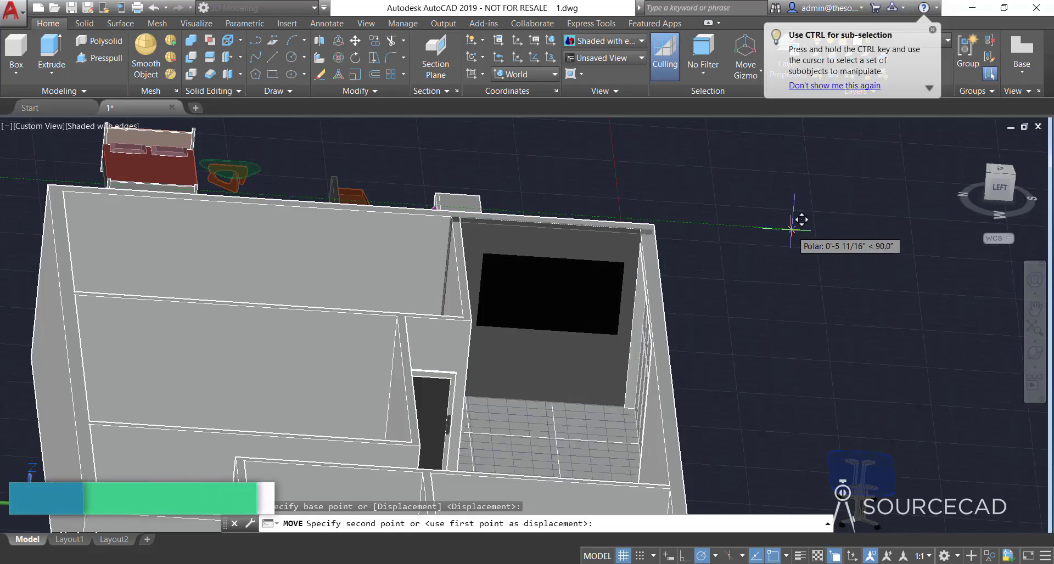
type("3\"")
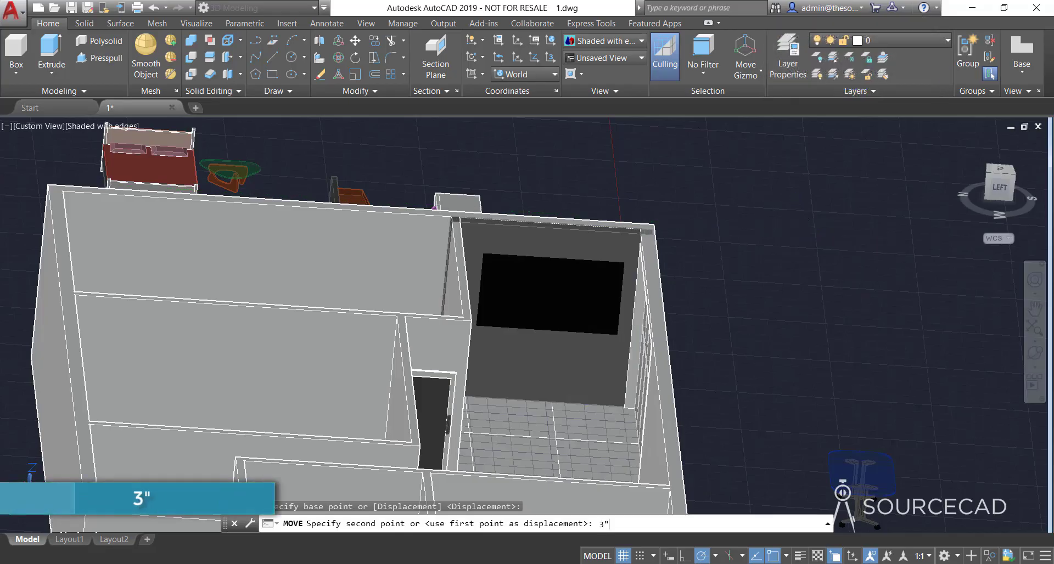
key("Return")
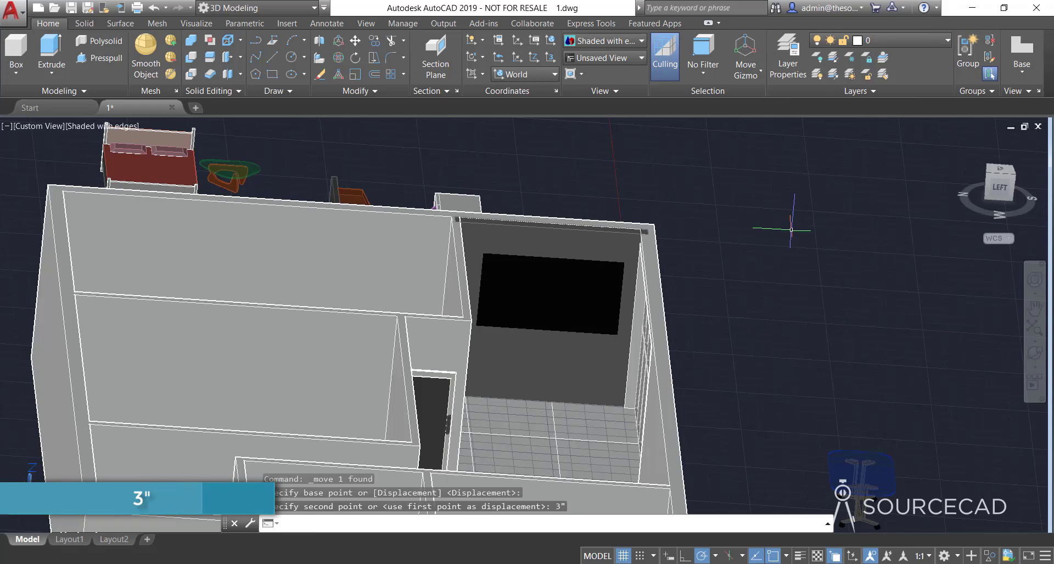
key("Escape")
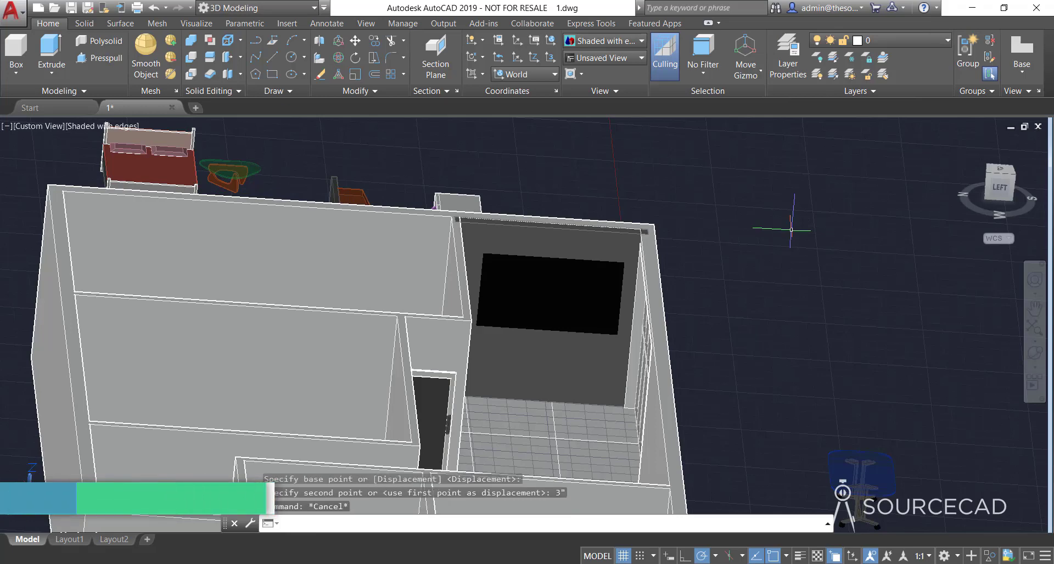
scroll(728, 286, "down", 2)
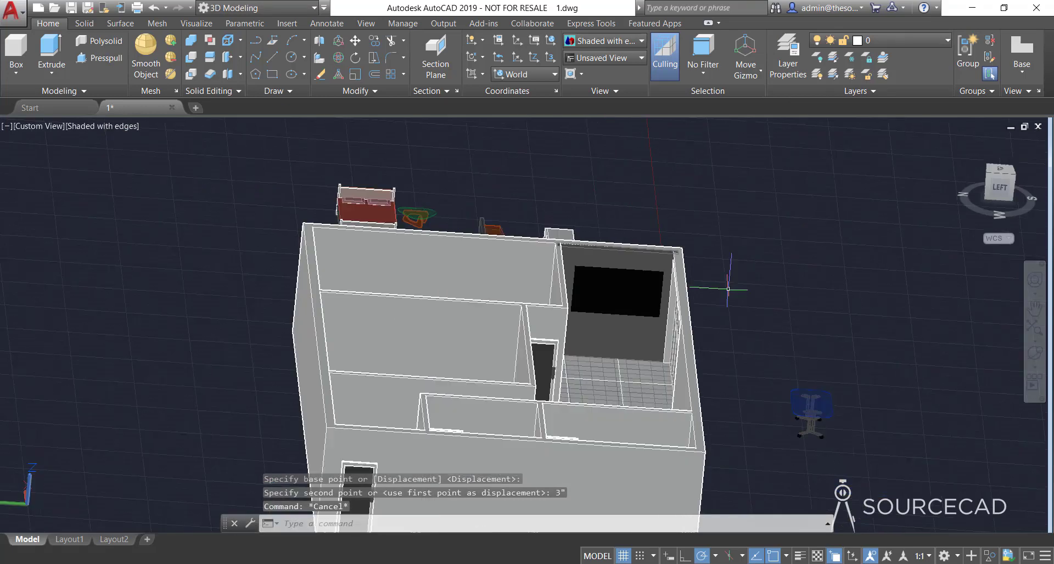
left_click(1035, 354)
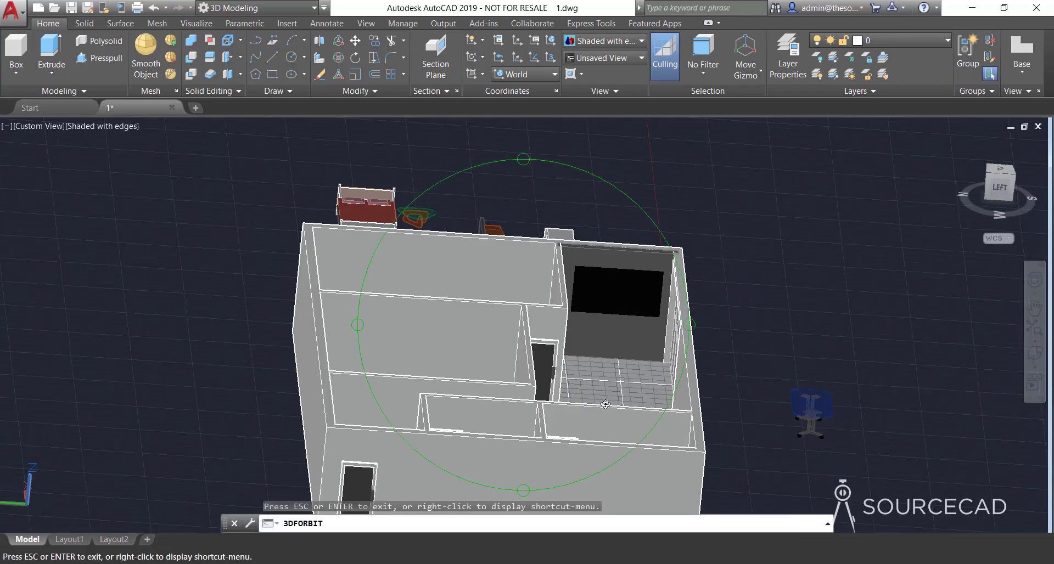
left_click_drag(558, 406, 467, 428)
key("Escape")
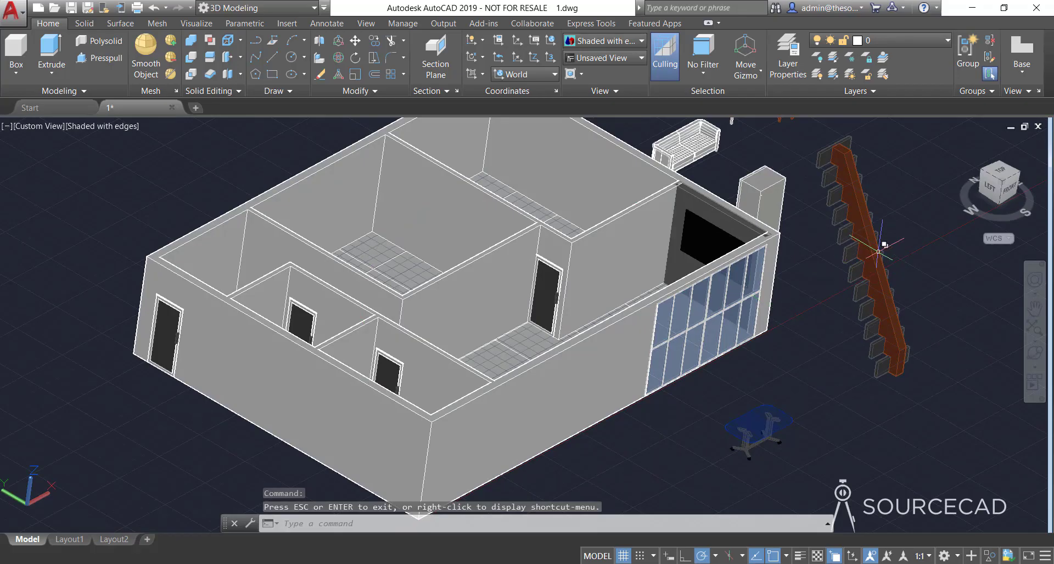
middle_click_drag(731, 120, 791, 320, "shift")
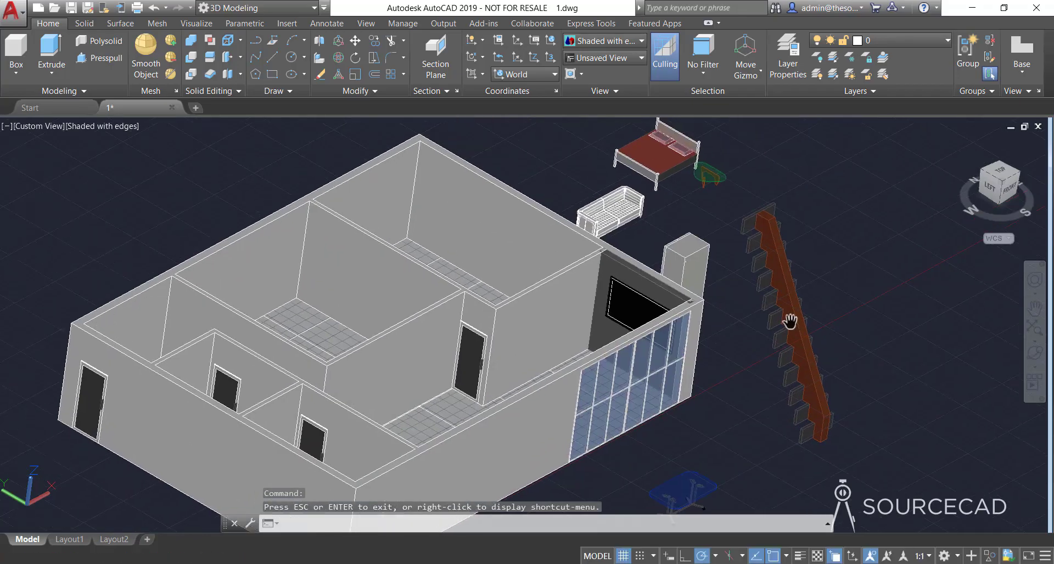
- Rotate the stairs with 3D Rotate, first about the vertical Z axis and then about the Y axis, so the treads lie flat
left_click(781, 263)
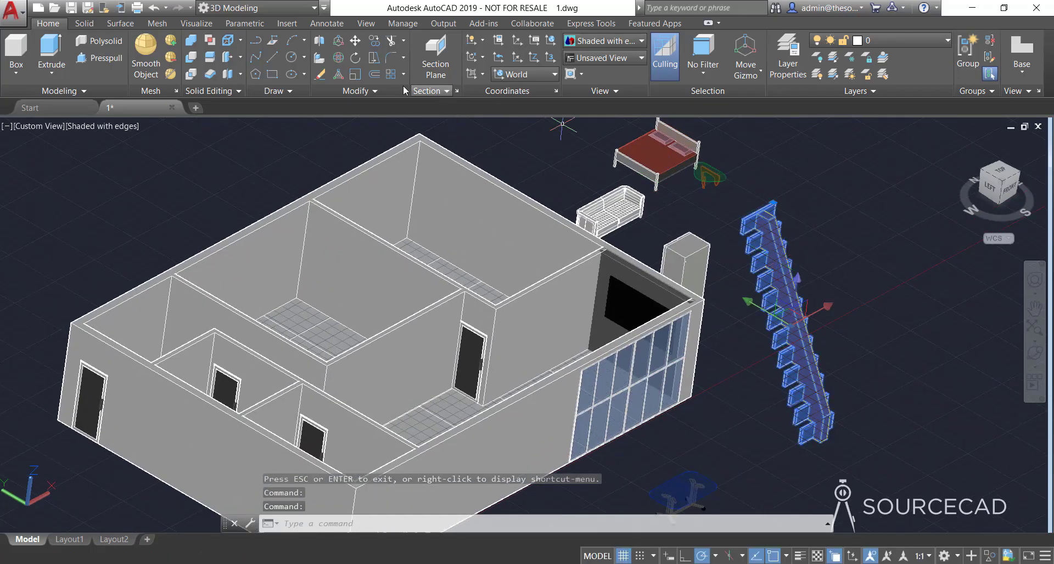
left_click(341, 63)
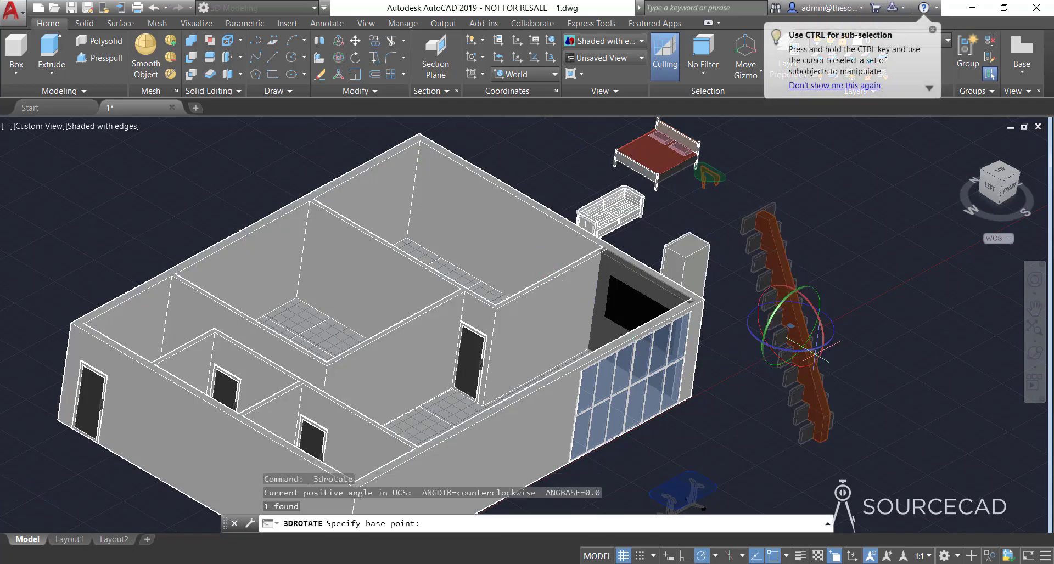
left_click(827, 341)
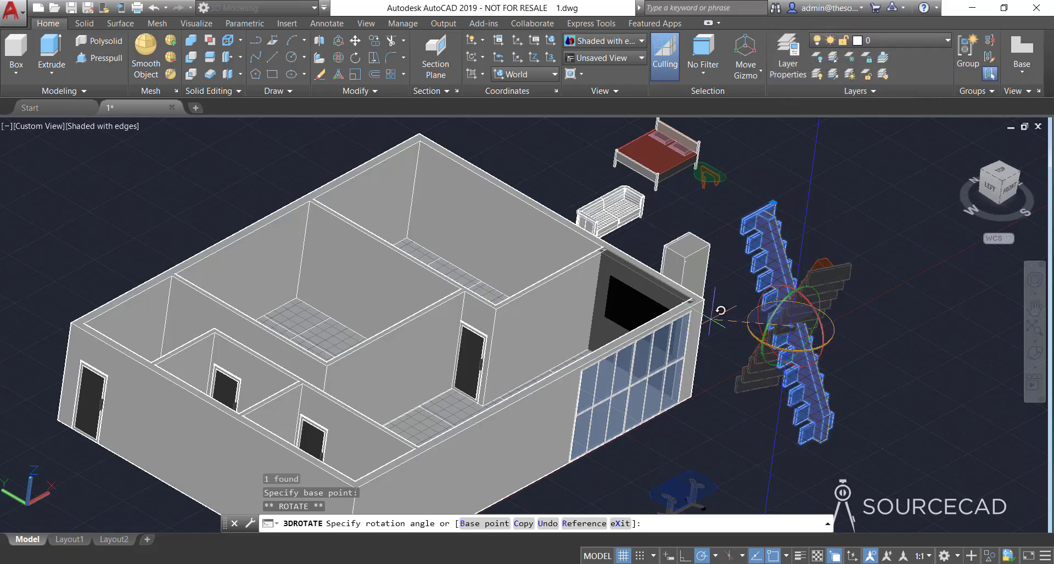
left_click(726, 276)
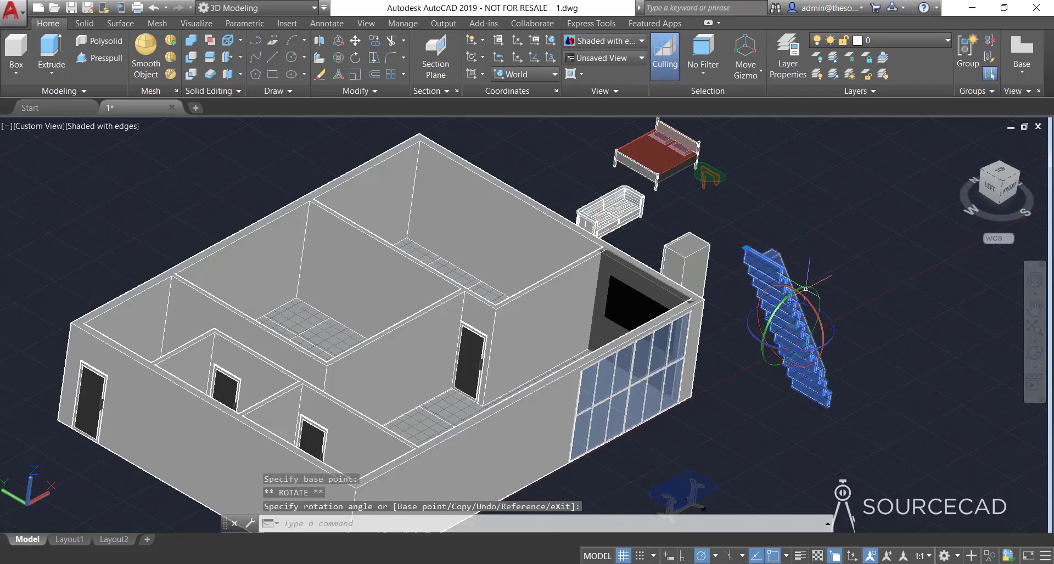
left_click(810, 285)
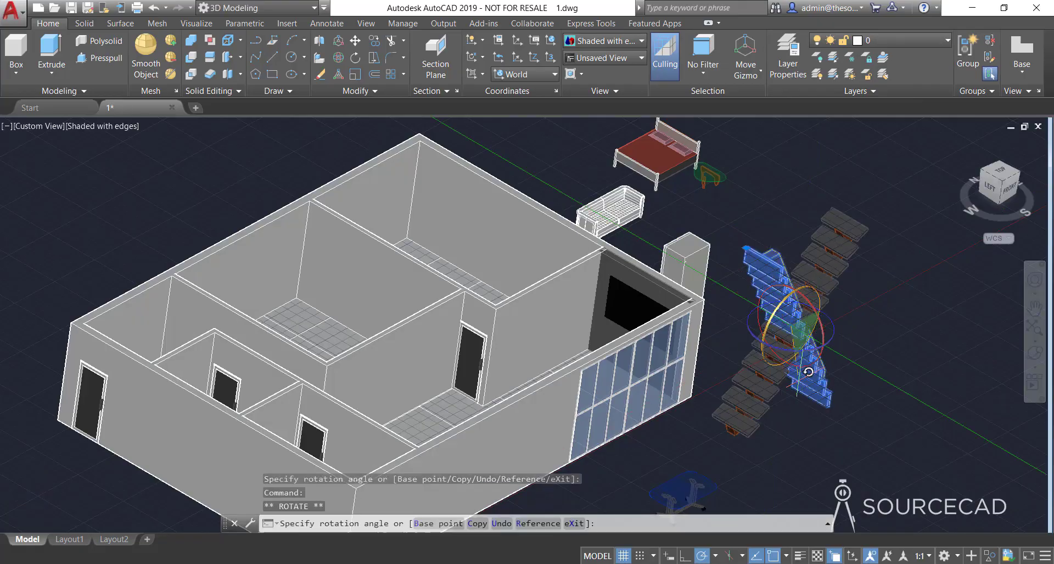
left_click(781, 402)
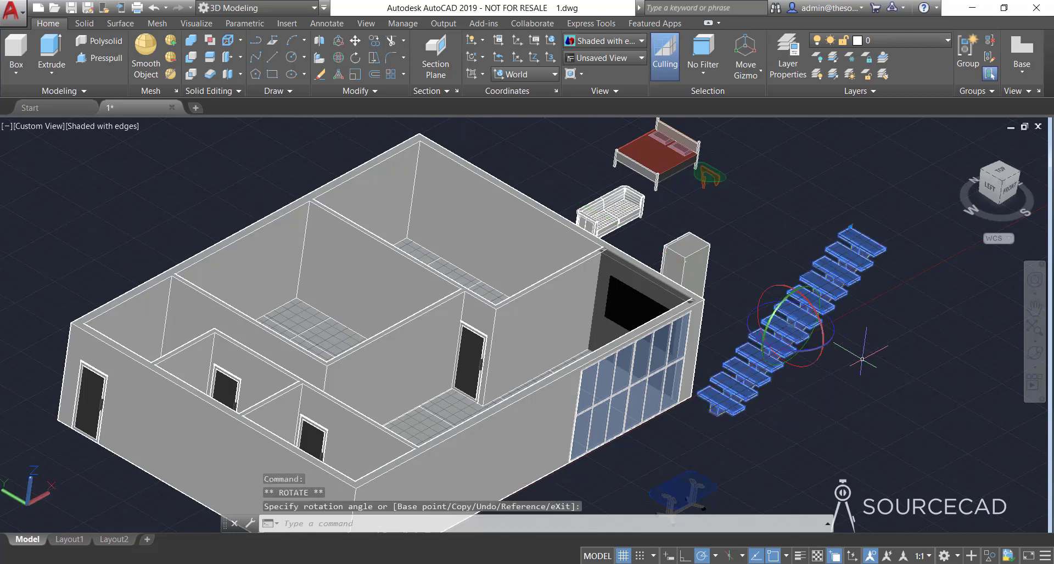
key("Escape")
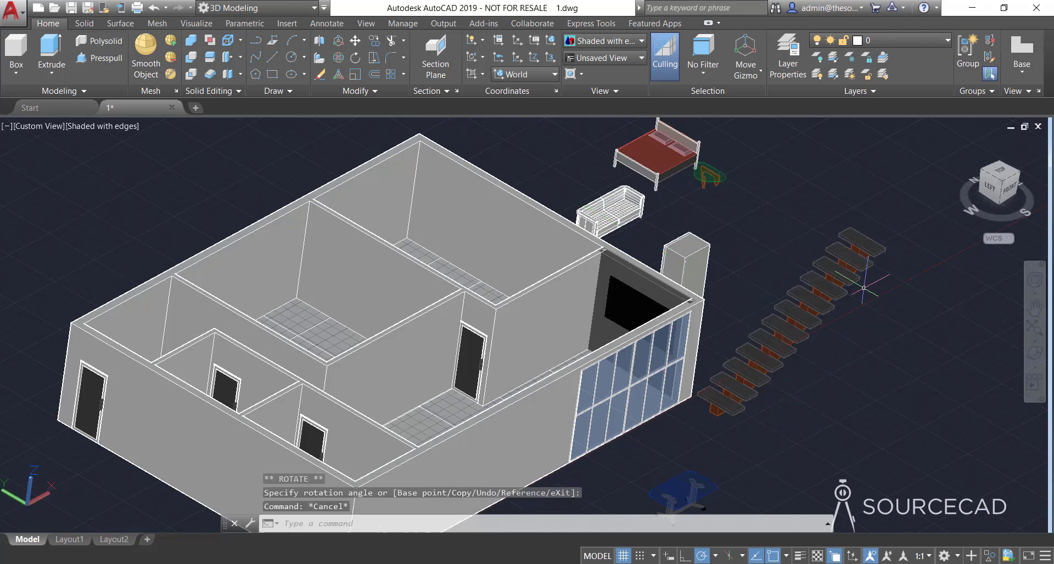
- Move the stairs by their top corner into the house, placing them along the middle room's wall beside the interior door
left_click(360, 38)
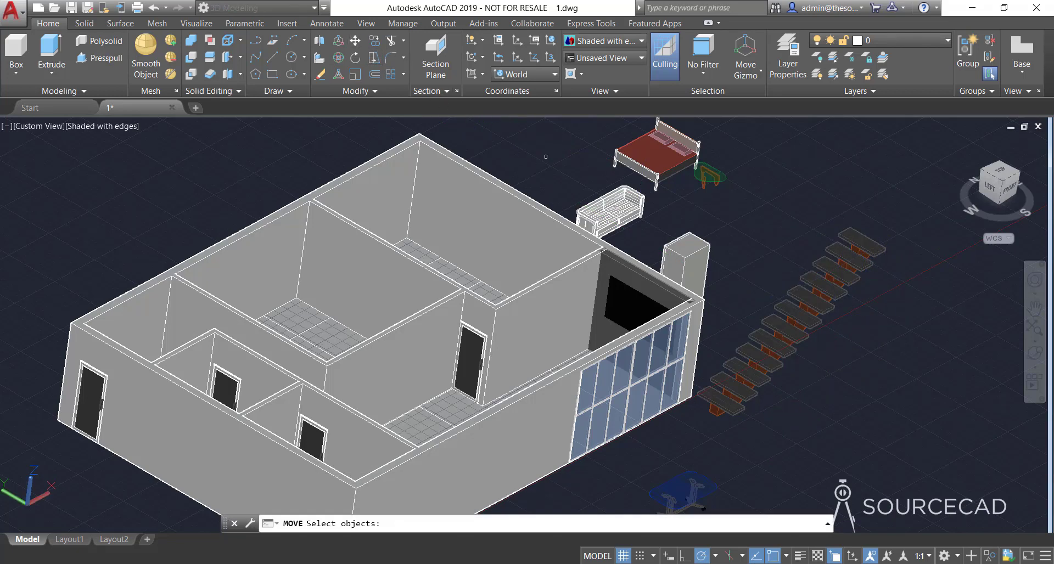
left_click(801, 304)
key("Return")
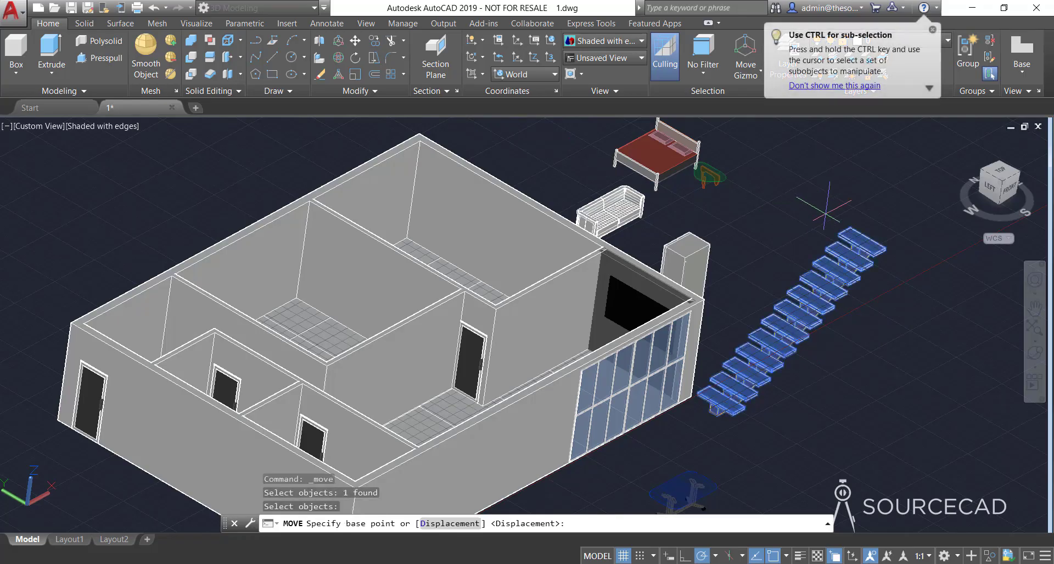
left_click(849, 226)
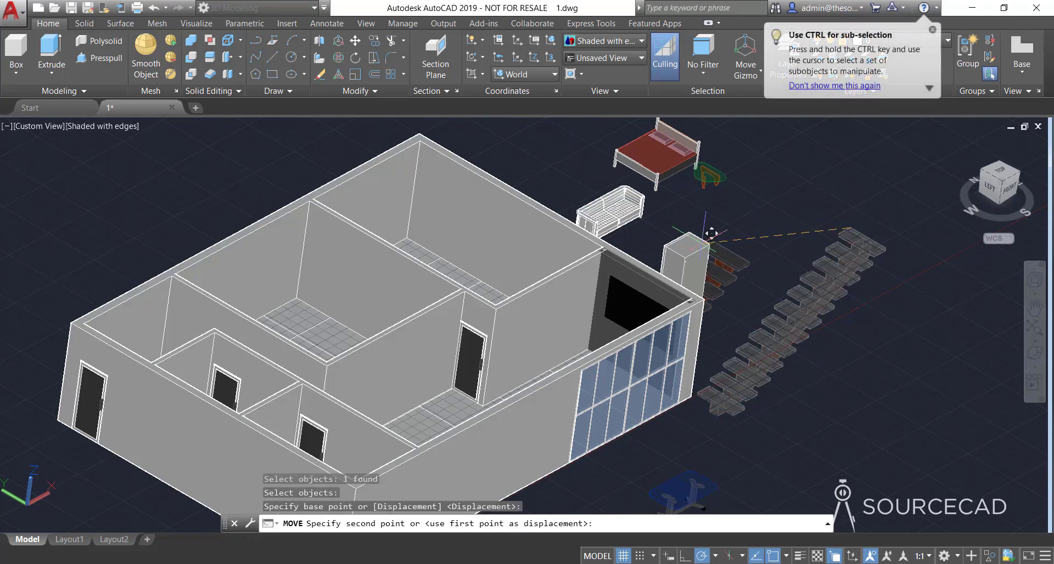
left_click(473, 286)
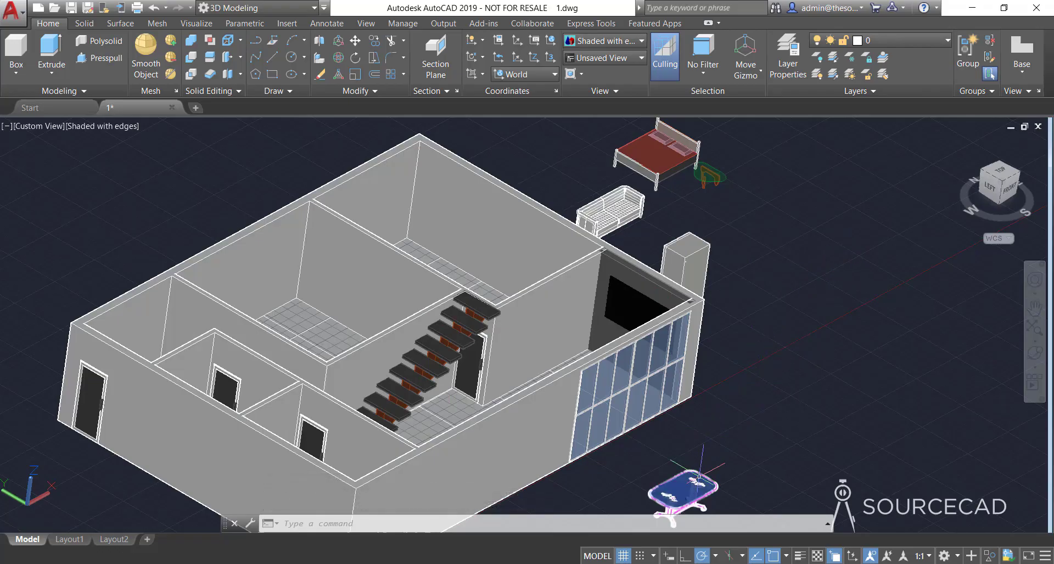
- Turn off the grid display and move the blue table into the living area, between the stairs and the outer wall
left_click(698, 476)
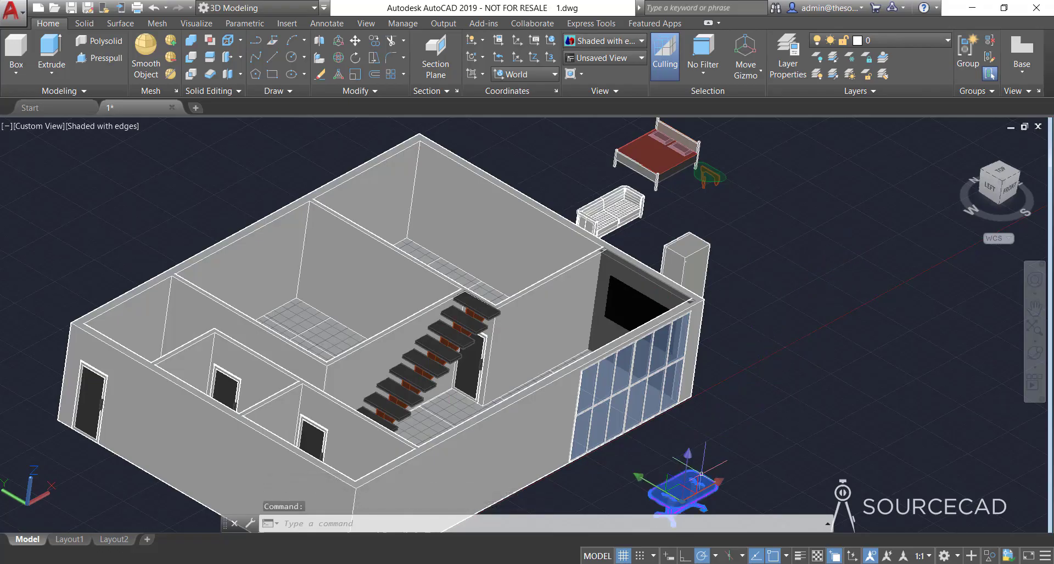
left_click(355, 41)
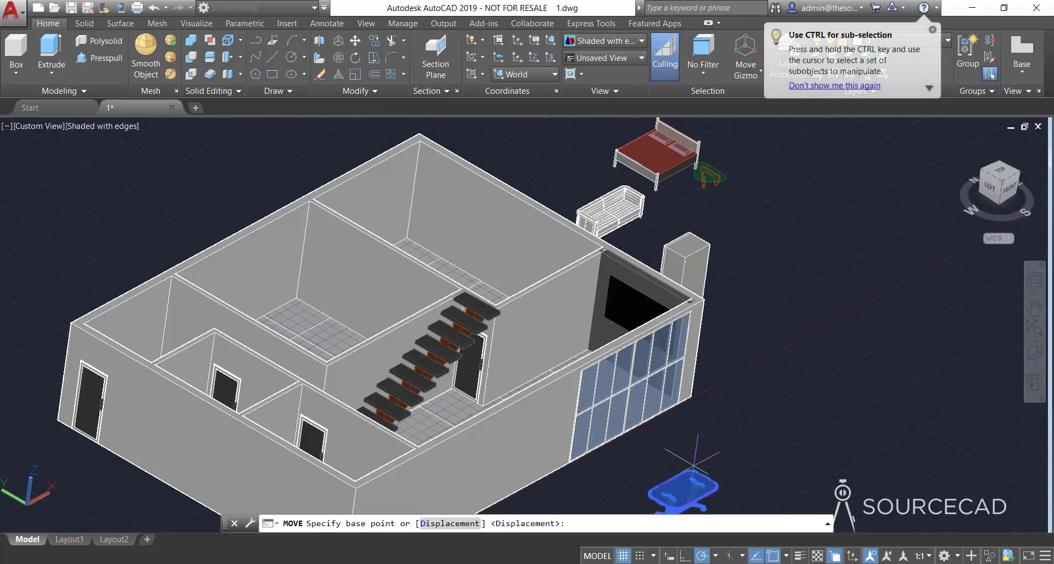
left_click(1000, 174)
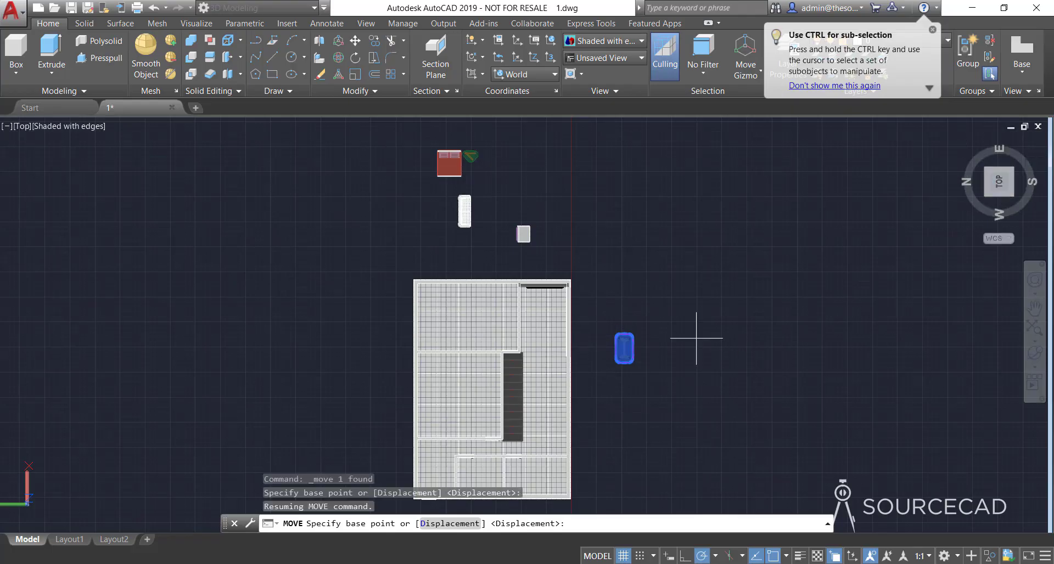
left_click(625, 556)
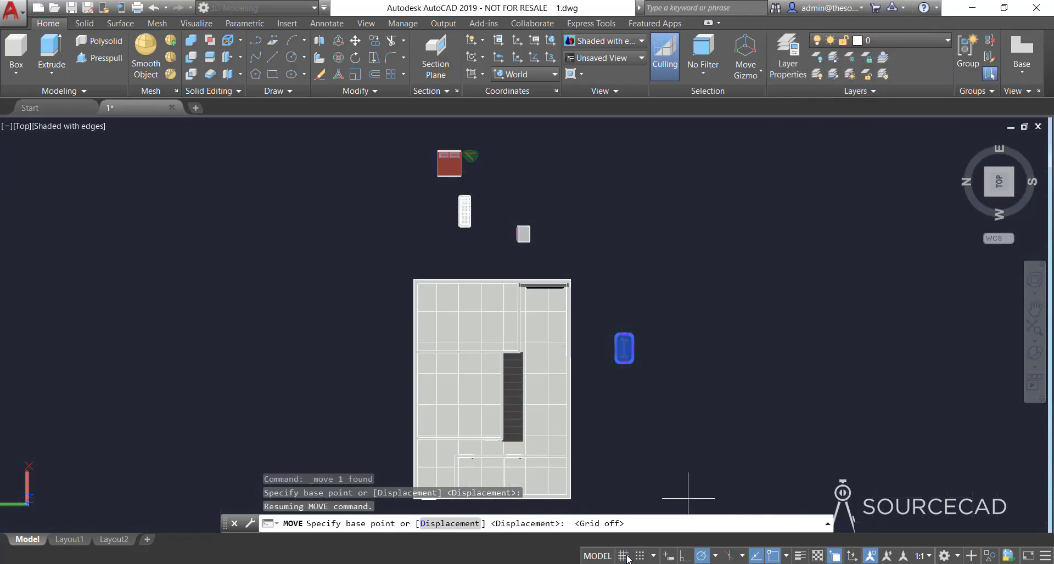
left_click(793, 360)
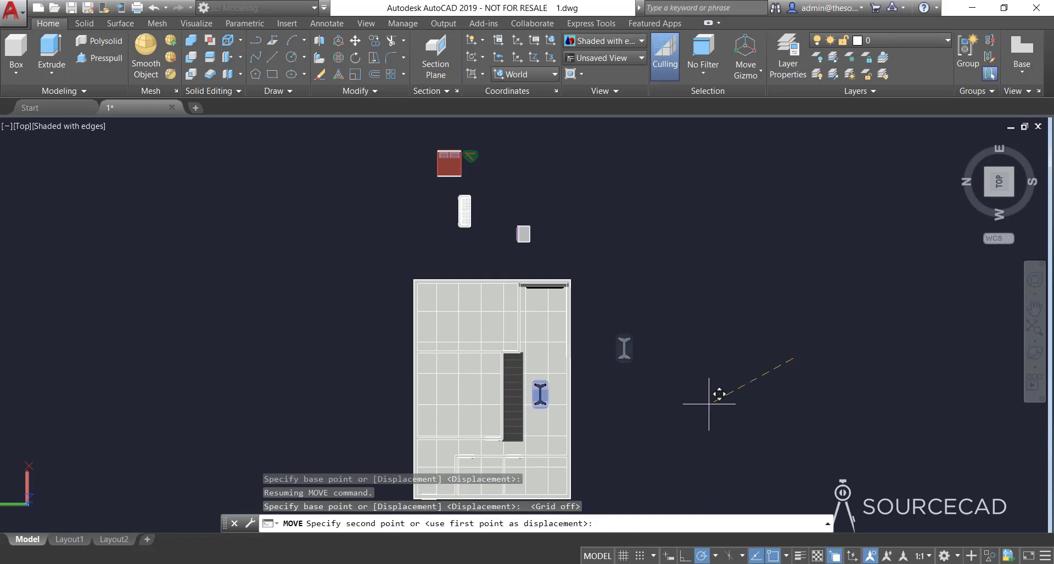
left_click(709, 404)
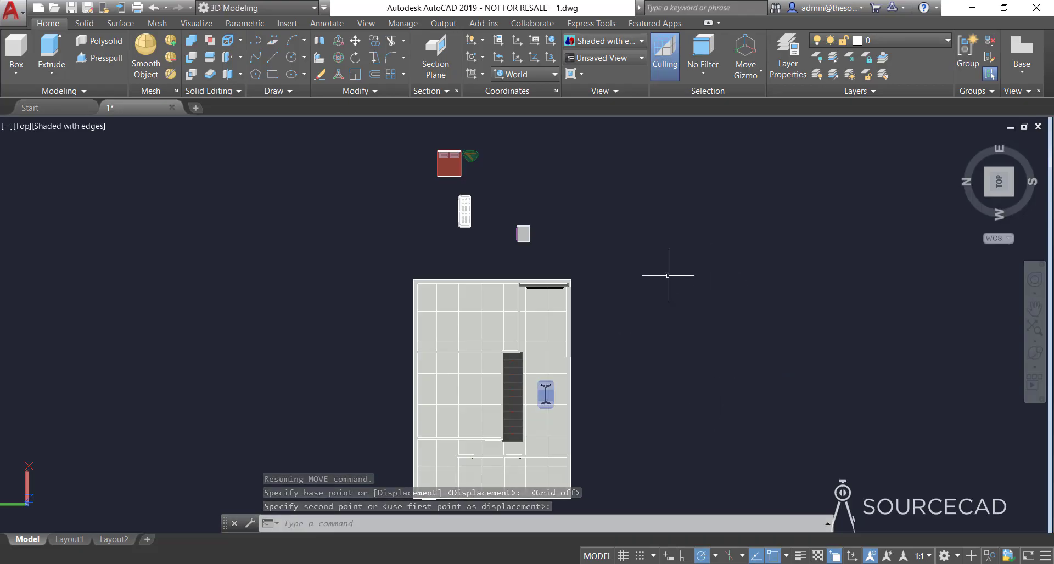
- Hide the tiled floor object of the house so only the walls and furniture are displayed
left_click(548, 312)
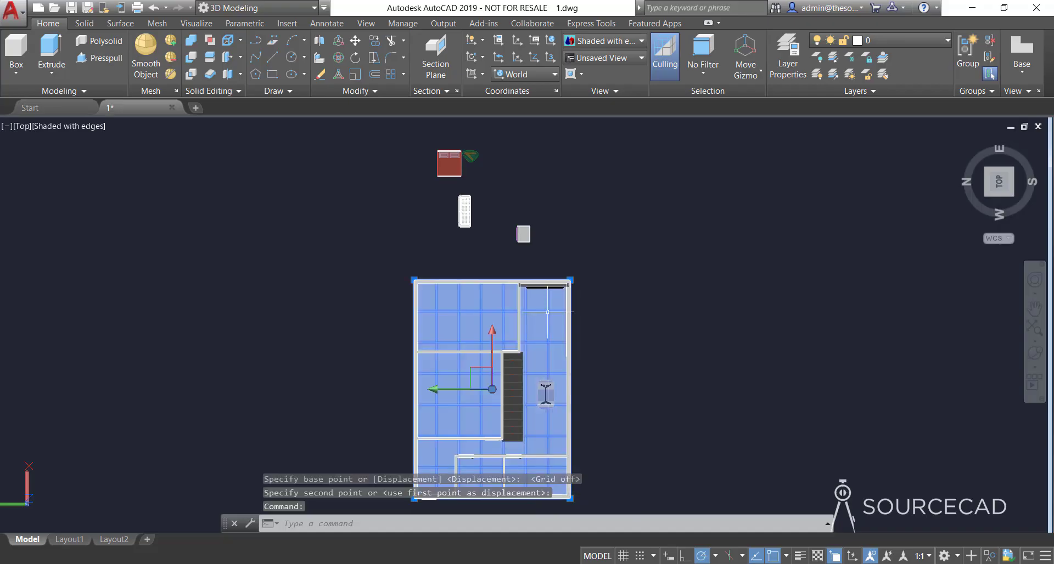
right_click(590, 393)
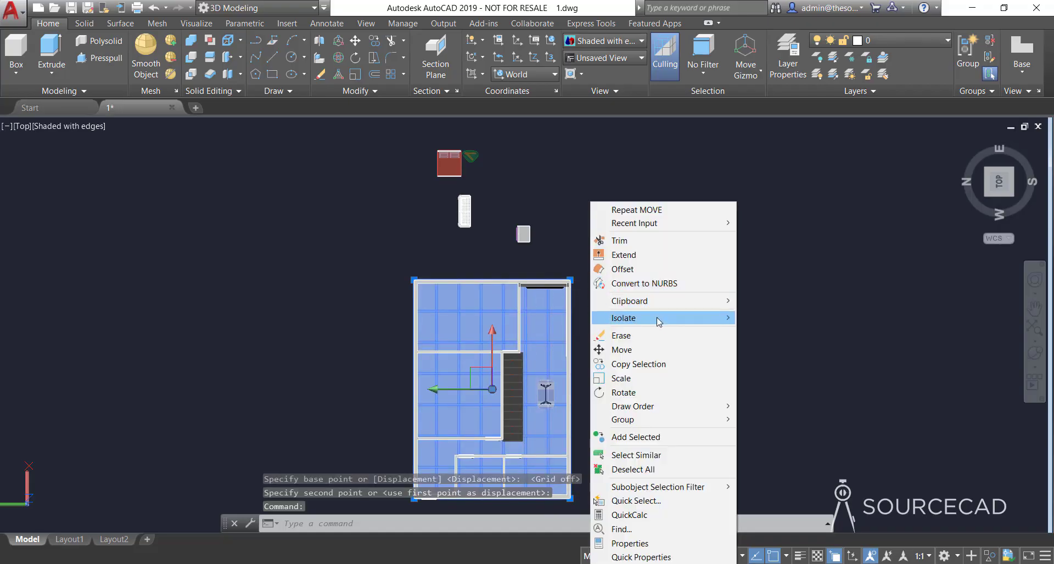
mouse_move(658, 318)
left_click(763, 333)
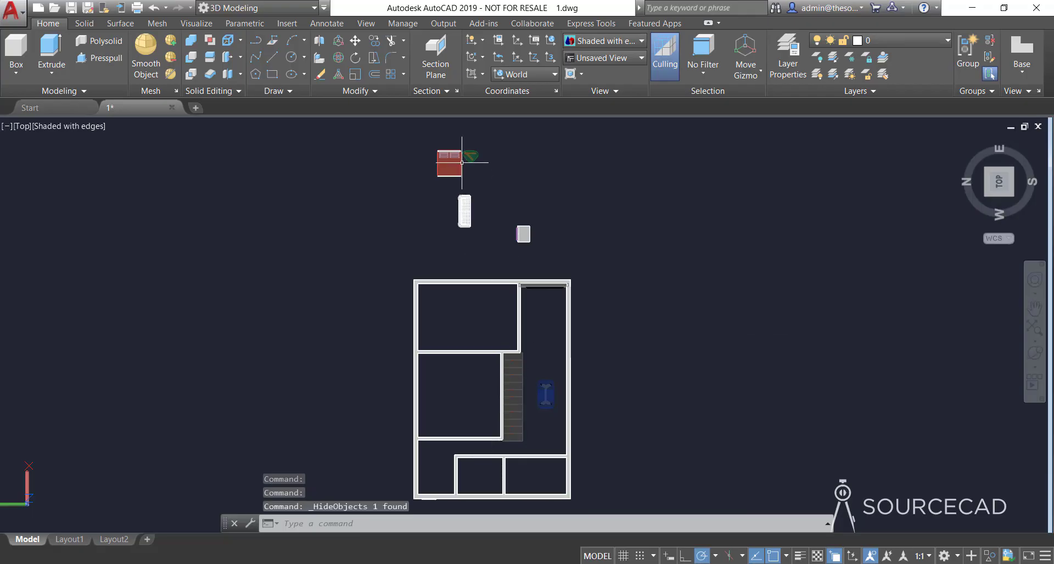
- Move the sofa from outside the house to the side of the stairs, facing the blue table
left_click(465, 211)
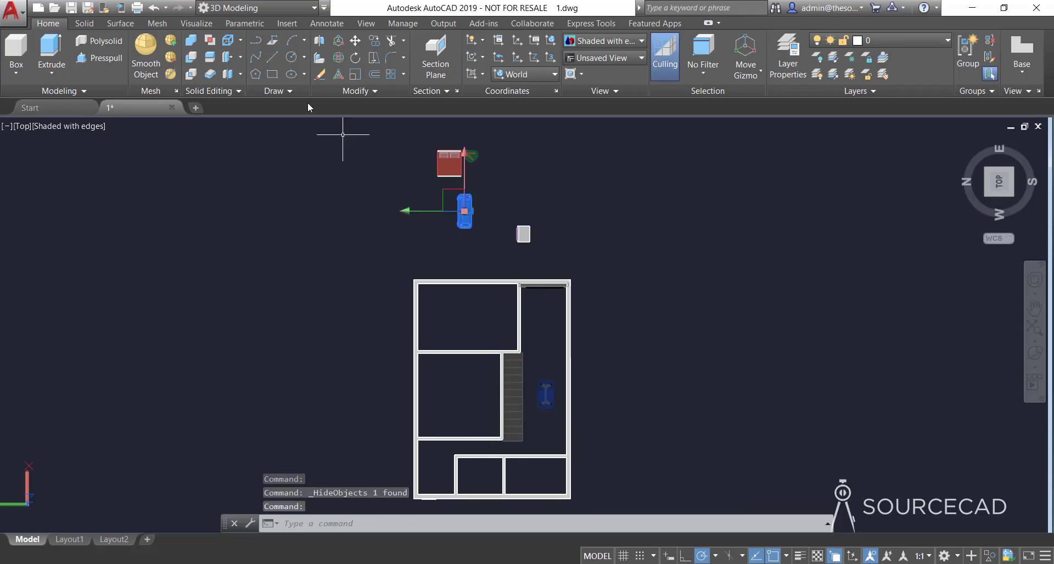
left_click(356, 41)
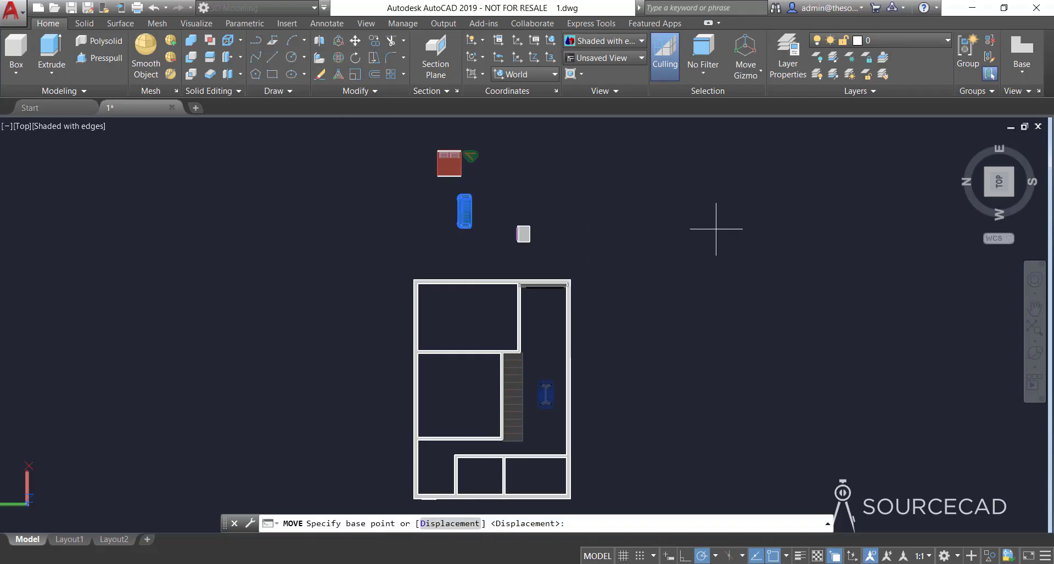
left_click(774, 225)
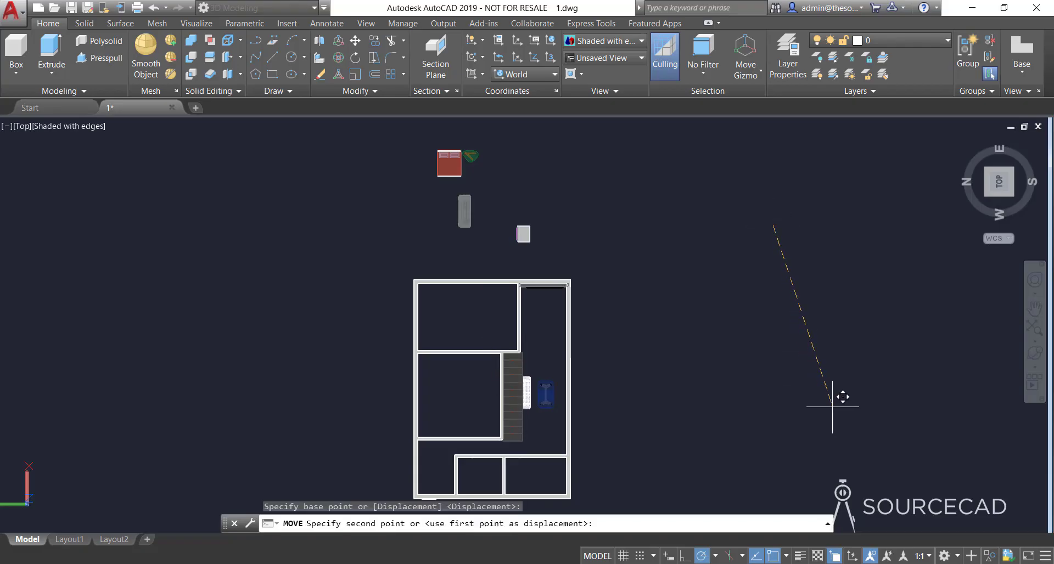
left_click(831, 407)
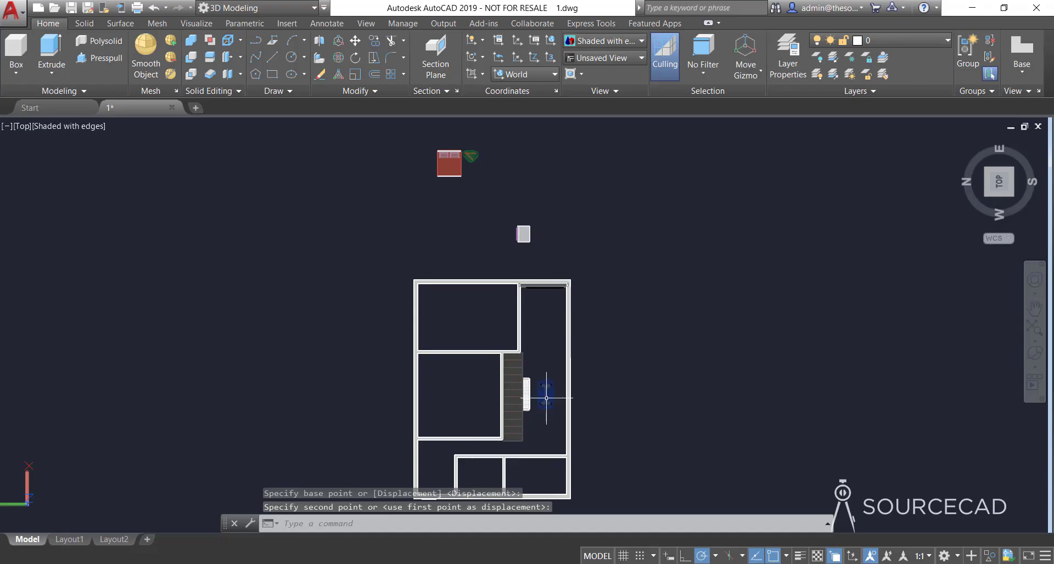
- Mirror the sofa across a lengthwise line through the table to the outer wall side, keeping the source sofa
left_click(530, 389)
left_click(527, 391)
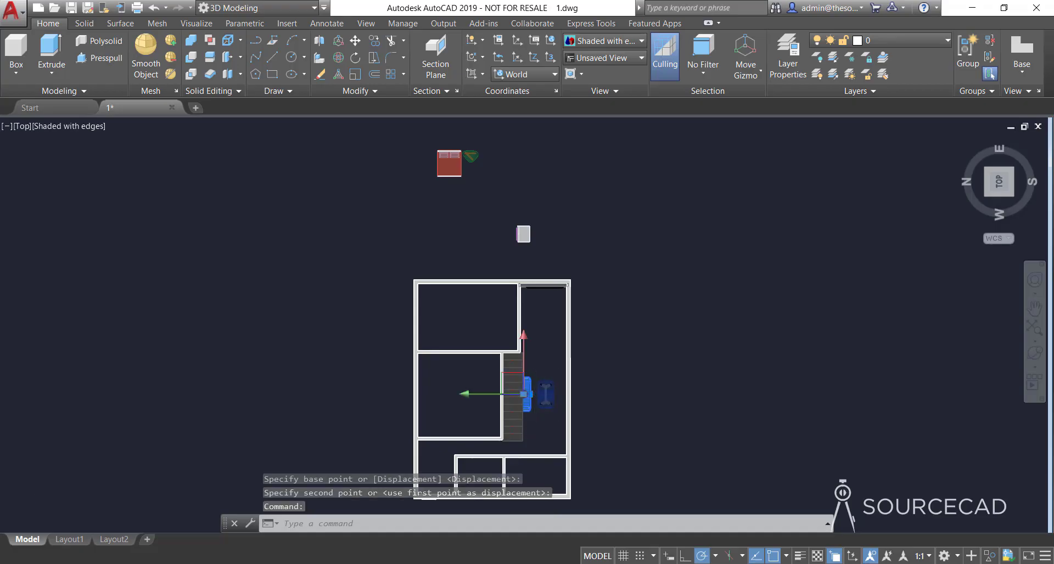
scroll(534, 398, "up", 4)
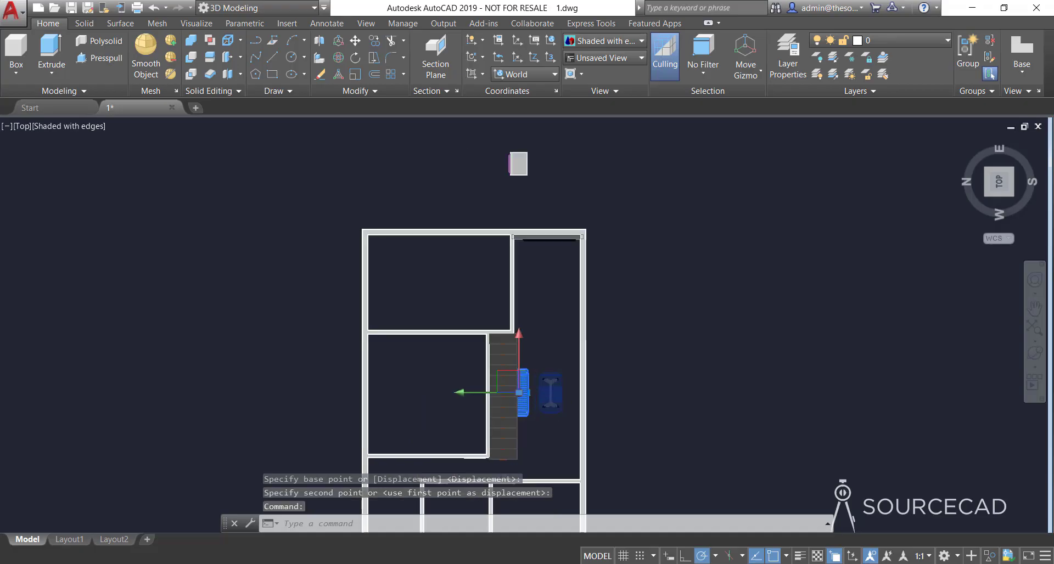
left_click(374, 91)
left_click(391, 109)
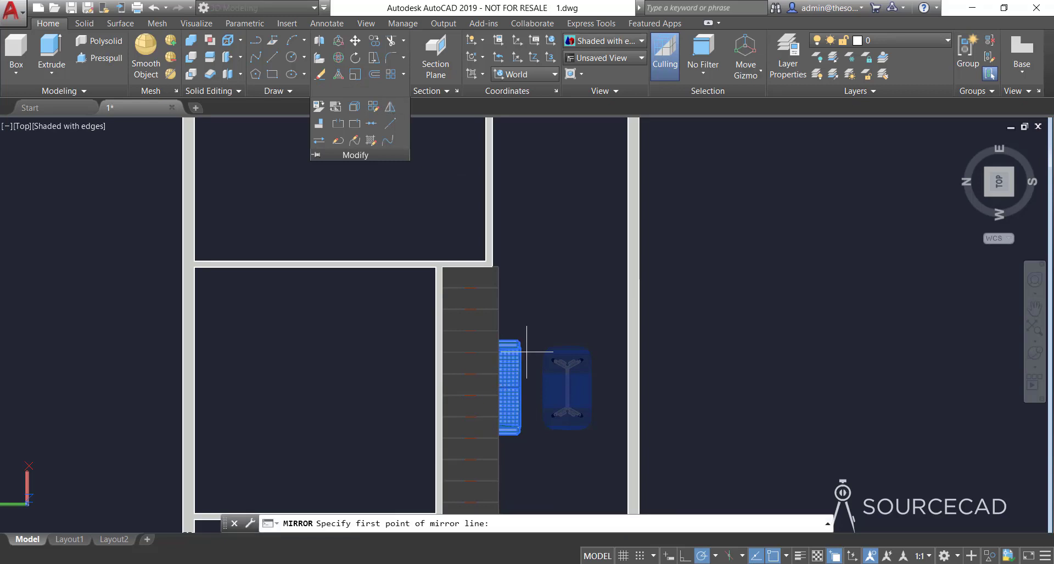
left_click(559, 441)
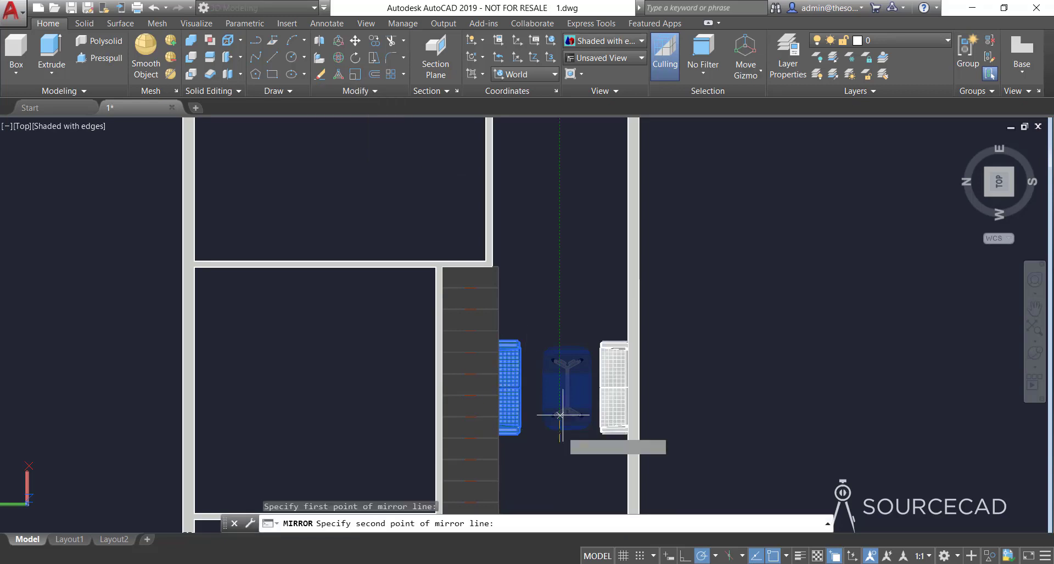
left_click(553, 300)
key("Return")
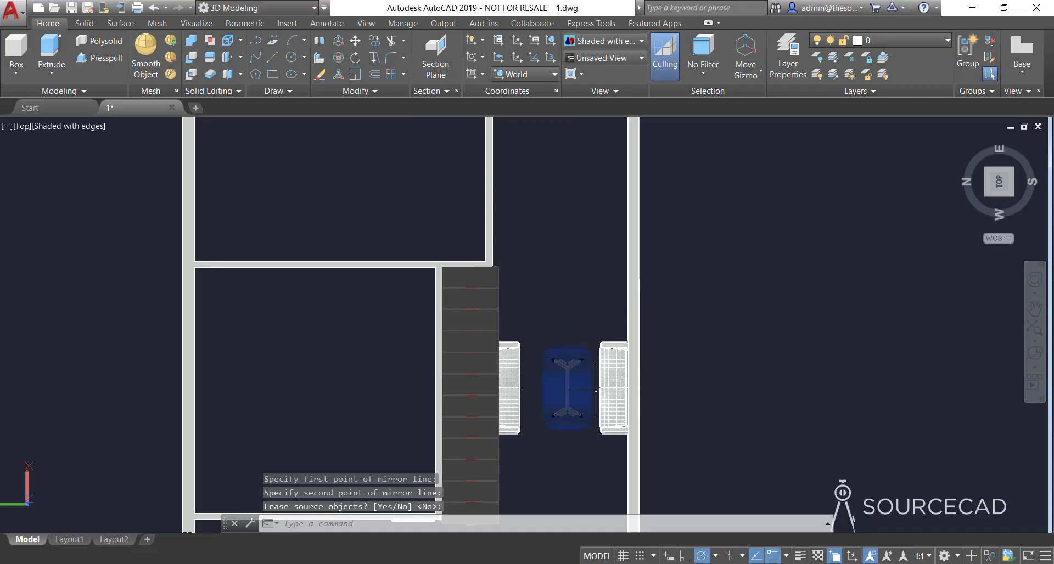
- Move the table slightly toward the sofa beside the stairs
left_click(567, 360)
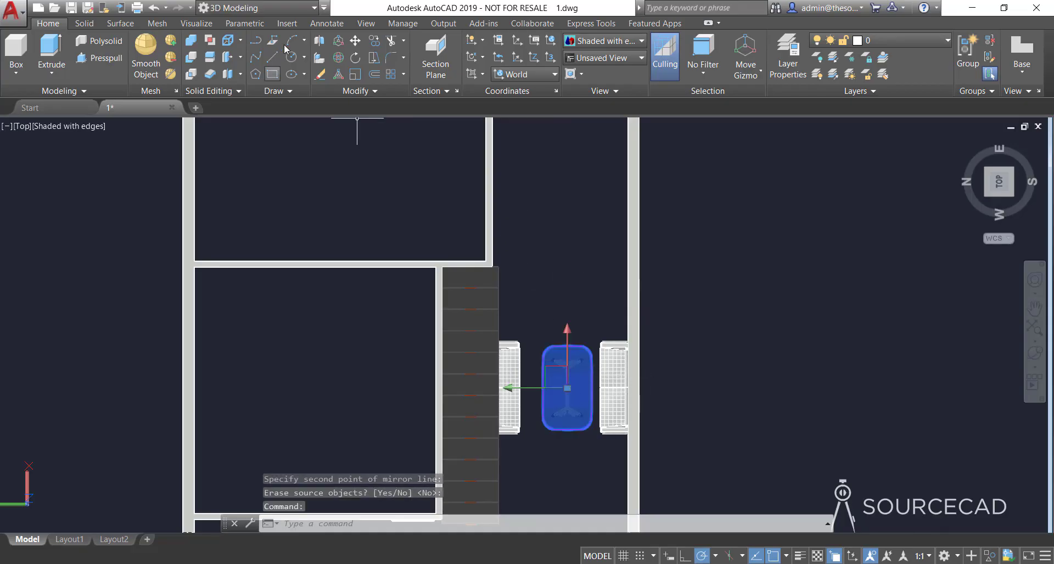
left_click(355, 40)
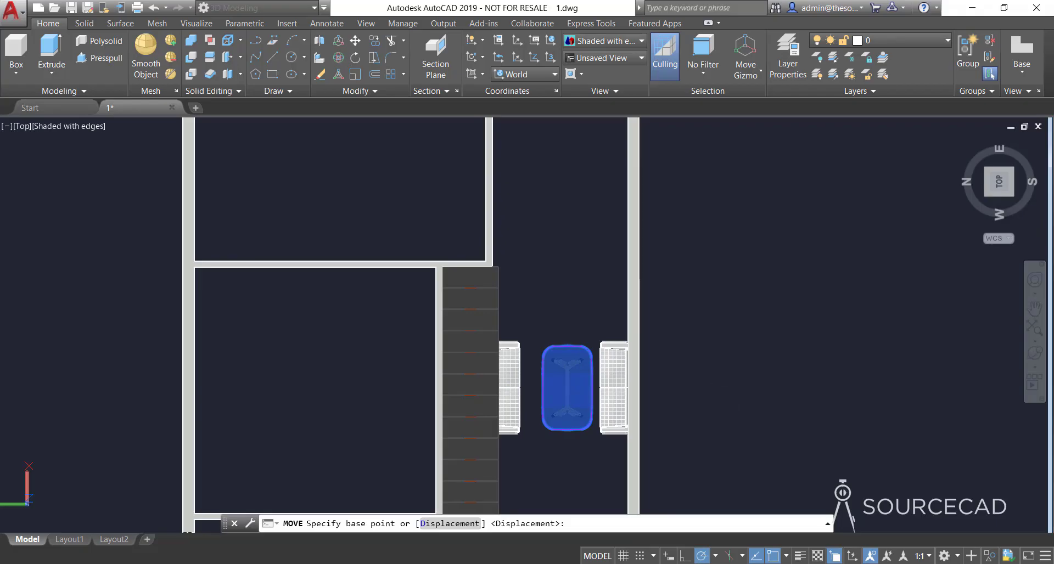
left_click(737, 385)
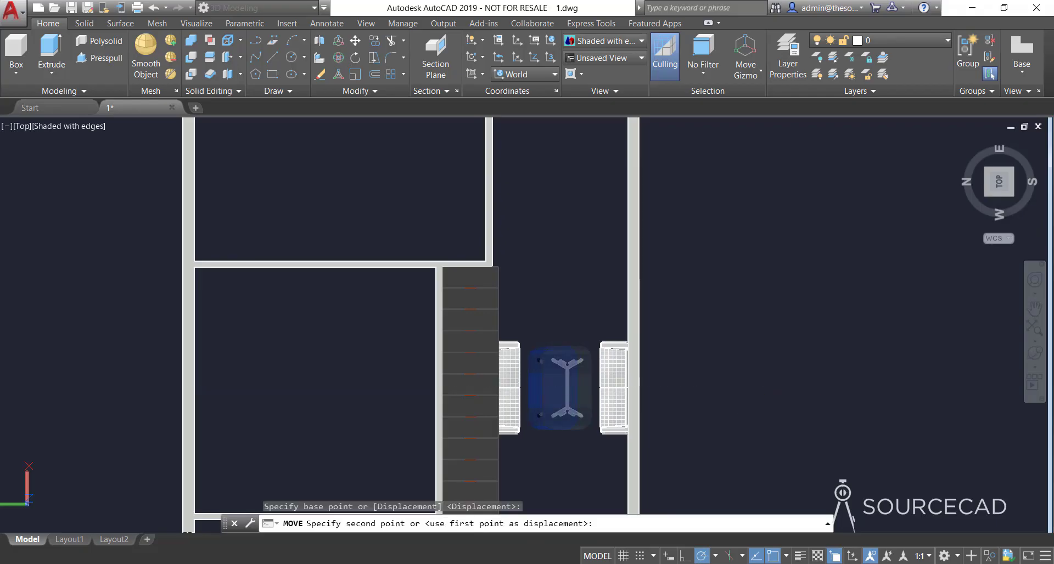
left_click(723, 384)
- Move the sofa along the outer wall slightly toward the blue table
left_click(610, 362)
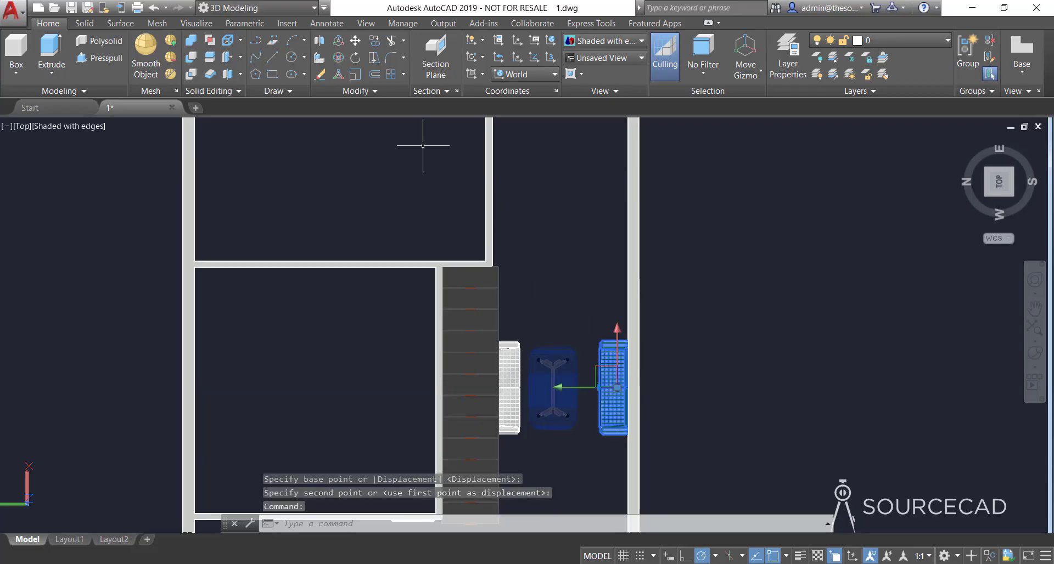
left_click(356, 41)
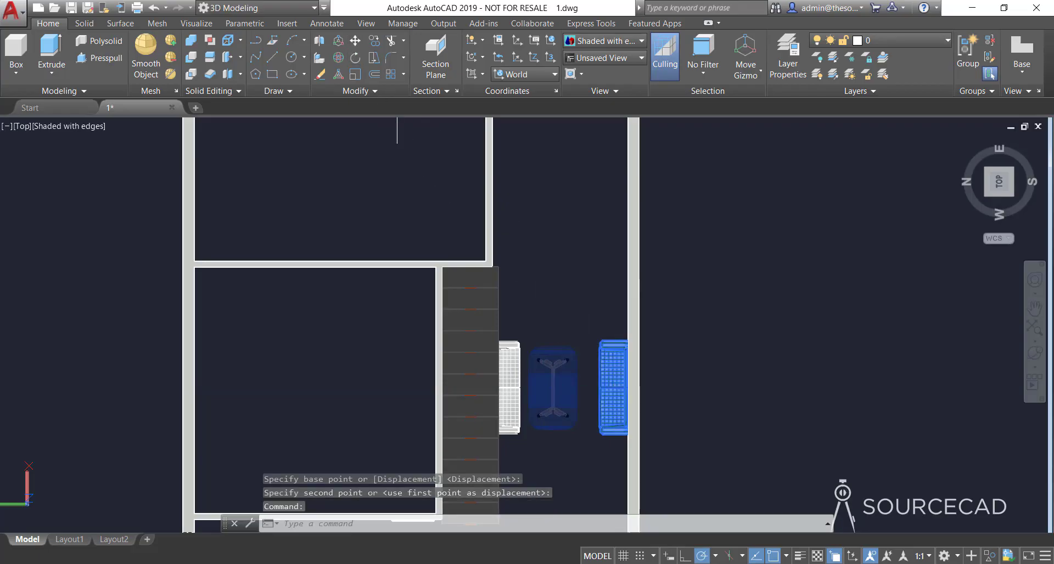
left_click(761, 387)
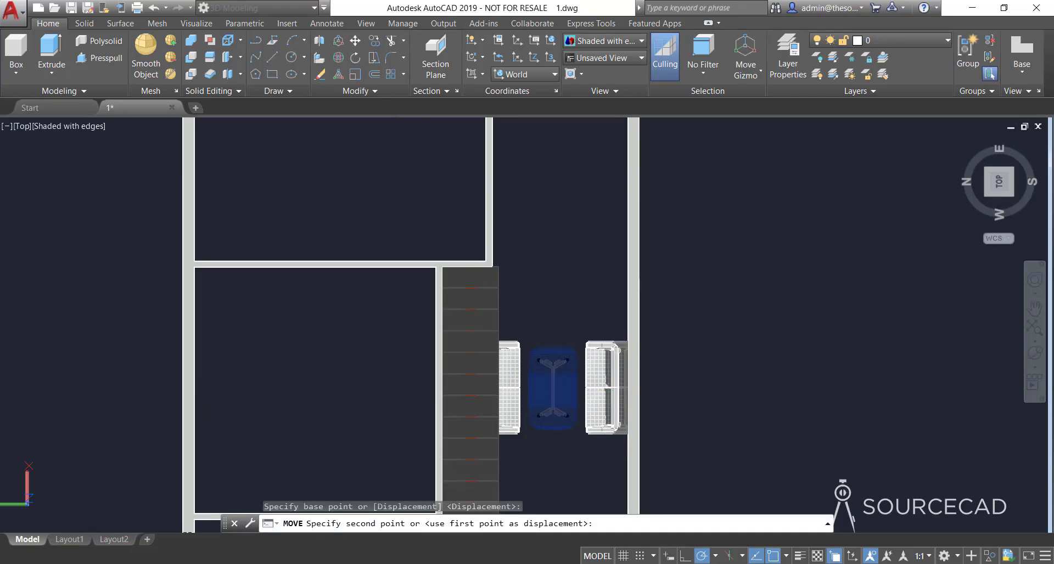
left_click(757, 373)
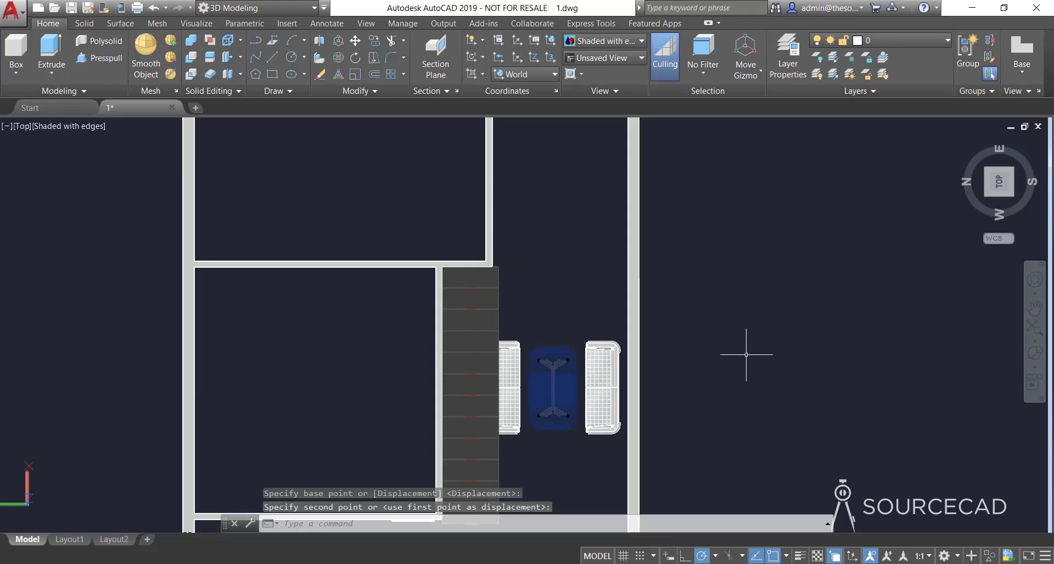
- Move the refrigerator from outside the house to the outer wall, just below the sofas near the small rooms
scroll(746, 355, "down", 6)
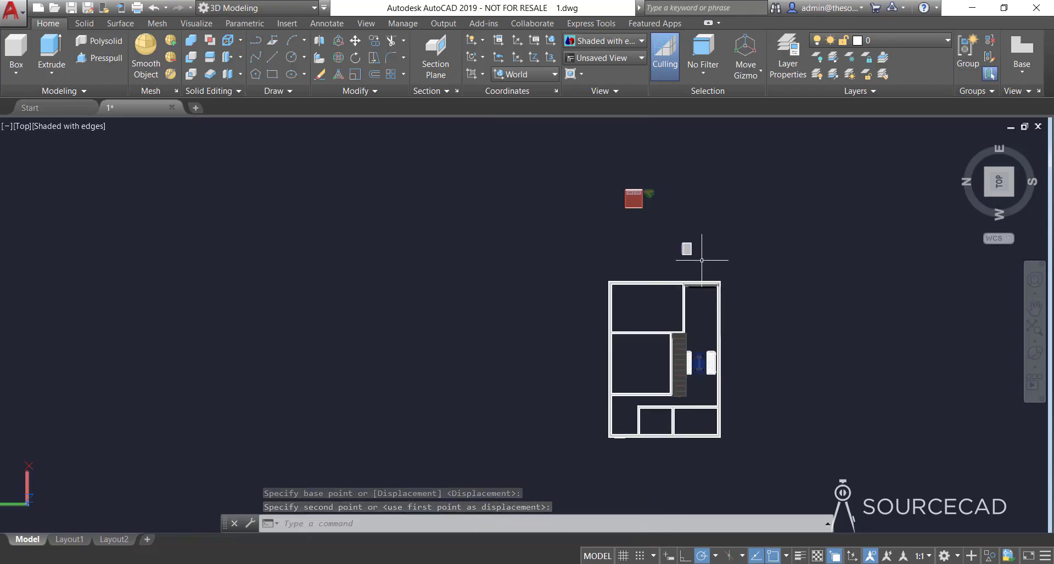
left_click(686, 249)
left_click(356, 40)
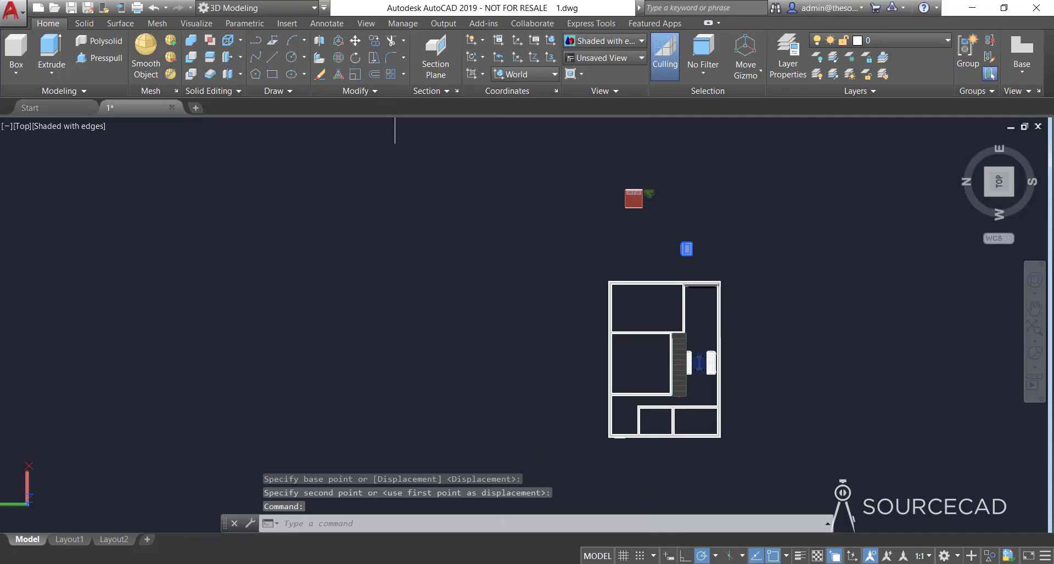
left_click(880, 288)
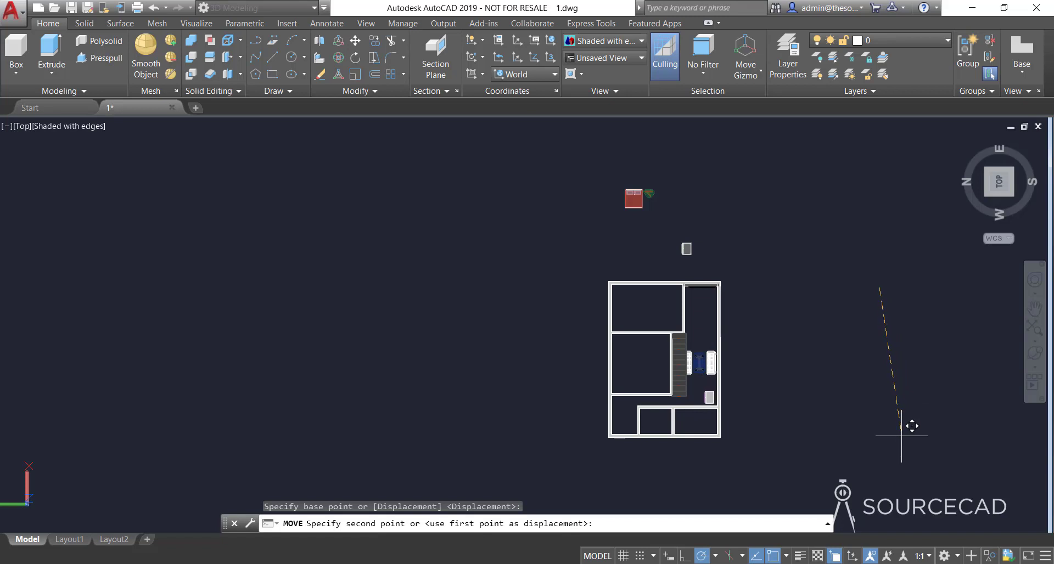
key("Return")
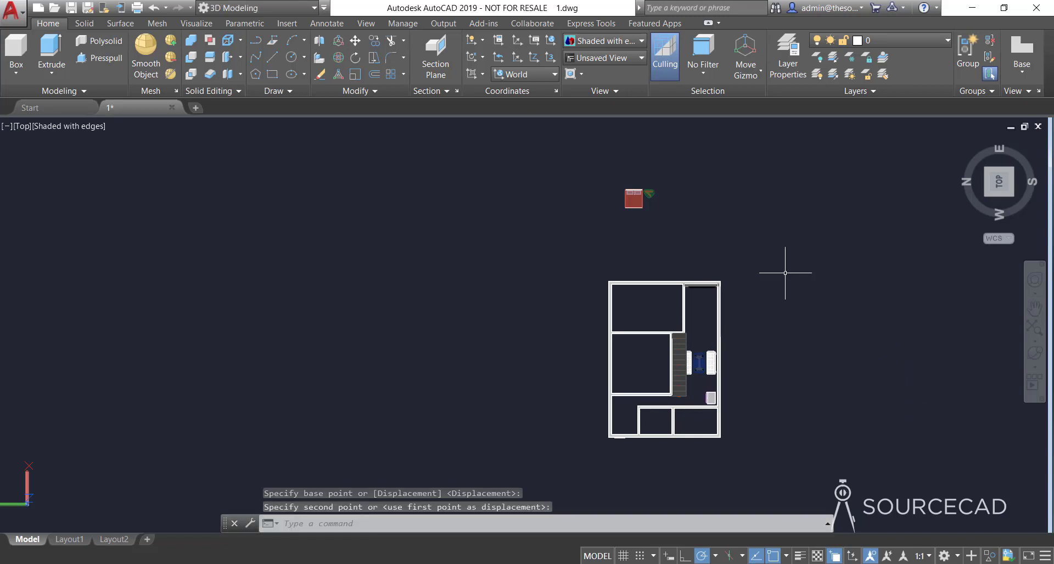
- Rotate the red bed block with its plant a quarter turn counterclockwise, so its headboard faces the house's outer left wall
left_click(634, 198)
left_click(338, 57)
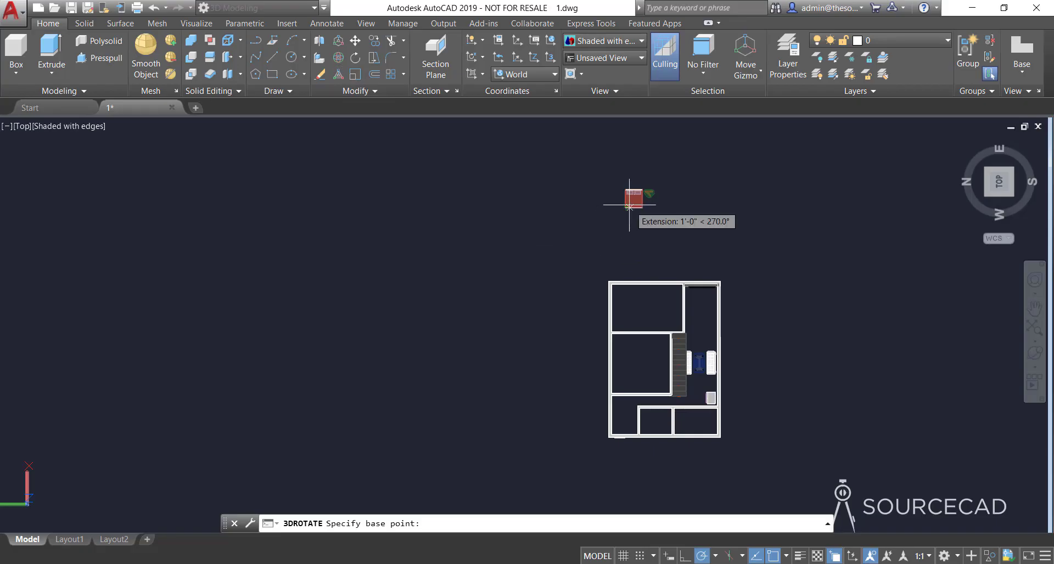
left_click(355, 59)
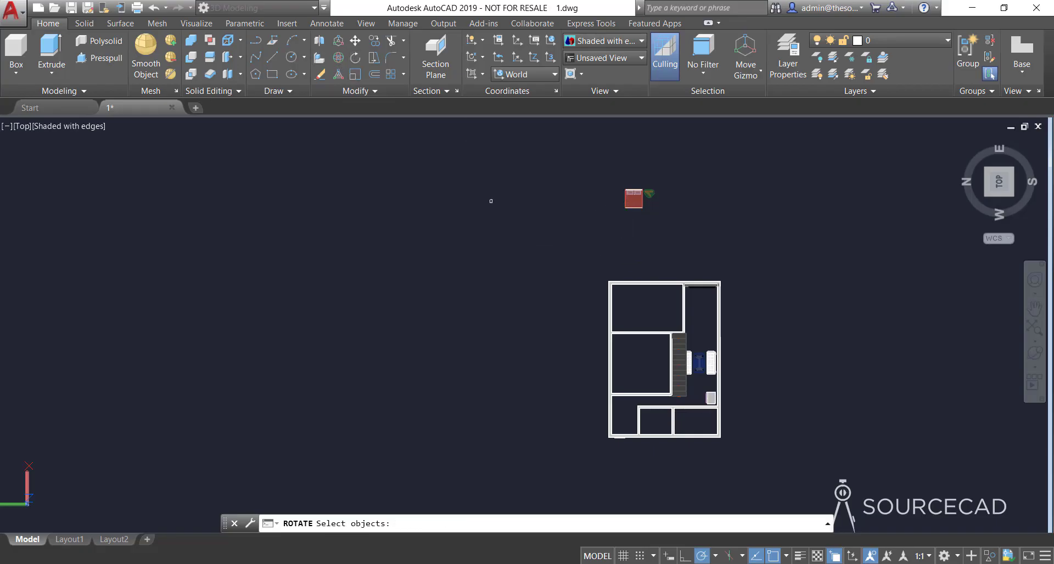
left_click(631, 200)
key("Return")
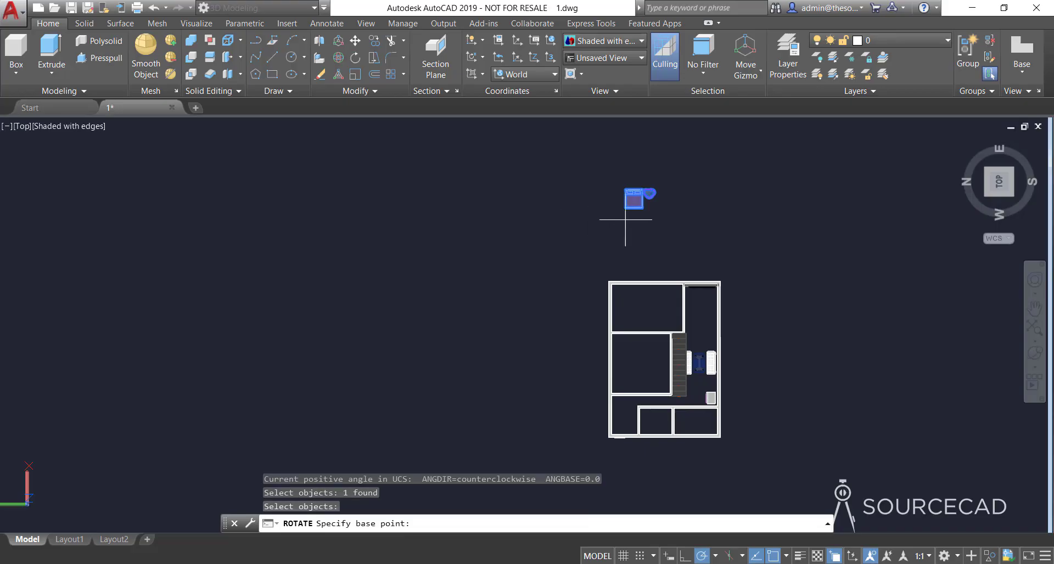
left_click(637, 216)
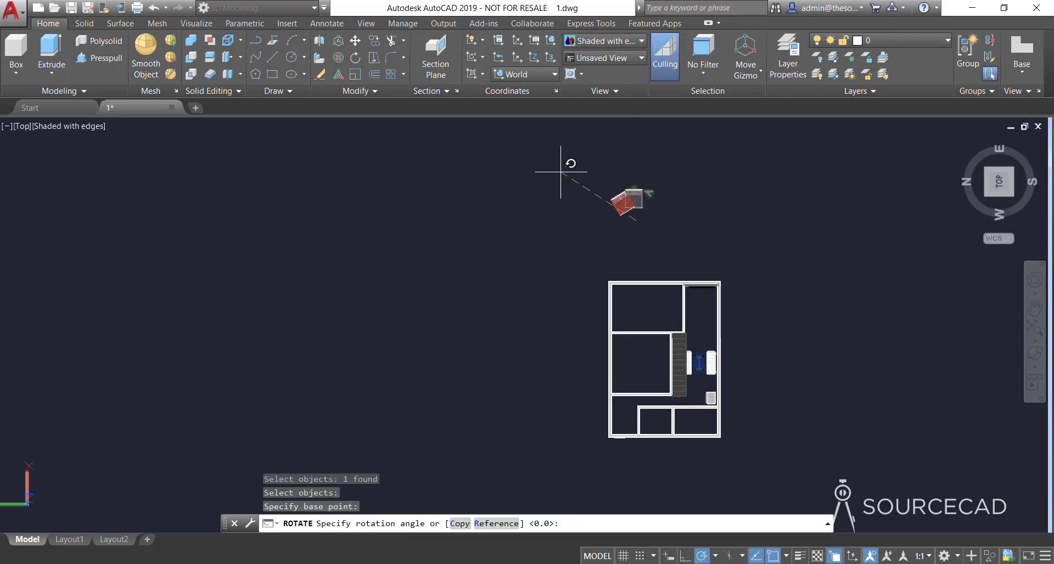
left_click(618, 216)
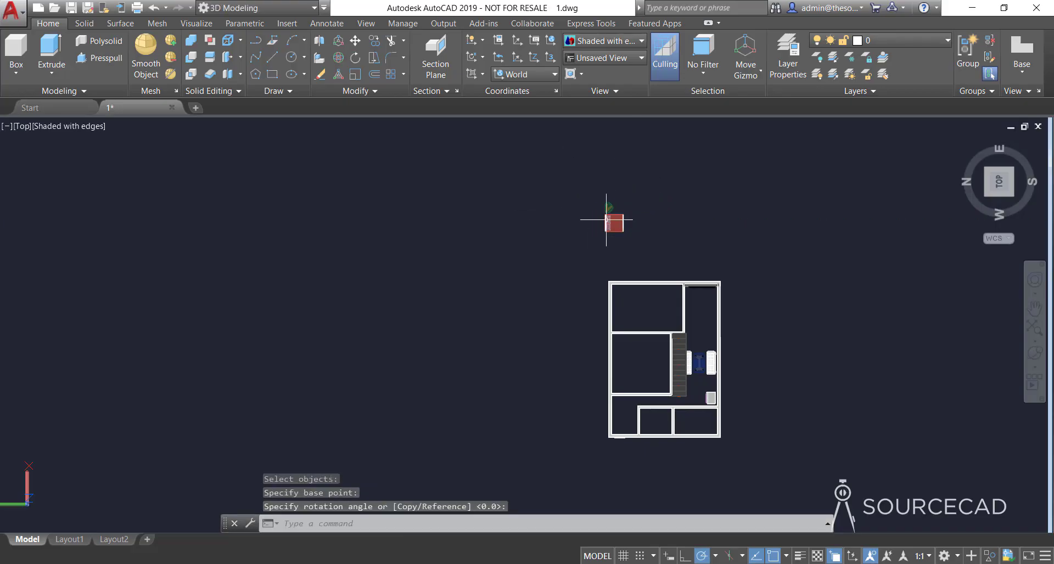
- Move the rotated bed block from outside the house into the upper-left room
left_click(614, 218)
left_click(355, 40)
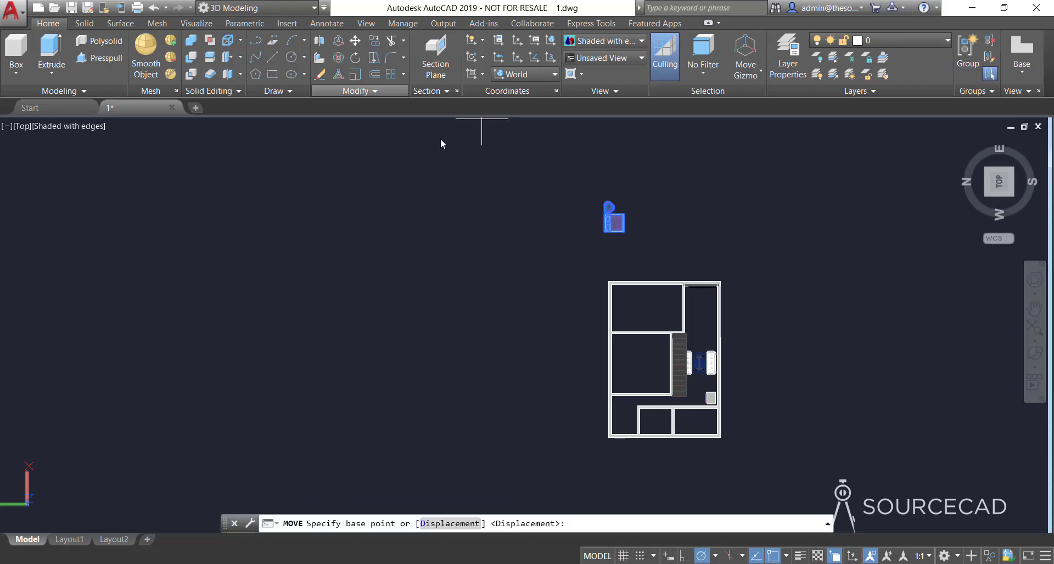
left_click(824, 235)
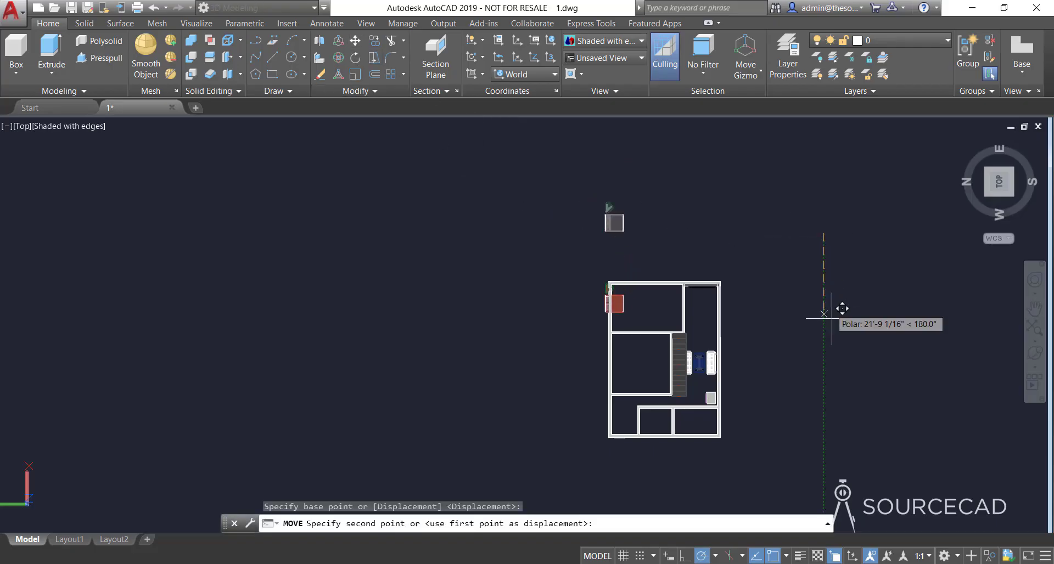
left_click(831, 320)
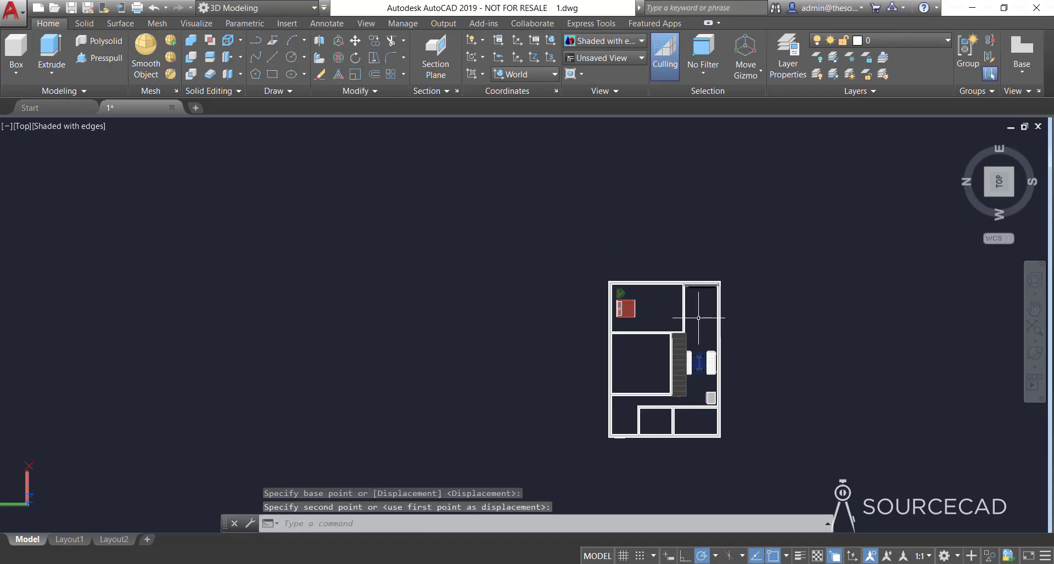
- Move the bed block closer to the outer wall behind its headboard
scroll(698, 317, "up", 3)
left_click(551, 299)
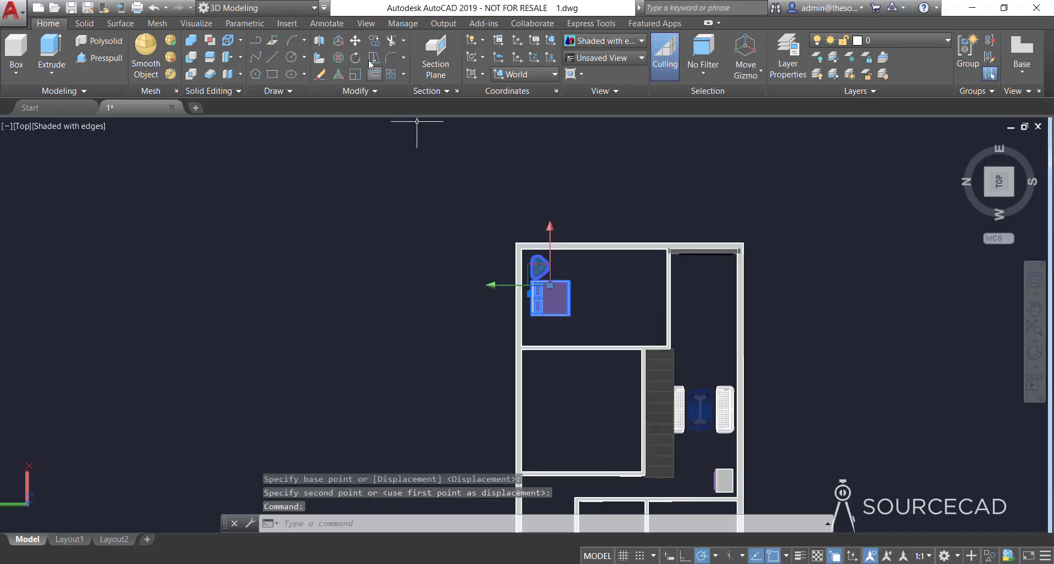
left_click(355, 40)
left_click(405, 283)
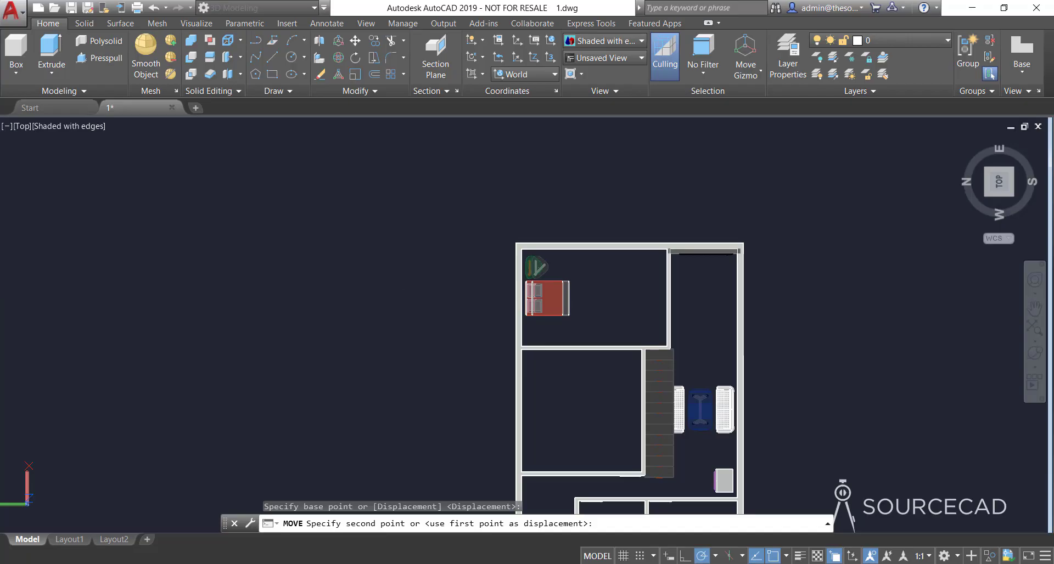
left_click(396, 295)
- Copy the bed block straight down into the room beside the stairs, against the same outer wall
left_click(571, 316)
left_click(483, 247)
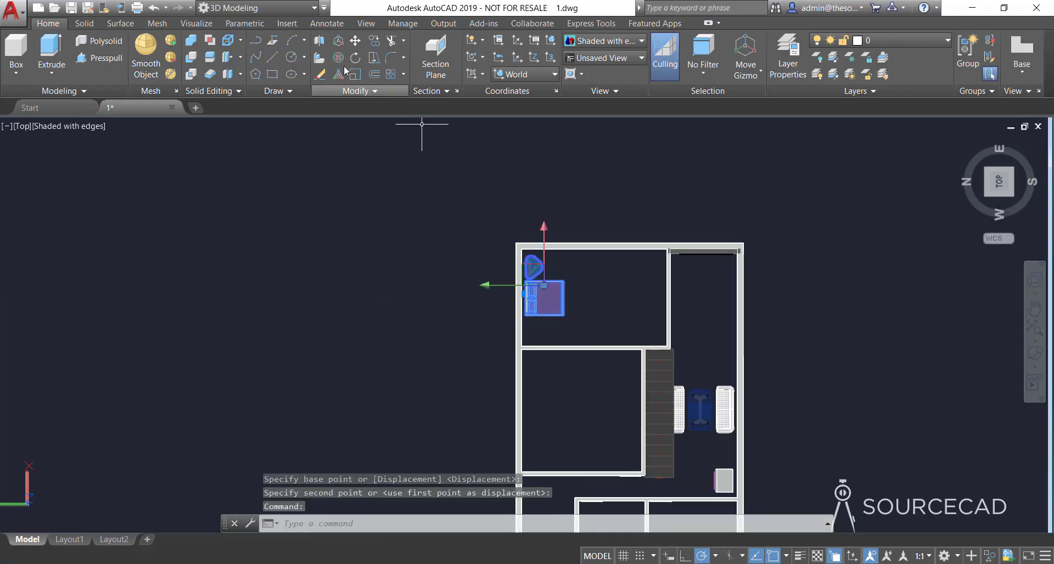
type("co")
key("Return")
left_click(376, 282)
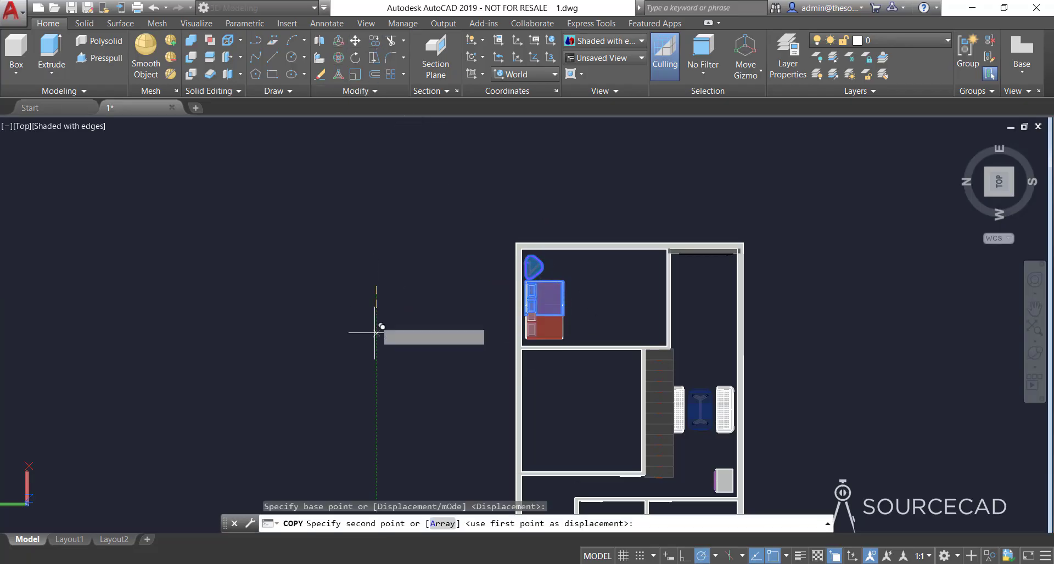
left_click(377, 401)
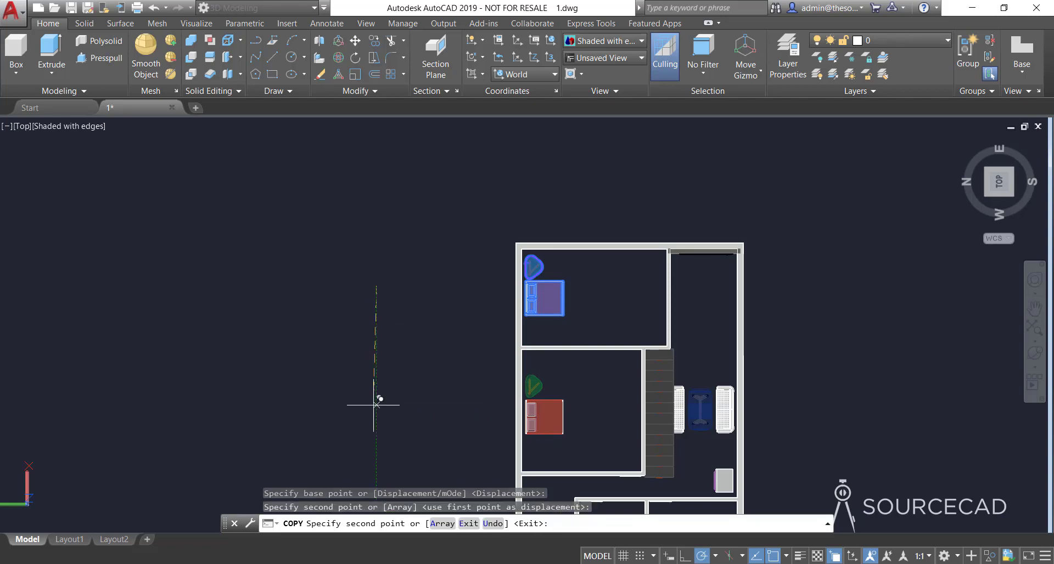
key("Escape")
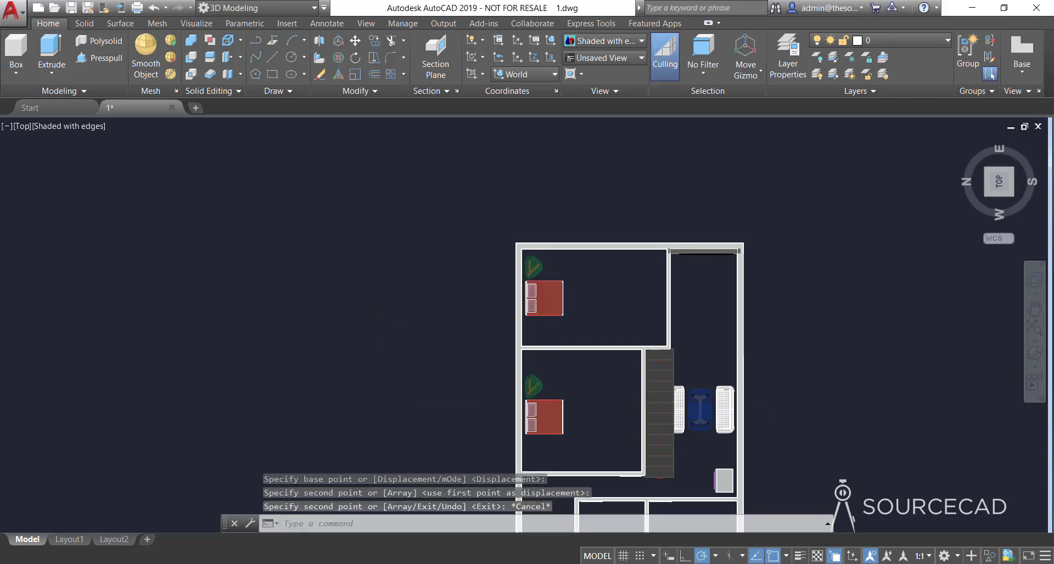
- Switch to the front view and examine how the furniture sits relative to the base of the walls
scroll(775, 398, "up", 2)
scroll(775, 398, "down", 5)
middle_click_drag(787, 435, 729, 409)
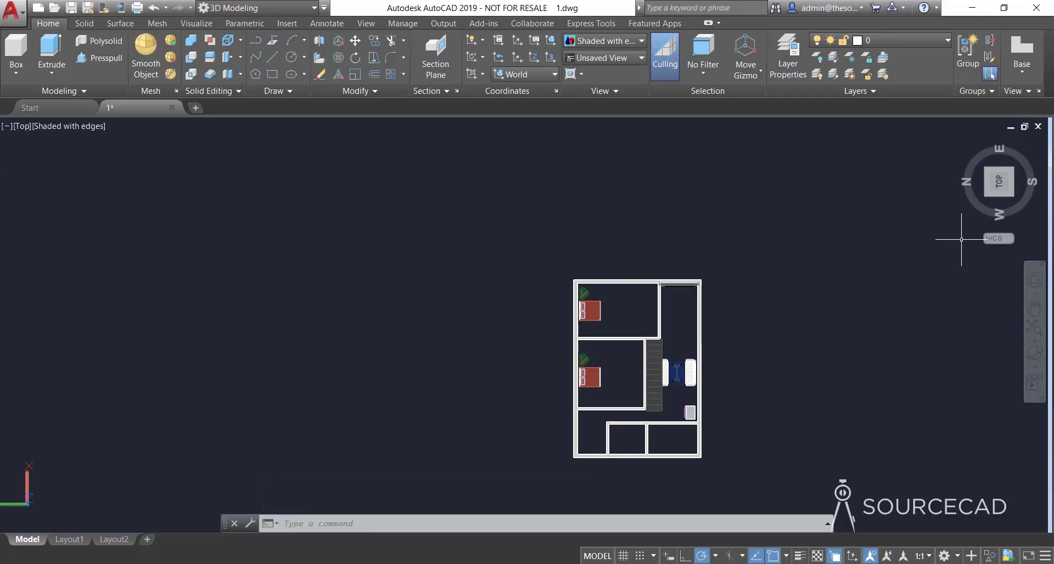
mouse_move(997, 192)
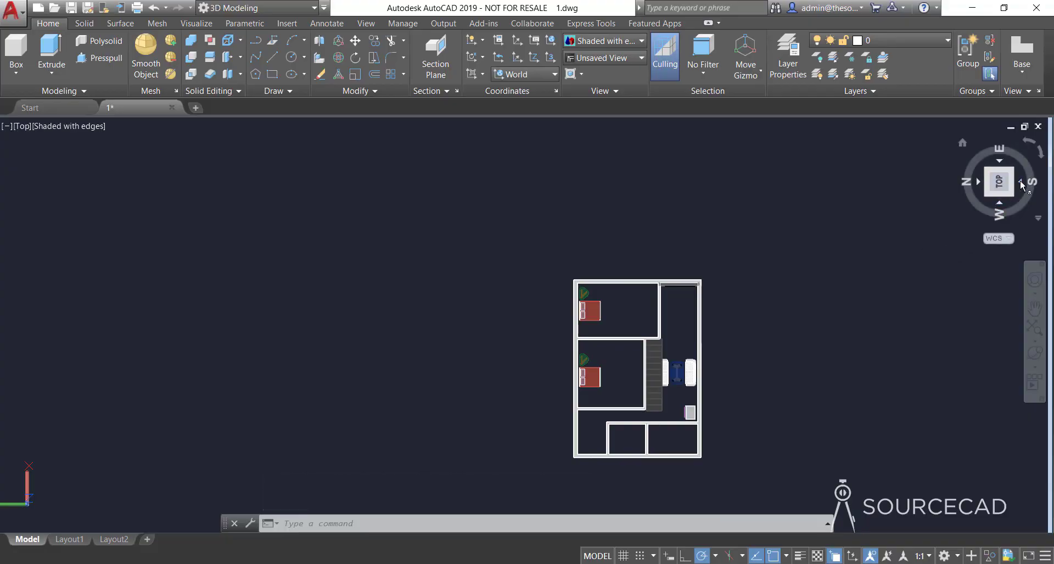
left_click(1021, 183)
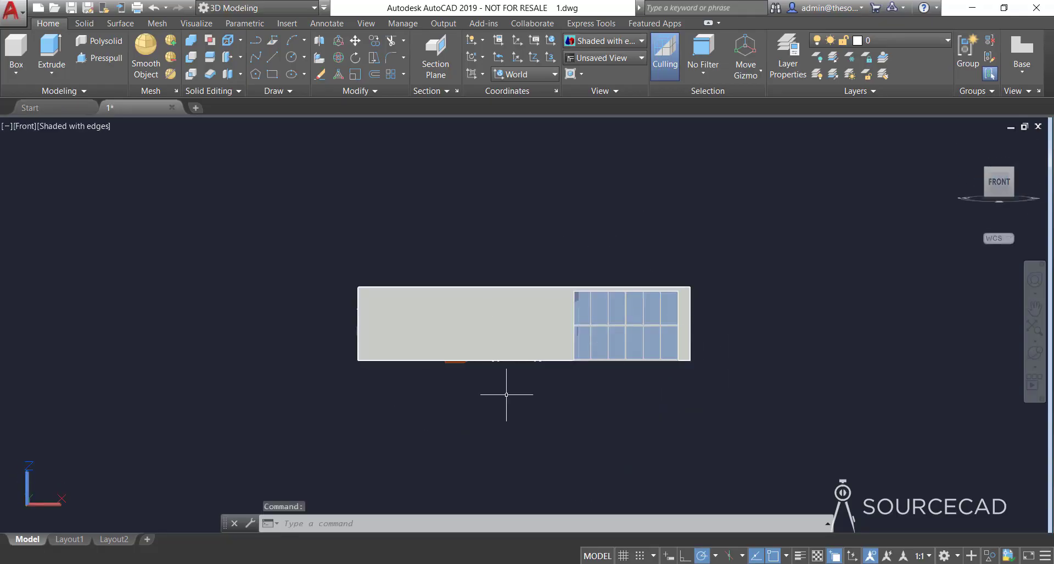
scroll(445, 373, "up", 3)
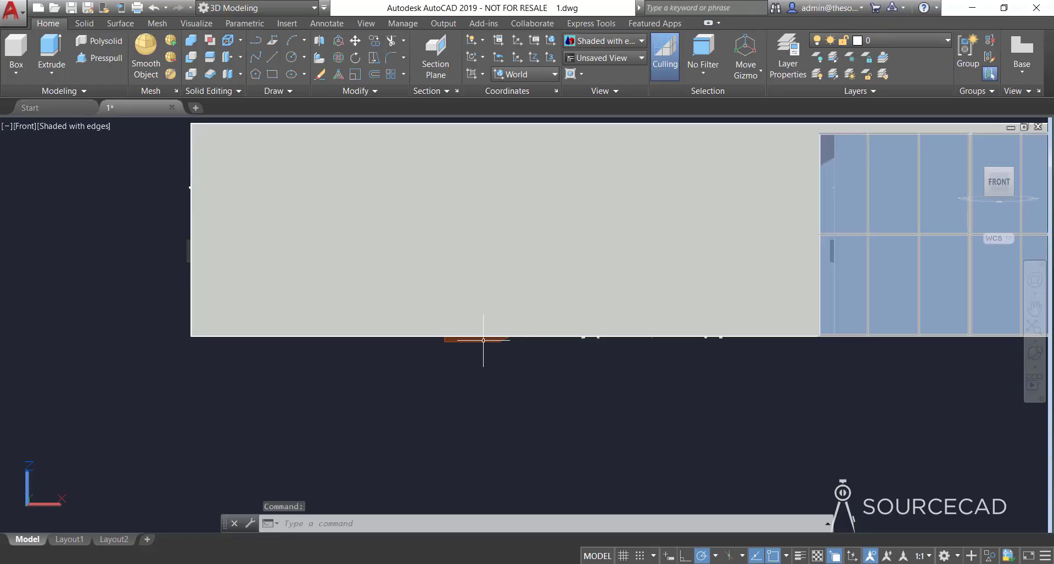
scroll(488, 336, "up", 1)
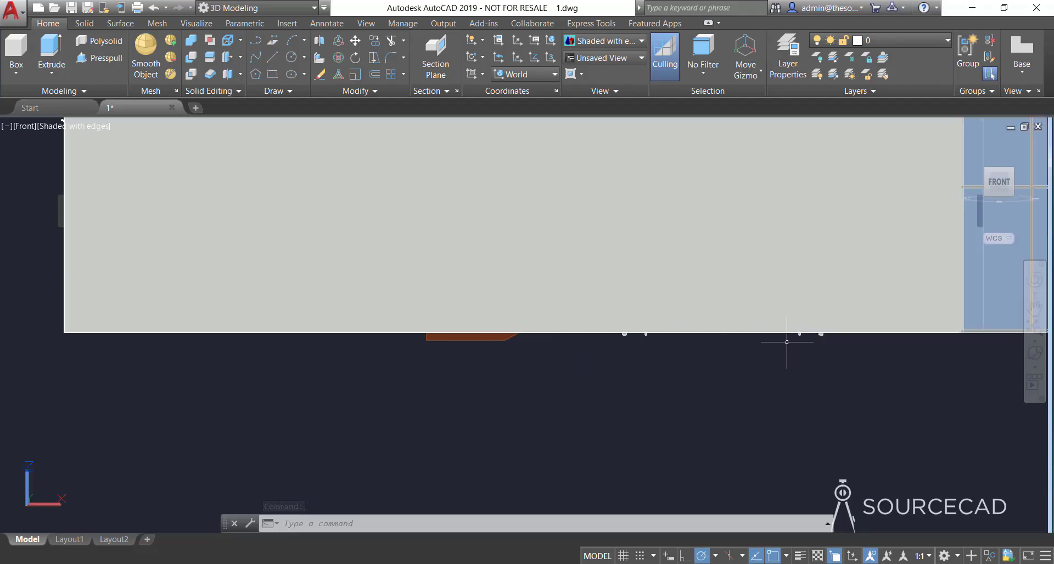
scroll(819, 341, "up", 2)
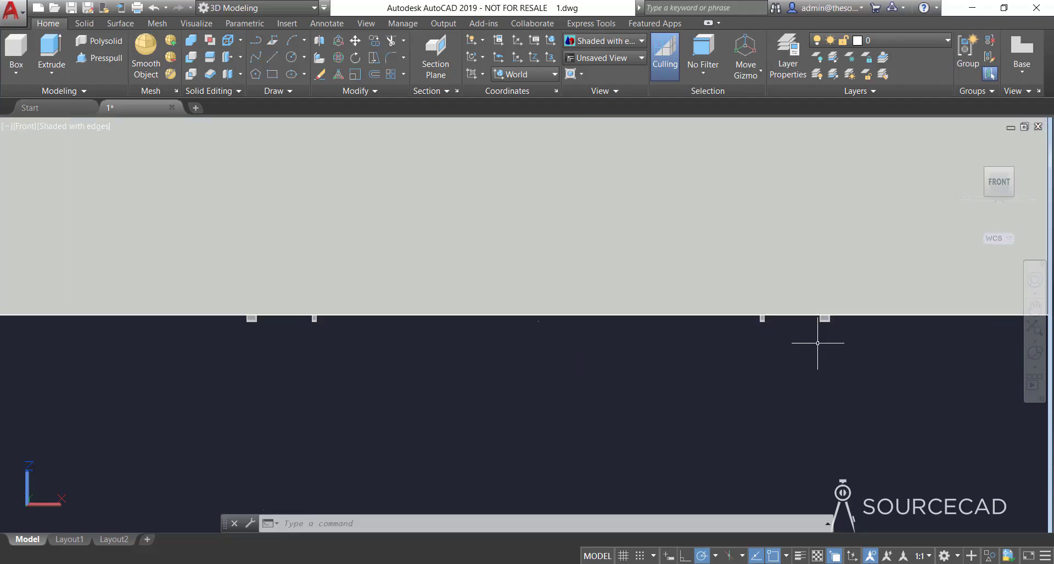
scroll(829, 345, "down", 1)
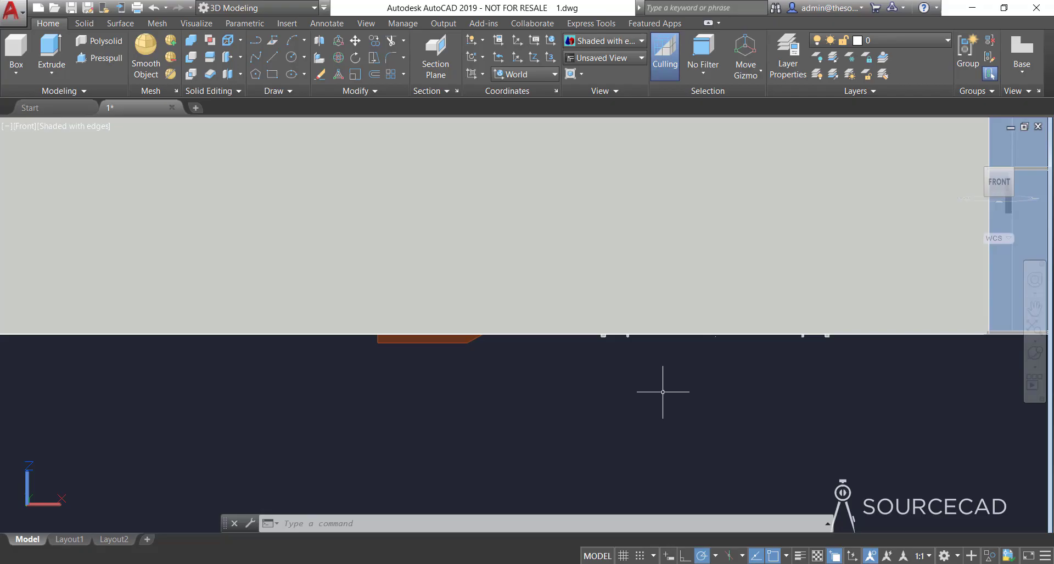
left_click(472, 344)
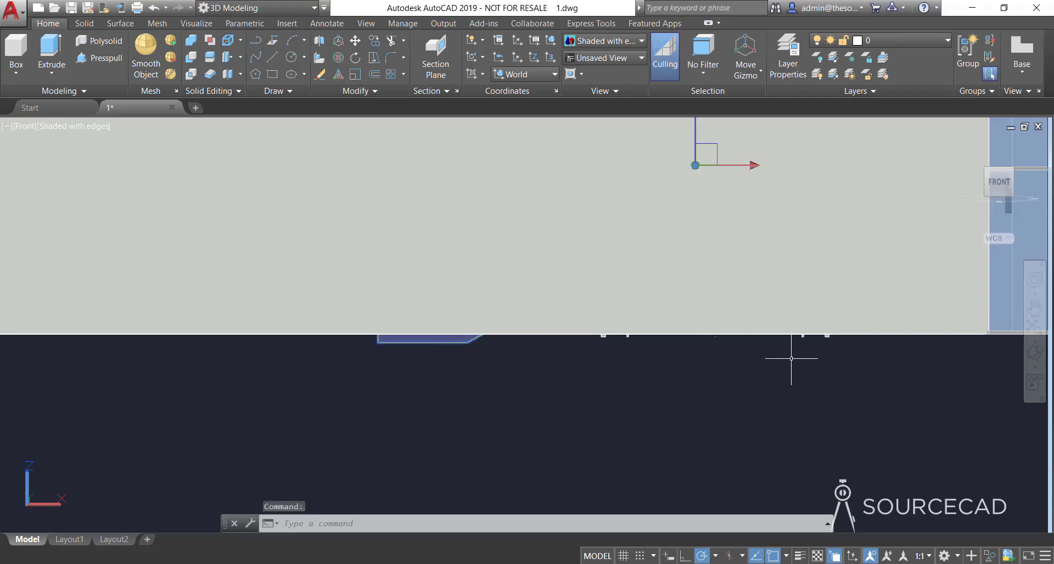
key("Escape")
scroll(806, 350, "up", 3)
scroll(882, 353, "up", 3)
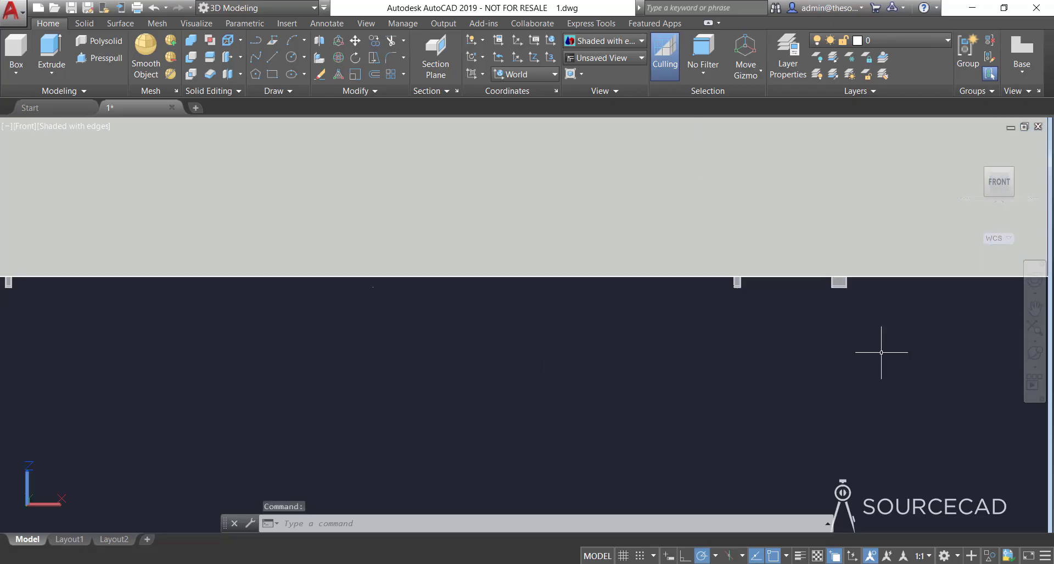
left_click(882, 353)
left_click(697, 287)
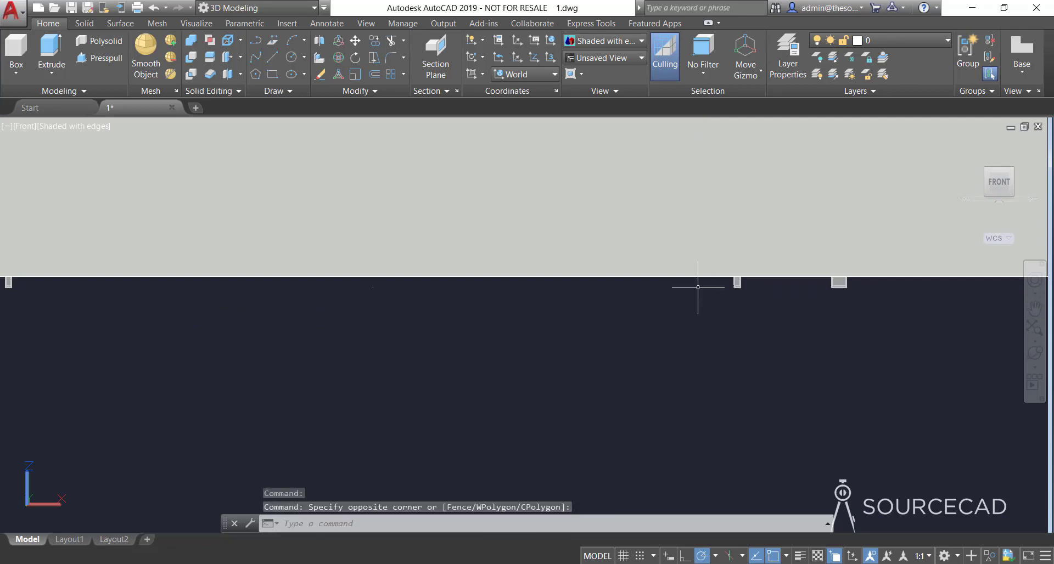
left_click(838, 317)
left_click(733, 284)
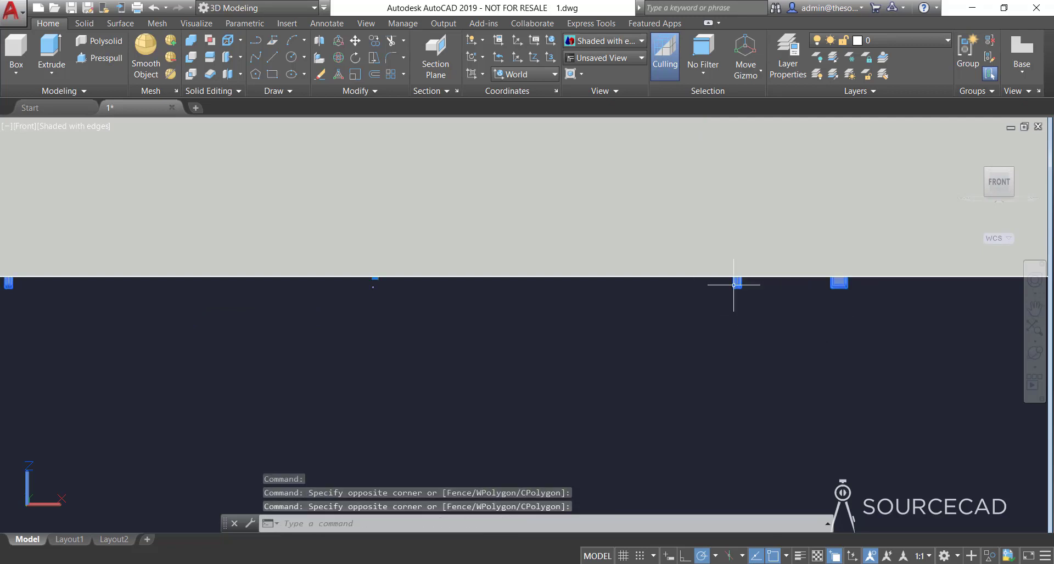
middle_click_drag(295, 338, 637, 368)
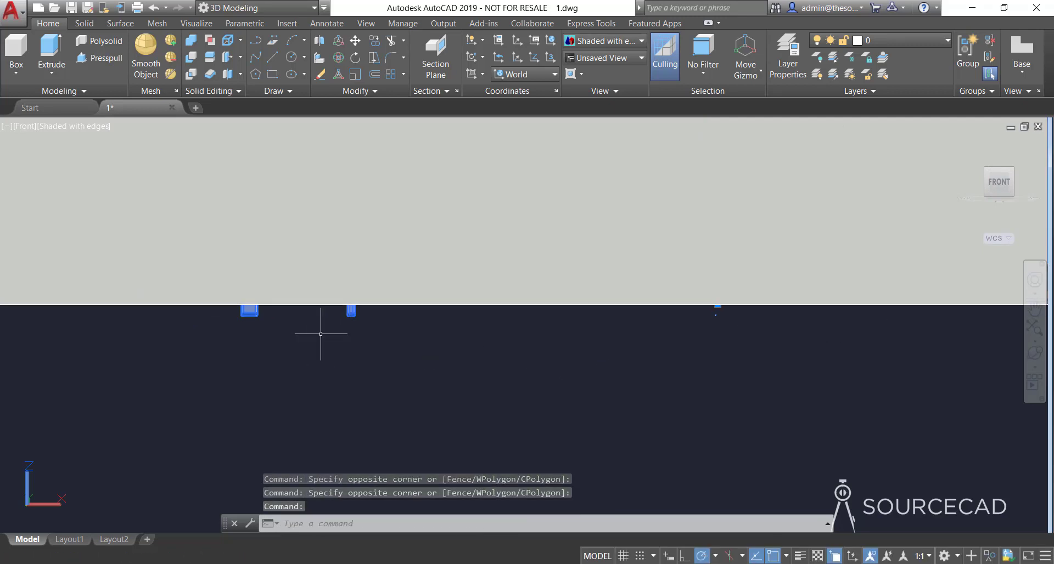
middle_click_drag(499, 329, 549, 427, "shift")
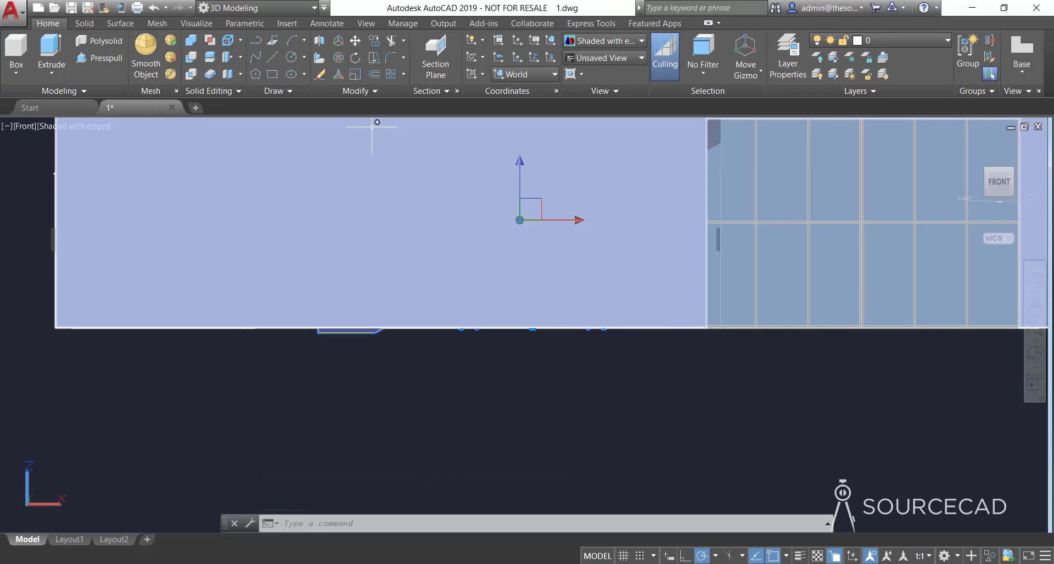
key("Escape")
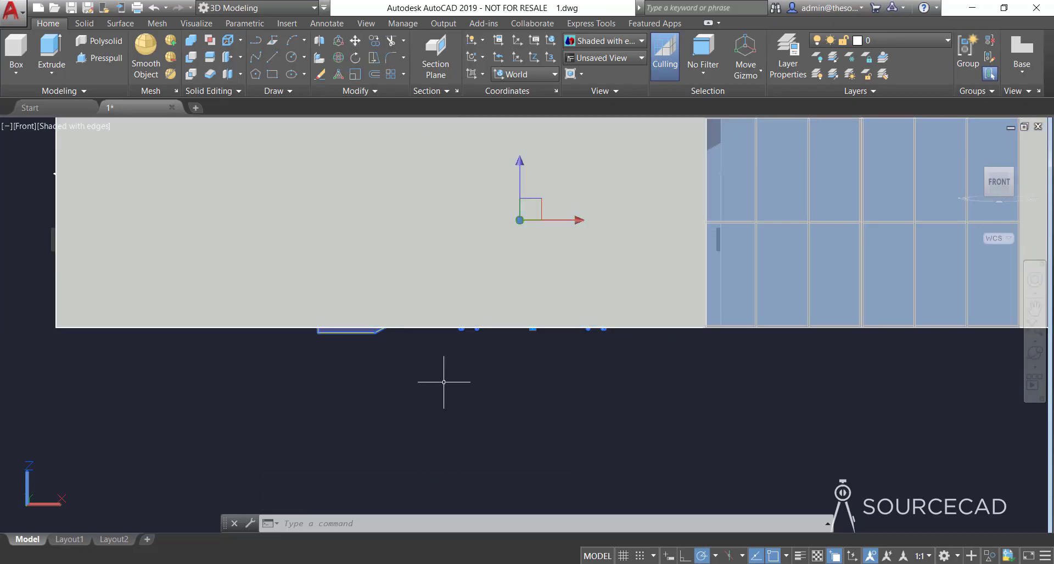
- Align the UCS with the front view and move the furniture and staircase protruding below the walls straight up to the wall base
left_click(476, 76)
left_click(476, 113)
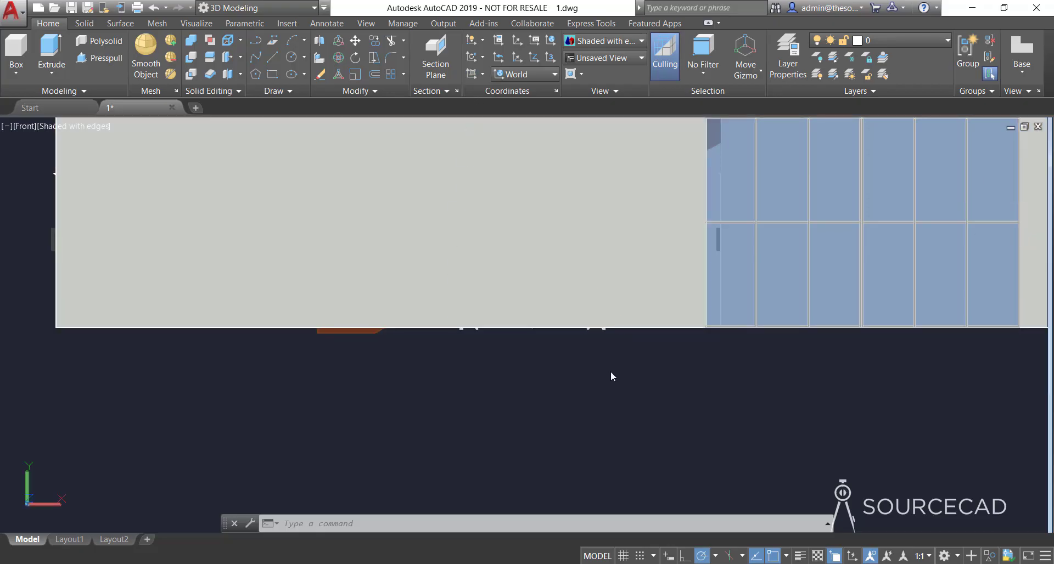
left_click(553, 367)
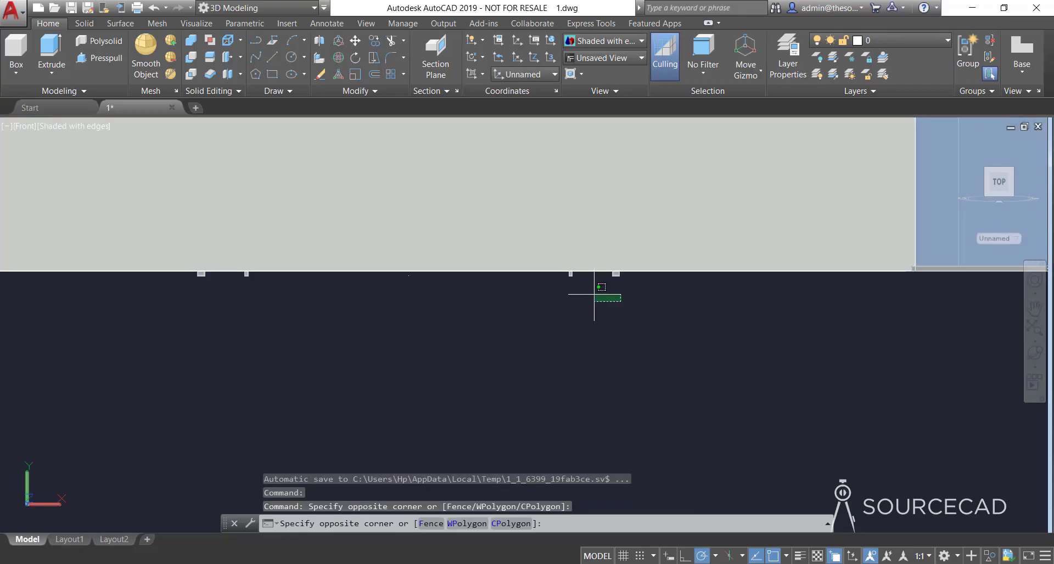
left_click(555, 275)
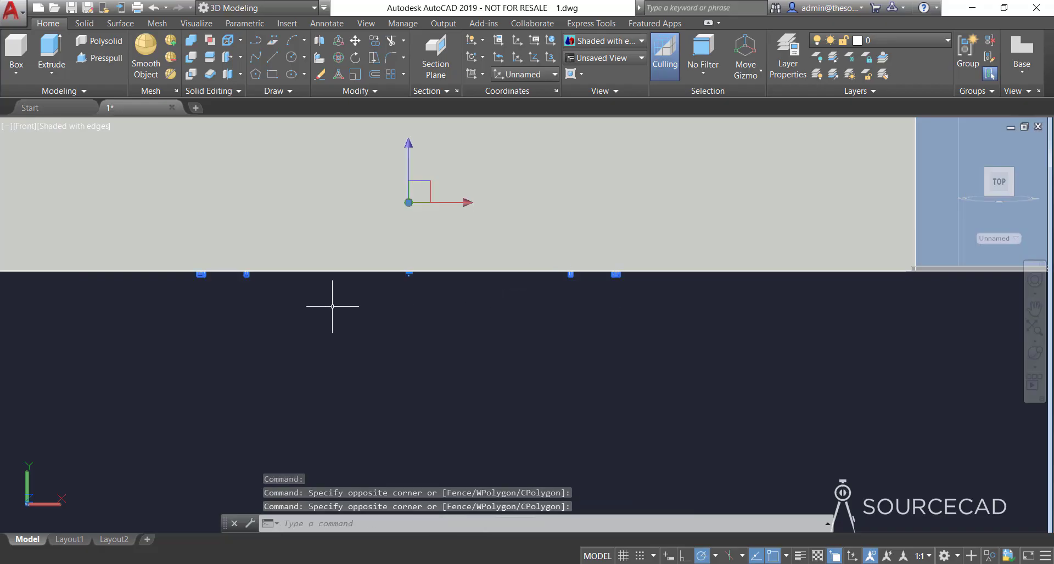
middle_click_drag(332, 306, 364, 345, "shift")
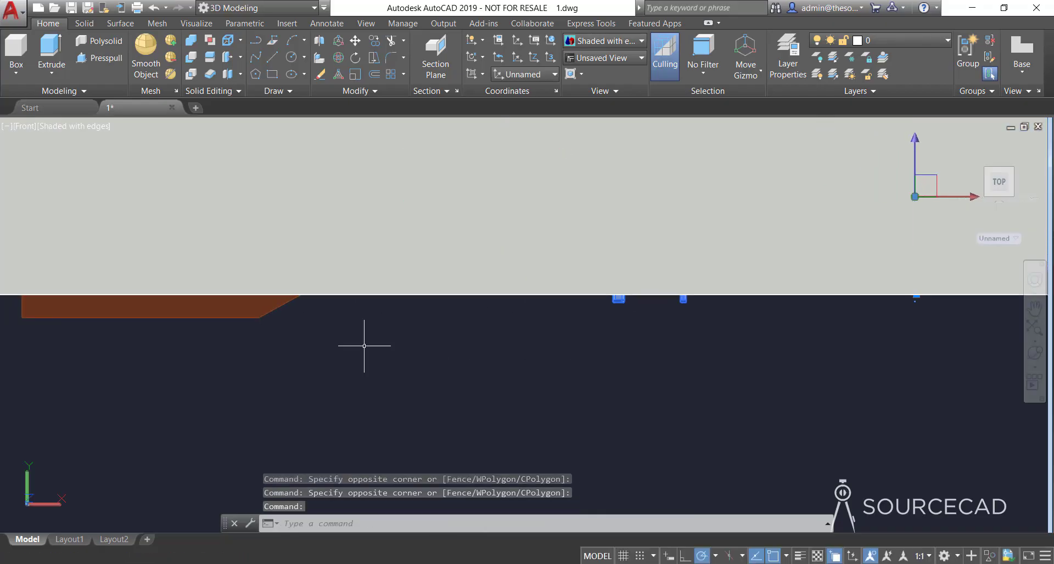
left_click(290, 337)
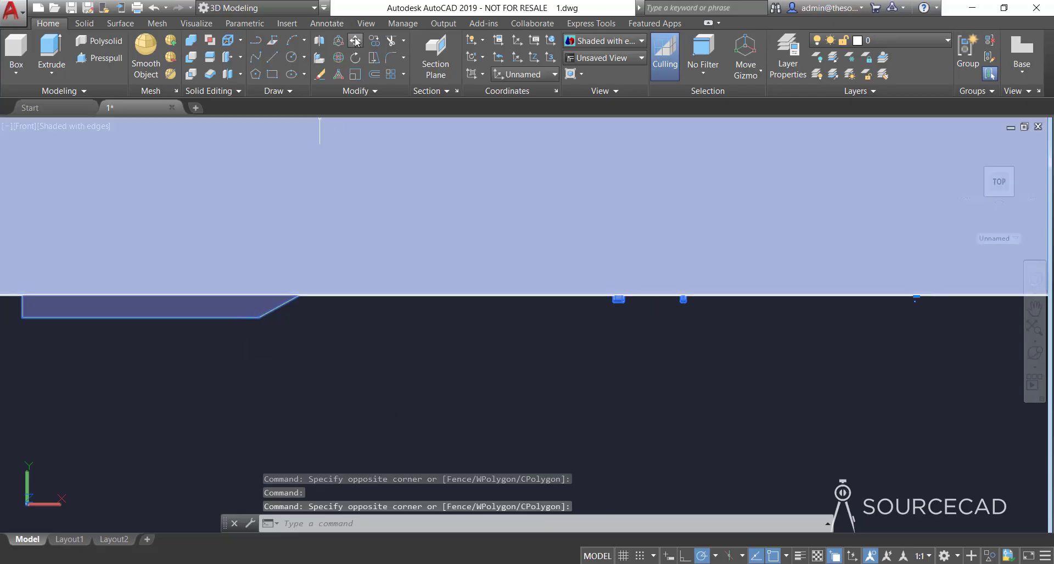
left_click(356, 41)
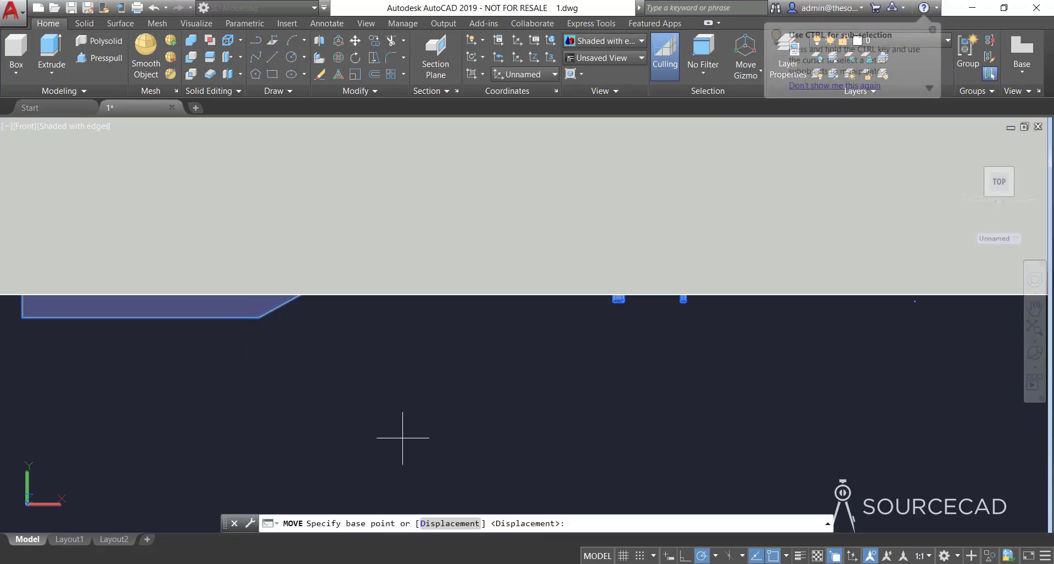
left_click(416, 448)
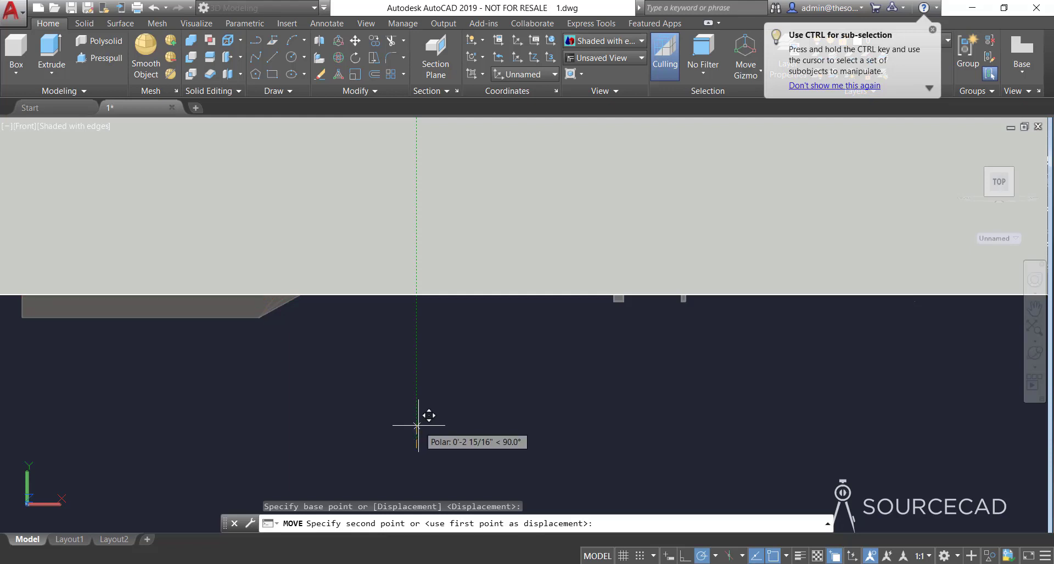
left_click(417, 430)
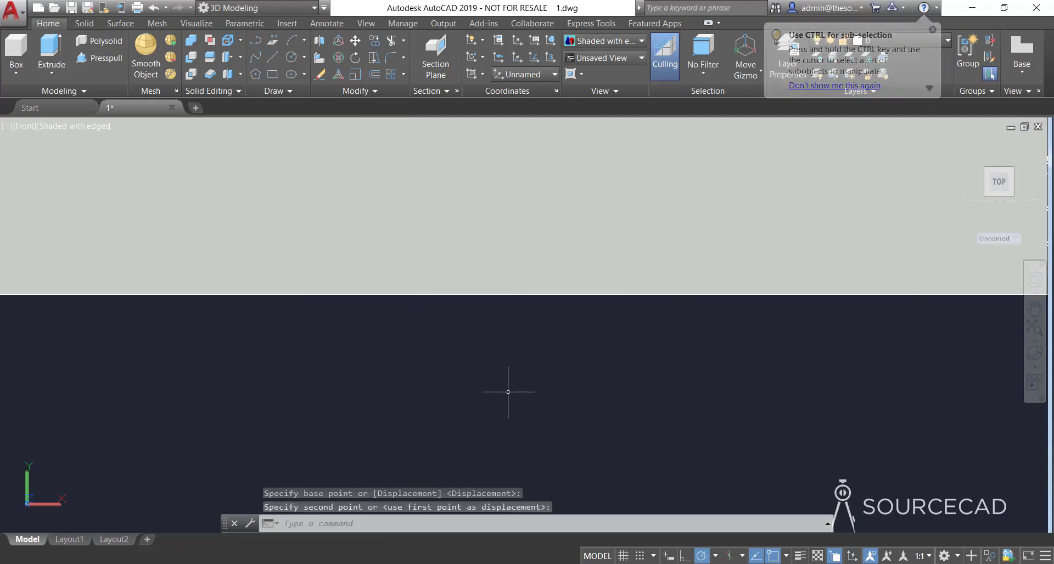
- Check the raised blocks from above with free orbit and display the front view in the 2D Wireframe visual style
middle_click_drag(509, 390, 513, 465)
scroll(552, 412, "down", 2)
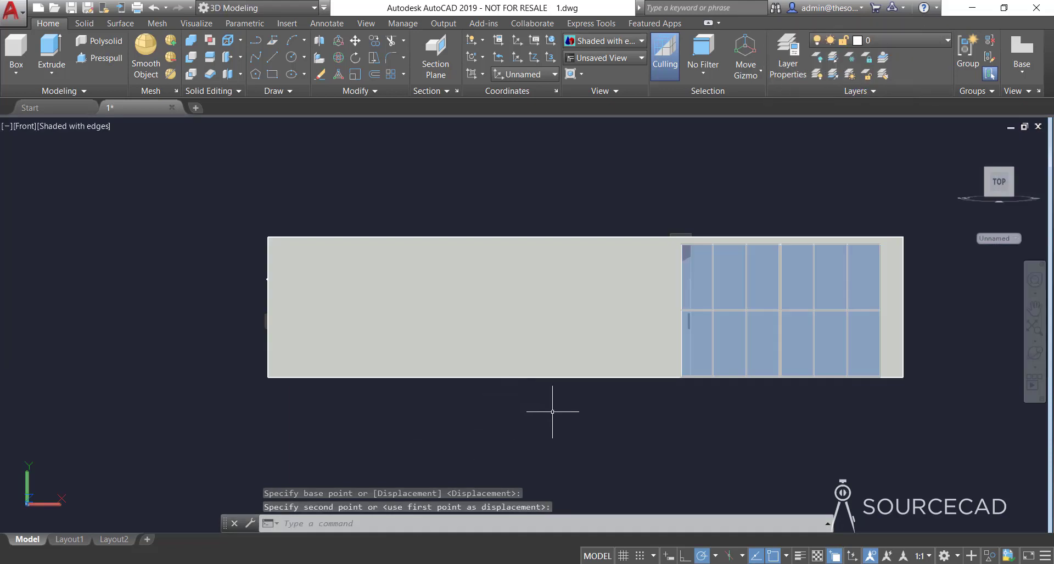
left_click(1035, 353)
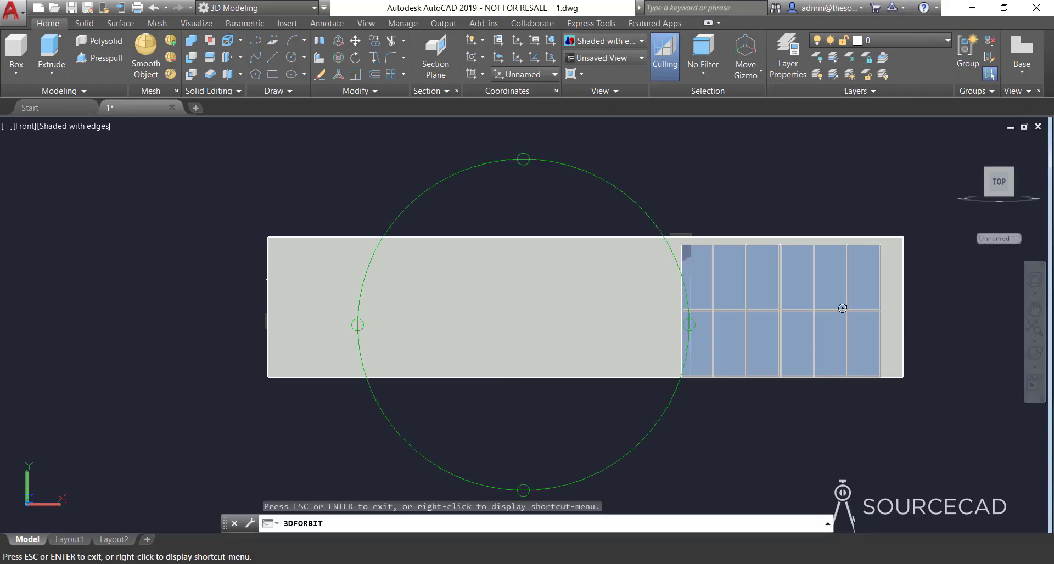
mouse_move(522, 243)
left_mouse_down()
mouse_move(527, 306)
mouse_move(500, 351)
mouse_move(480, 310)
mouse_move(488, 291)
mouse_move(549, 365)
mouse_move(534, 332)
left_mouse_up()
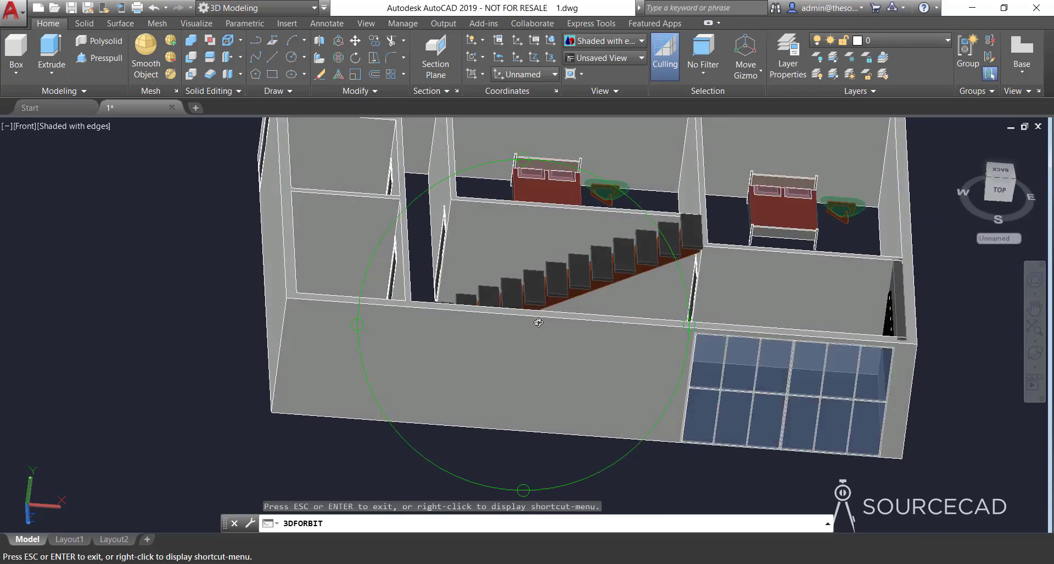
key("Escape")
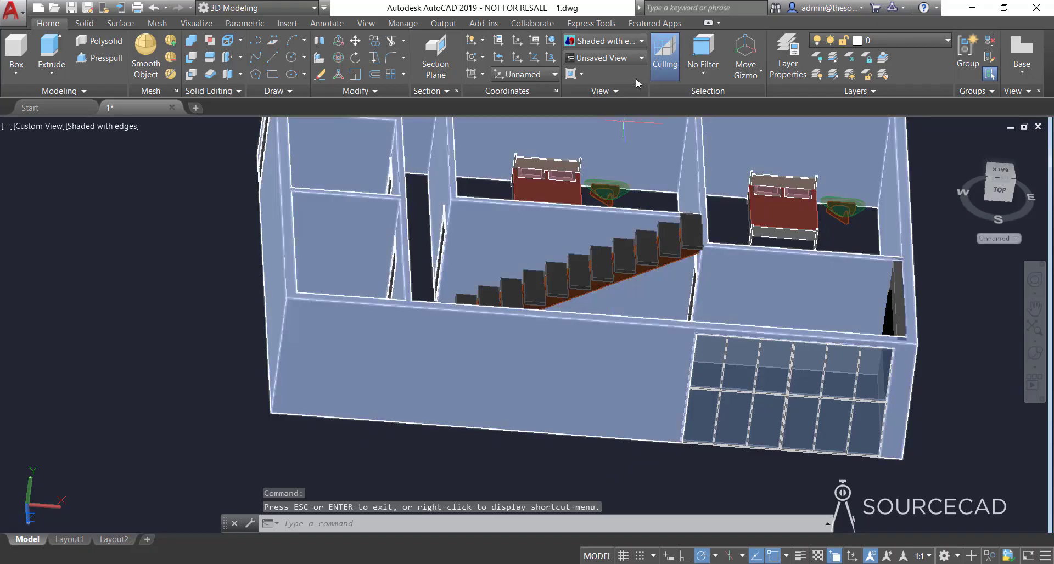
left_click(625, 41)
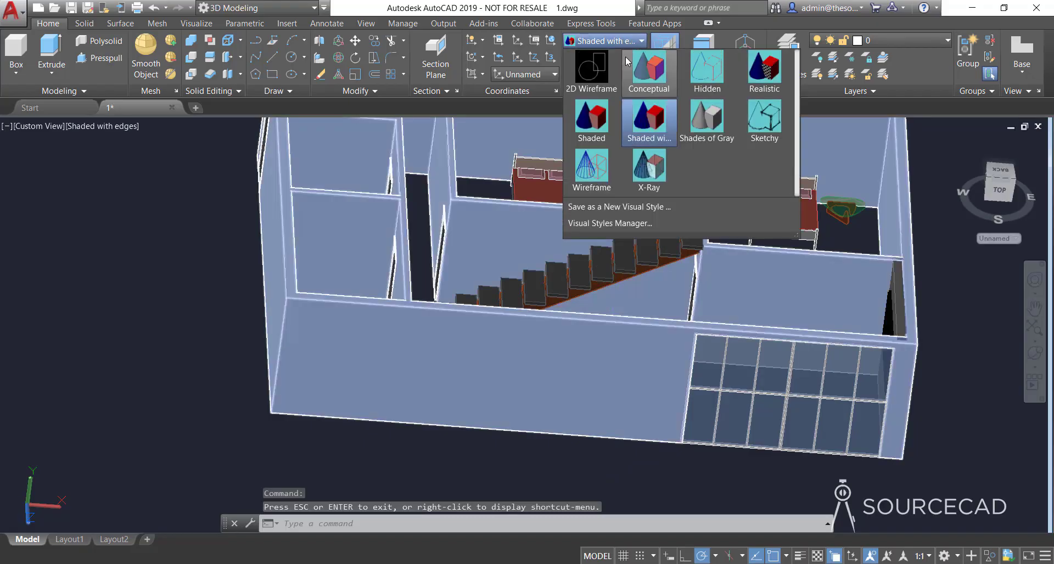
left_click(591, 69)
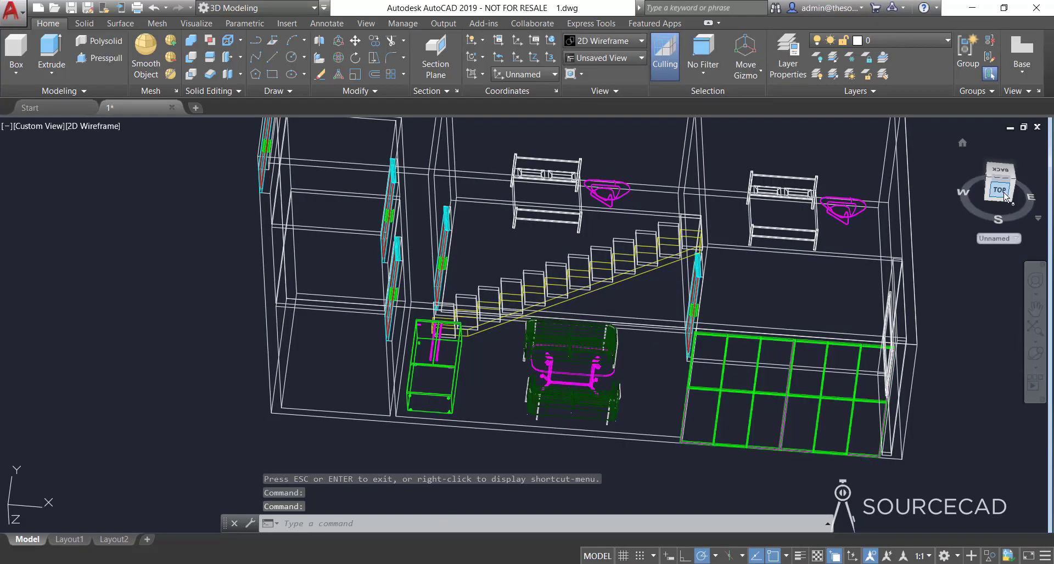
left_click(1005, 195)
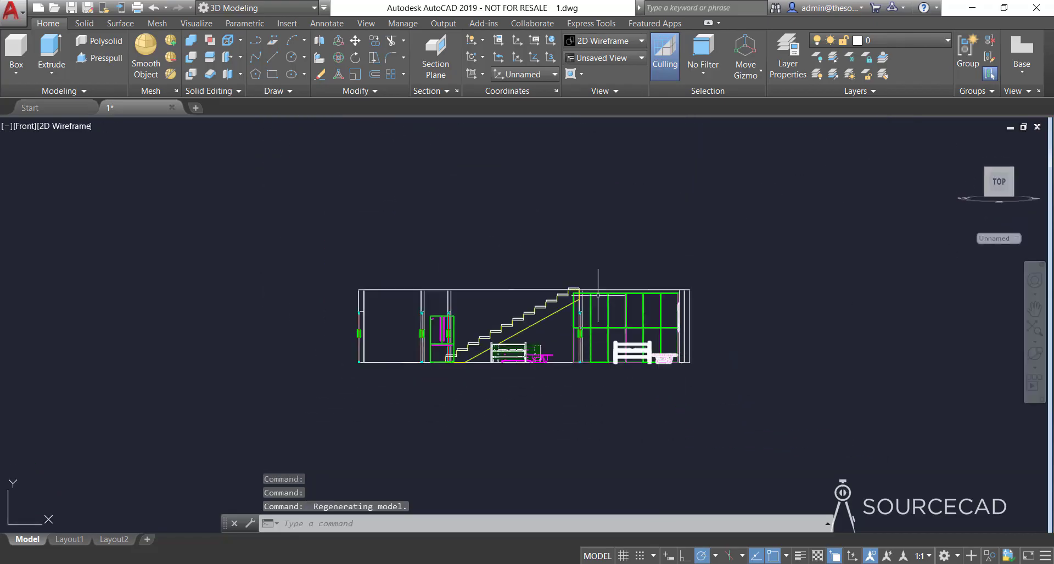
- Move the staircase straight down from its top tread's upper corner so the tread is flush with the top of the wall
scroll(576, 292, "up", 6)
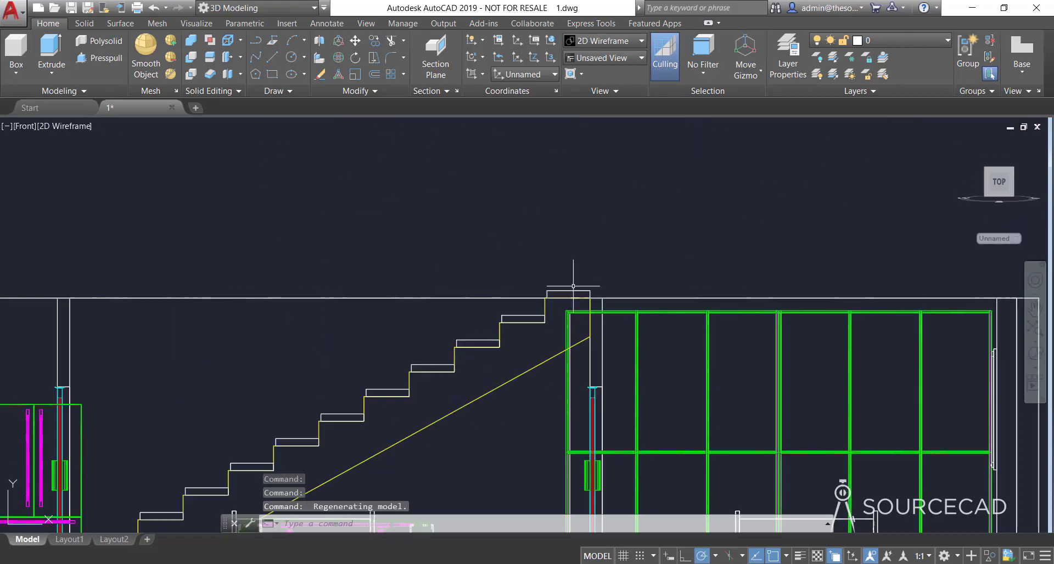
scroll(587, 299, "up", 2)
left_click(593, 290)
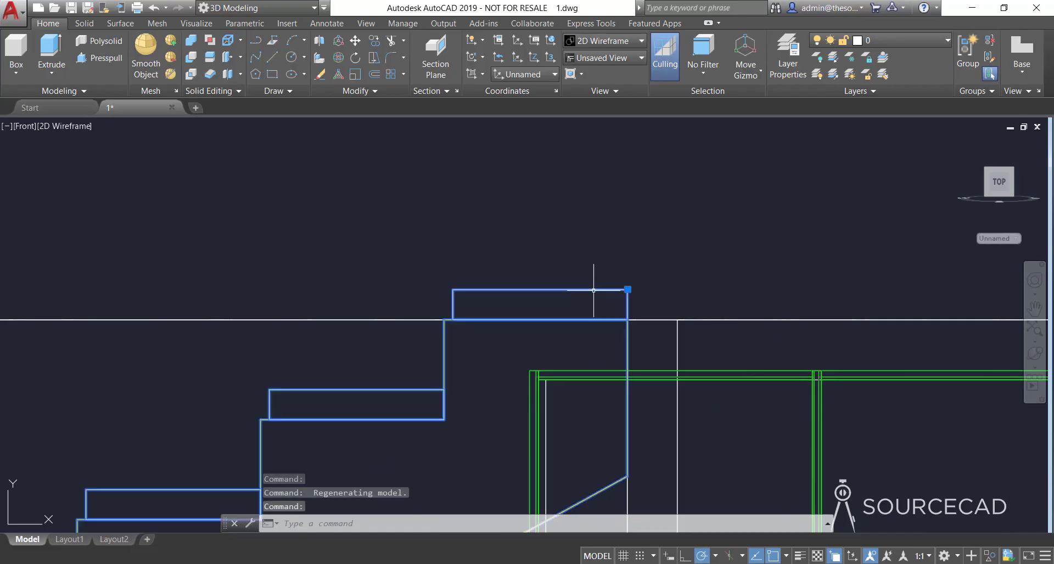
middle_click_drag(588, 263, 608, 253, "shift")
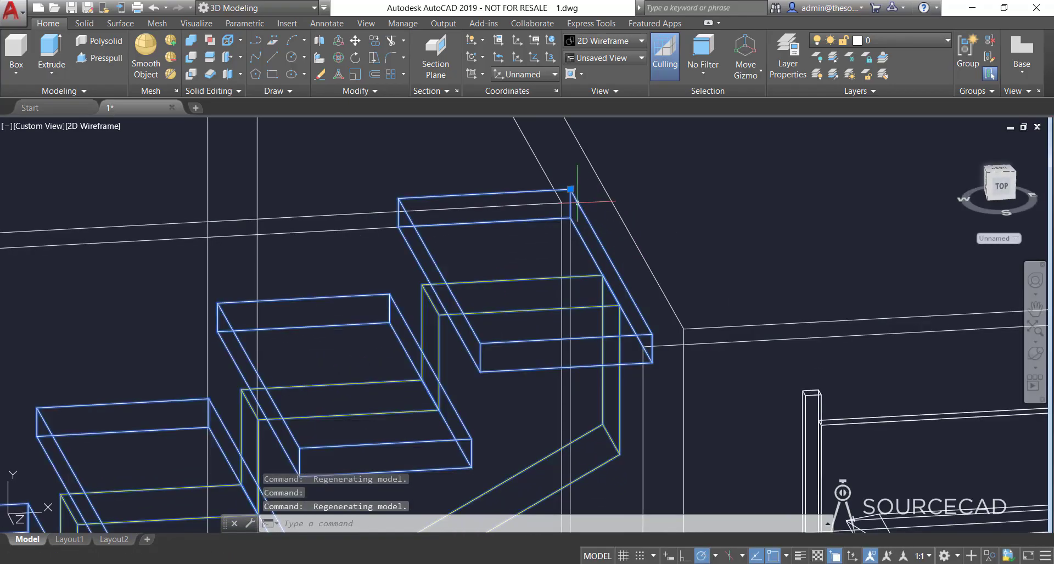
left_click(355, 40)
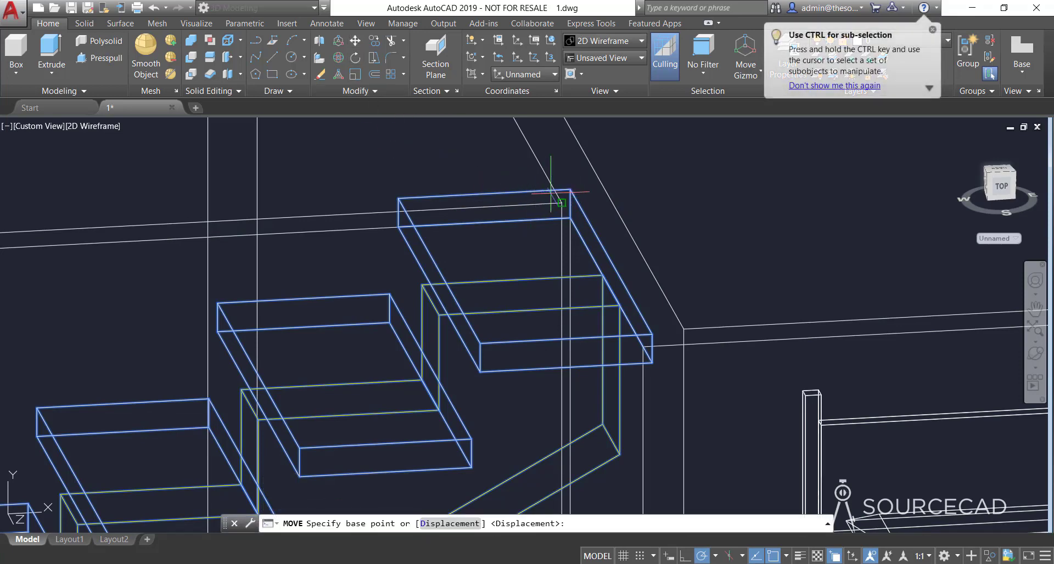
left_click(570, 188)
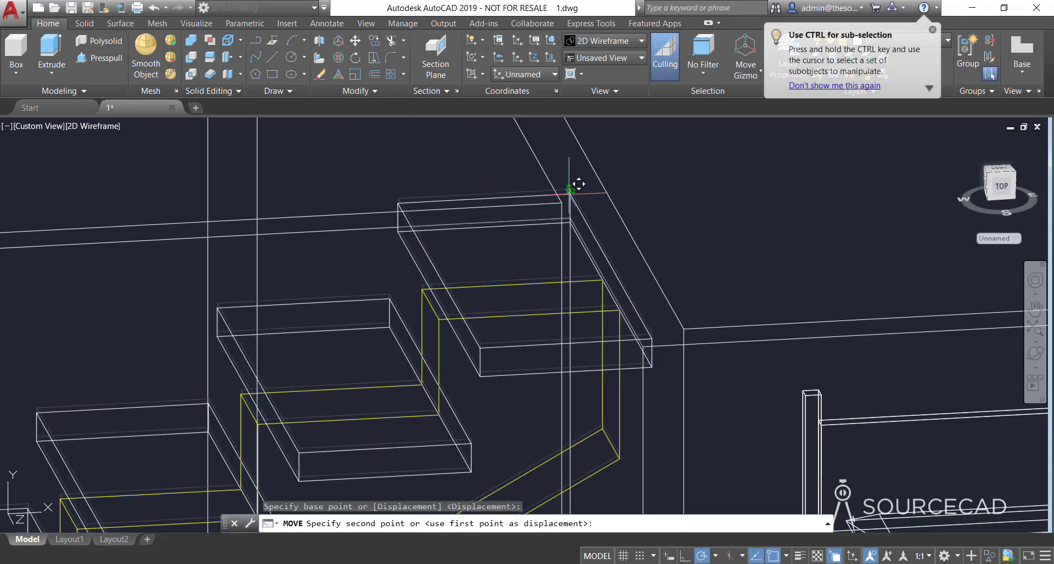
left_click(568, 214)
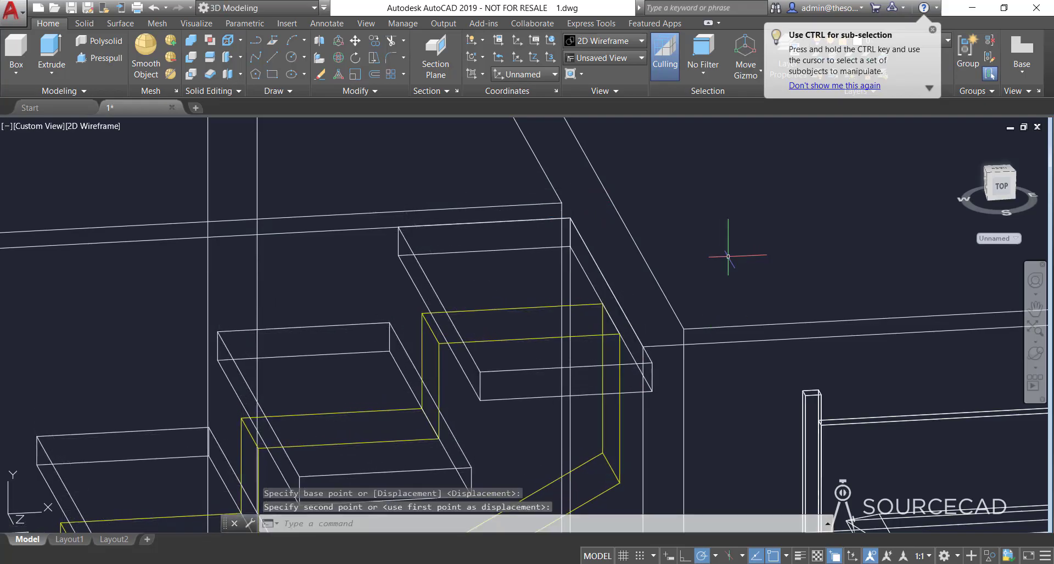
- Apply the Shaded with edges visual style and orbit the house to an angled view from above
left_click(1000, 199)
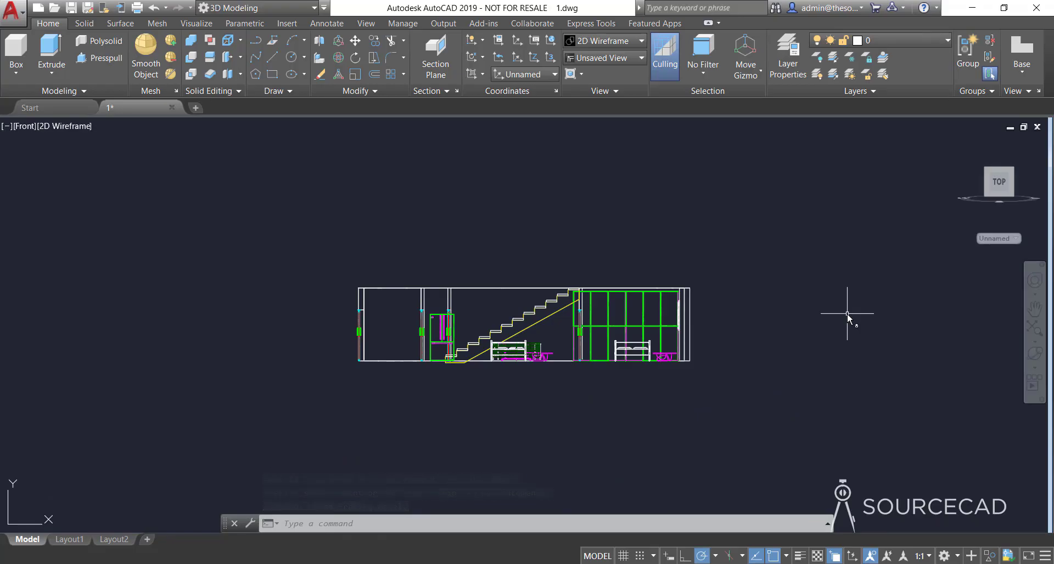
key("Escape")
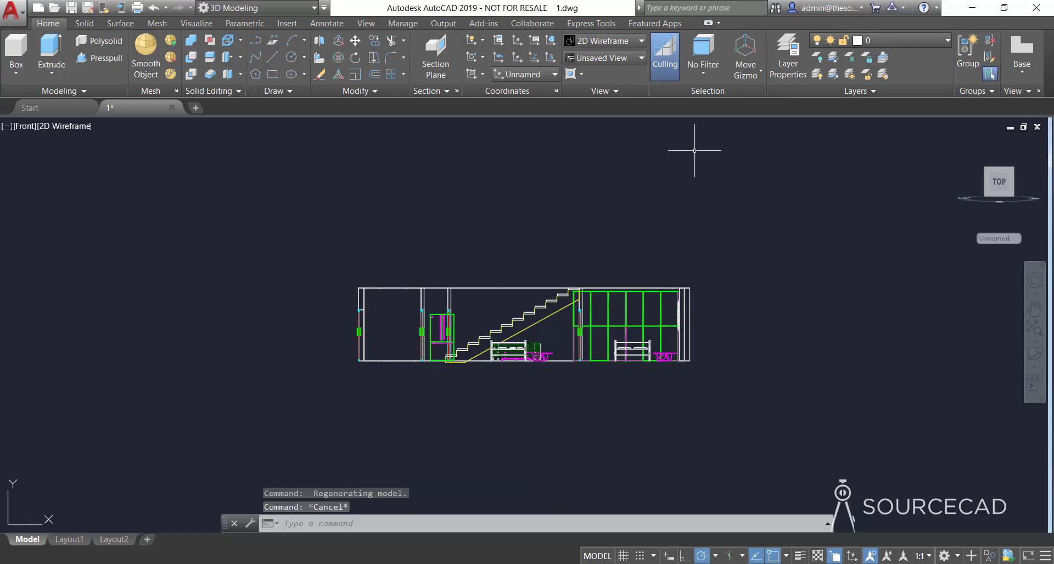
left_click(623, 43)
left_click(639, 131)
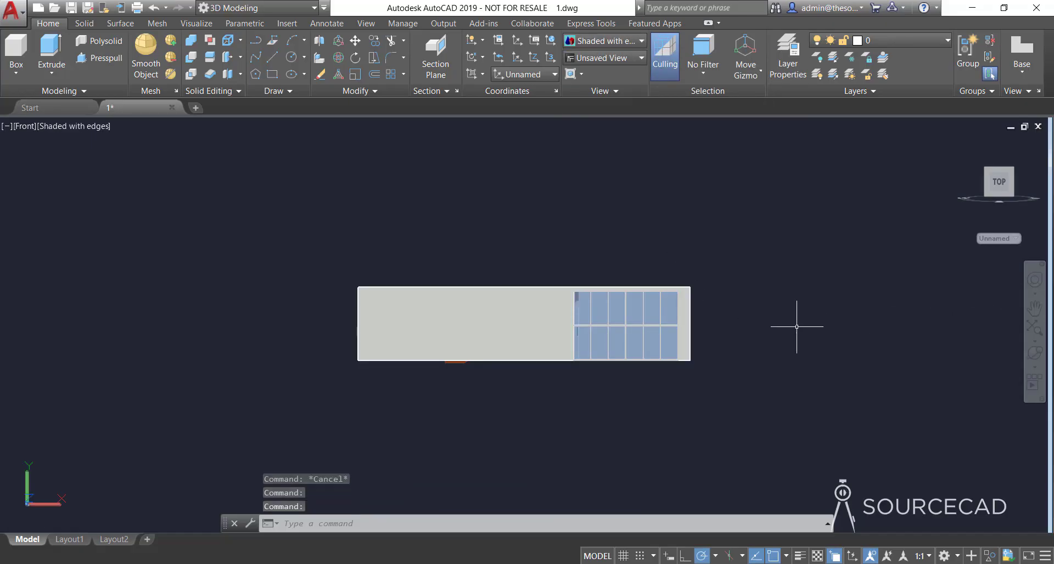
middle_click_drag(725, 311, 598, 324, "shift")
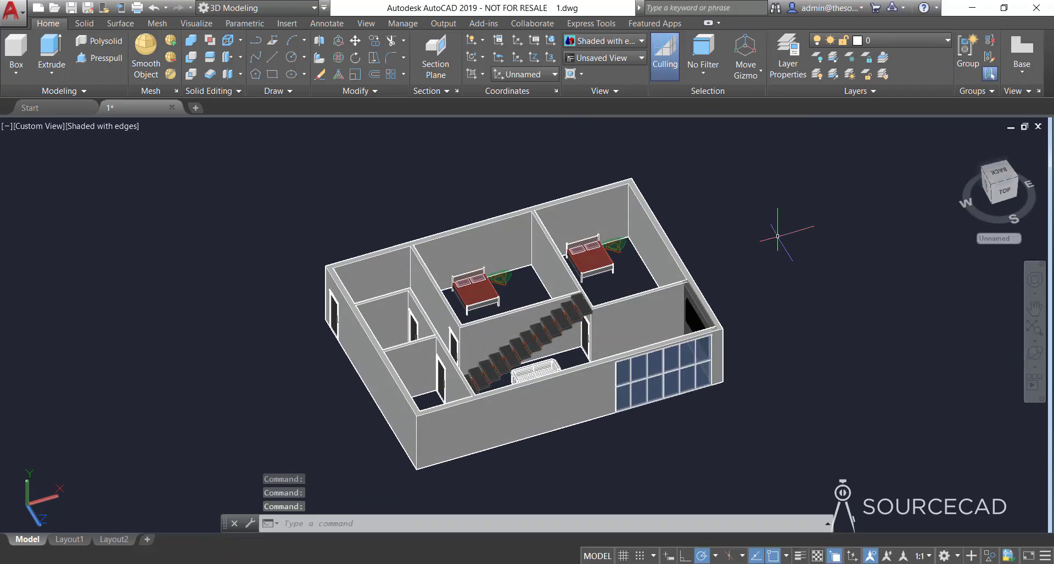
- End the object isolation to bring back the hidden roof slab and upper level
right_click(777, 236)
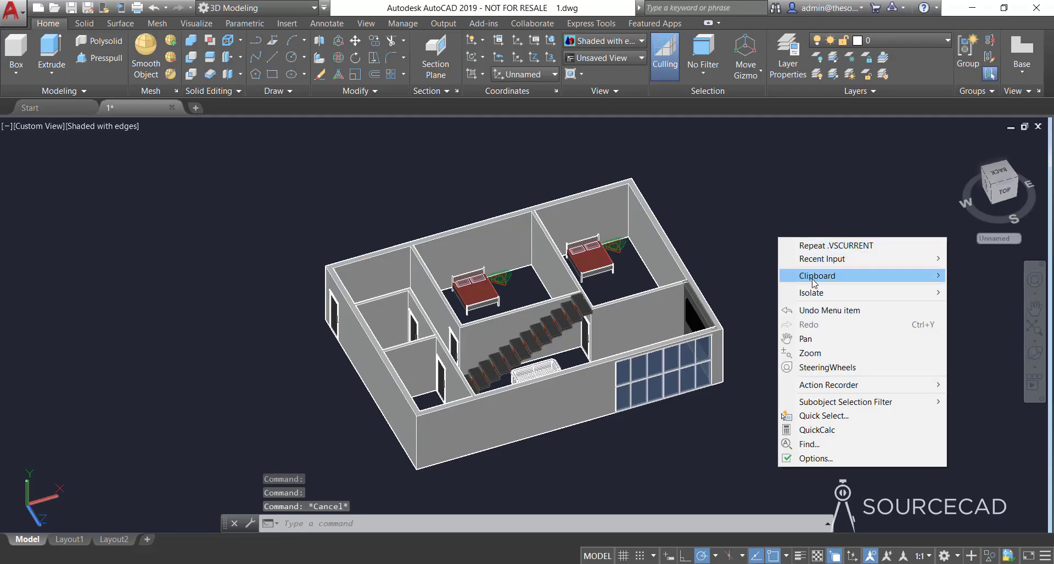
mouse_move(794, 299)
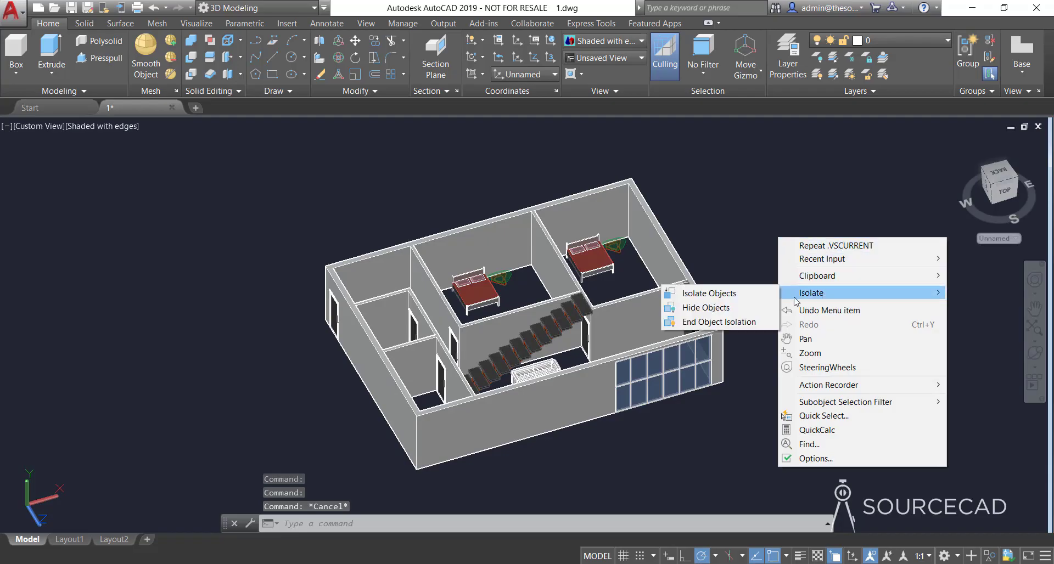
left_click(709, 324)
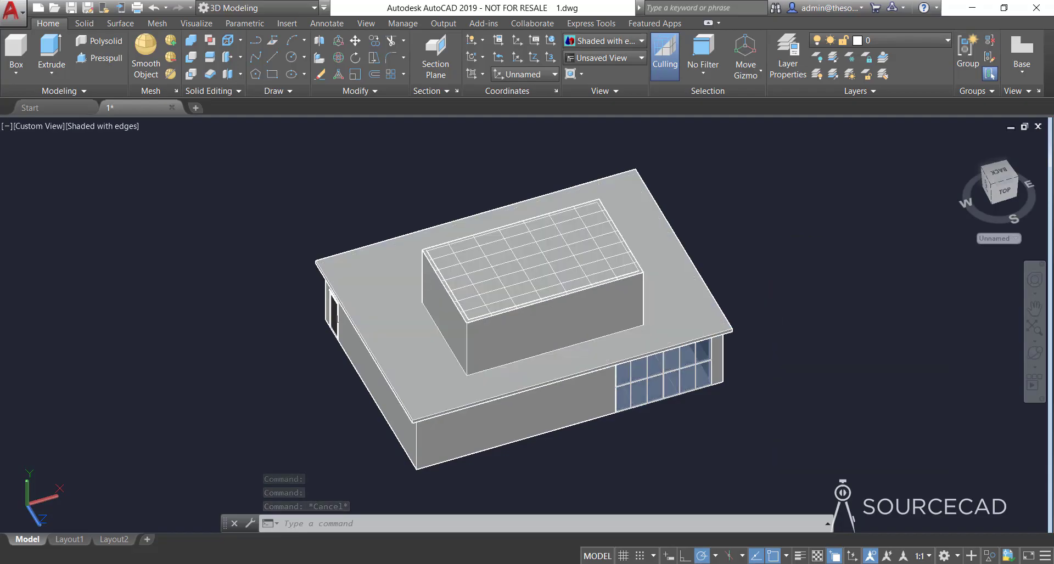